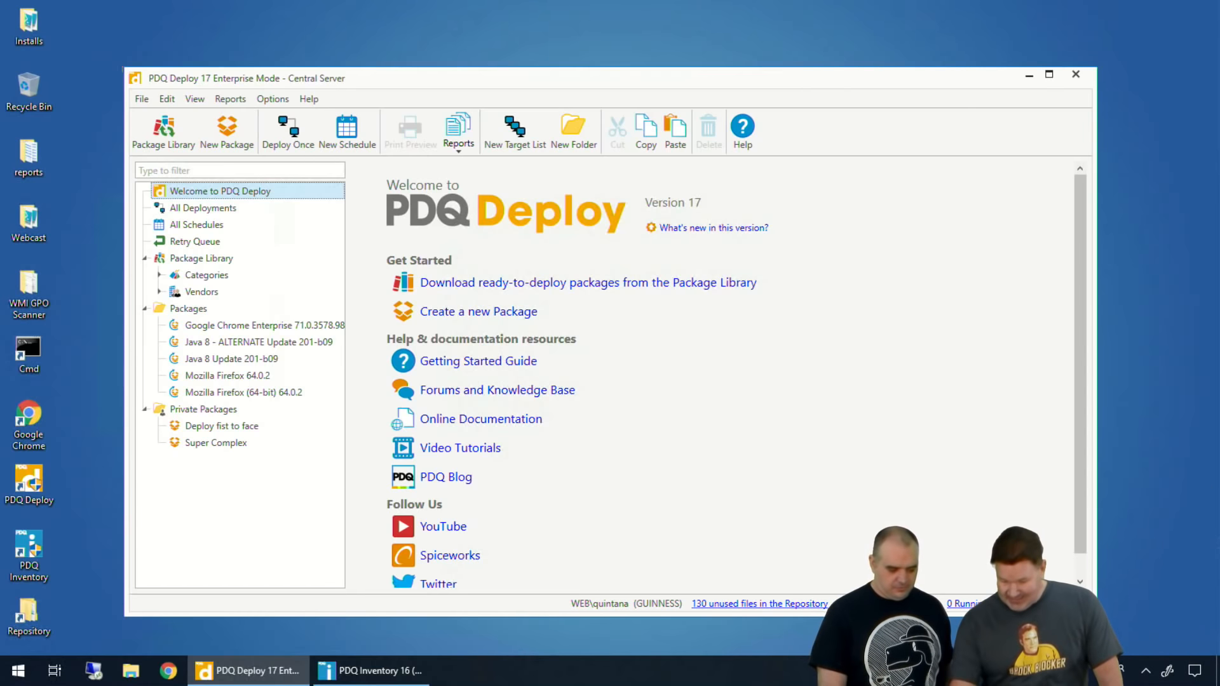
Step: Switch to PDQ Inventory and start a new dynamic collection named "Uptime >15"
left_click(375, 670)
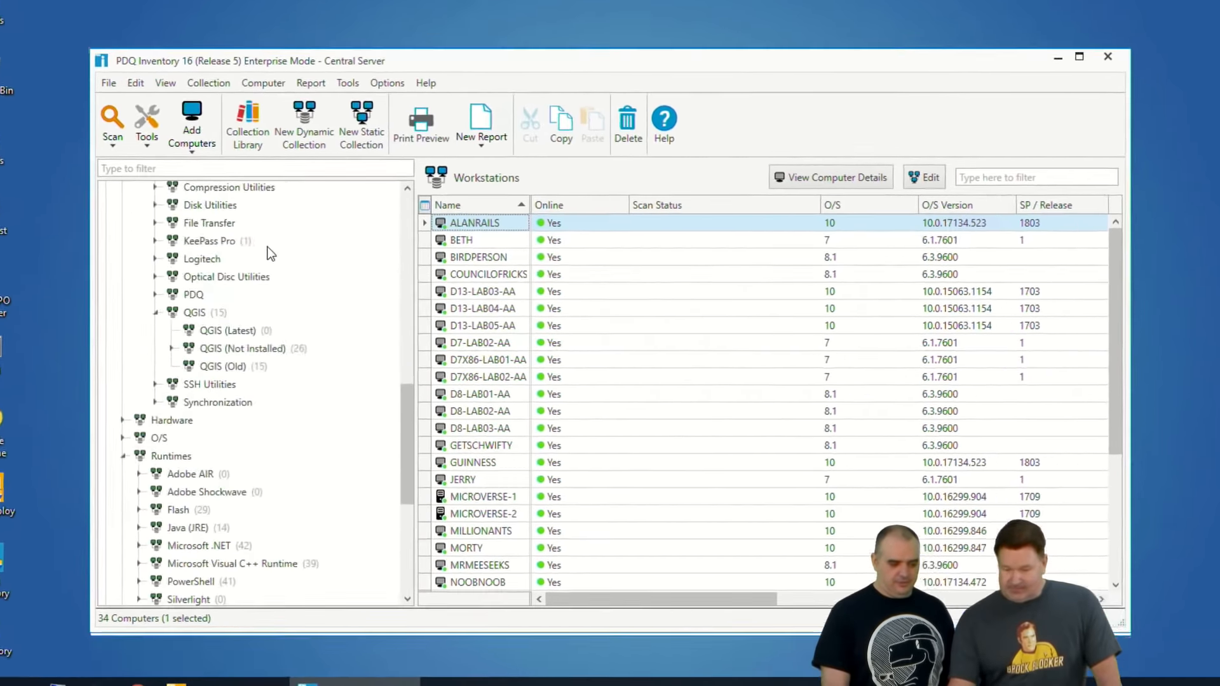
scroll(271, 253, "up", 15)
left_click(187, 212)
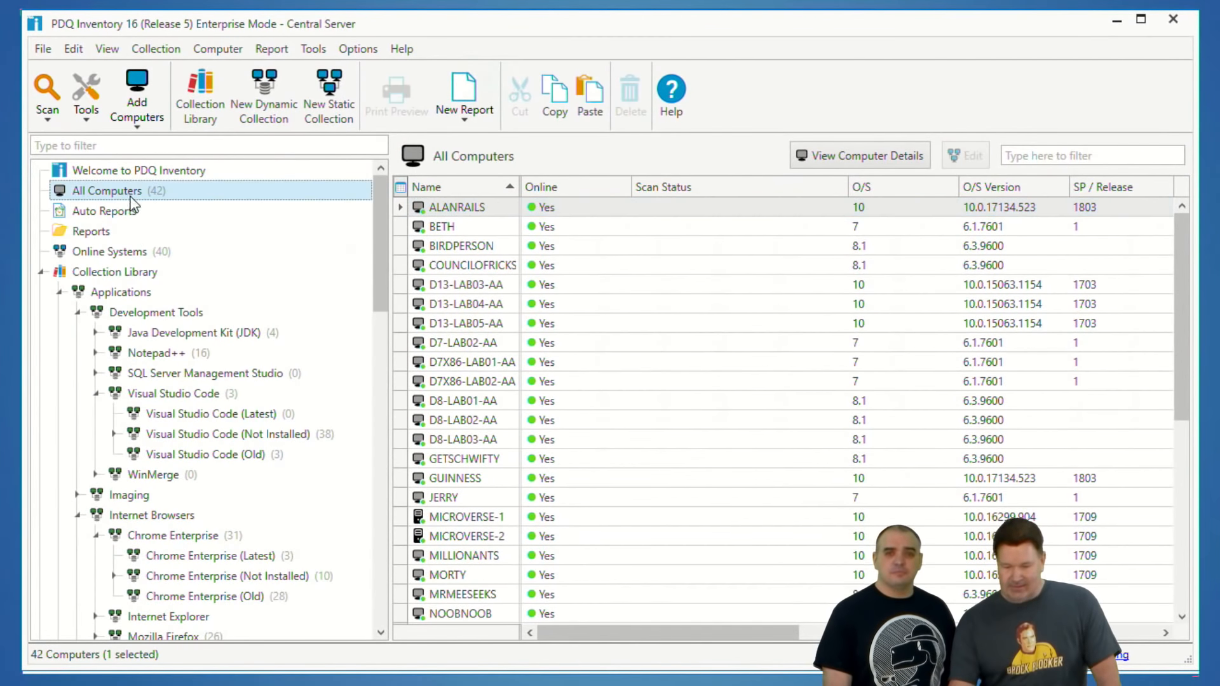
left_click(266, 89)
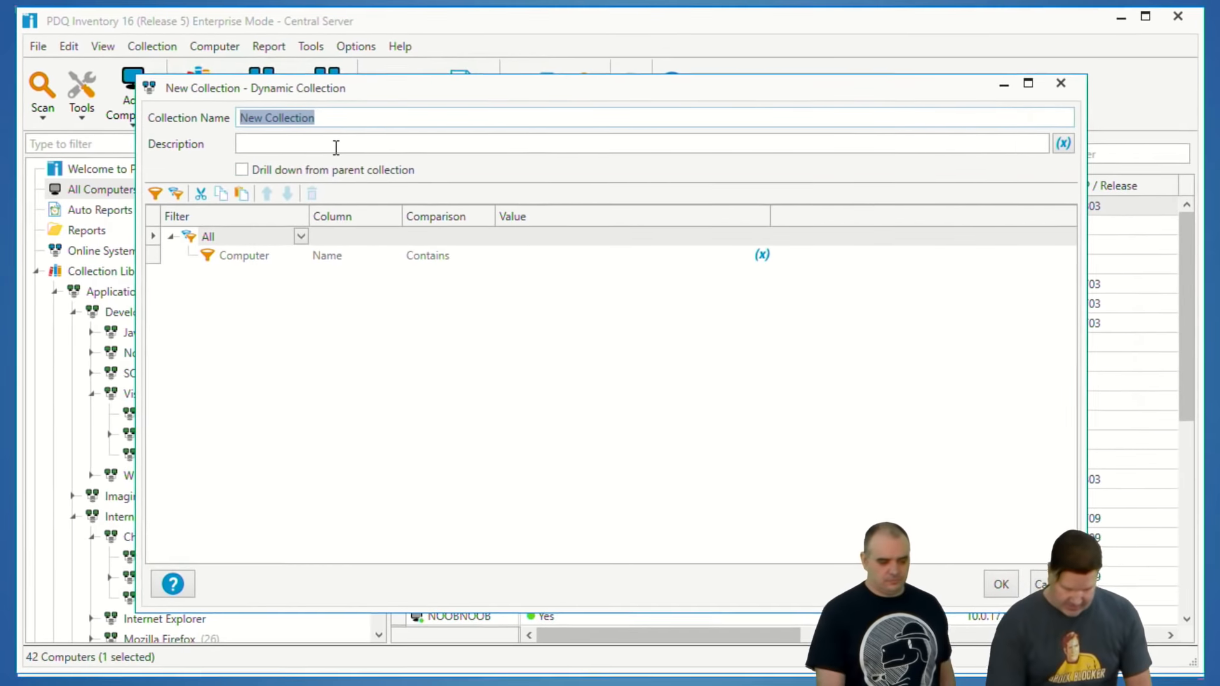
type("Uo")
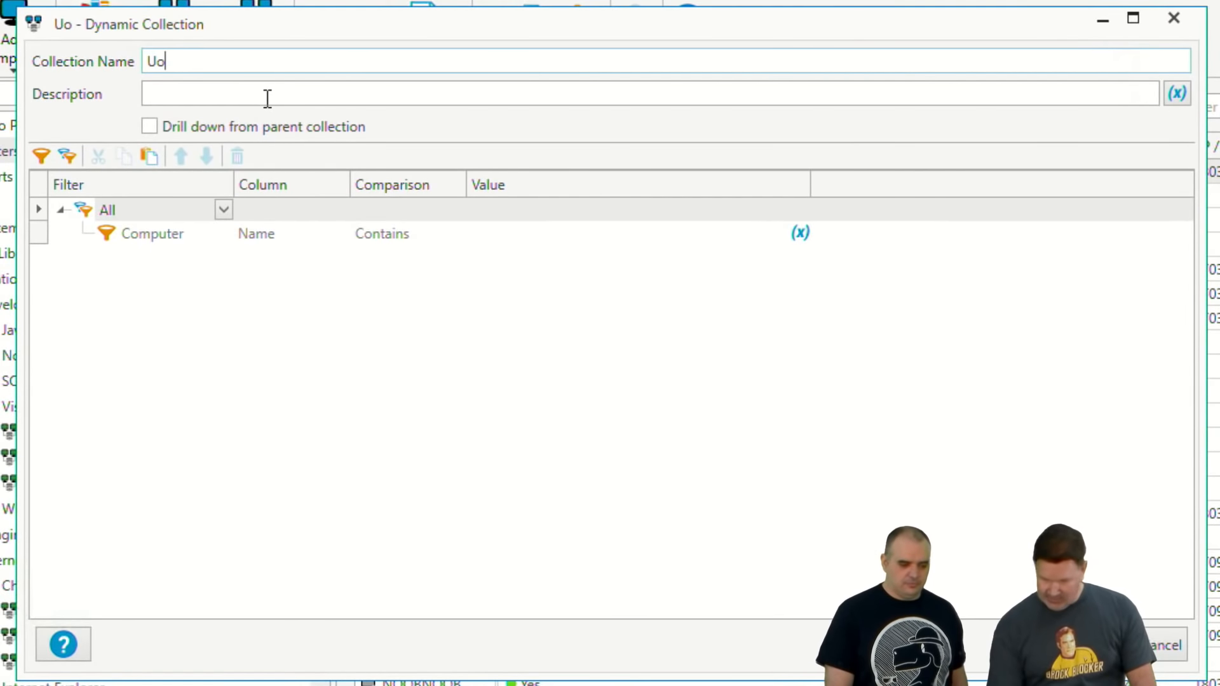
key("BackSpace")
type("ptime ")
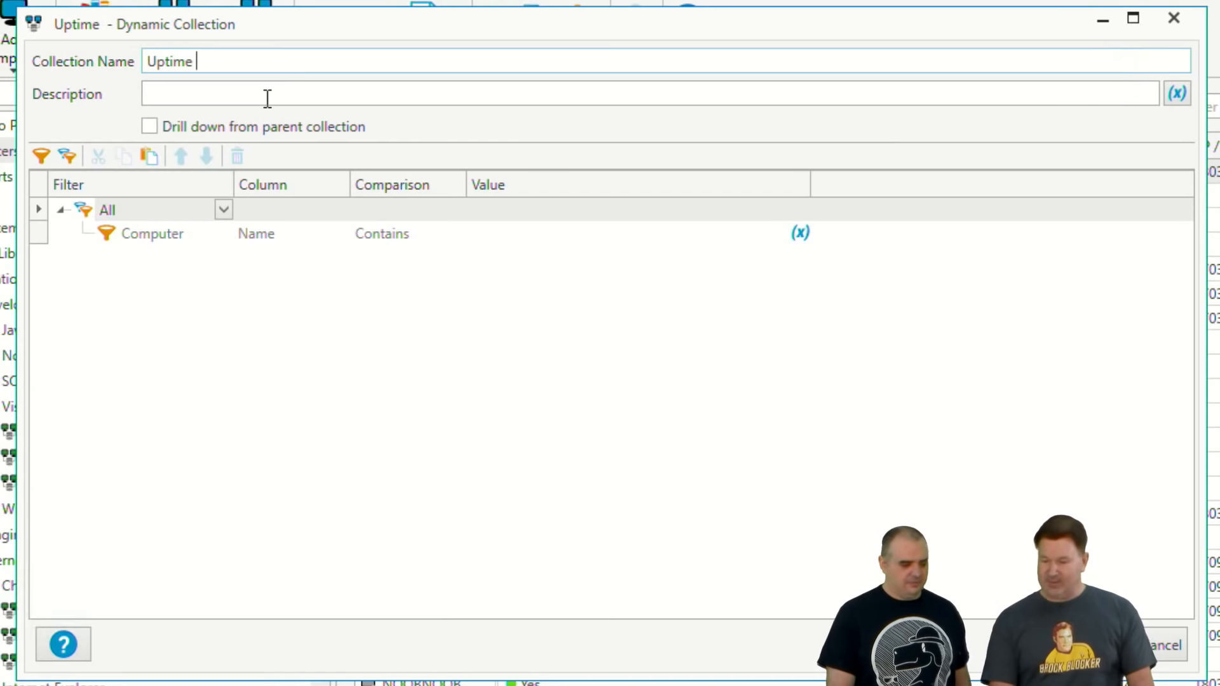
type(">15")
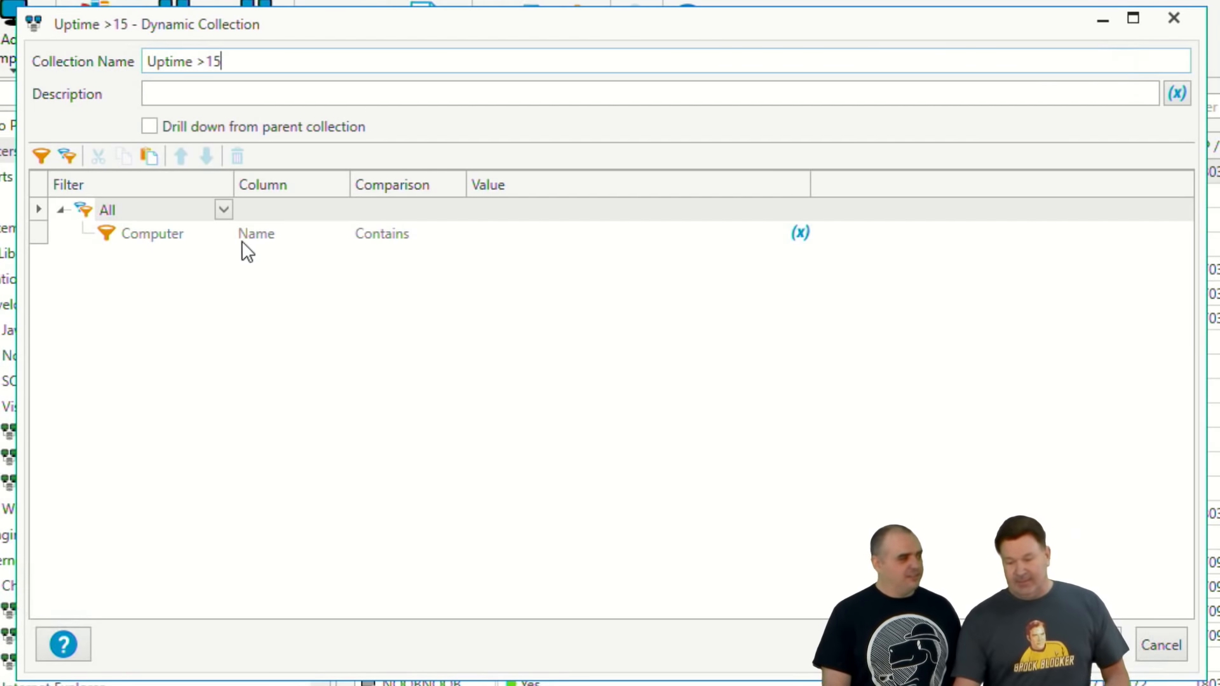
Step: Set the collection's filter to Computer Uptime Greater Than 15 days and save the collection
left_click(290, 238)
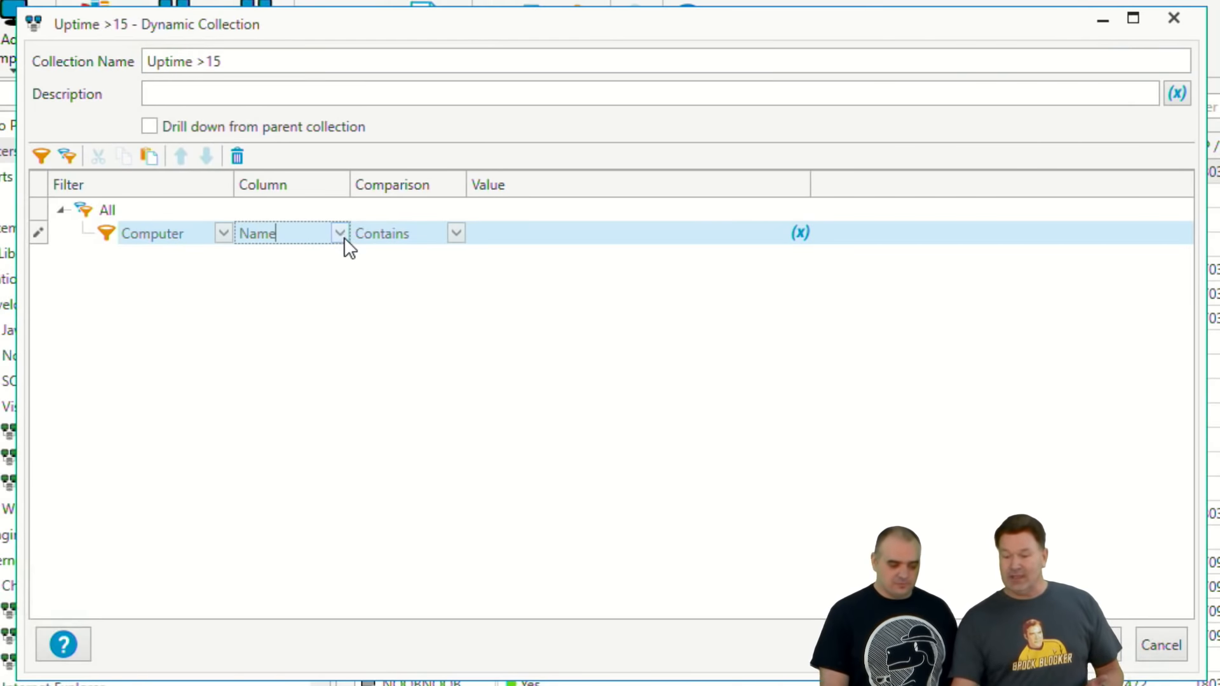
left_click(342, 235)
scroll(357, 305, "down", 7)
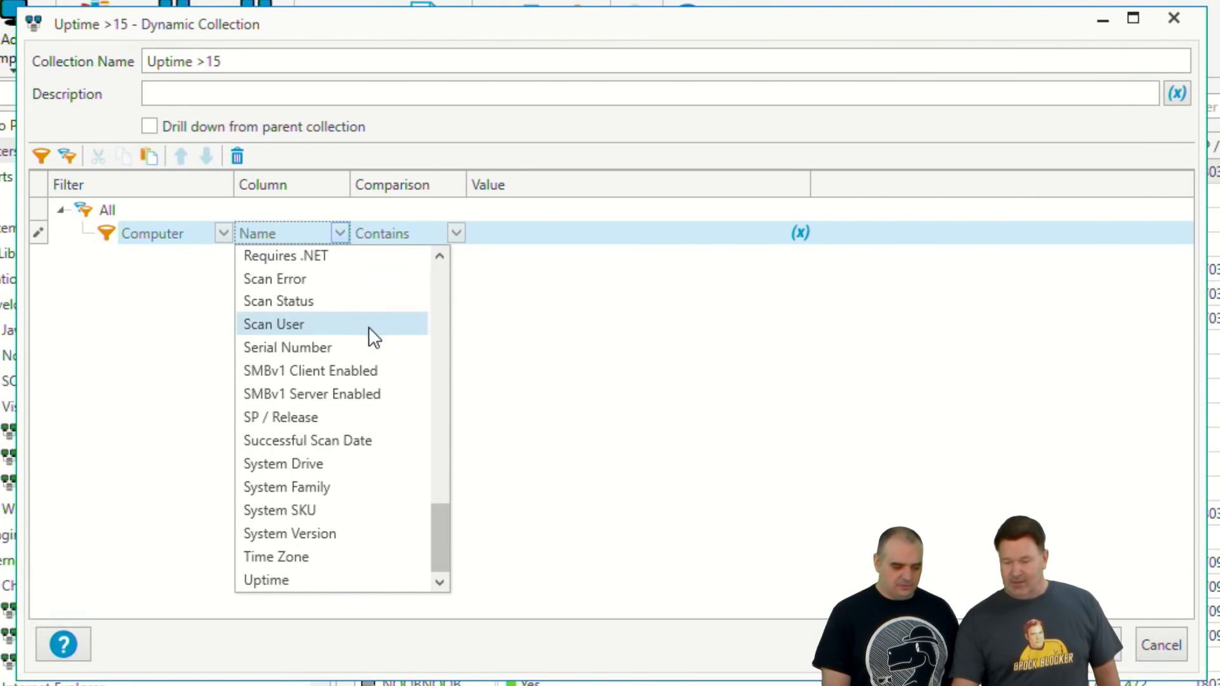
left_click(277, 580)
left_click(456, 235)
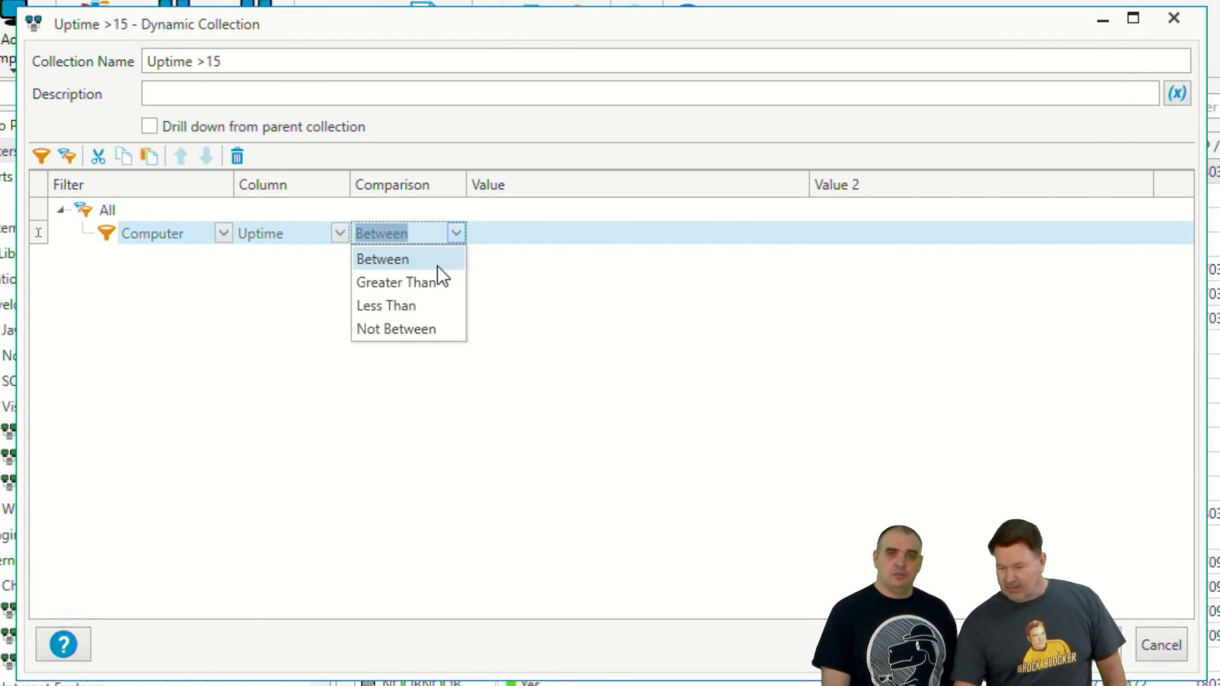
left_click(426, 282)
double_click(502, 237)
type("15")
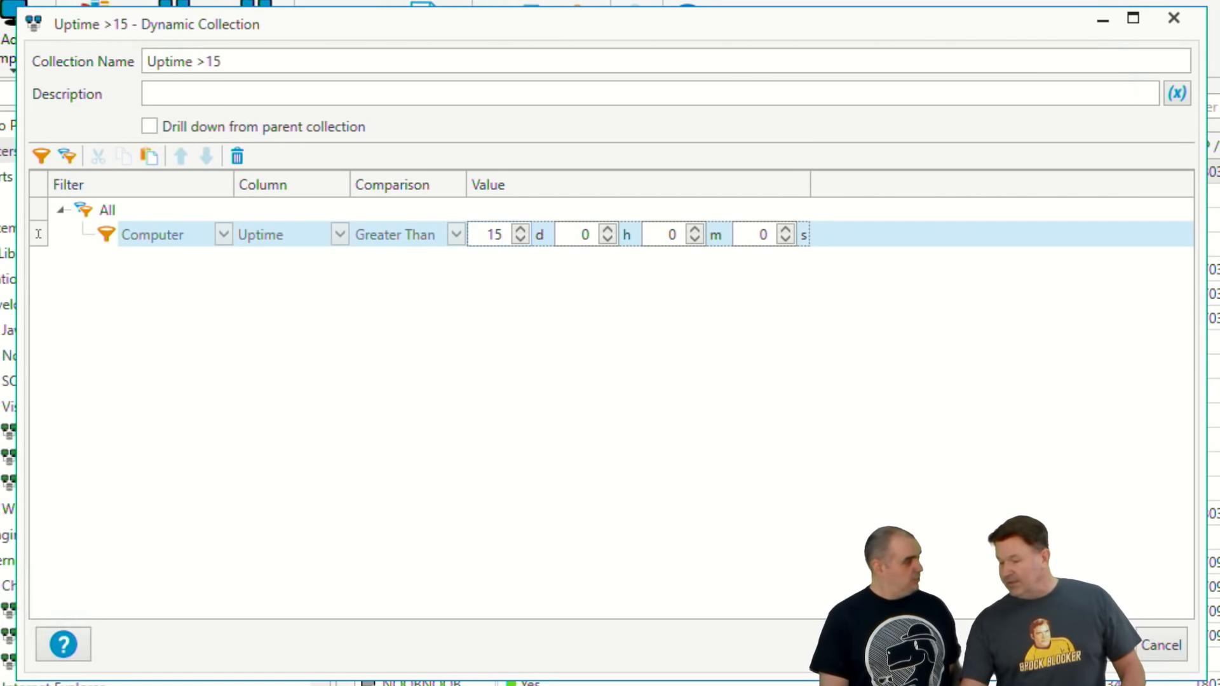
left_click(1103, 645)
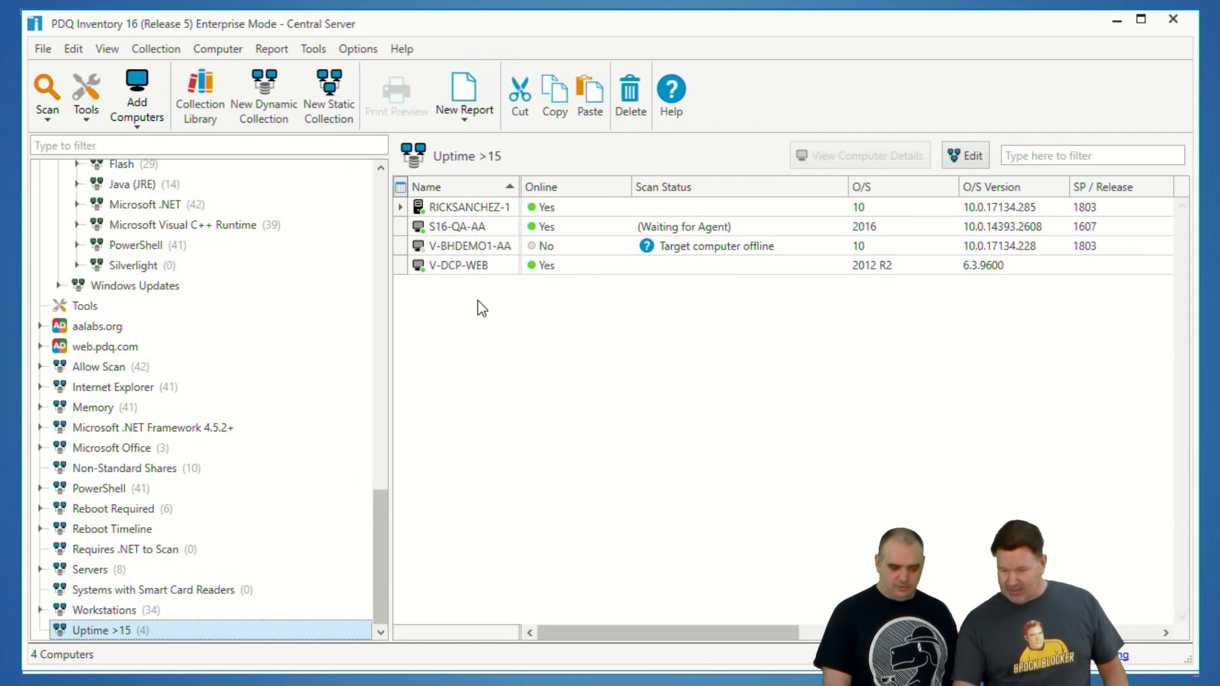
Step: Check the uptime in the details of the first computer in the Uptime >15 collection, and close the details
double_click(468, 208)
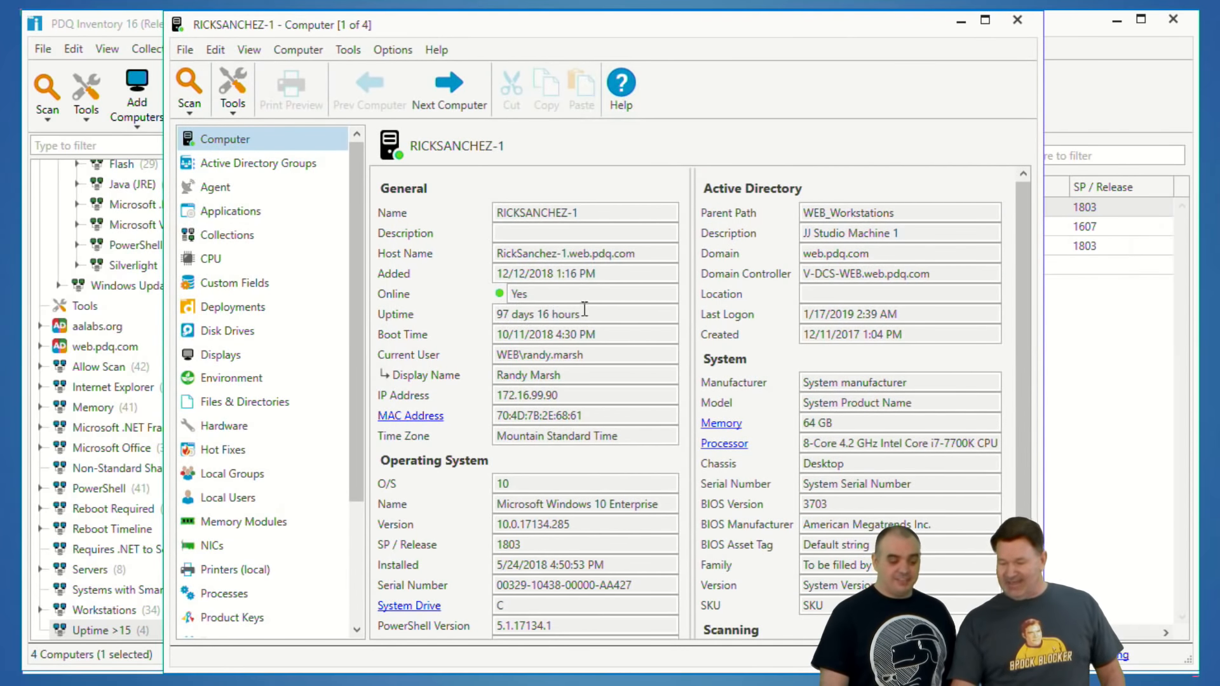
left_click_drag(585, 311, 448, 324)
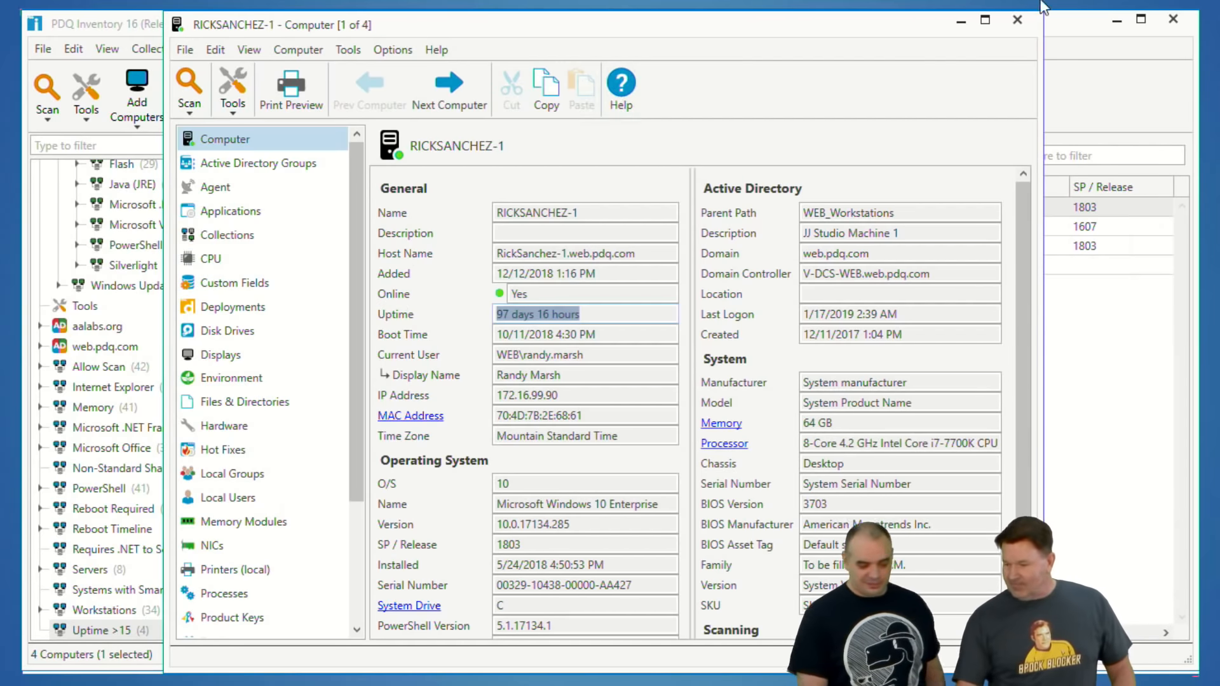
left_click(1018, 20)
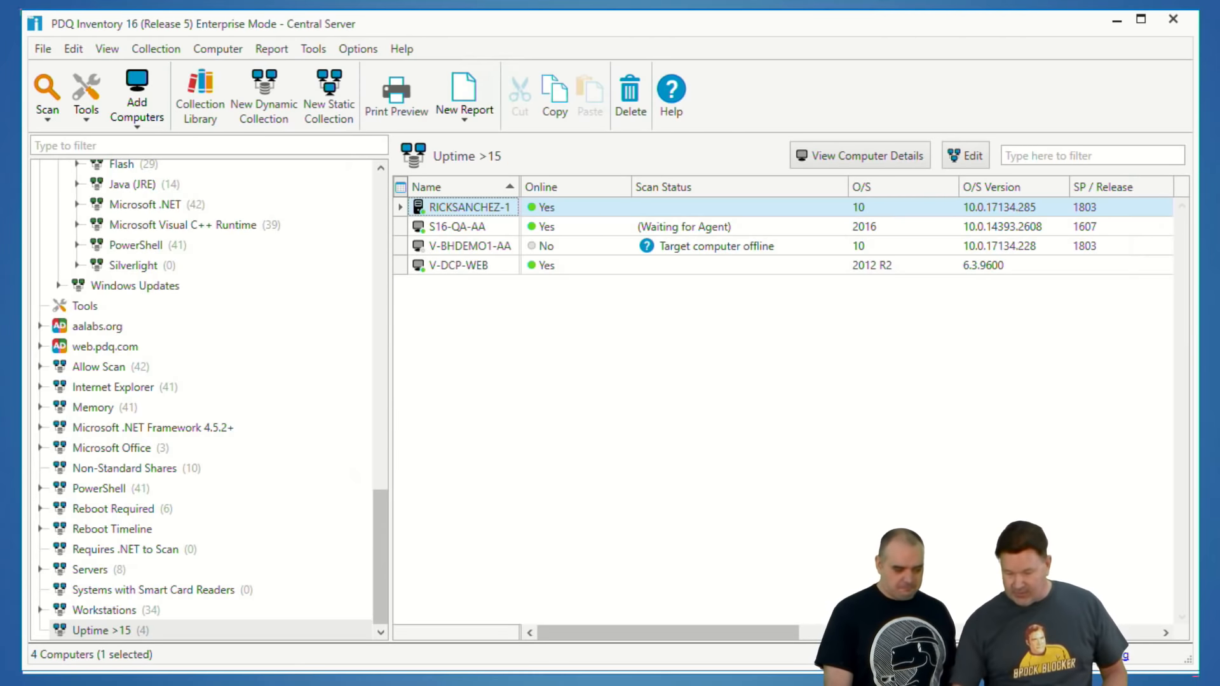
Step: Switch to PDQ Deploy and create a new package with a Reboot step
key("alt+Tab")
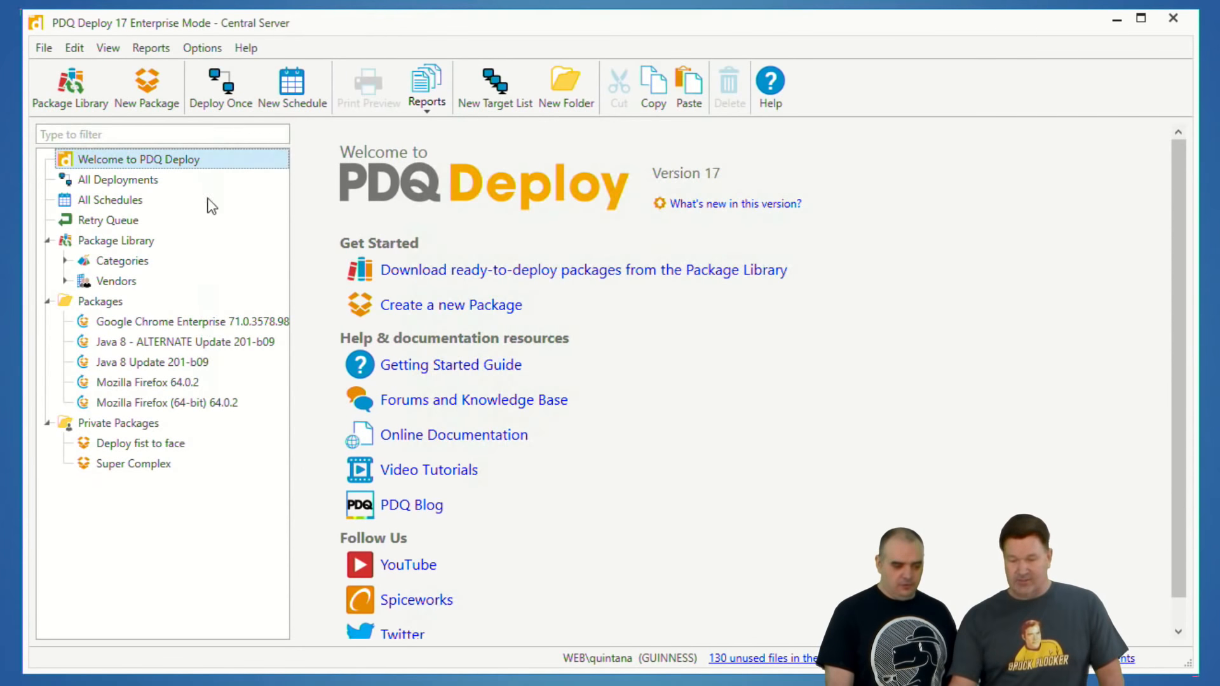
left_click(147, 86)
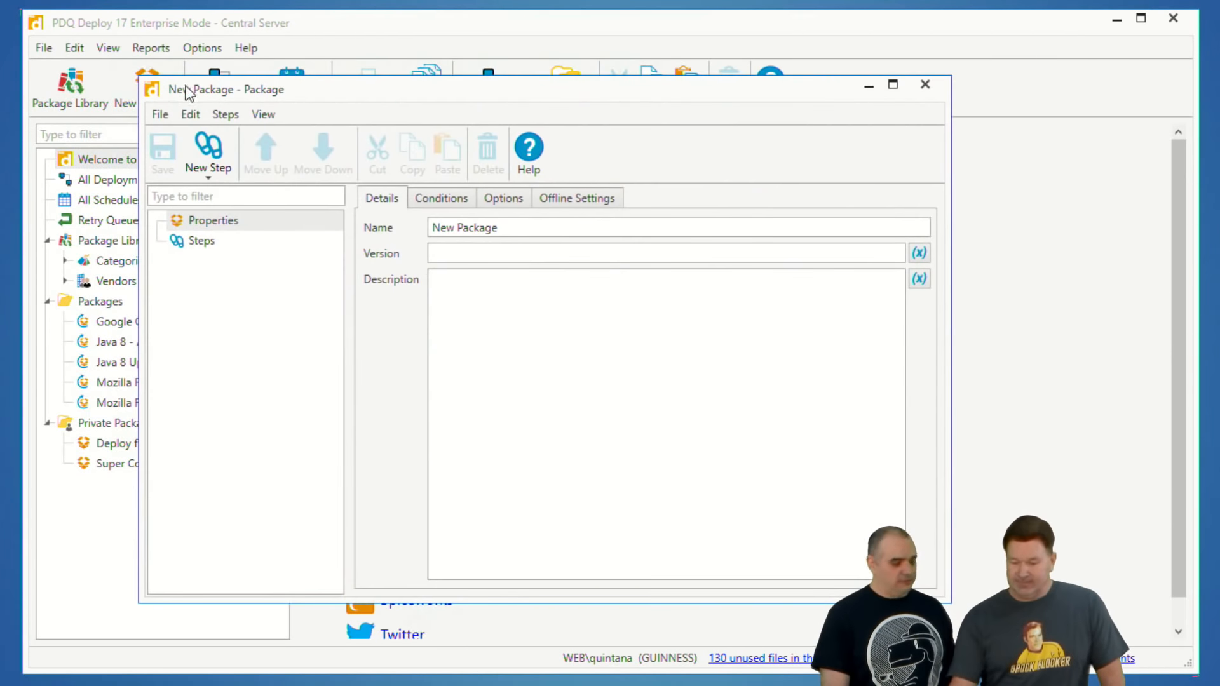
left_click(202, 241)
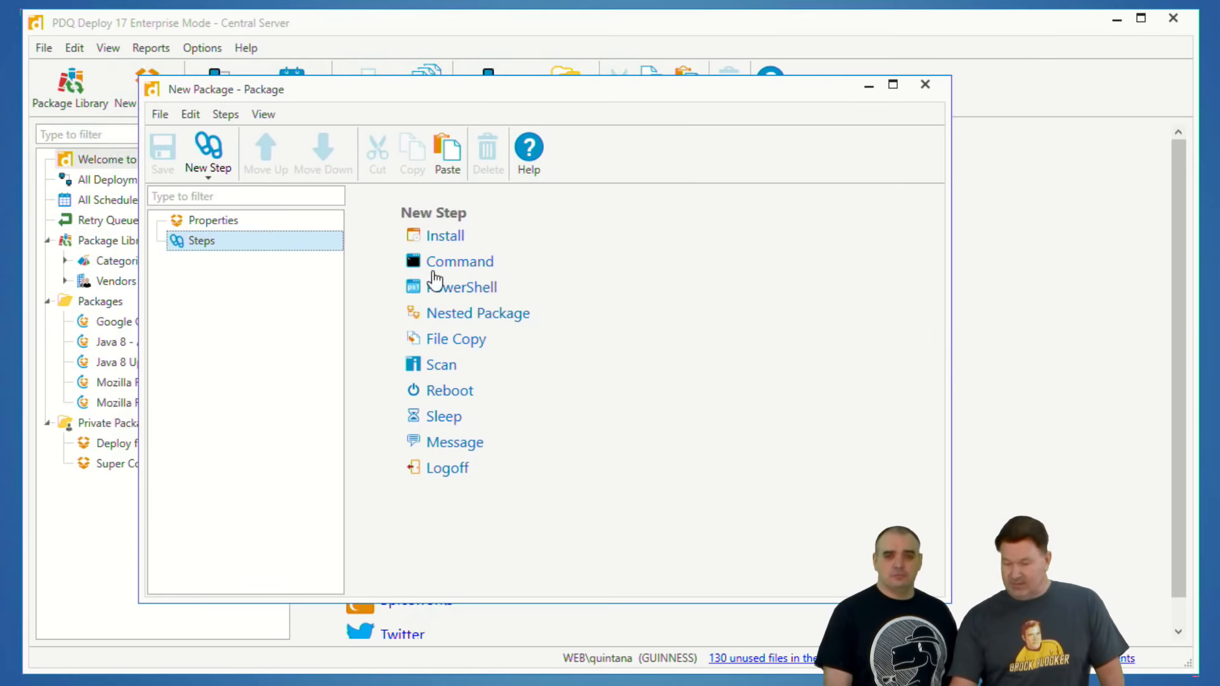
left_click(445, 392)
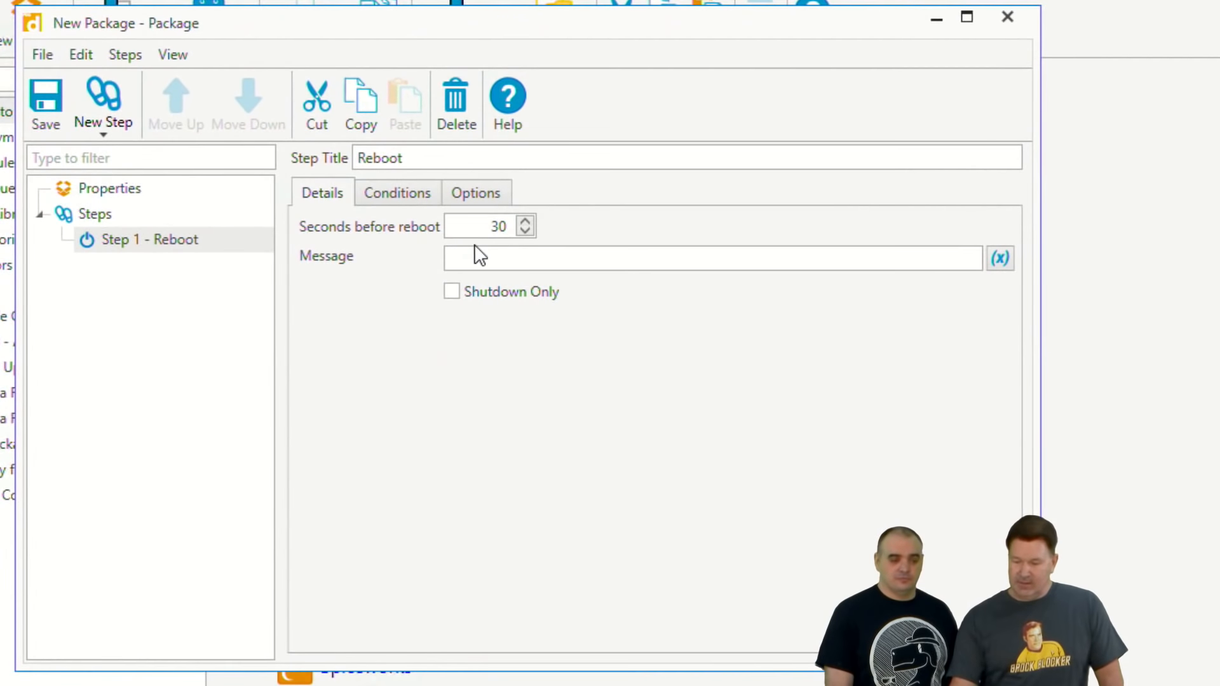
Step: Set the Reboot step's delay to 3 seconds and its message to "I dare you to save your data"
left_click_drag(504, 226, 492, 225)
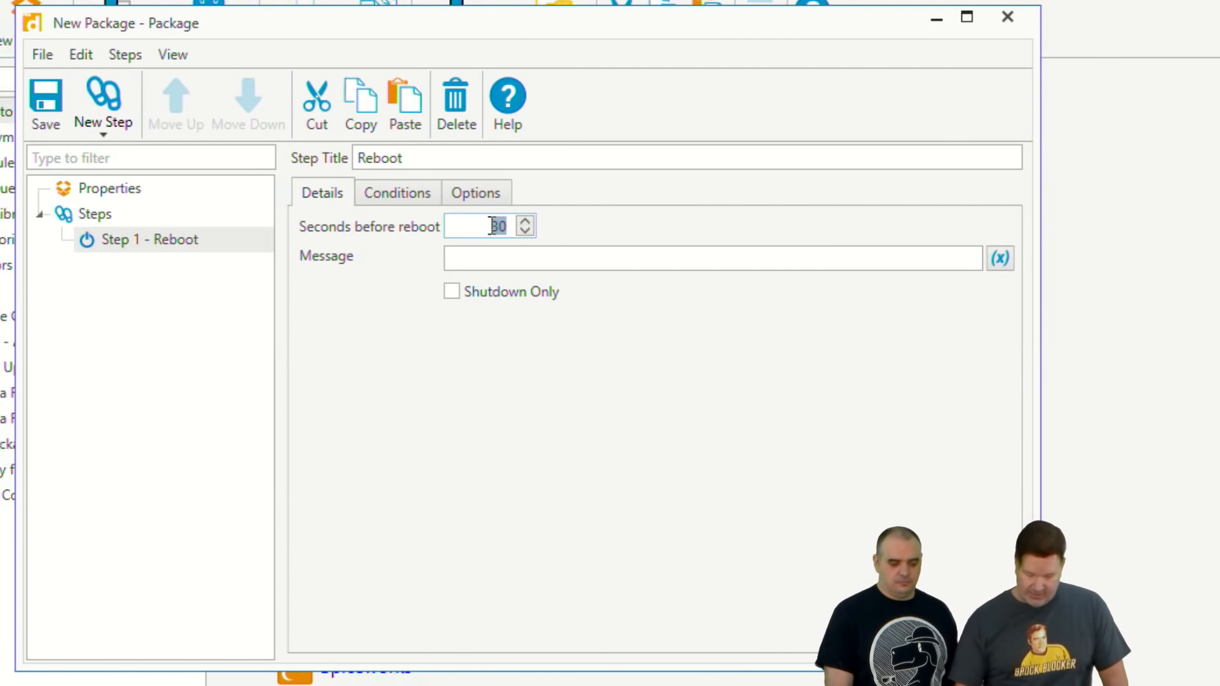
type("2")
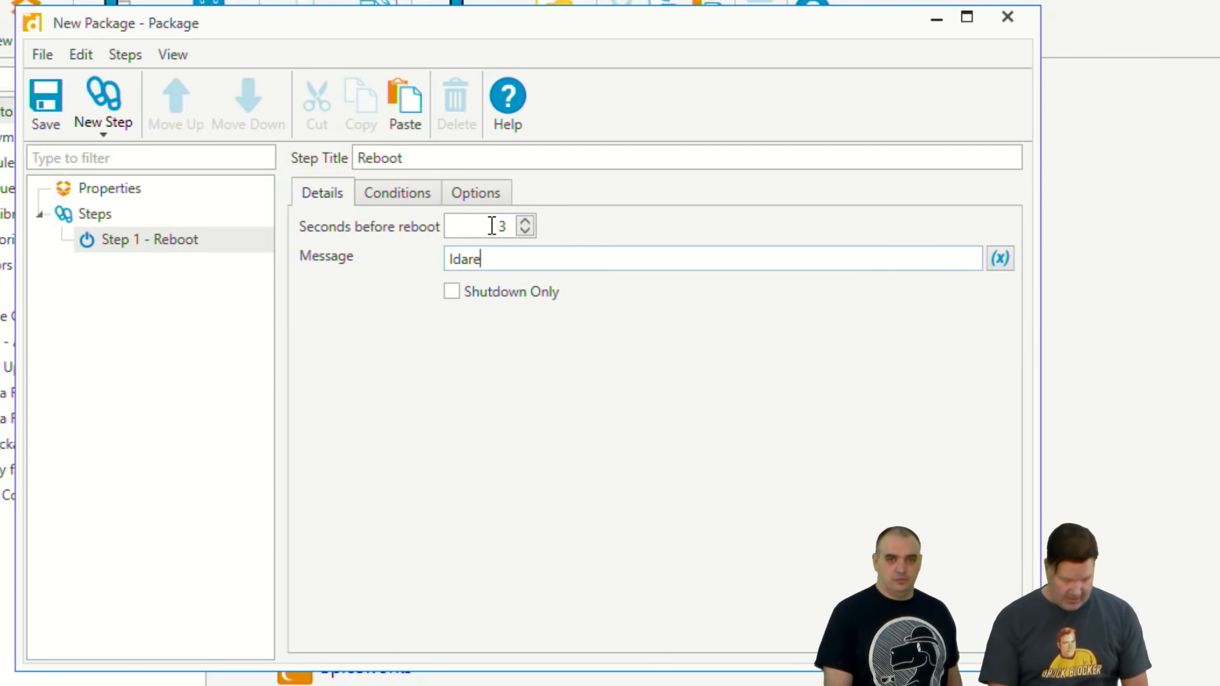
type("your n")
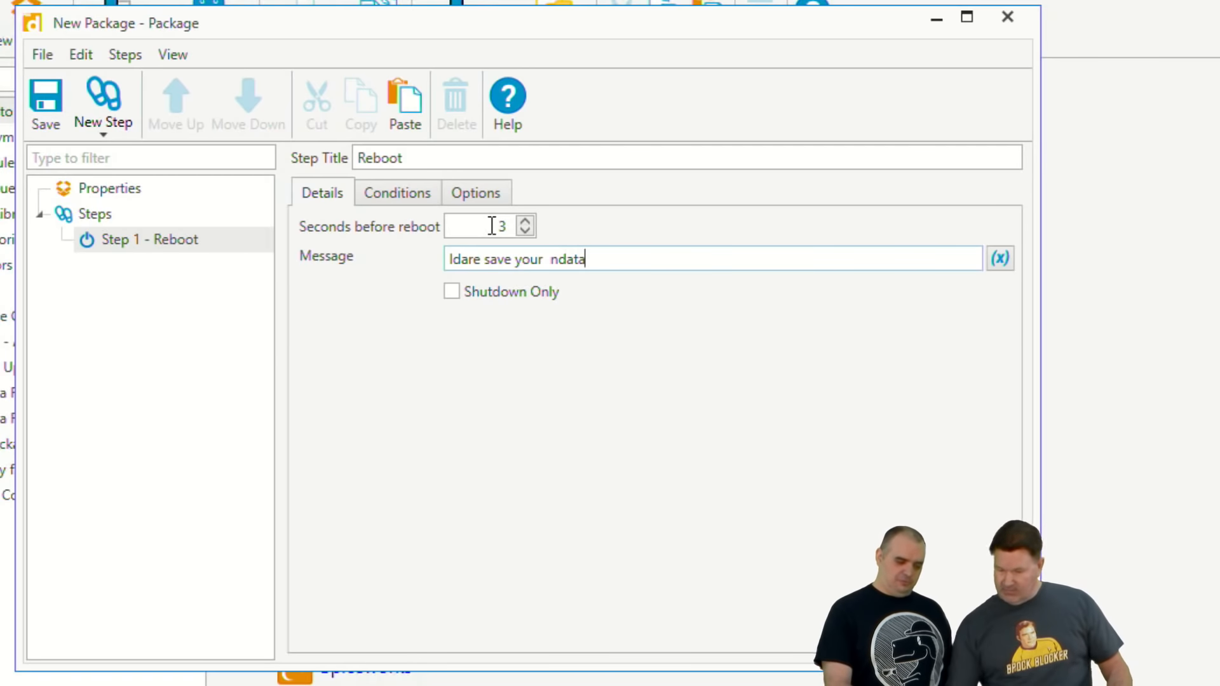
key("shift+Right")
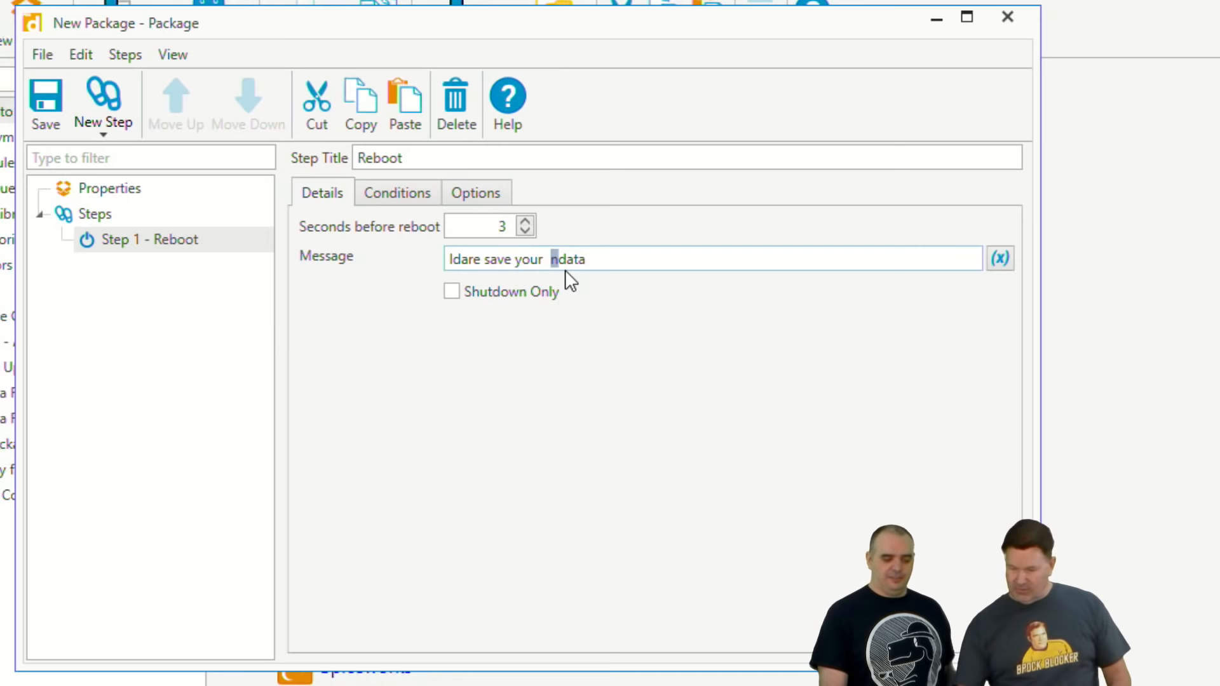
key("Delete")
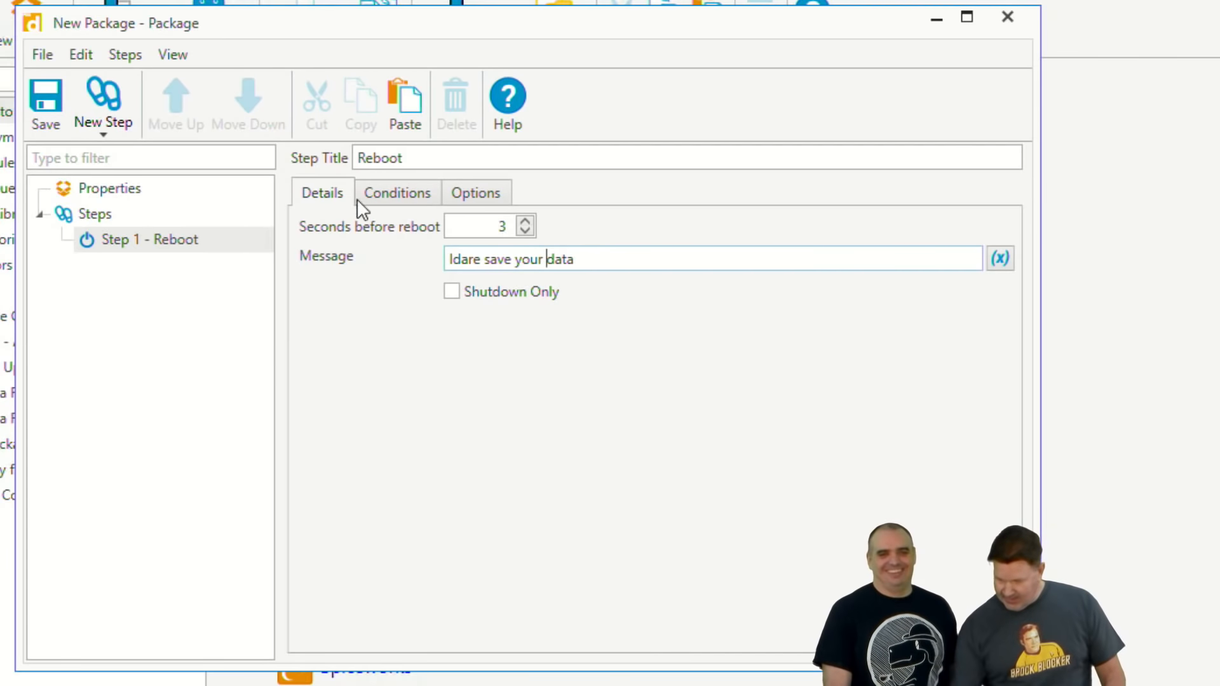
left_click(454, 260)
type("dare")
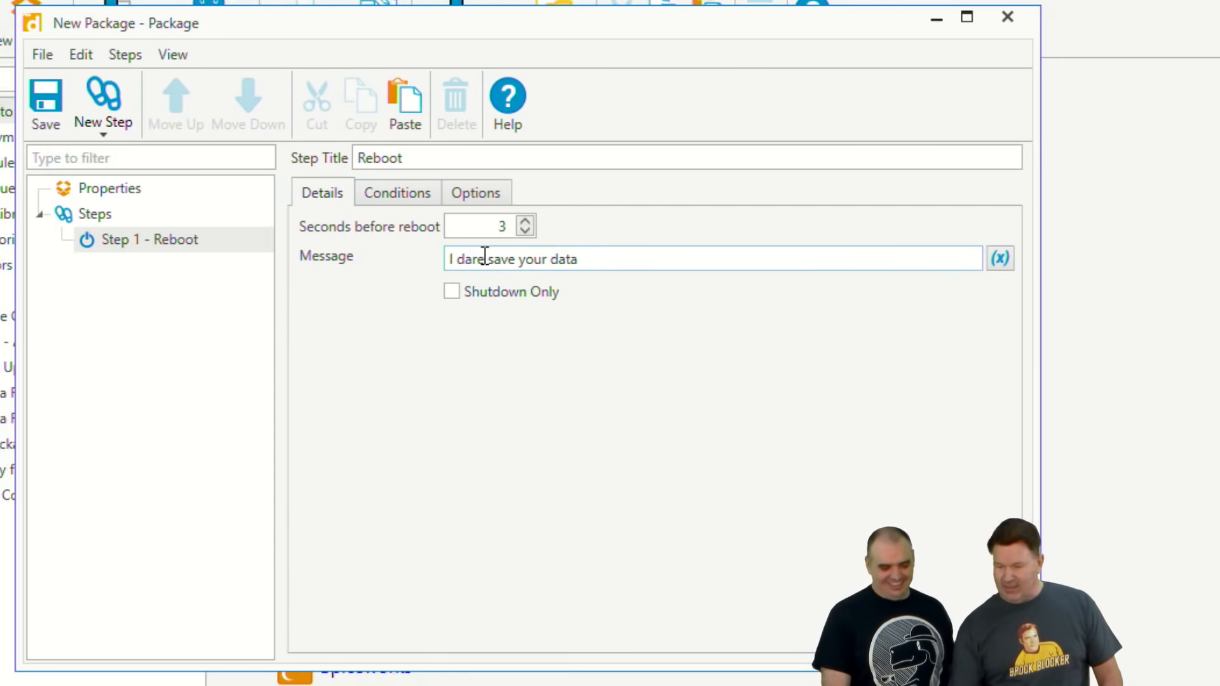
type(" you")
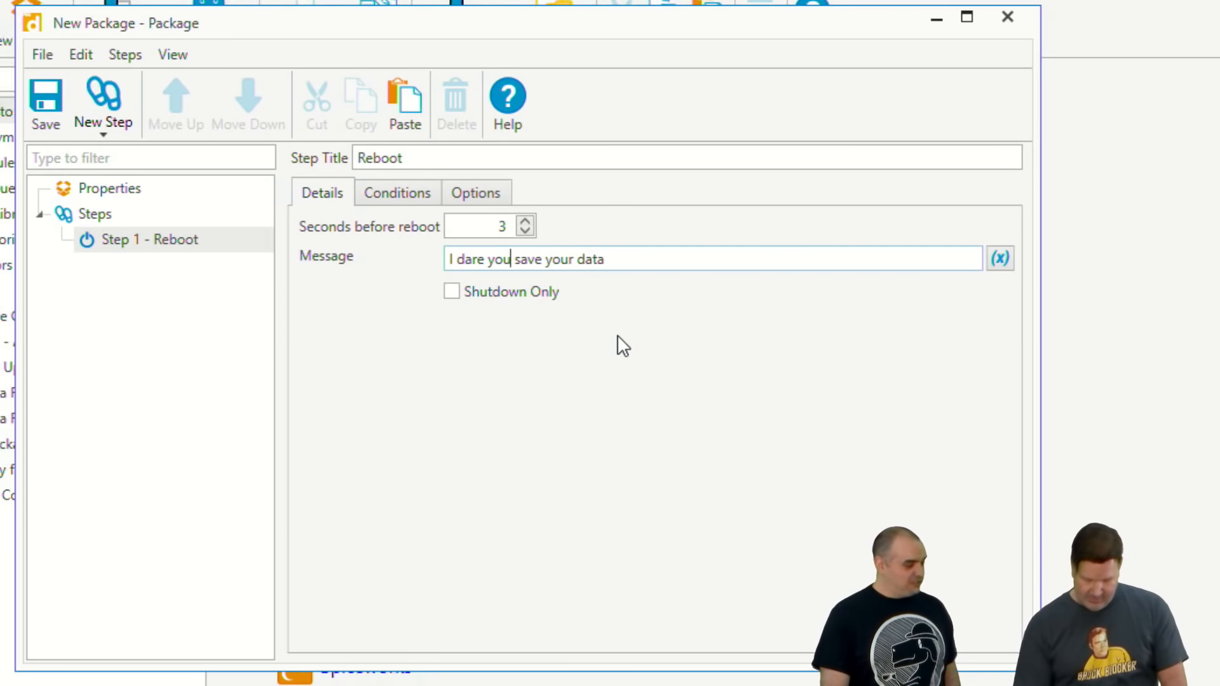
type(" to")
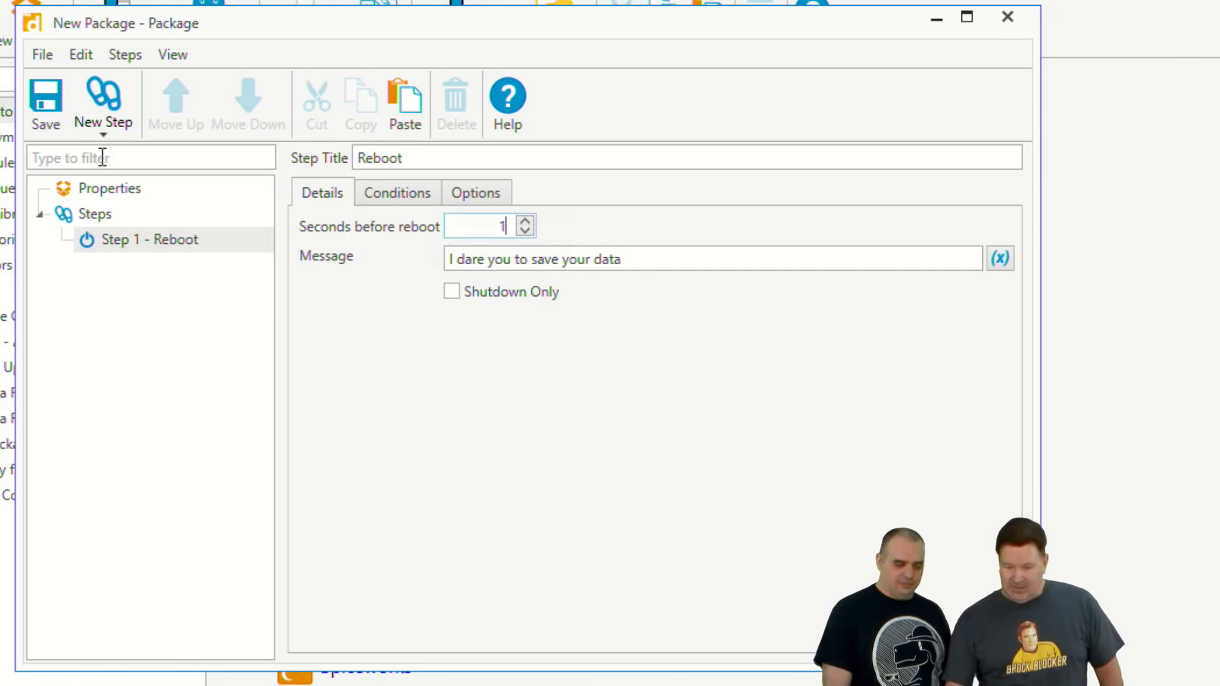
Step: Name the package "Reboot" in its properties
left_click(126, 191)
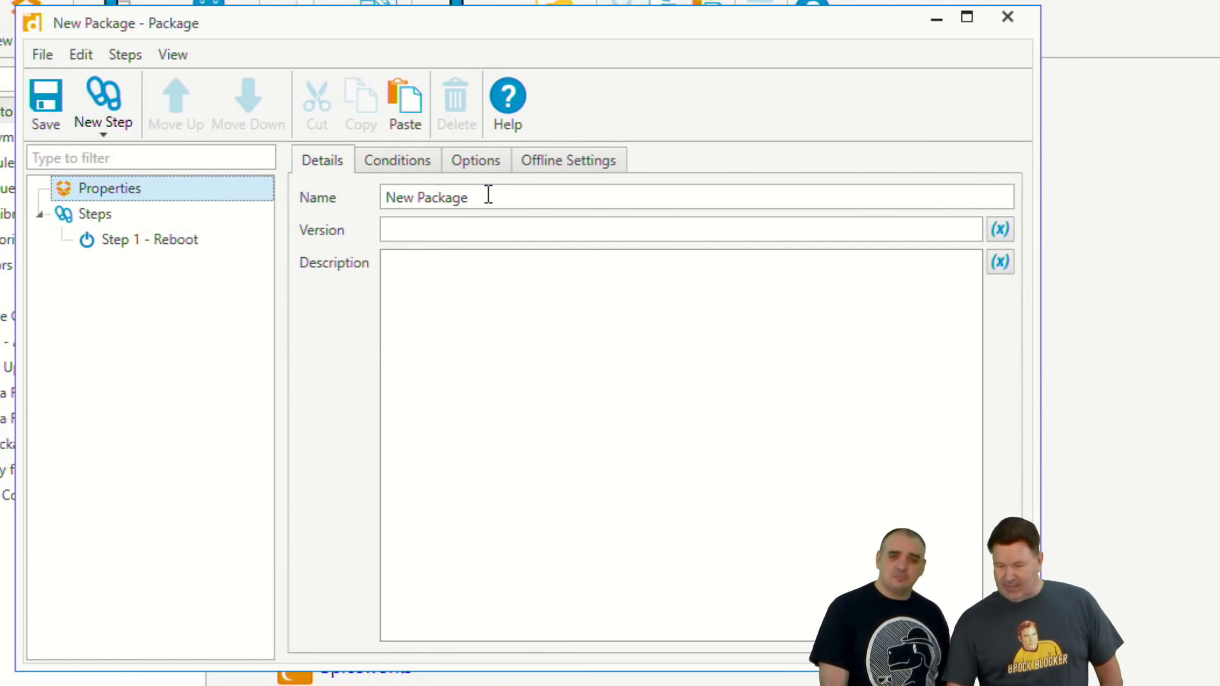
left_click_drag(489, 195, 345, 196)
type("REboot")
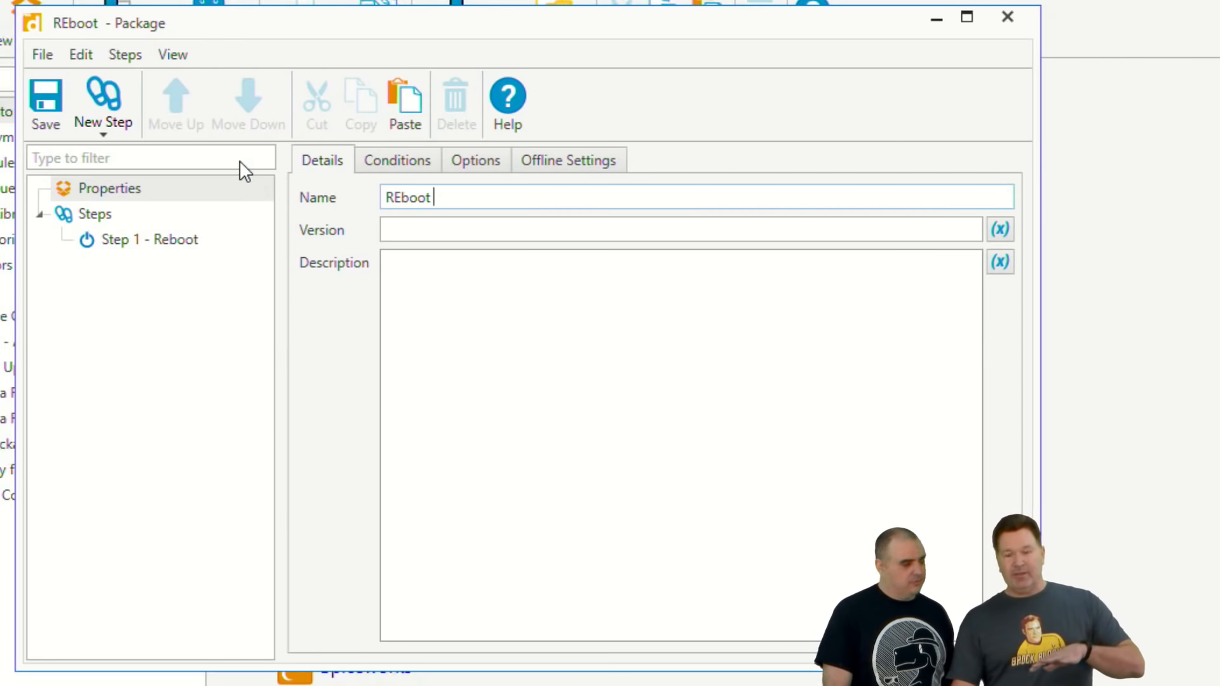
left_click(394, 198)
key("Delete")
type("e")
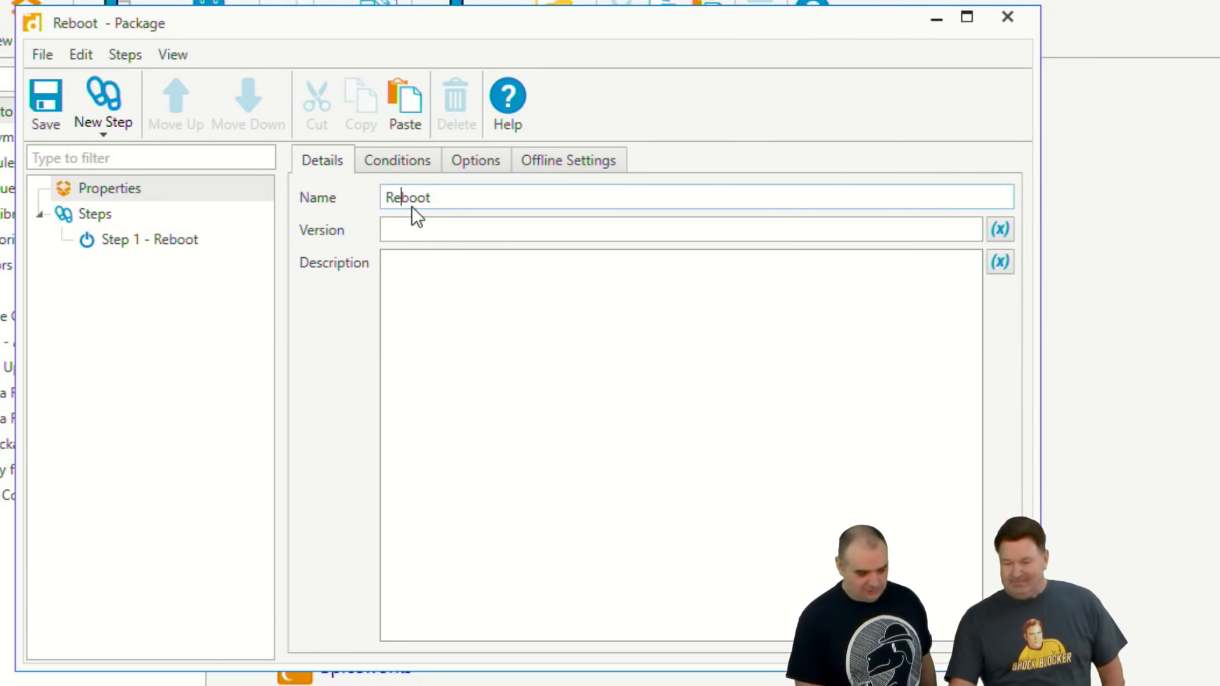
Step: Limit the package's O/S version condition to All Workstations by excluding all server versions
left_click(413, 164)
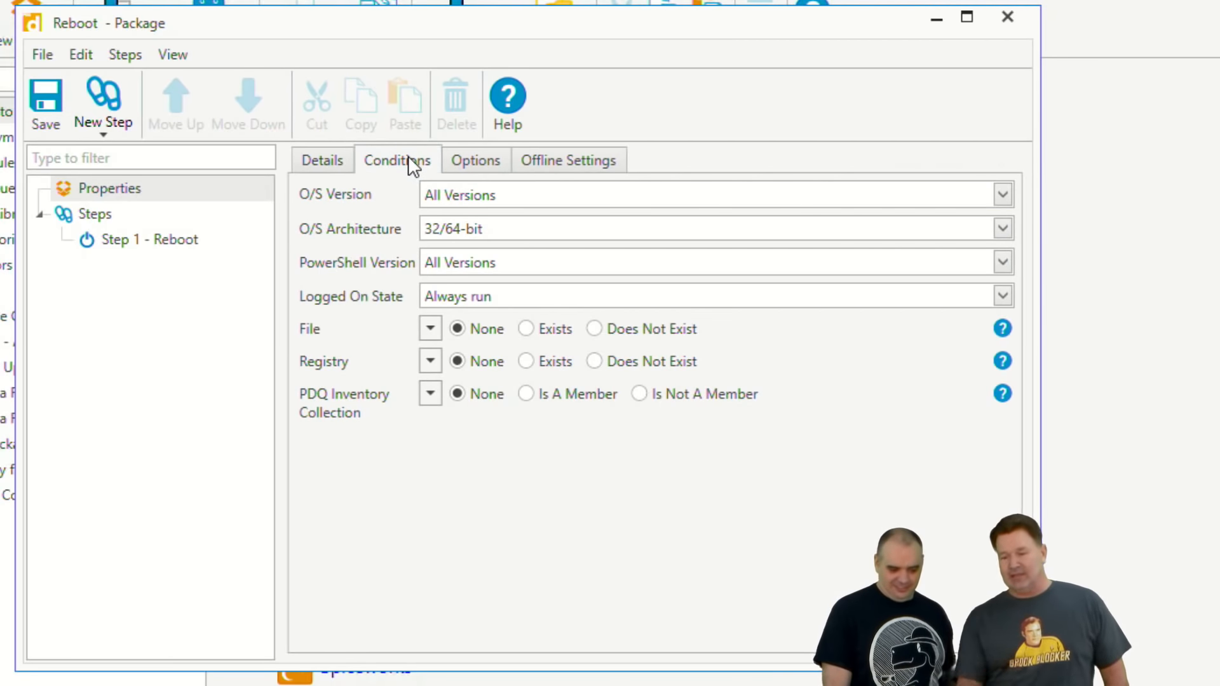
left_click(537, 195)
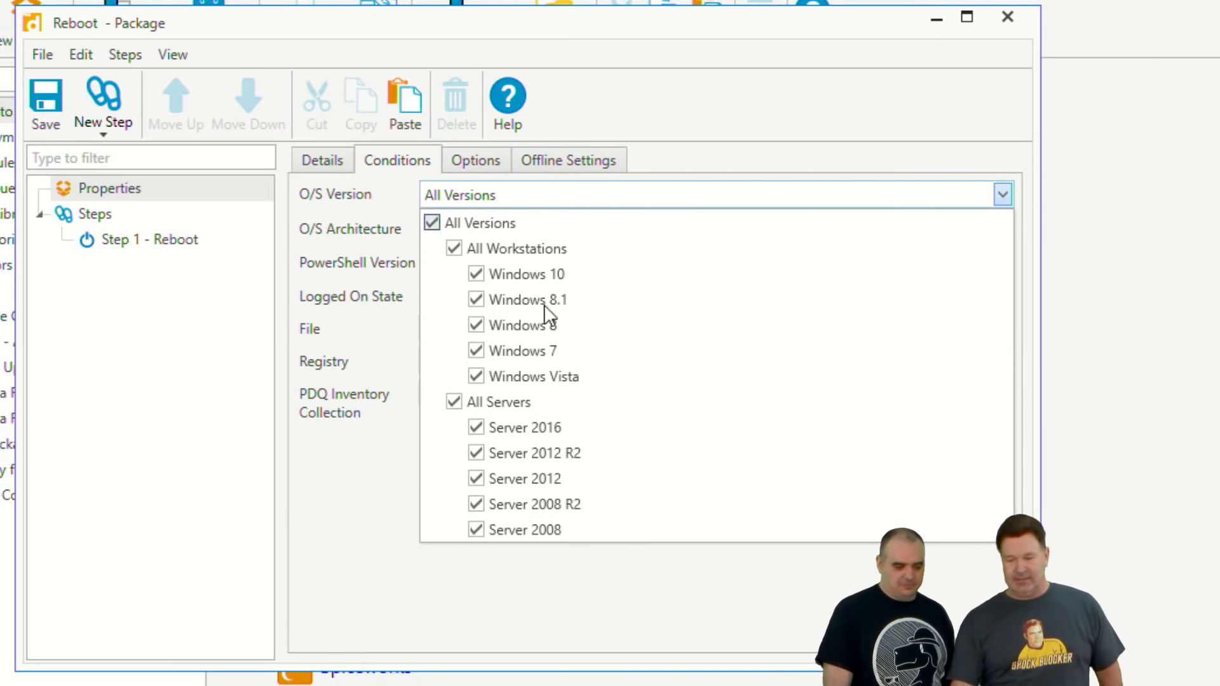
left_click(456, 404)
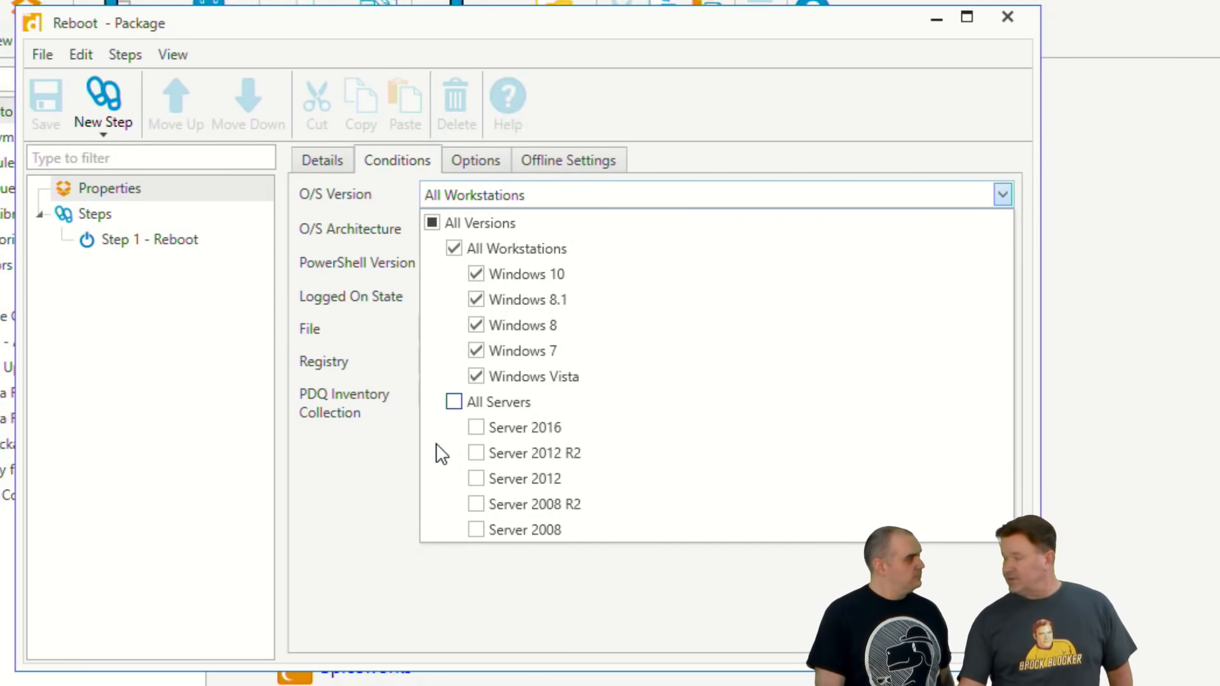
left_click(347, 467)
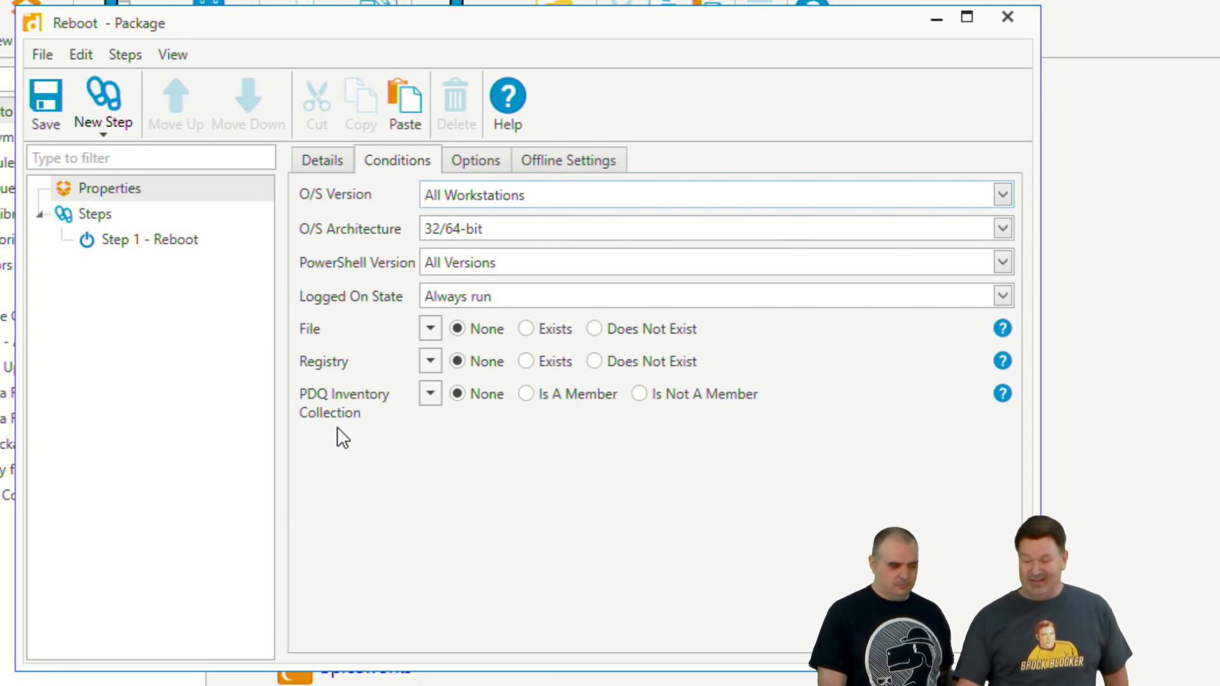
Step: Add a package condition requiring the target to be a member of the PDQ Inventory collection "Uptime >15"
left_click(544, 396)
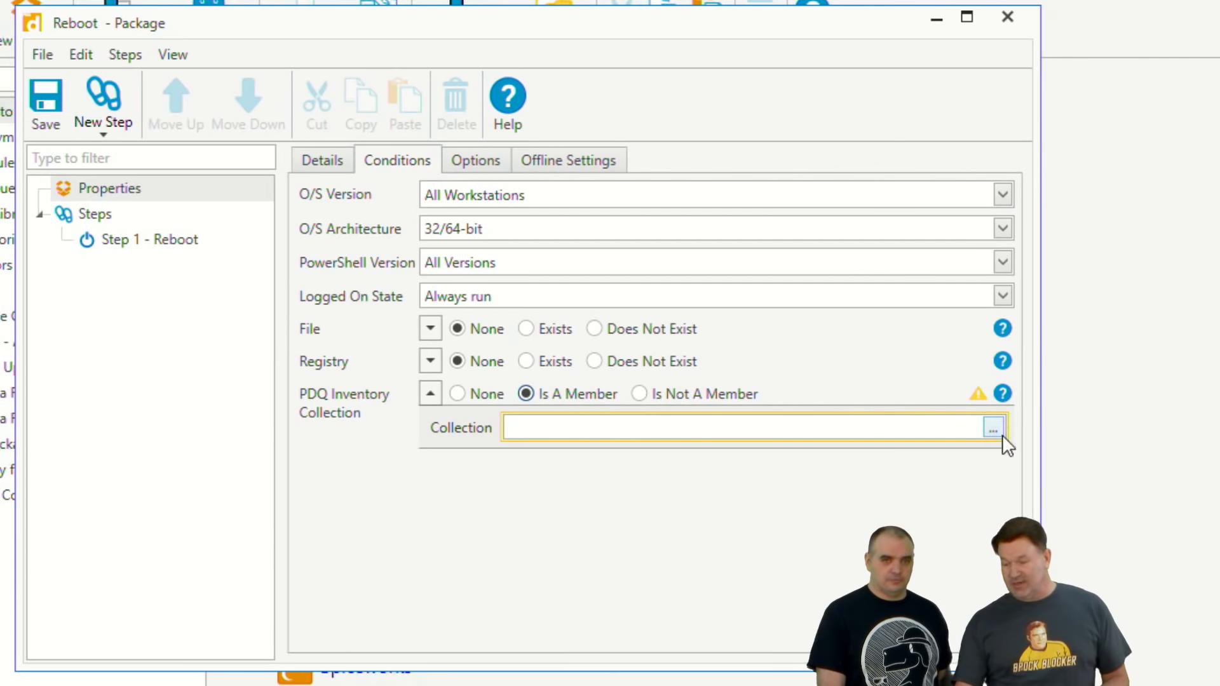
left_click(994, 429)
scroll(759, 386, "down", 10)
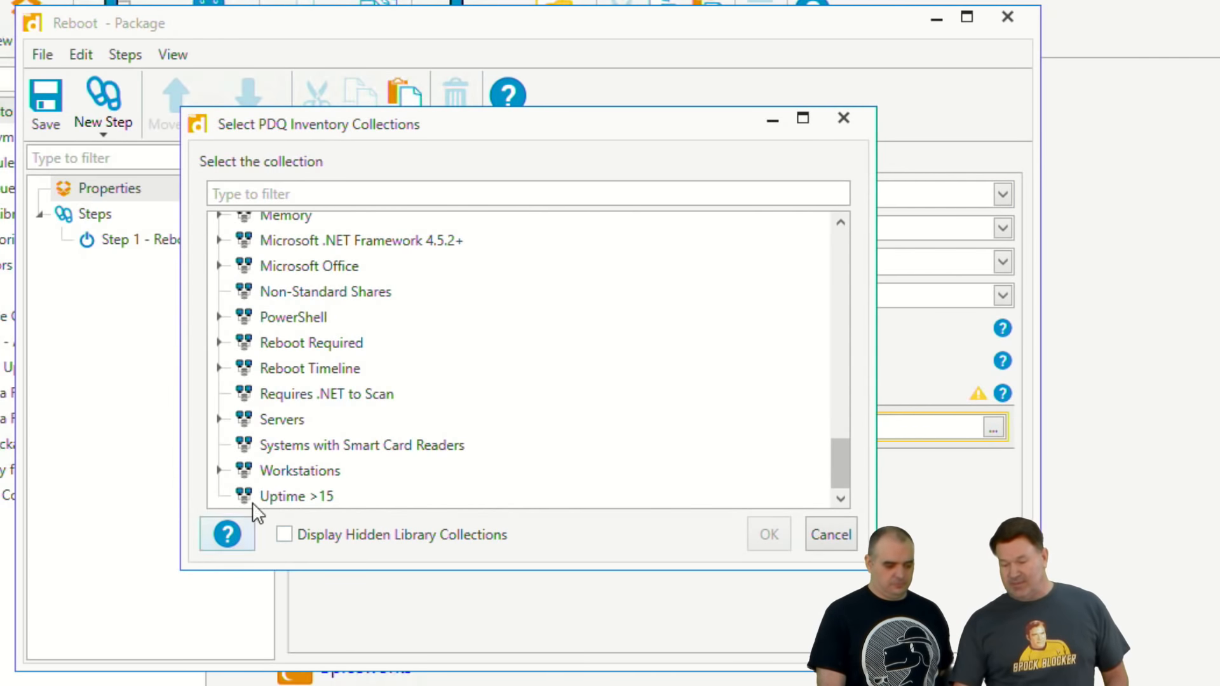
left_click(262, 497)
left_click(770, 534)
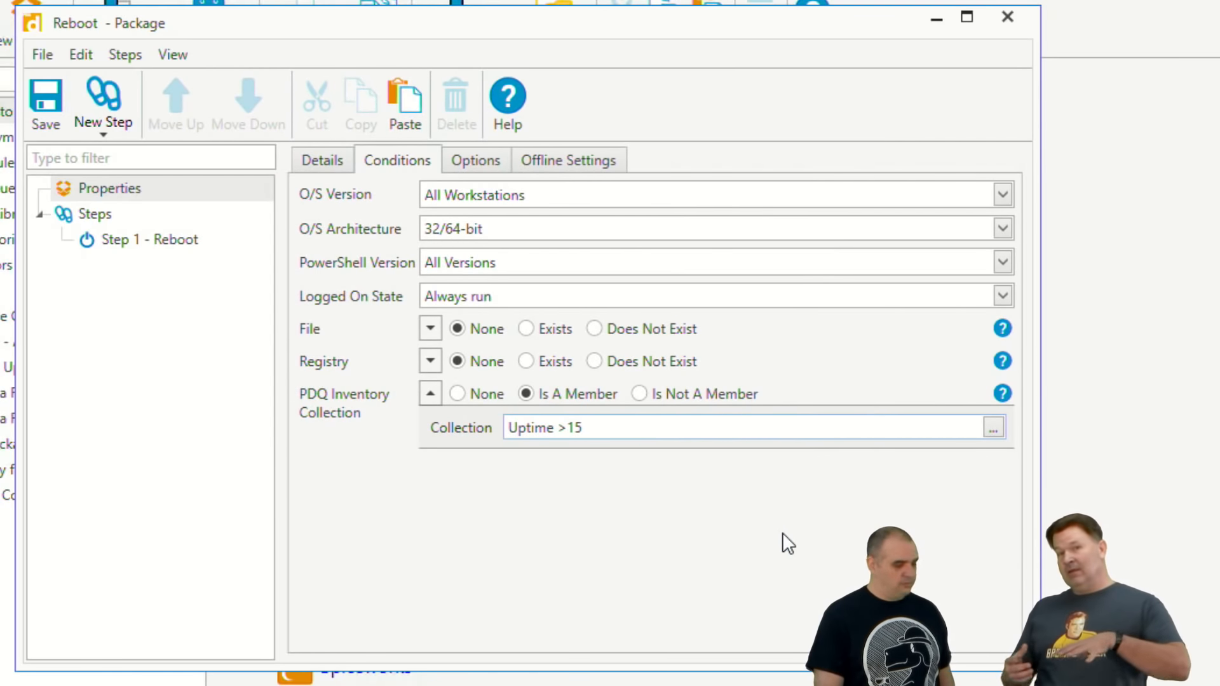
Step: Limit the Reboot step's O/S version condition to All Workstations by excluding all server versions
left_click(185, 239)
left_click(401, 196)
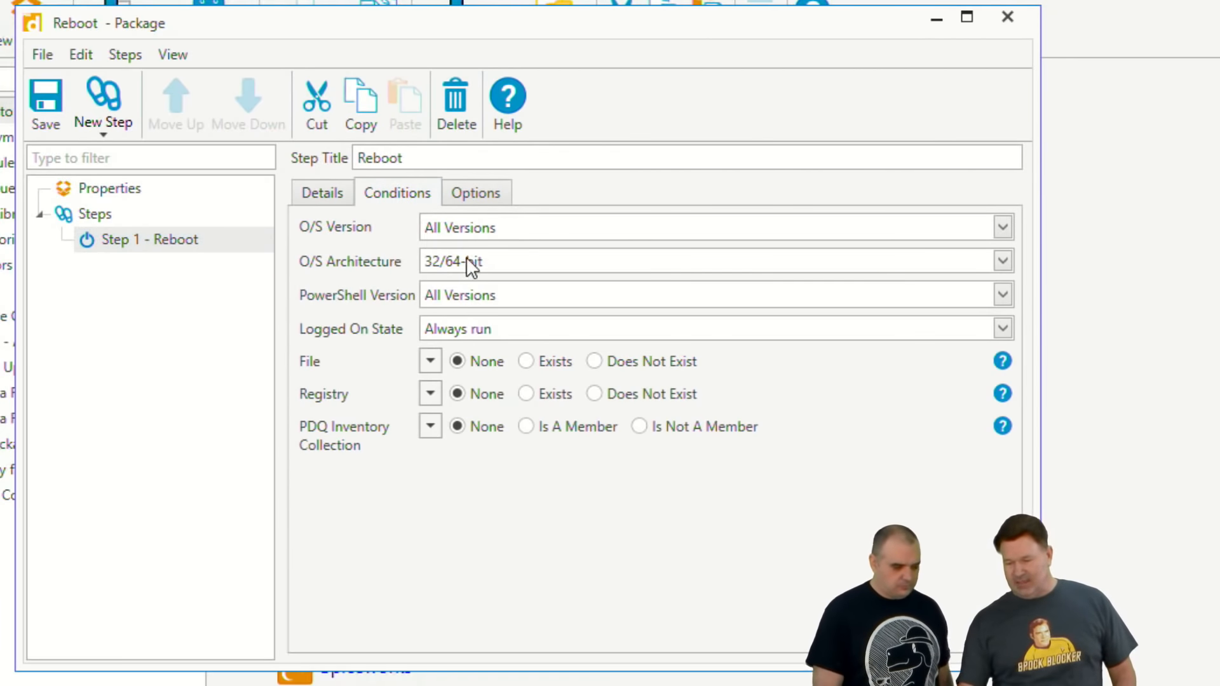
left_click(476, 226)
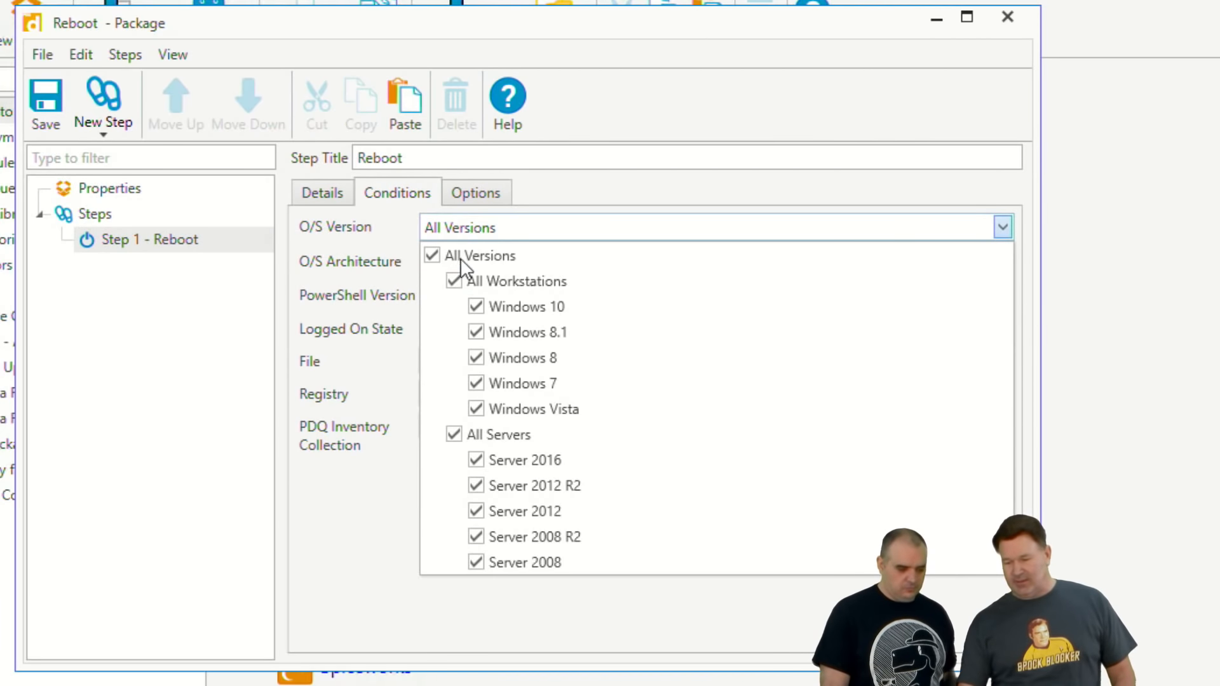
left_click(454, 435)
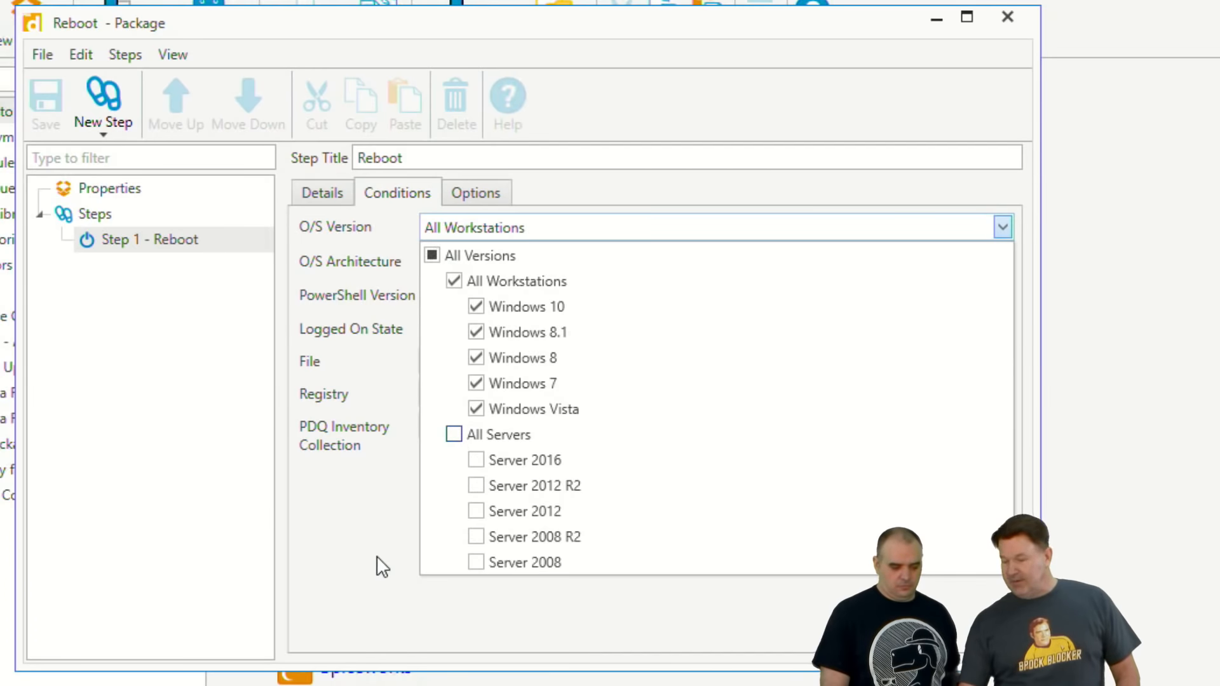
left_click(380, 564)
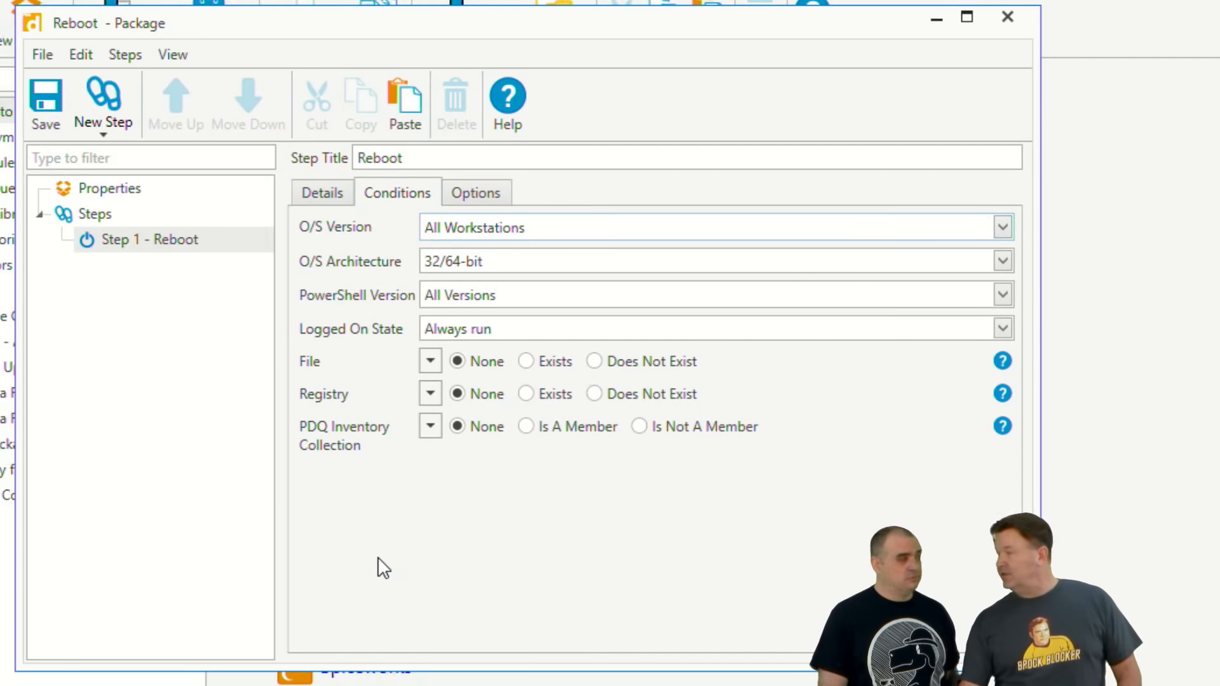
Step: Add a condition to the Reboot step requiring membership in the PDQ Inventory collection "Uptime >15"
left_click(564, 432)
left_click(994, 460)
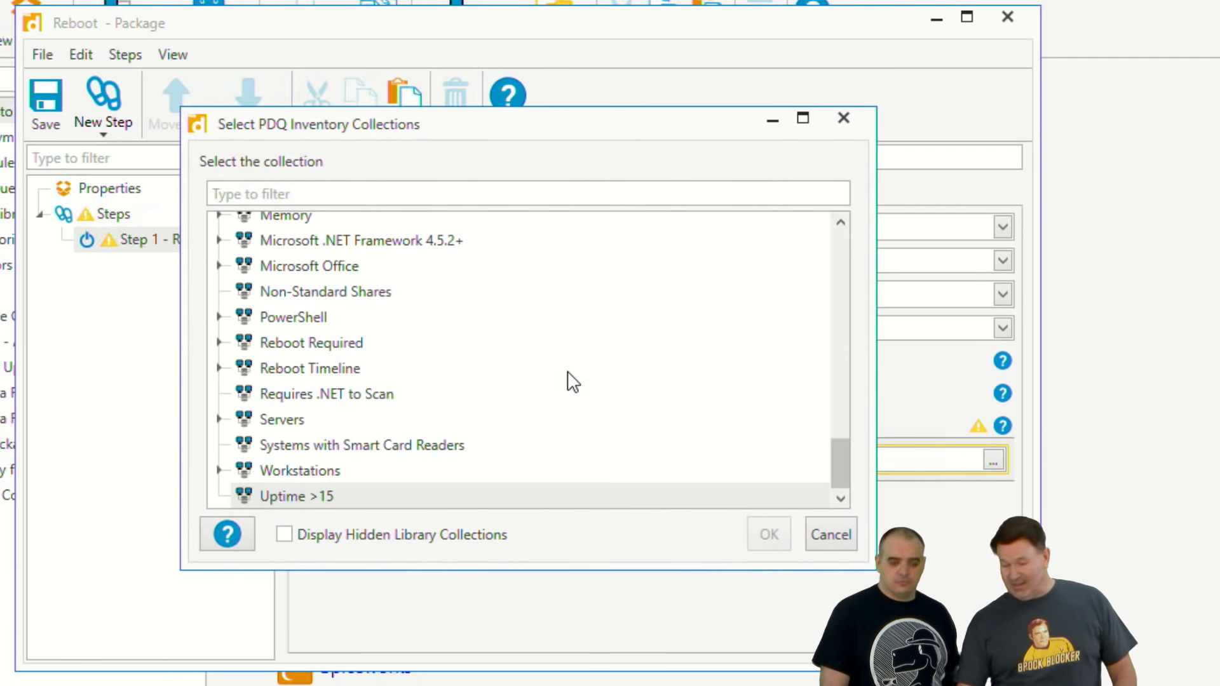
left_click(317, 501)
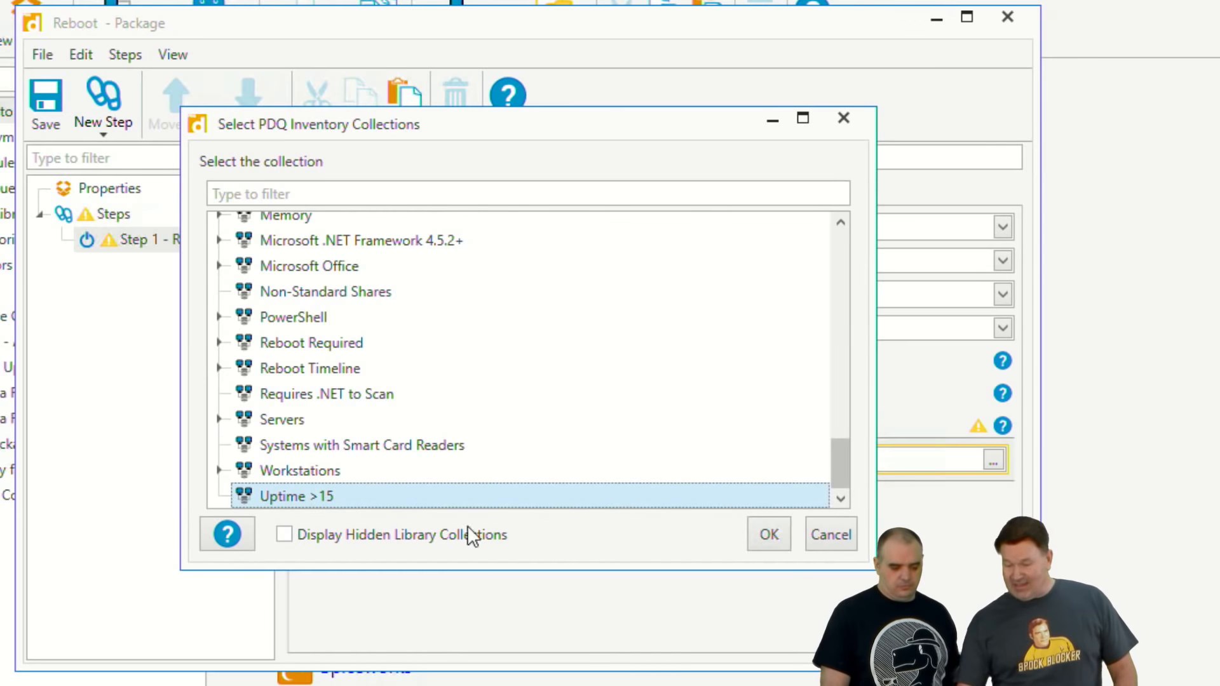
left_click(769, 535)
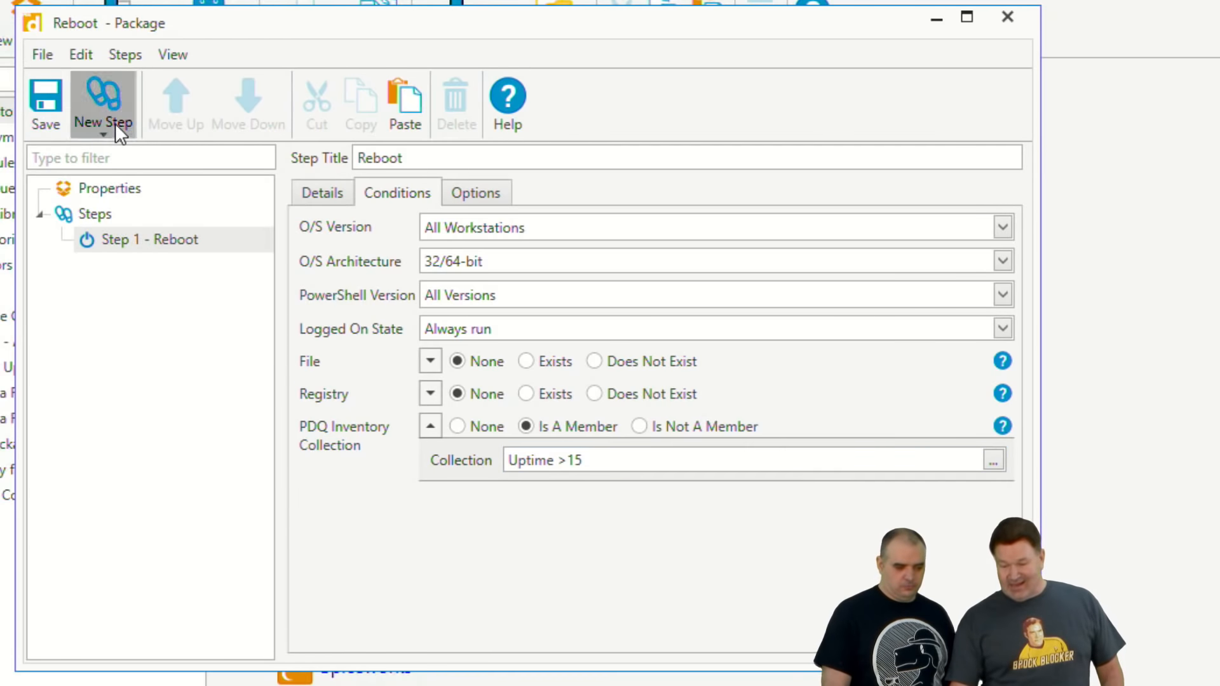
Step: Add a Scan step ahead of the Reboot step and set its scan profile to Computer Info
left_click(107, 100)
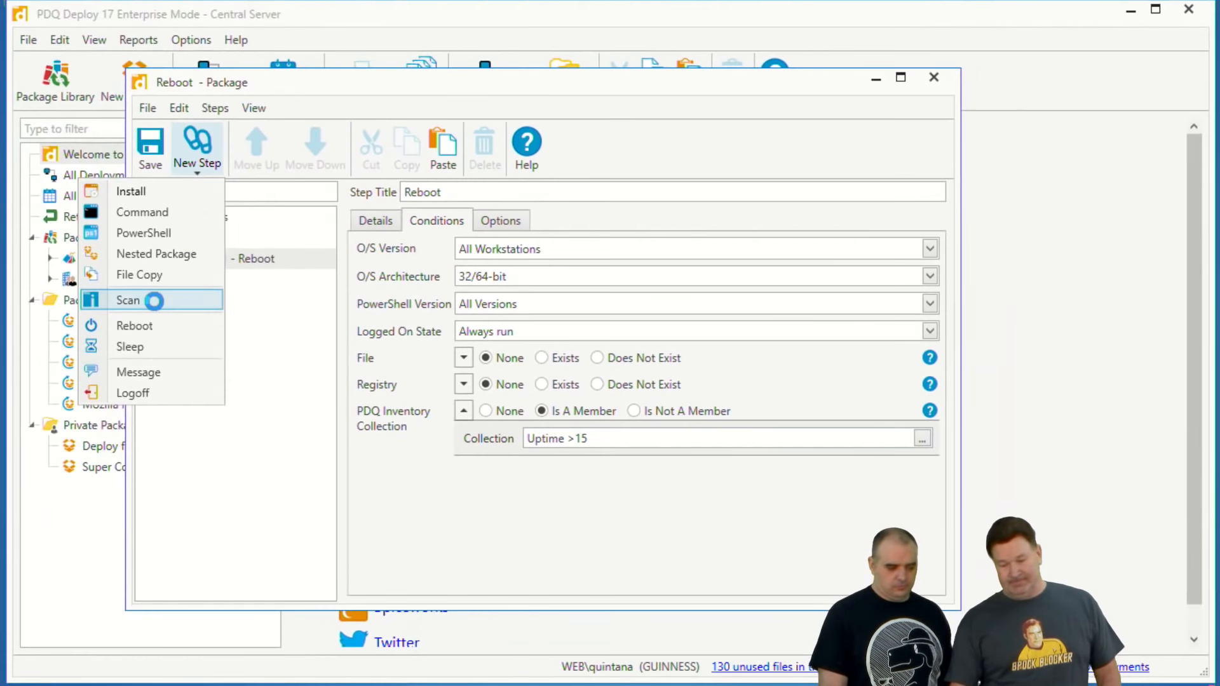
left_click(67, 290)
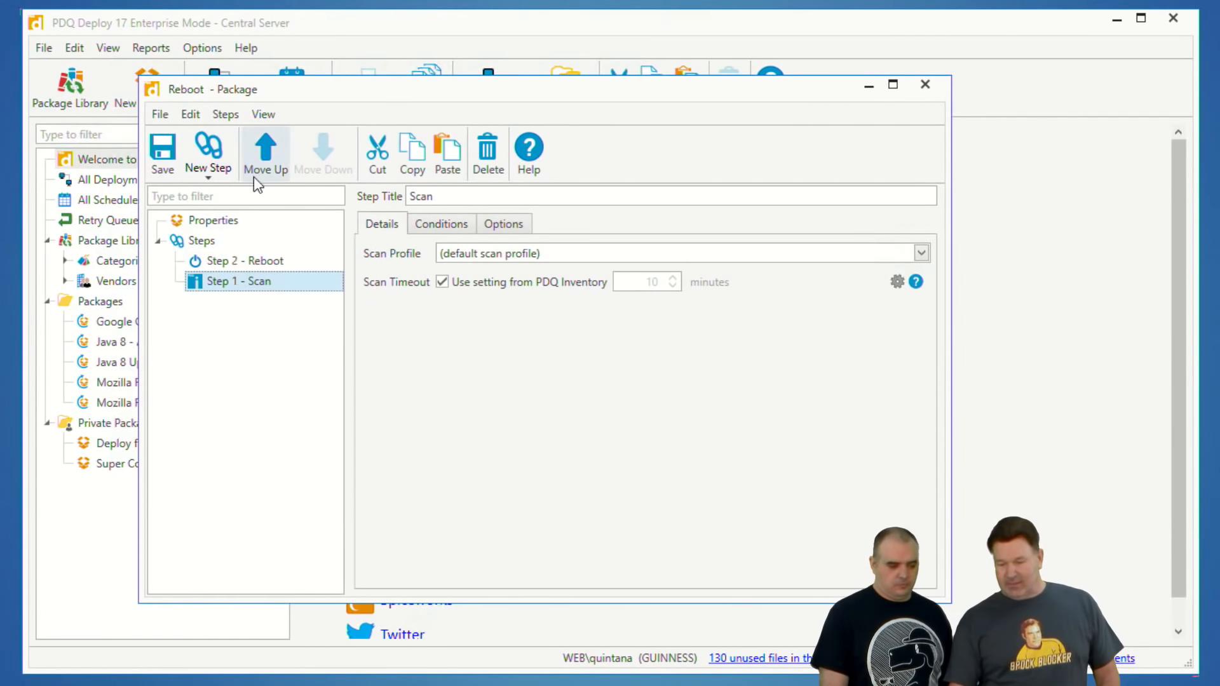
left_click(262, 160)
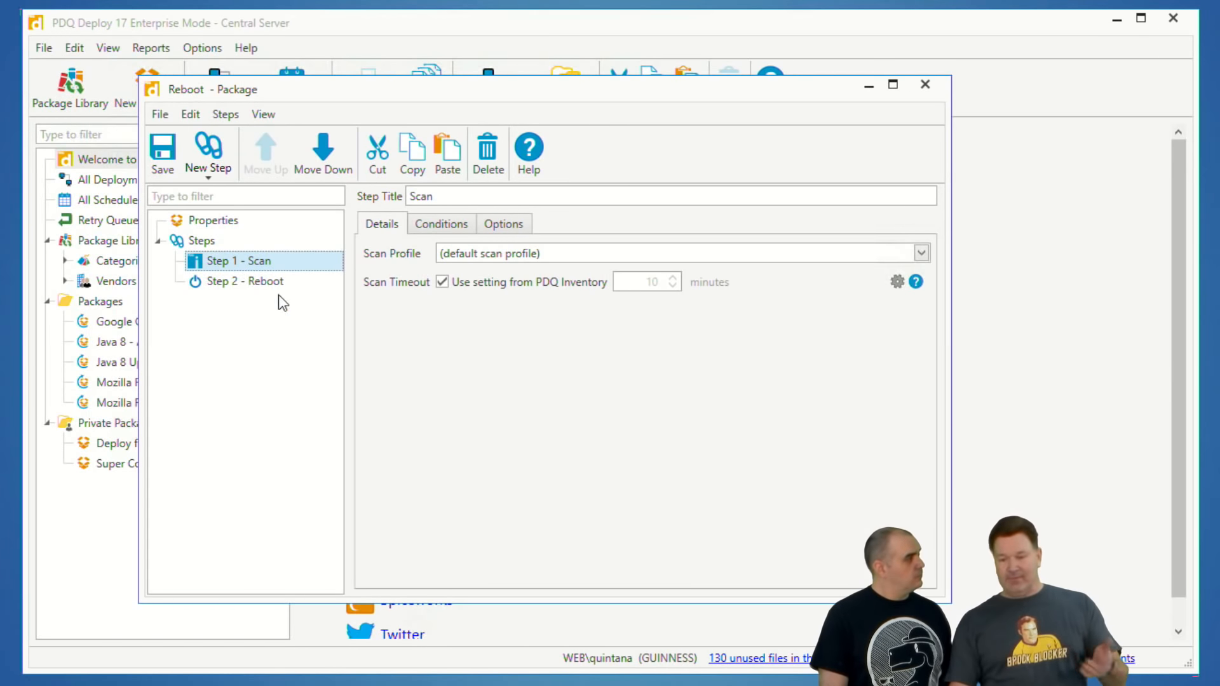
left_click(510, 254)
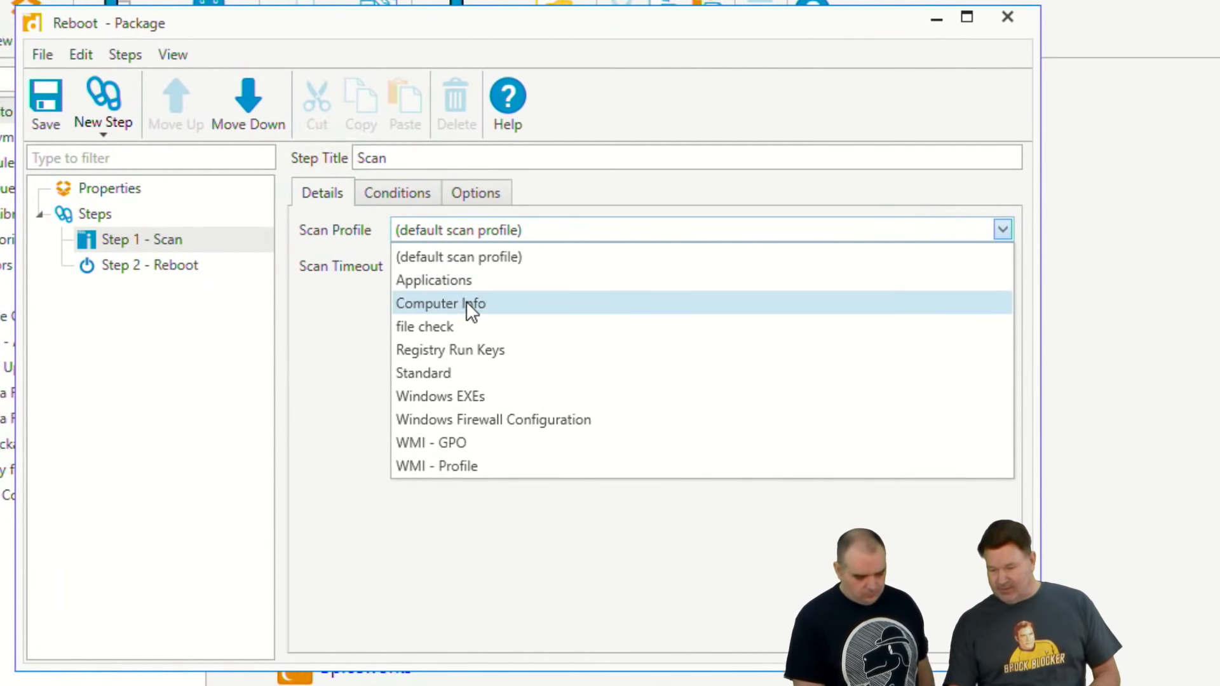
left_click(468, 304)
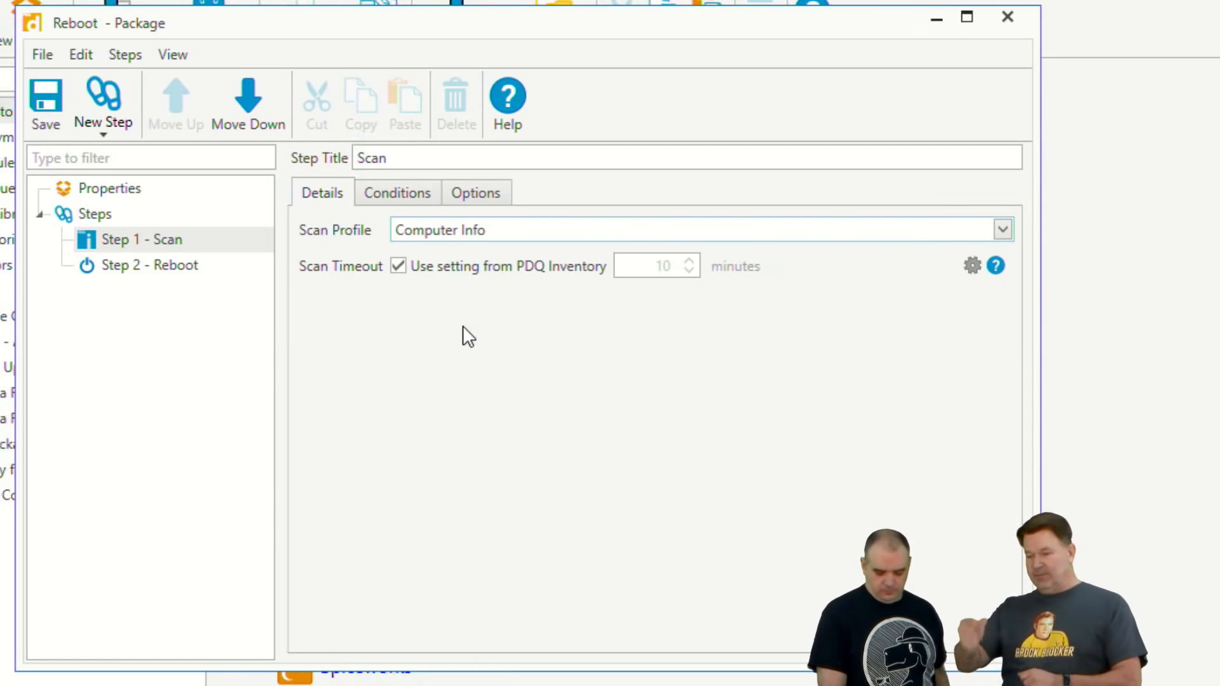
Step: Check the Reboot step's conditions, save the package and close its window
left_click(167, 267)
left_click(391, 194)
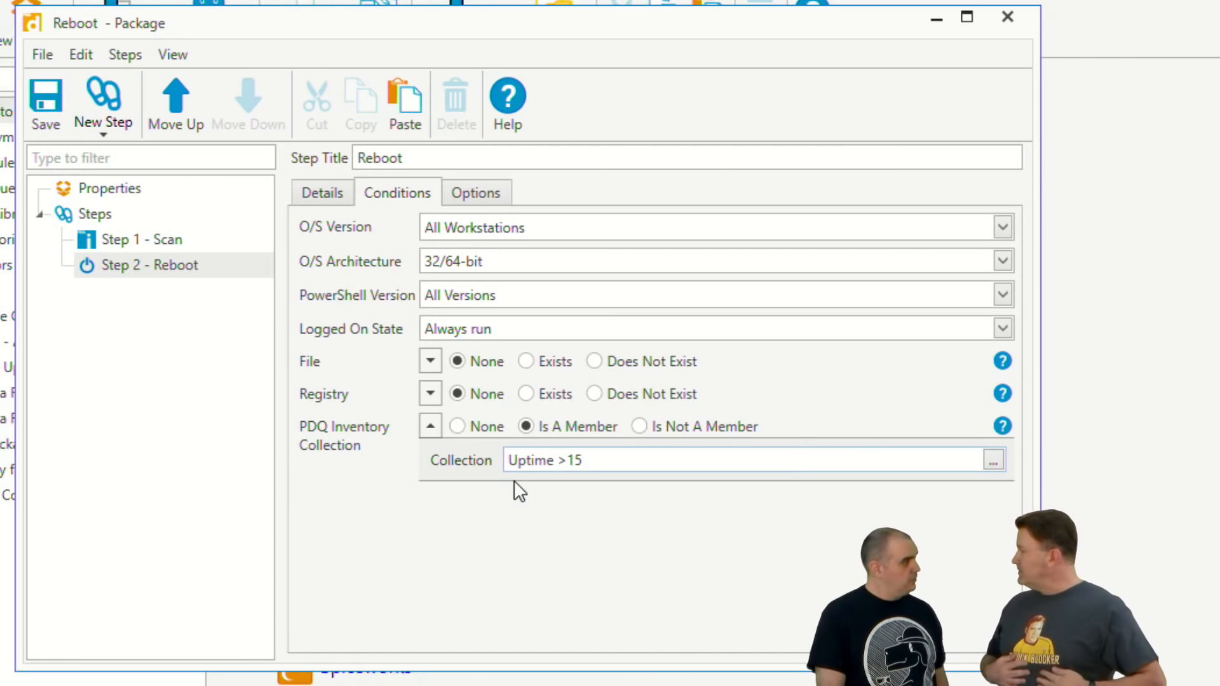
left_click(62, 118)
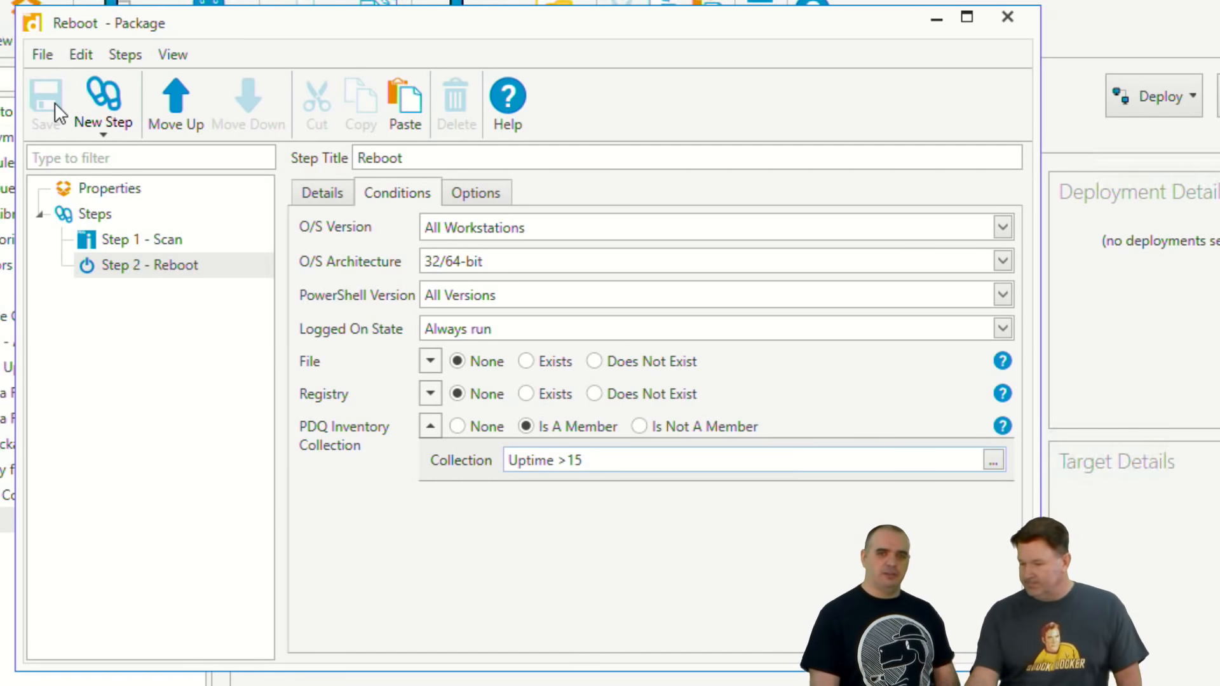
left_click(1008, 19)
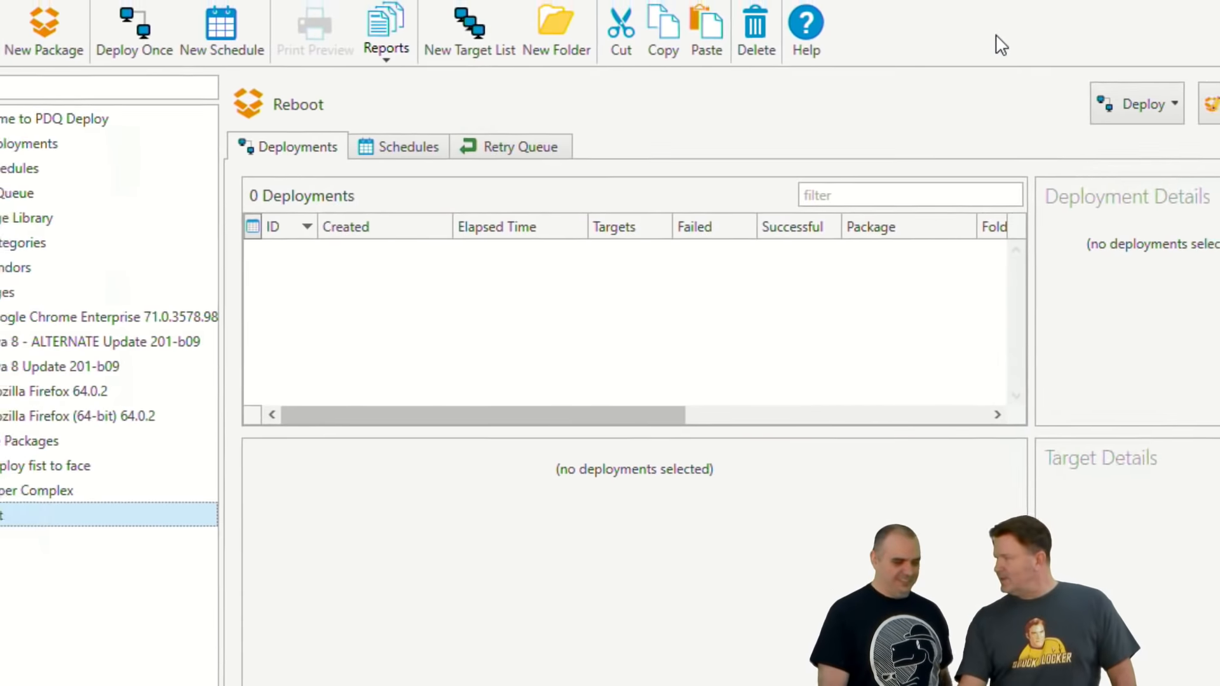
Step: Create a new schedule for the Reboot package with a daily trigger at 11:00 PM
left_click(1057, 155)
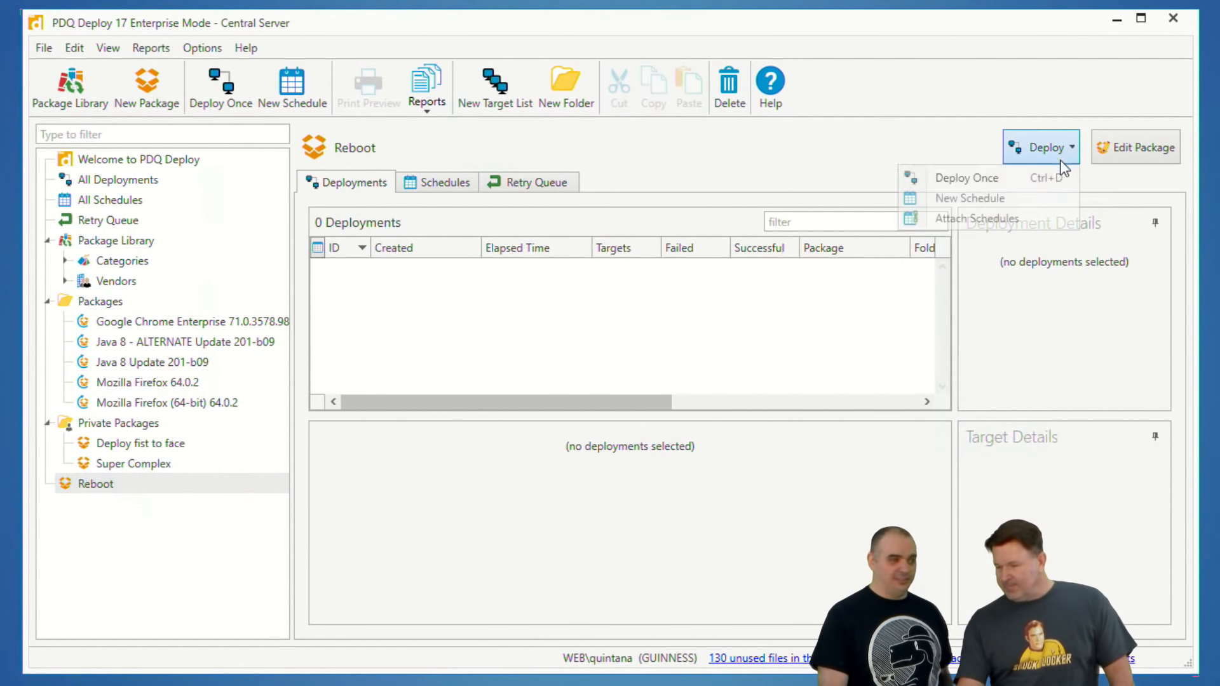
left_click(973, 201)
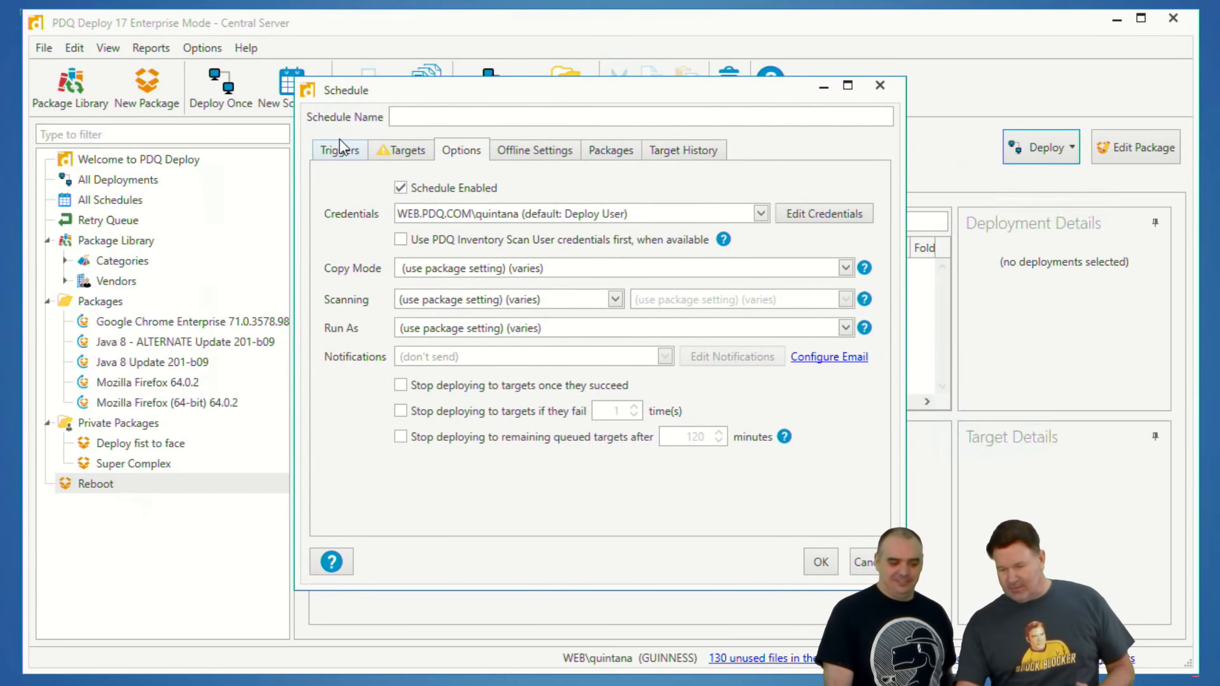
left_click(344, 148)
left_click(413, 192)
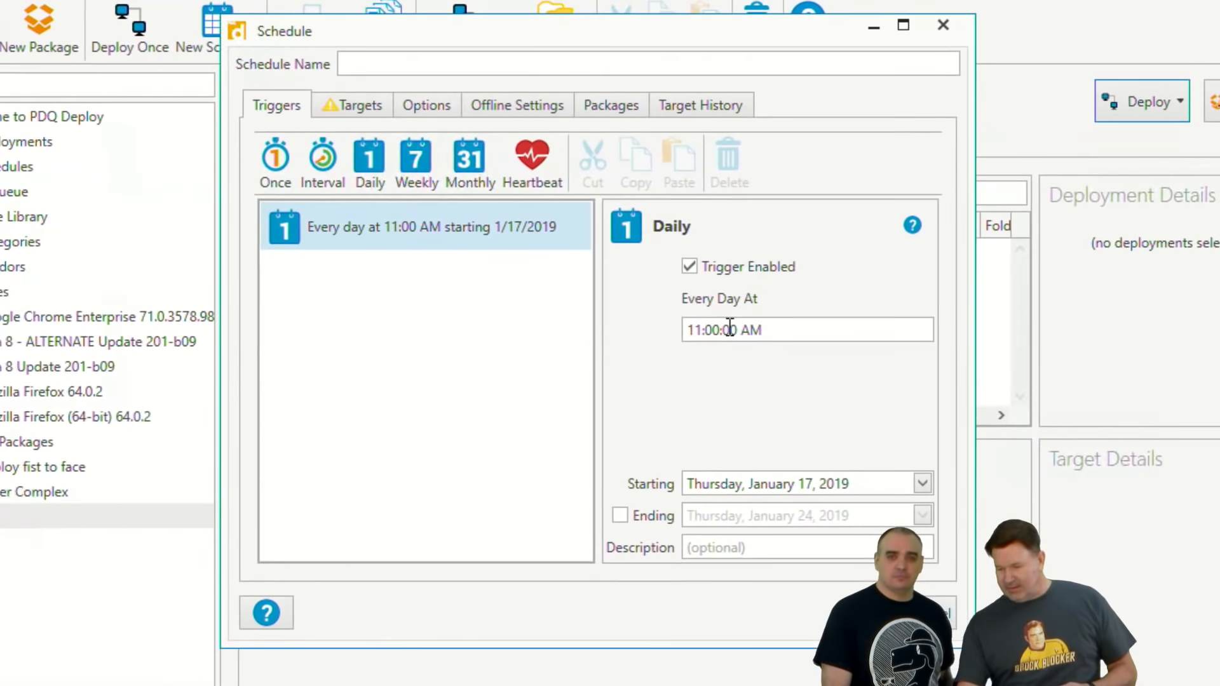
left_click(695, 330)
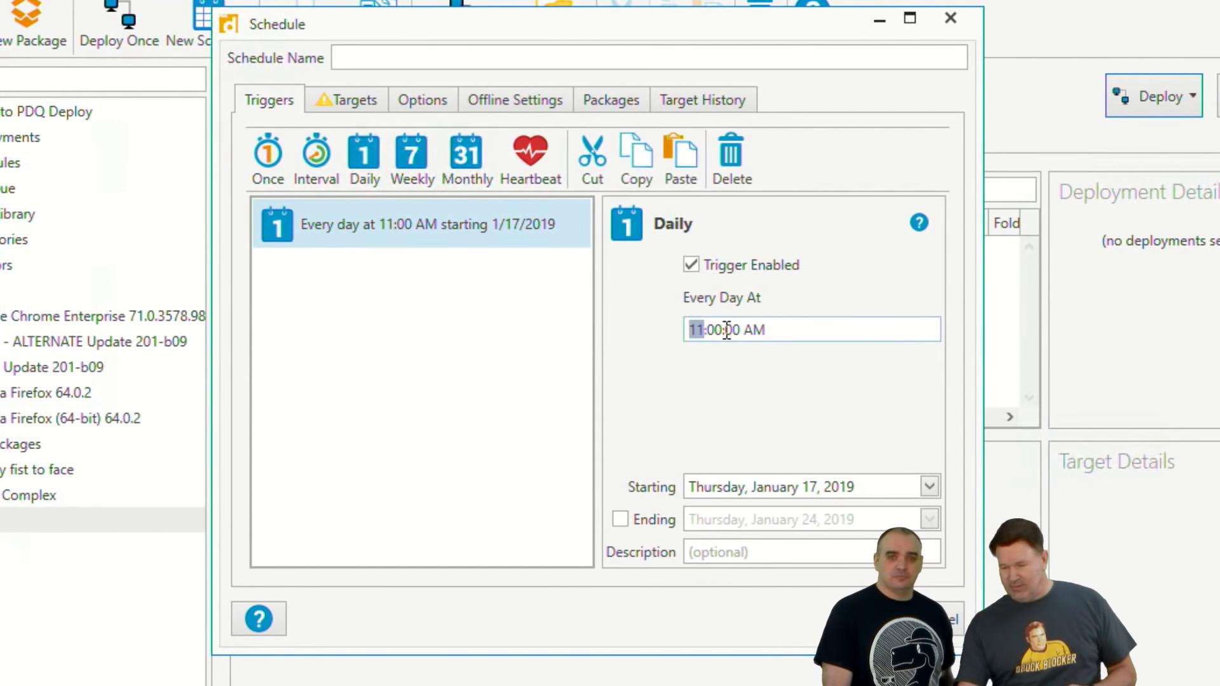
left_click_drag(765, 326, 744, 327)
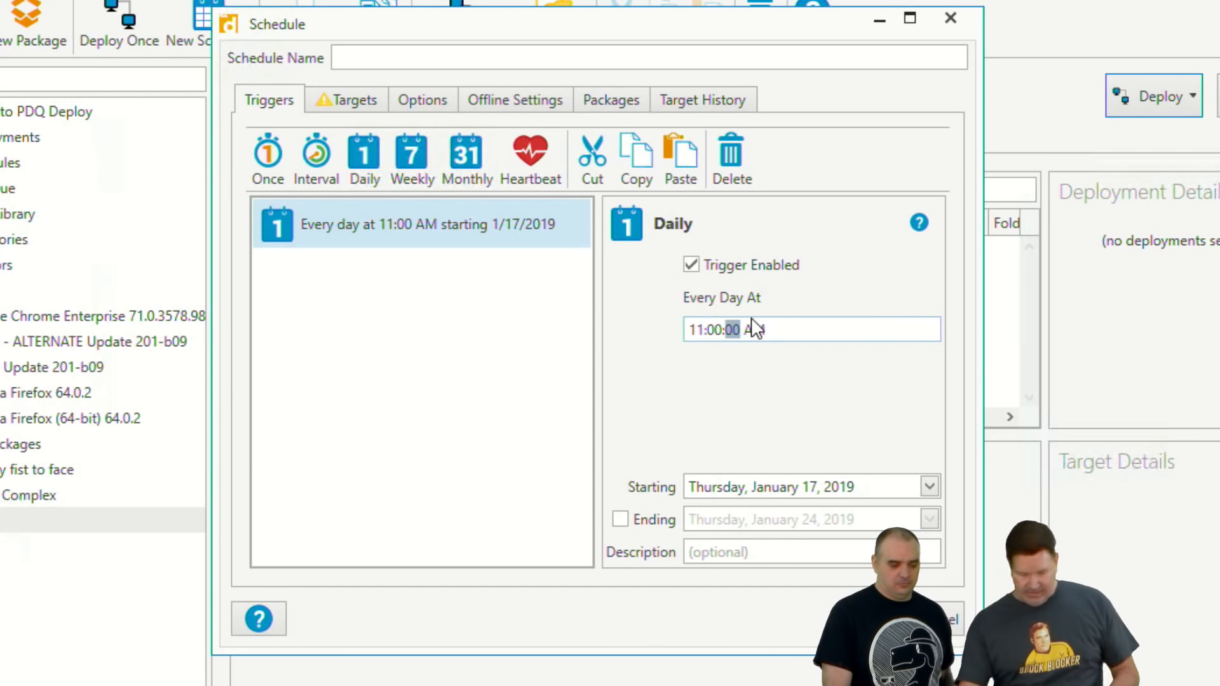
left_click(762, 330)
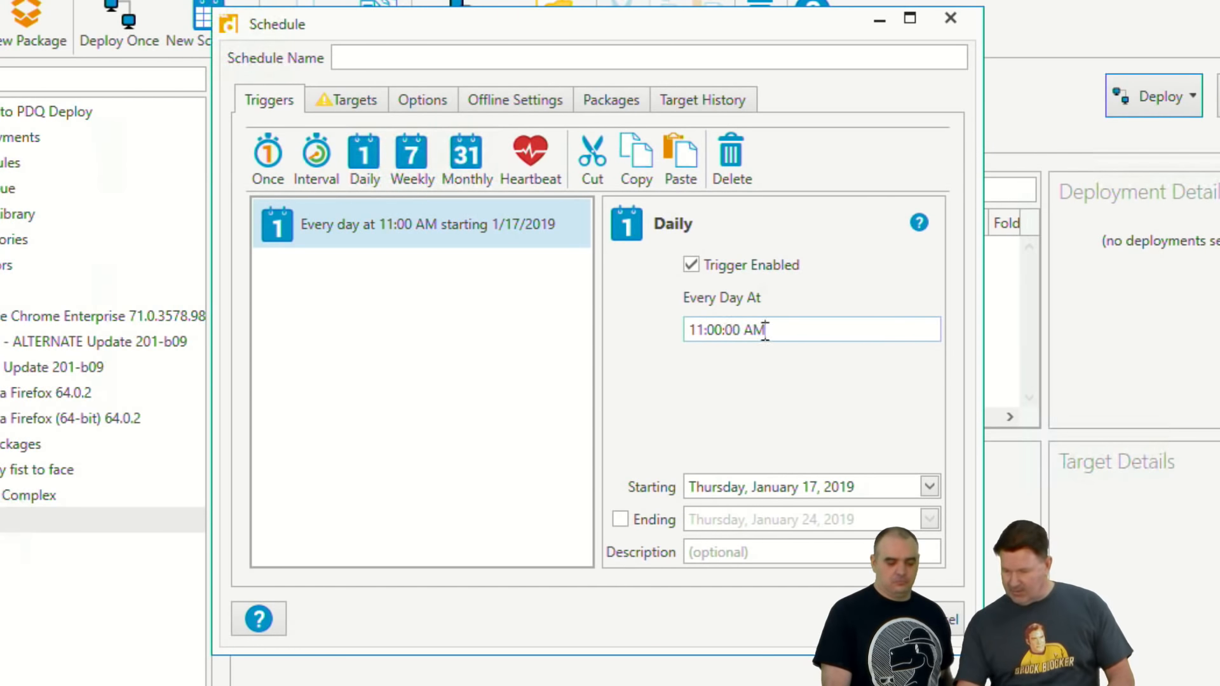
Step: Link the schedule's targets to the PDQ Inventory collection "Uptime >15"
left_click(343, 112)
left_click(923, 146)
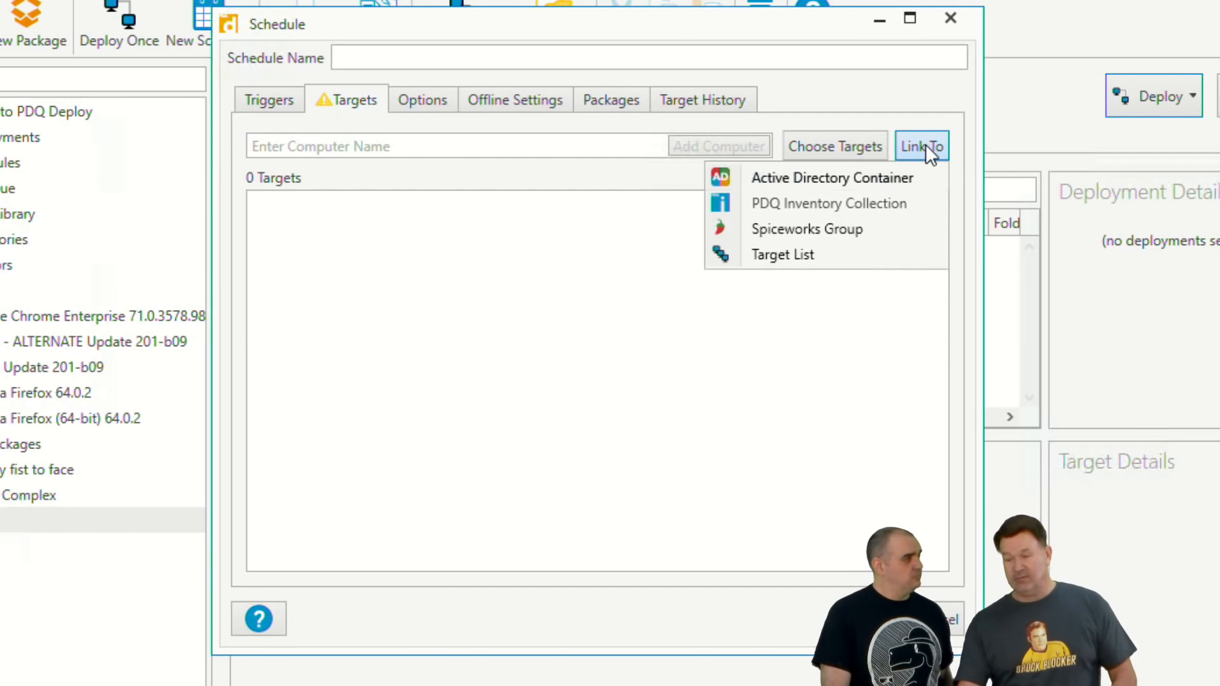
left_click(803, 205)
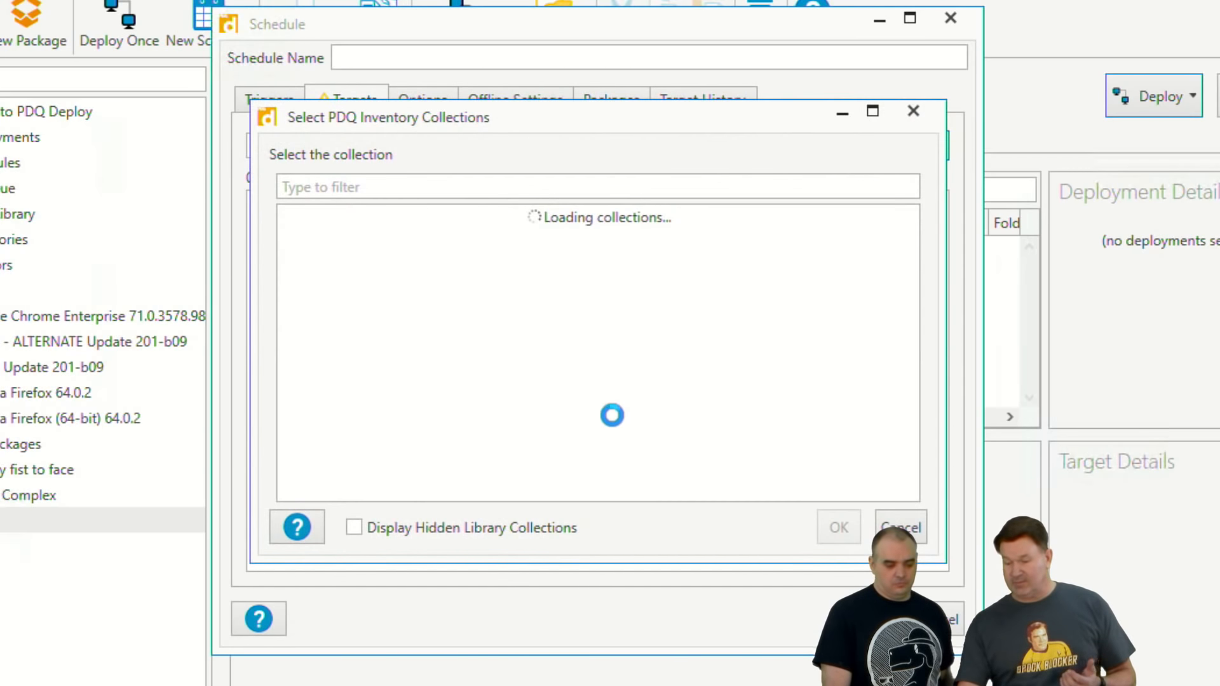
left_click(389, 491)
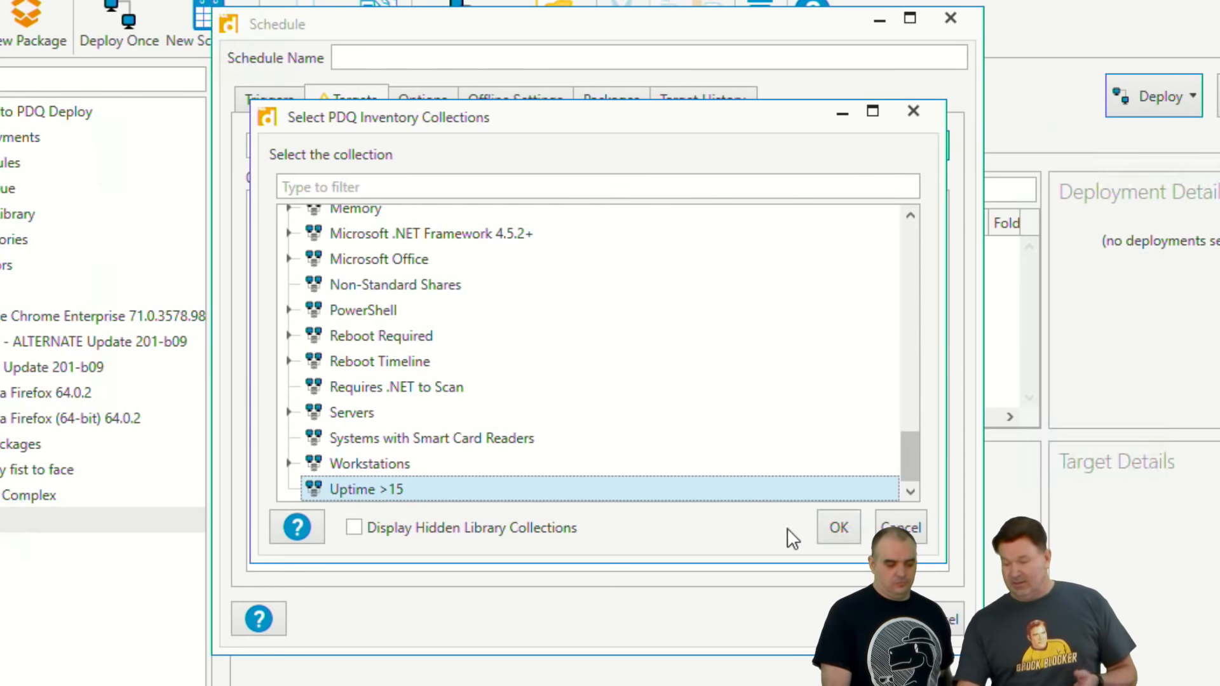
left_click(840, 525)
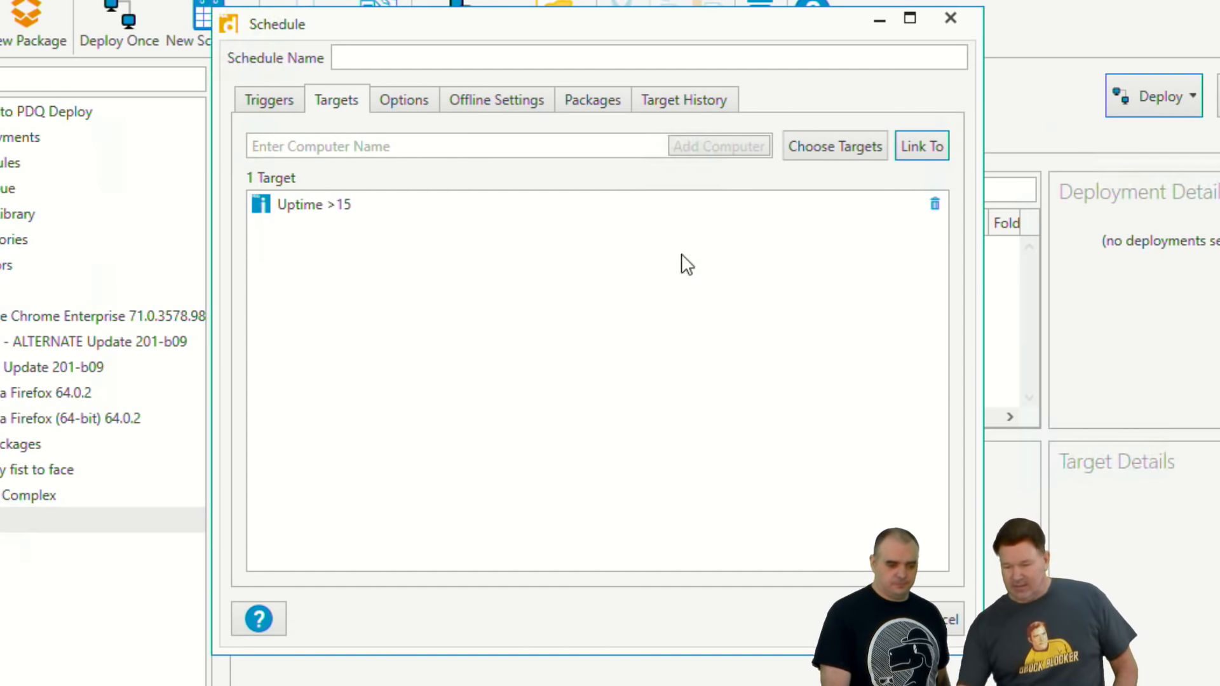
Step: Save the schedule under the name "Uptime > 15" and disable it
left_click(379, 52)
type("Up")
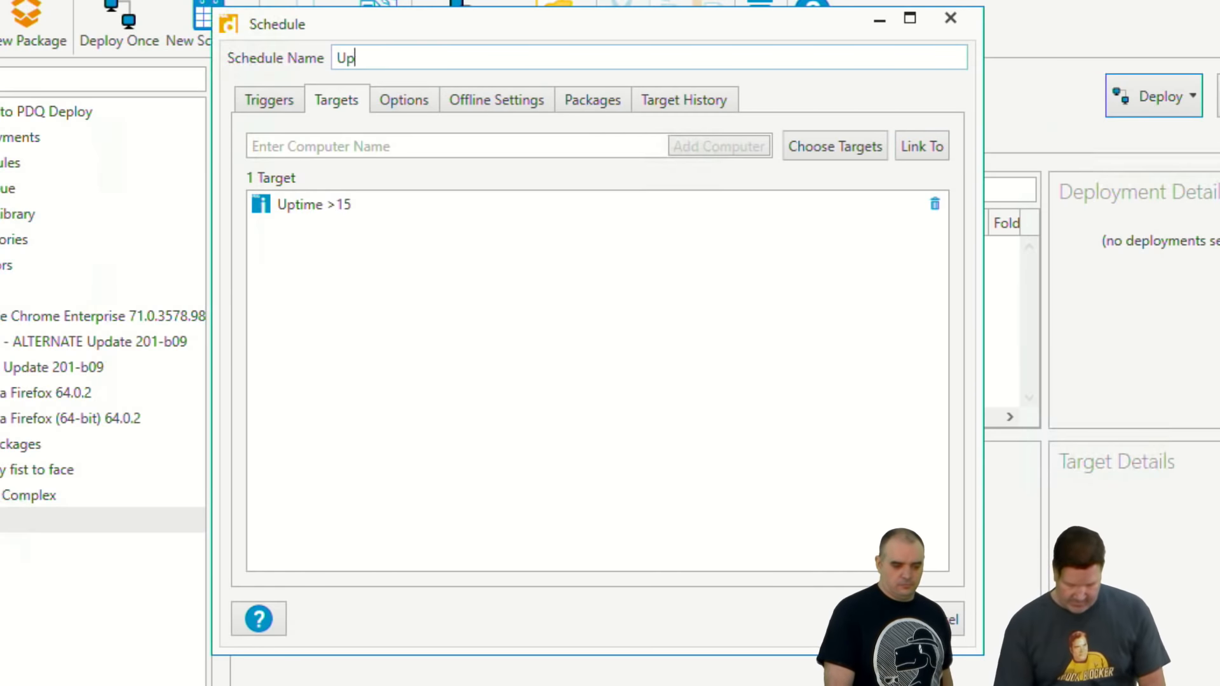
type("time > 1")
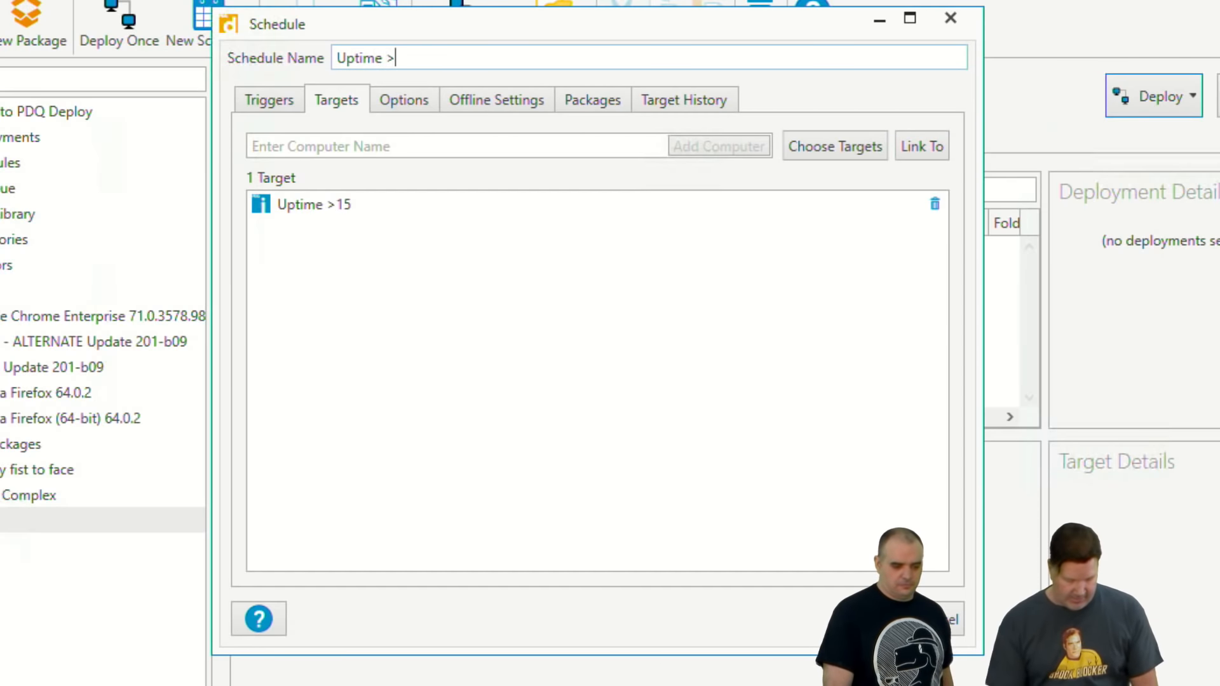
type("5")
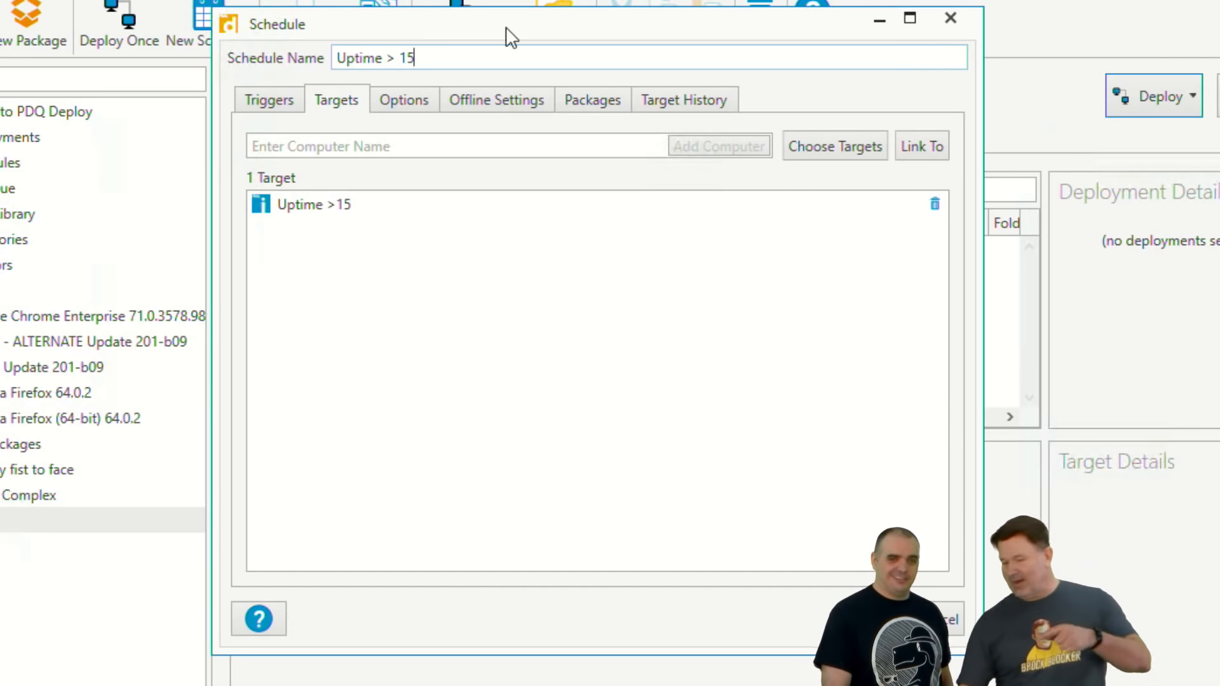
left_click(872, 620)
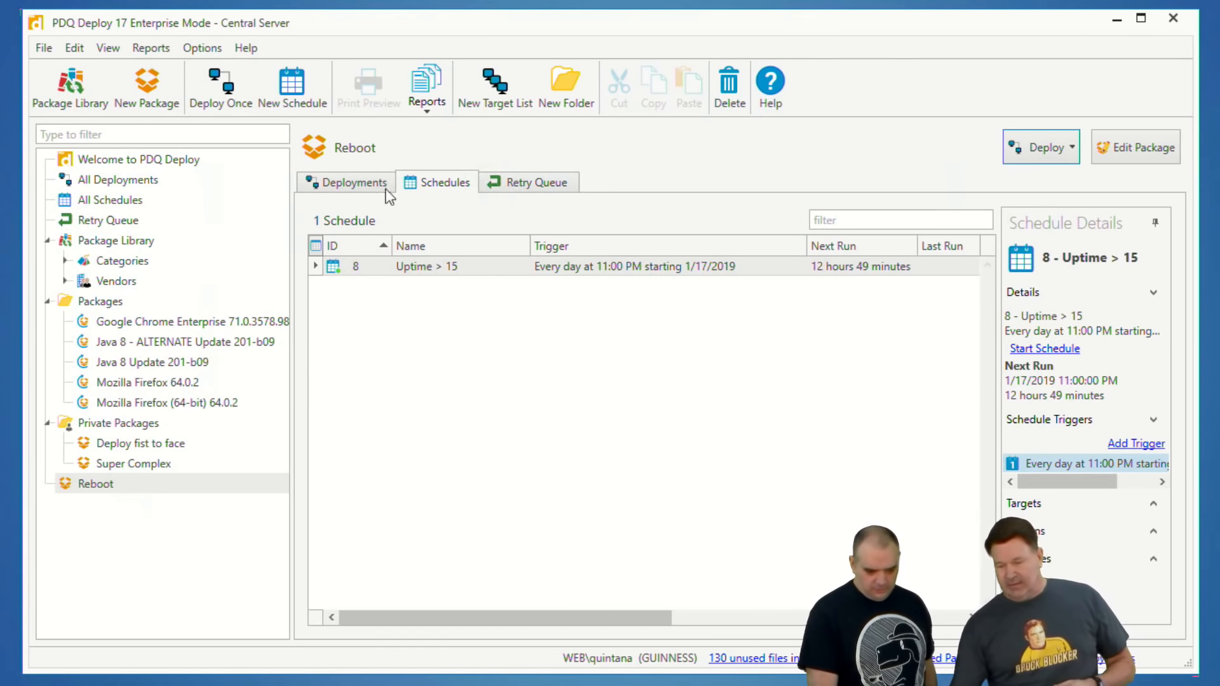
right_click(345, 265)
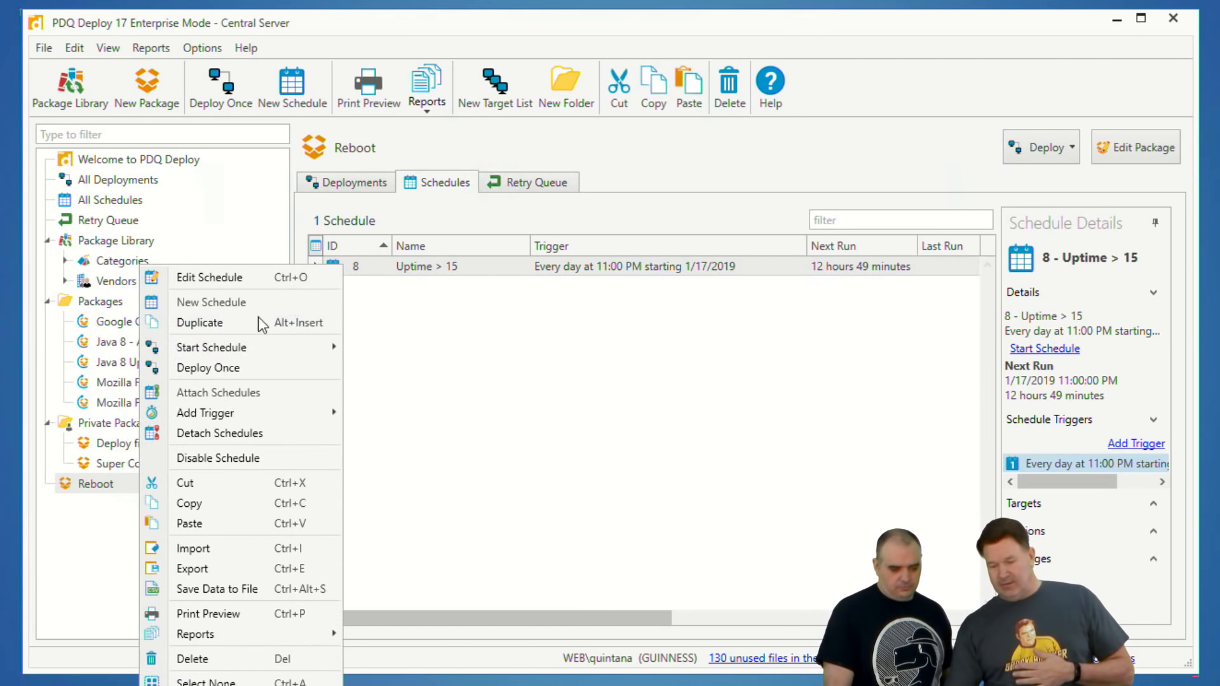
left_click(215, 458)
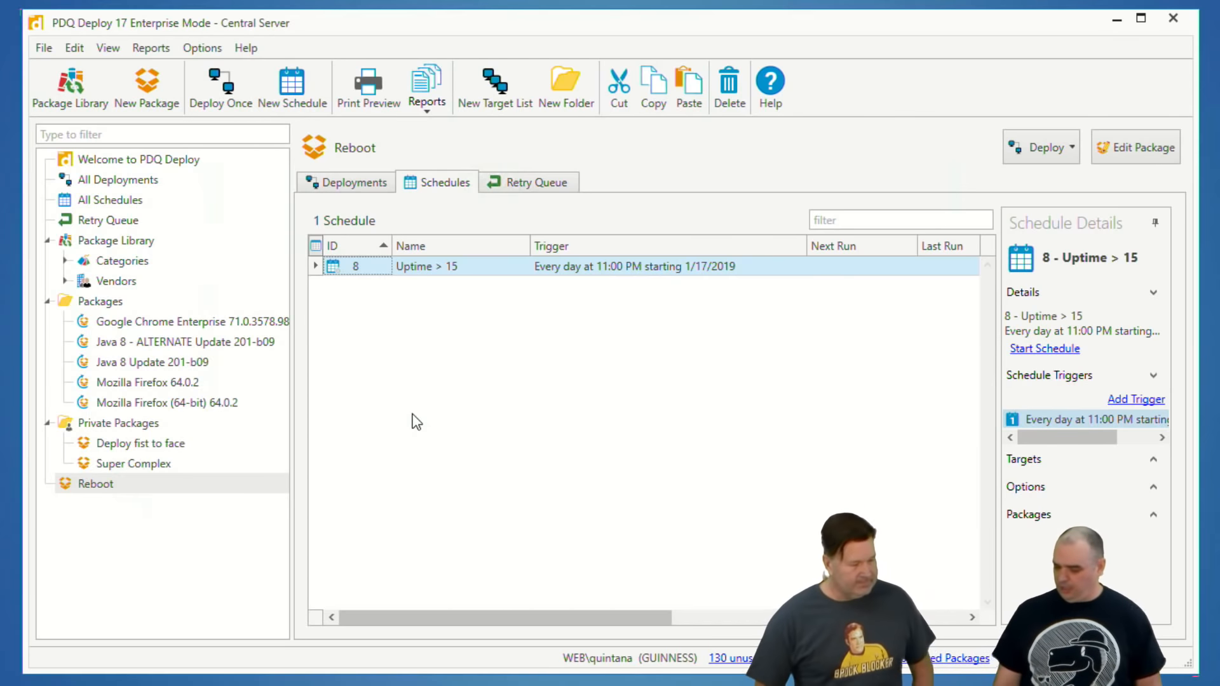
Step: Switch to PDQ Inventory and start a new dynamic collection named "File age"
key("alt+Tab")
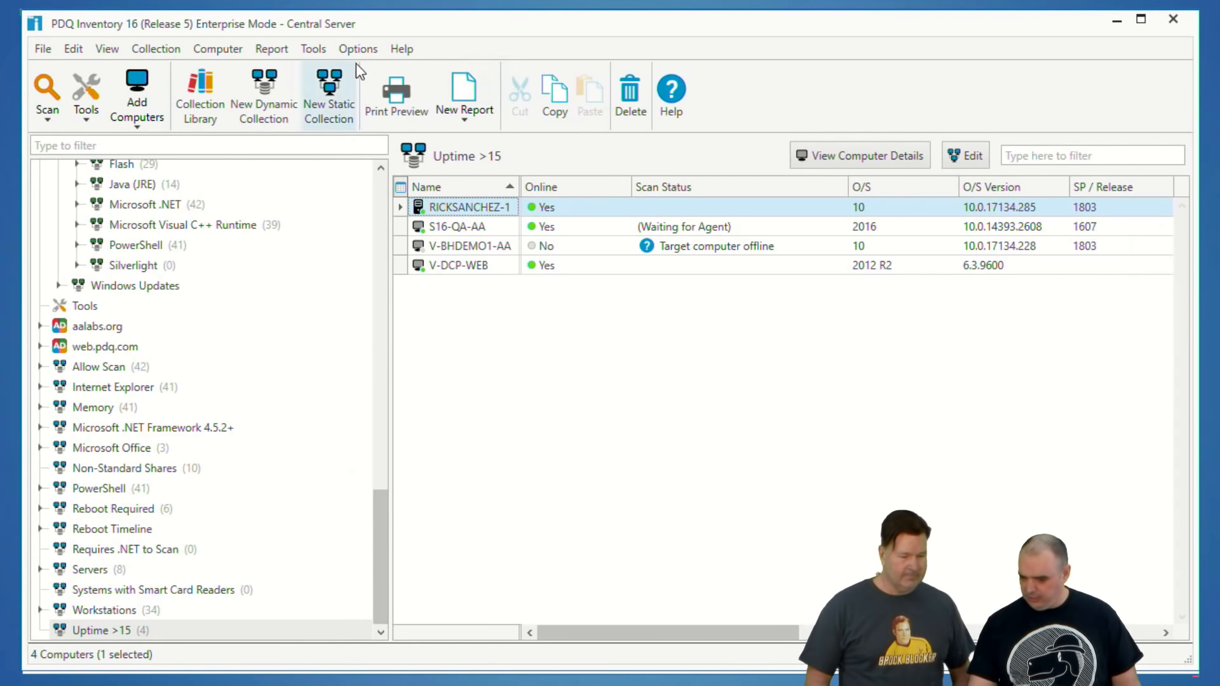
left_click(257, 84)
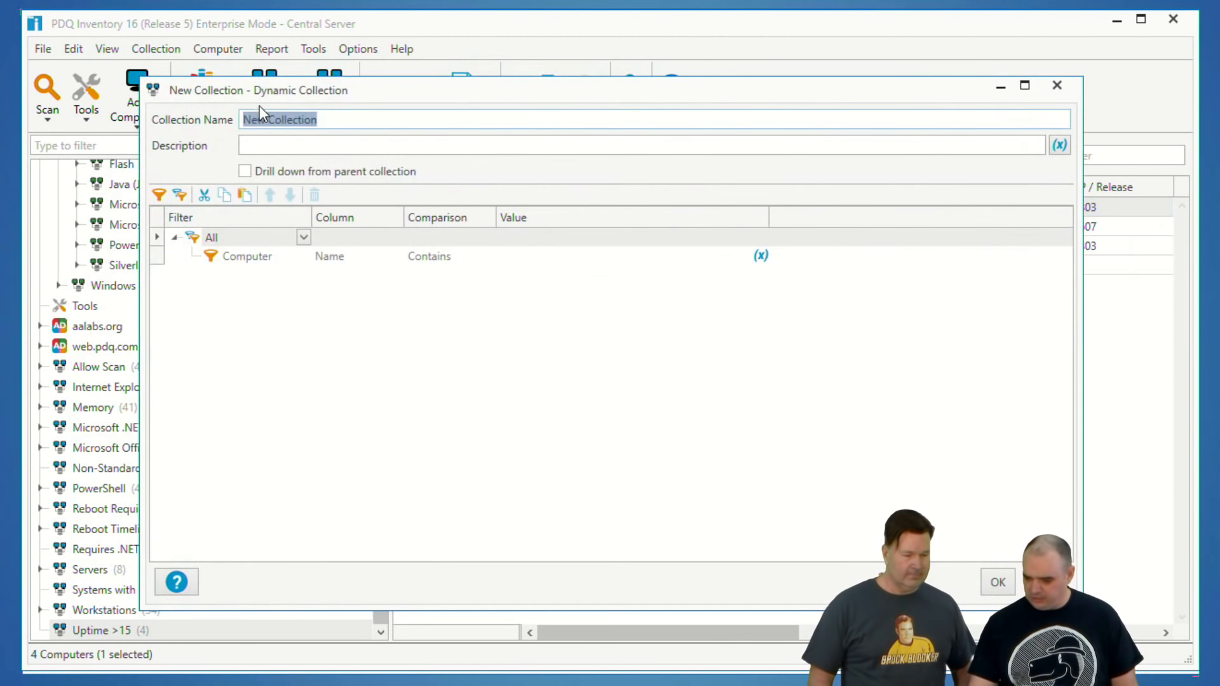
left_click_drag(328, 121, 177, 143)
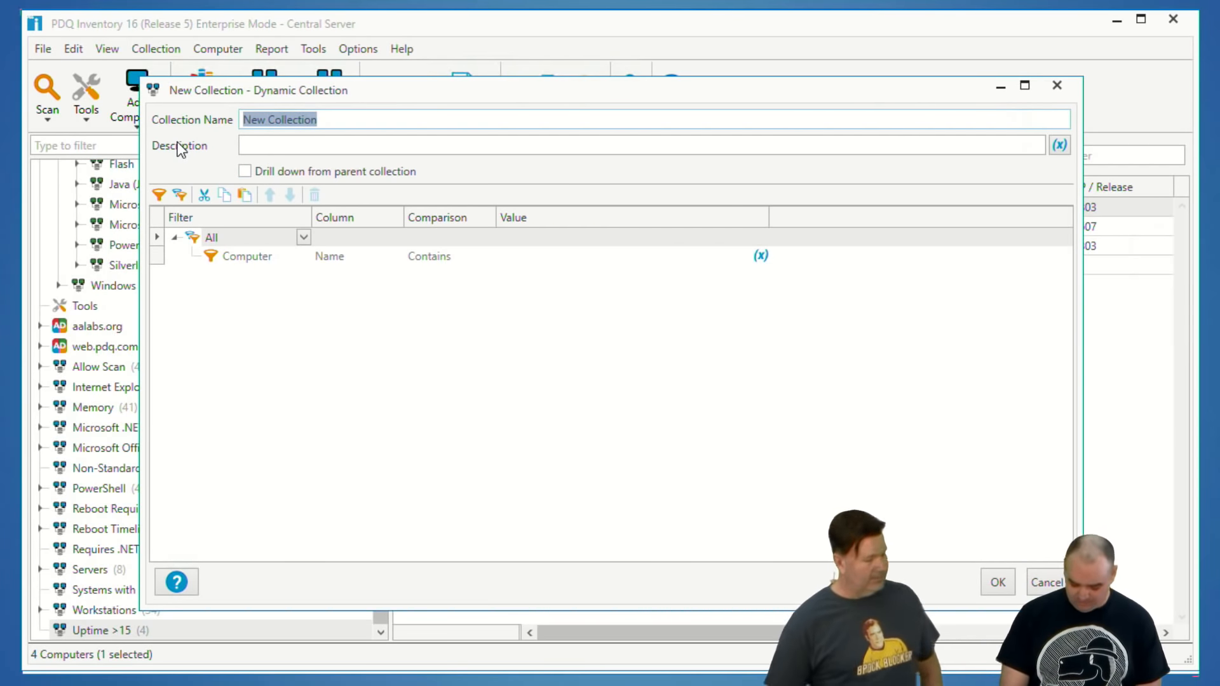
key("BackSpace")
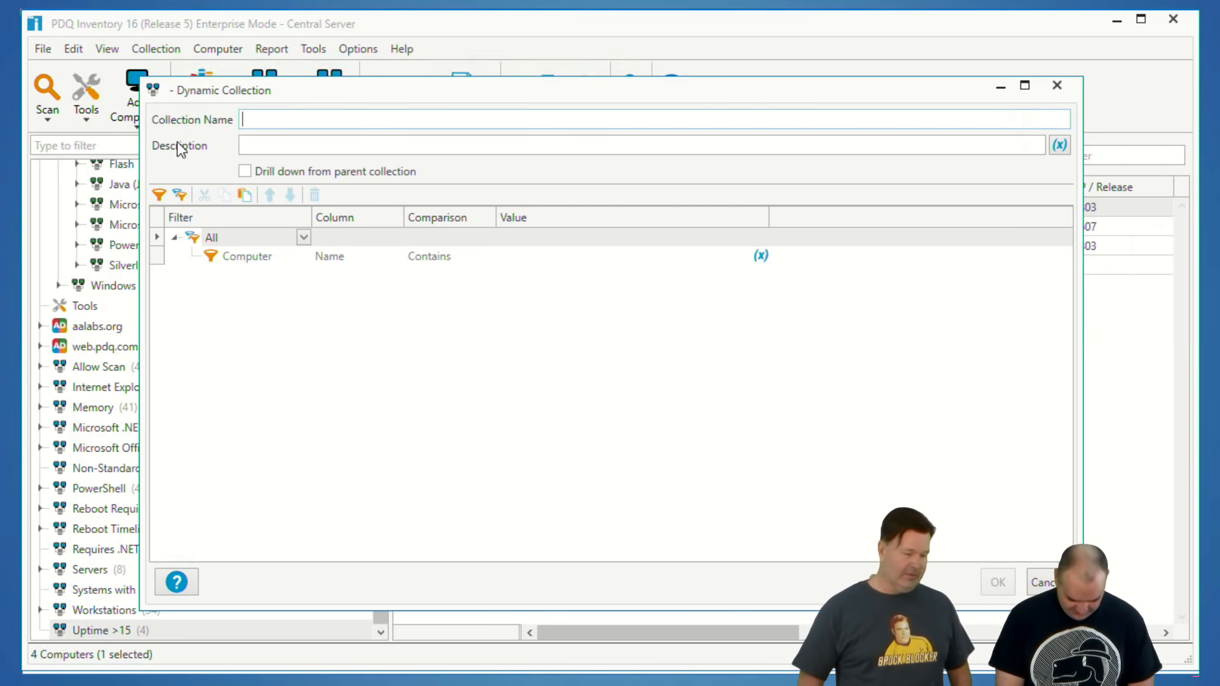
type("File age")
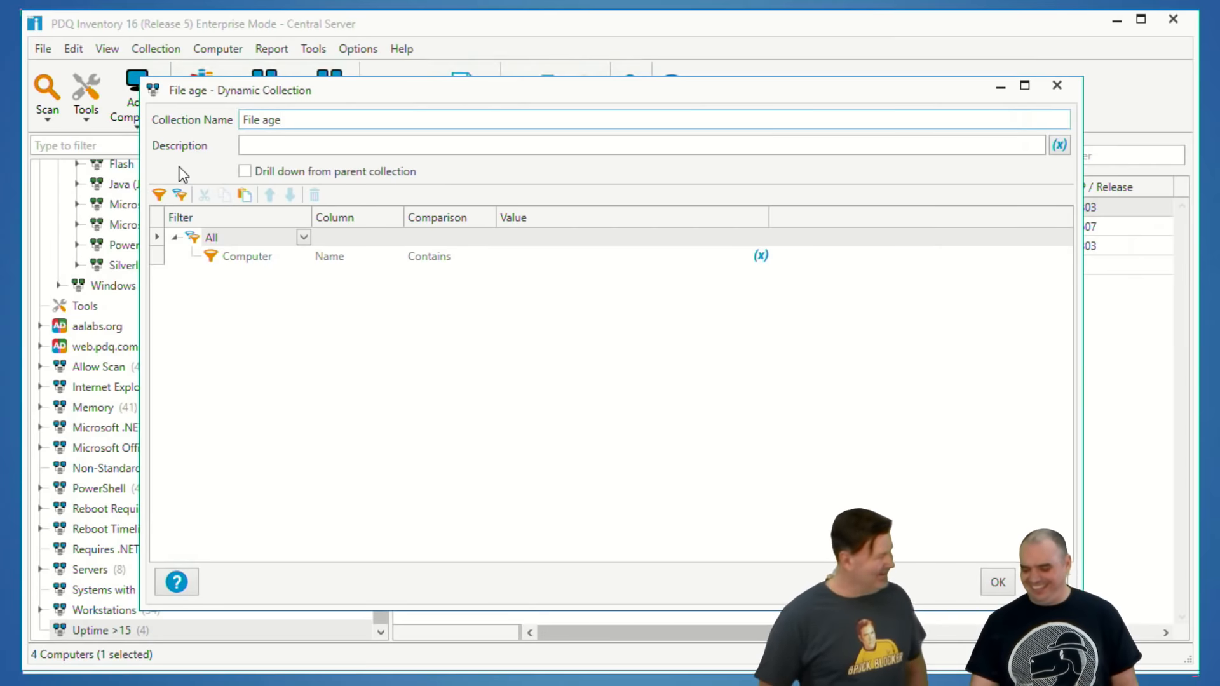
Step: Set the collection's filter to Files & Directories, Date Created, with the comparison After
left_click(265, 254)
left_click(303, 256)
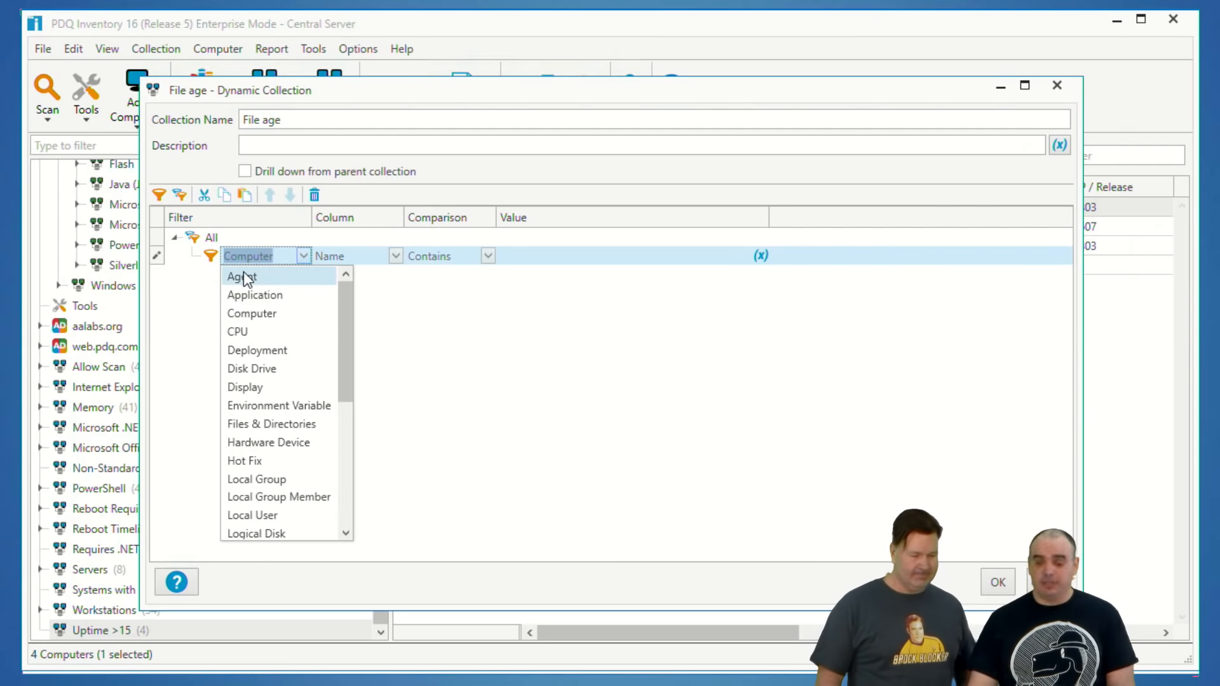
left_click(276, 423)
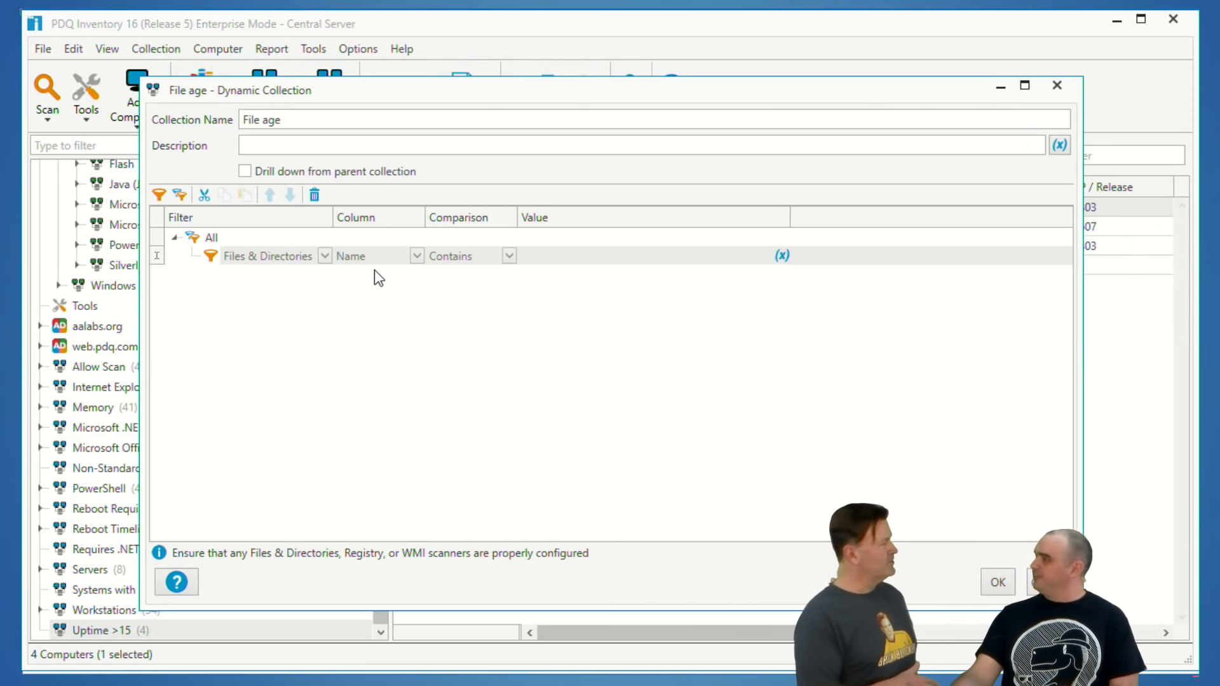
left_click(417, 256)
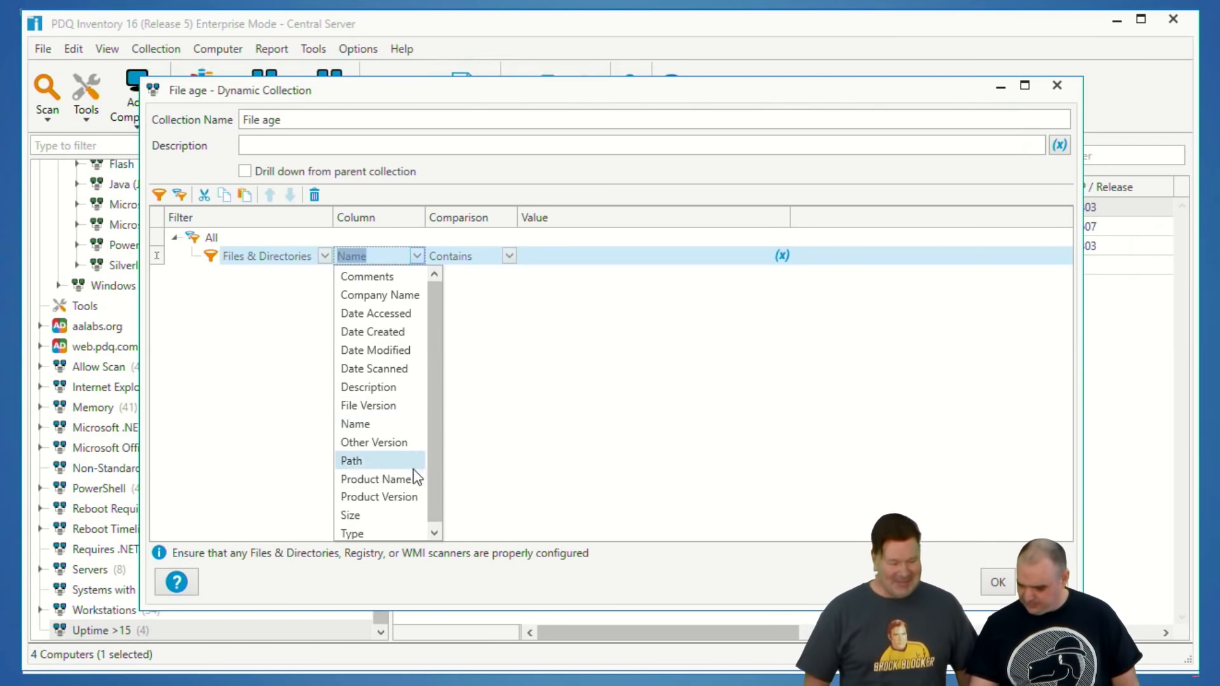
left_click(378, 332)
left_click(510, 256)
left_click(511, 257)
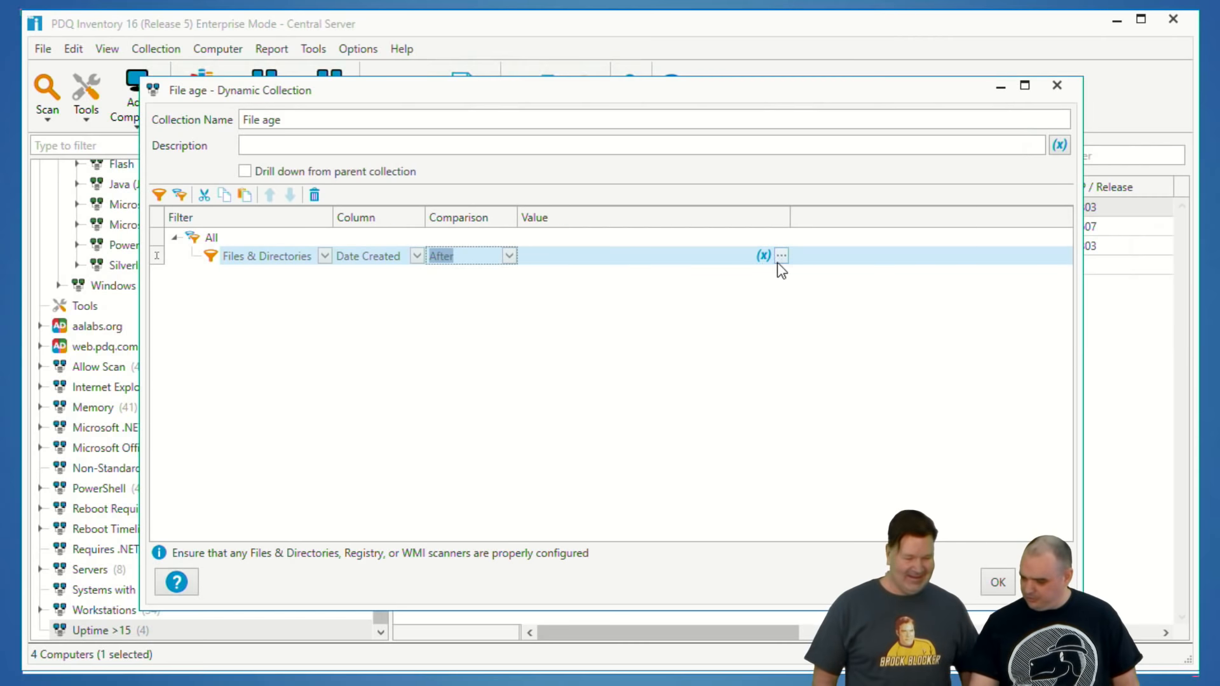
left_click(509, 257)
left_click(459, 277)
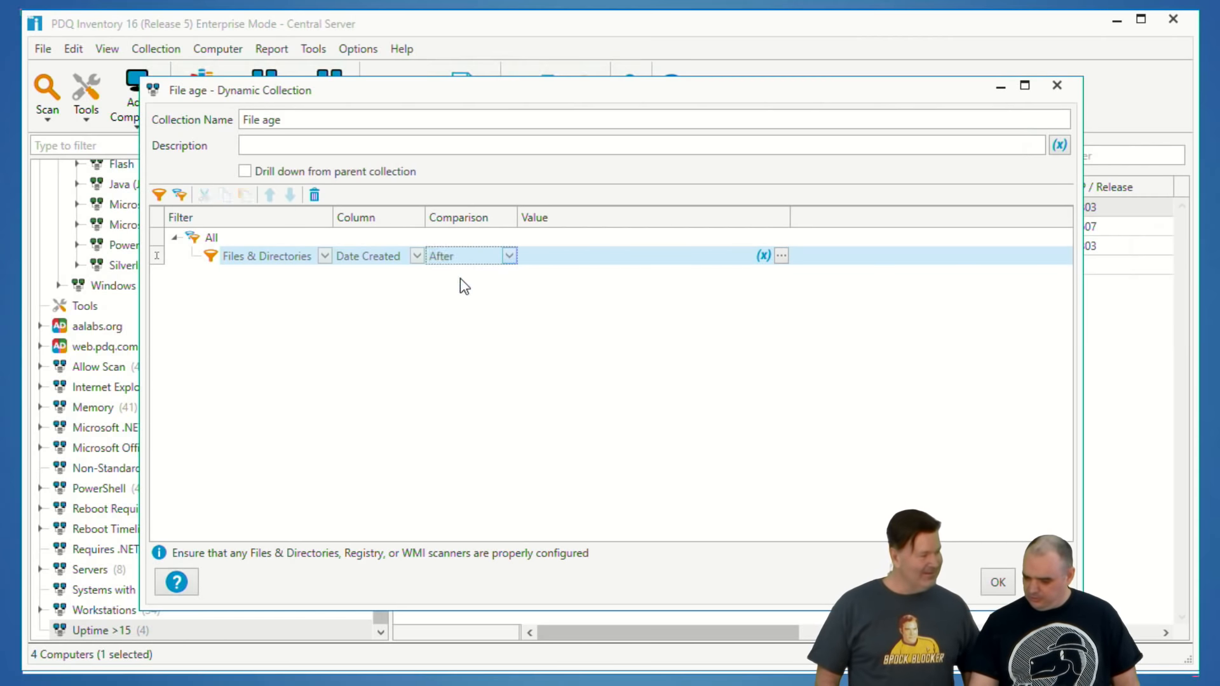
Step: Set the filter's date value to a relative date of 3 minutes ago and save the collection
left_click(782, 255)
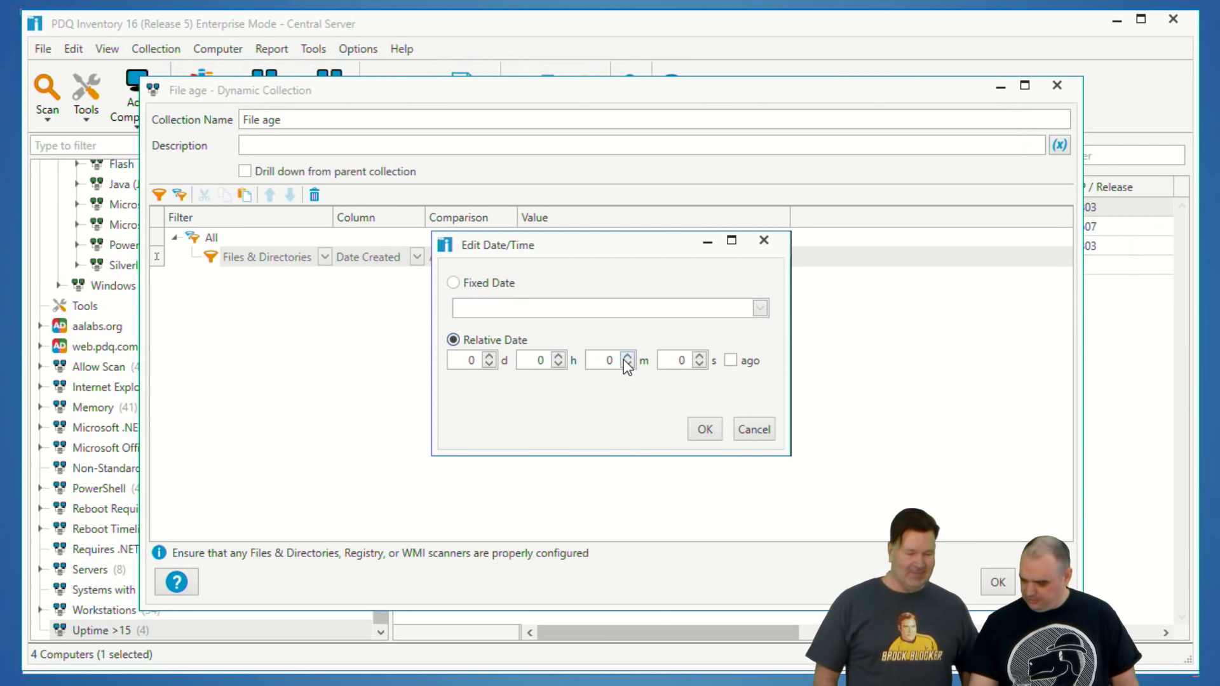
left_click(627, 358)
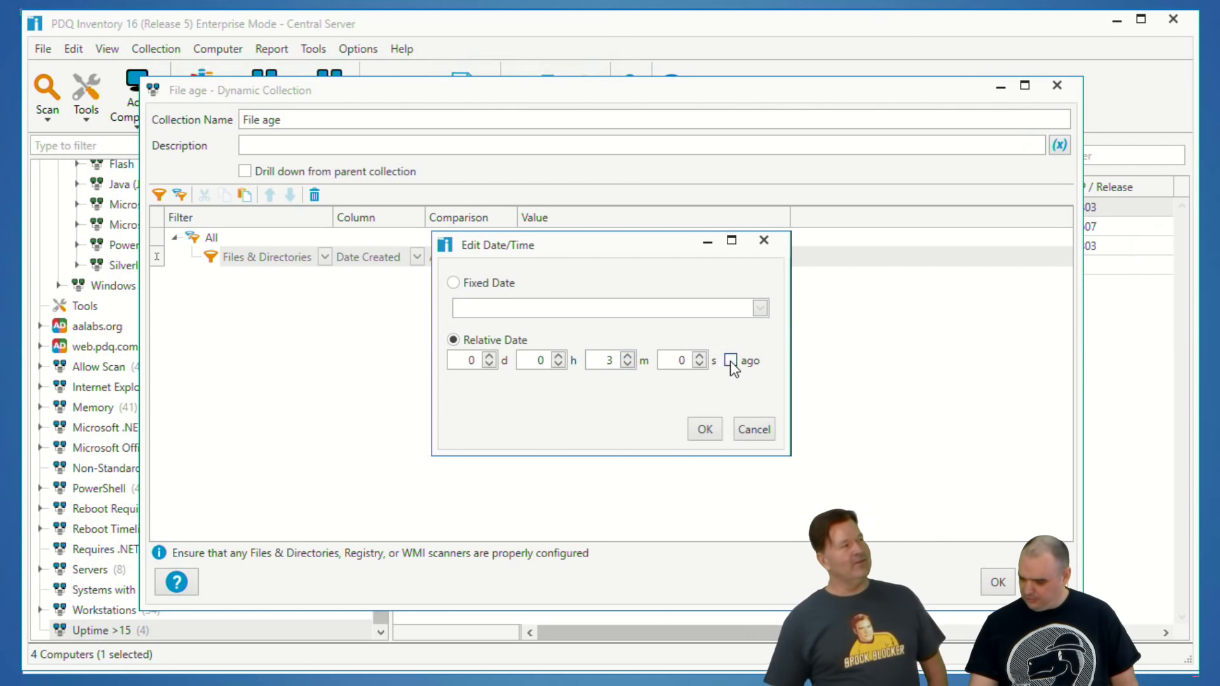
left_click(701, 430)
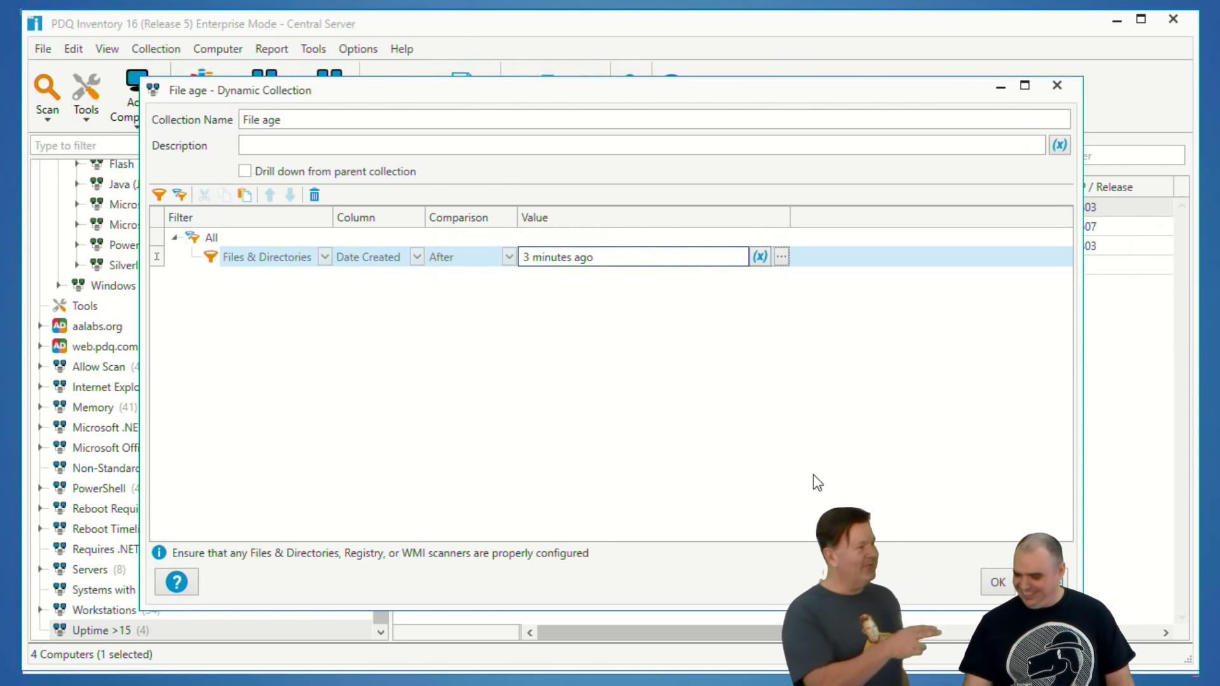
left_click(994, 584)
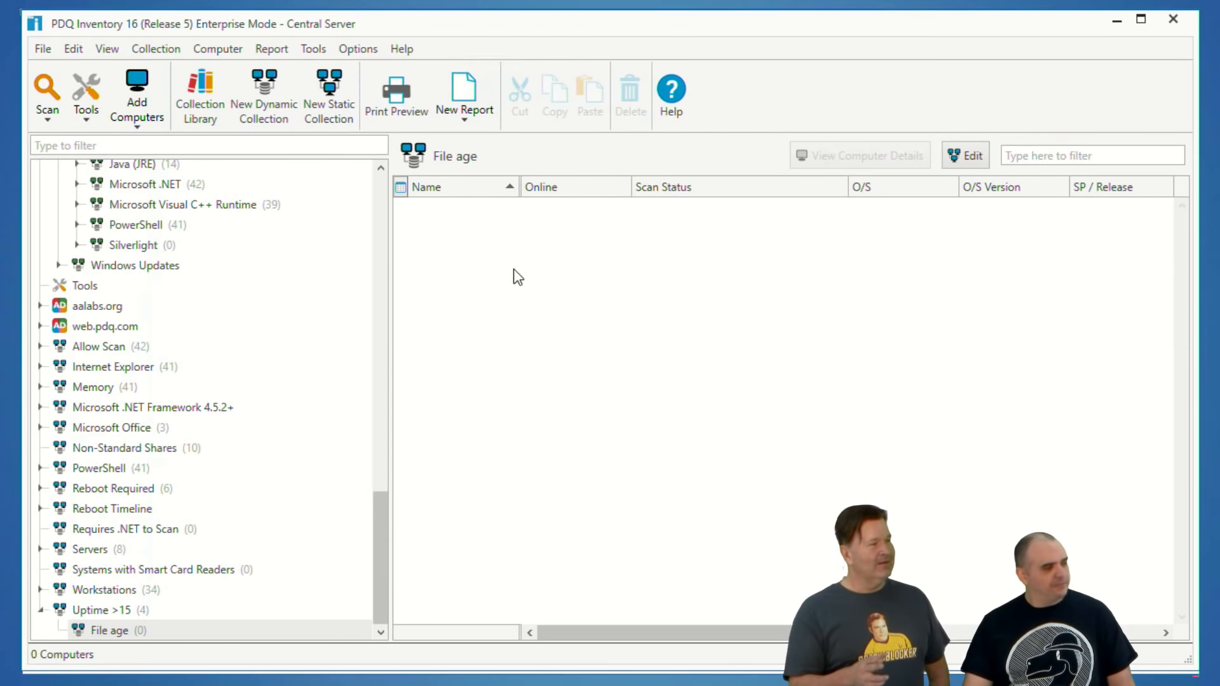
Step: Examine the include pattern of the Files & Directories scanner in the "file check" scan profile without changing it
left_click(356, 56)
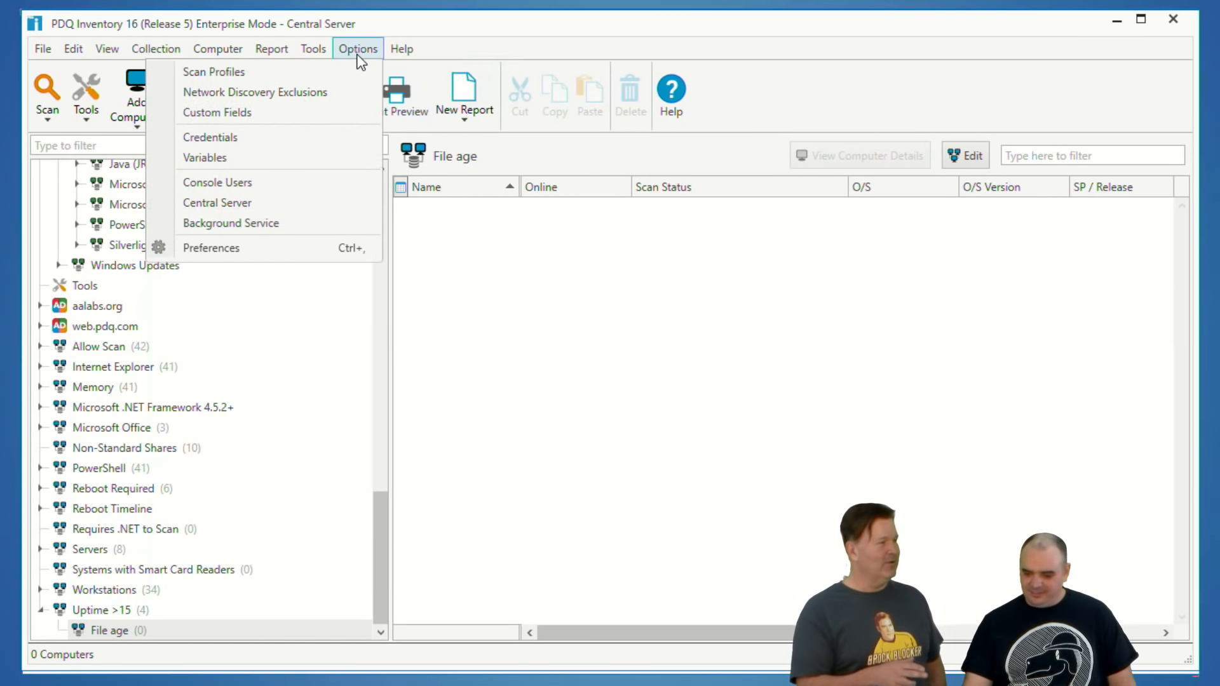
left_click(277, 75)
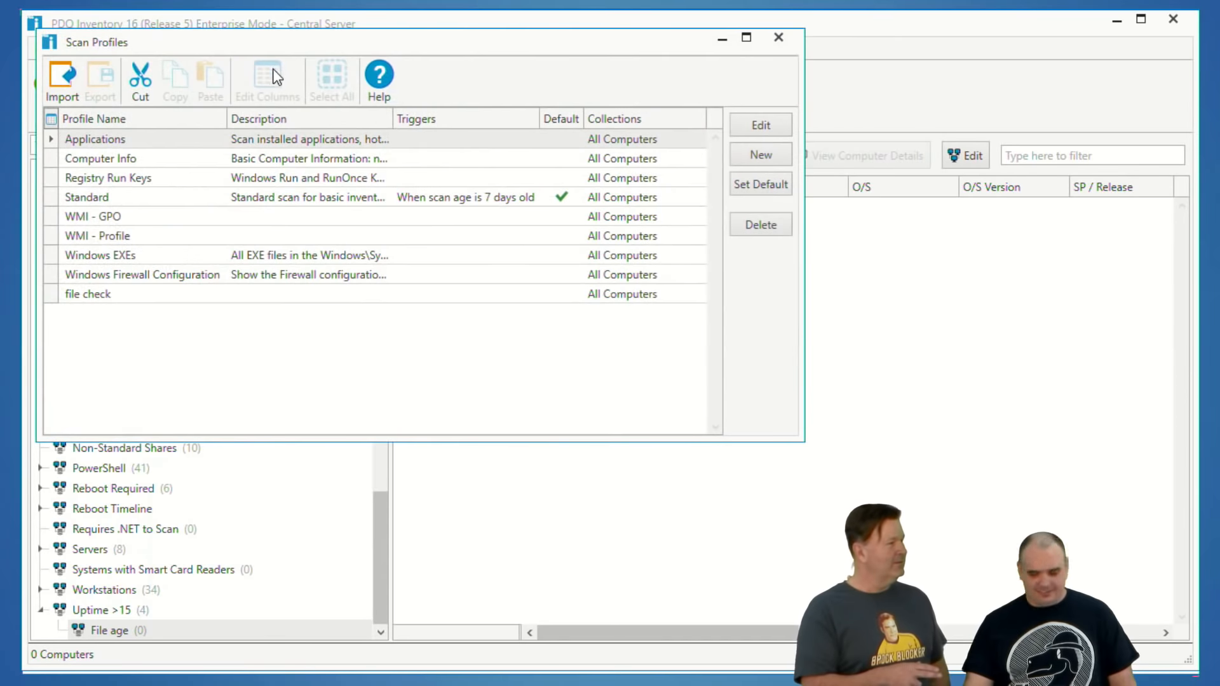
left_click(151, 294)
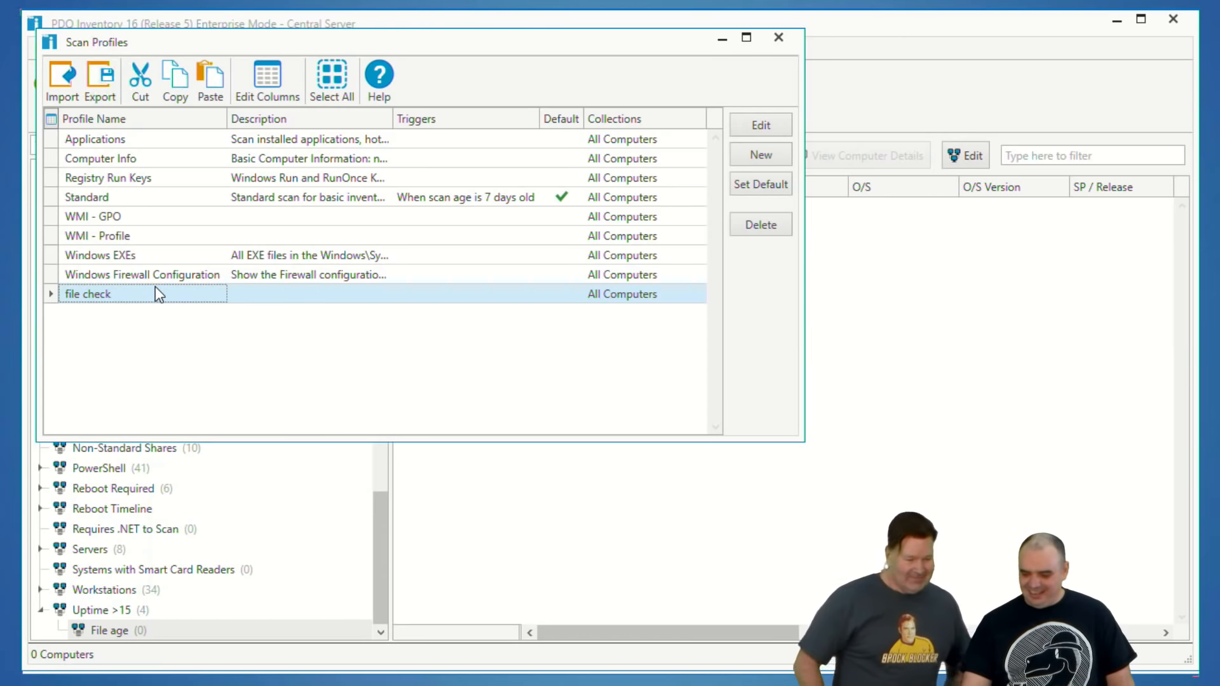
left_click(743, 129)
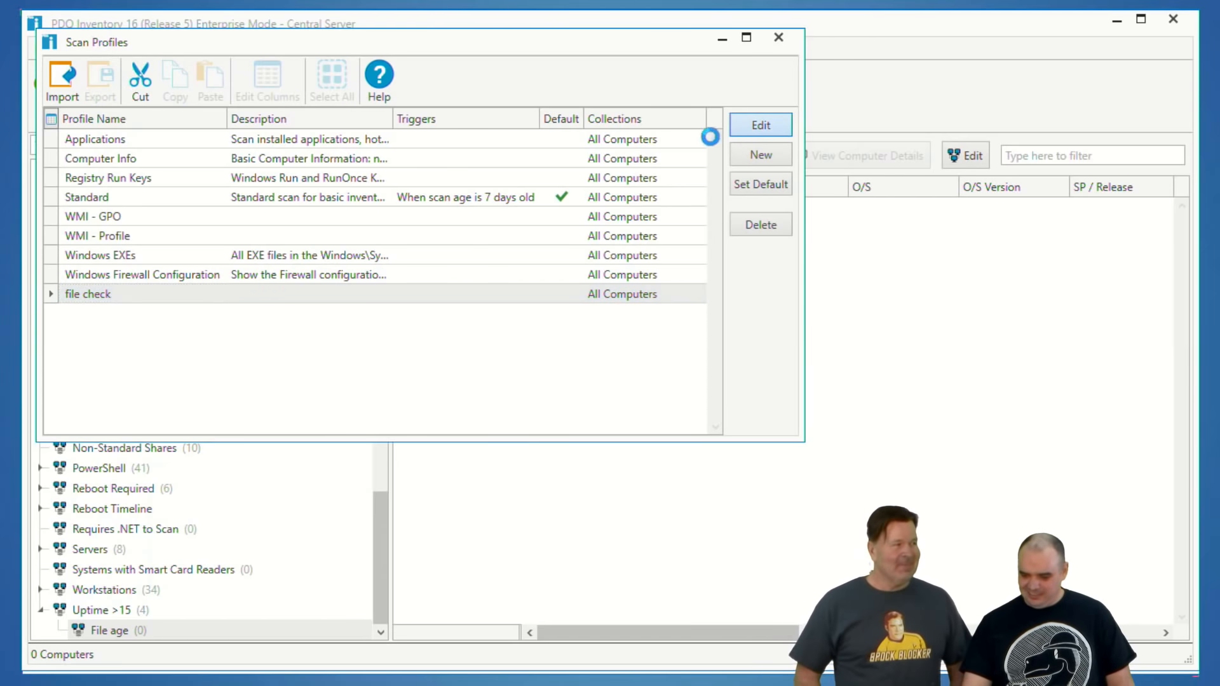
left_click(314, 179)
left_click(680, 193)
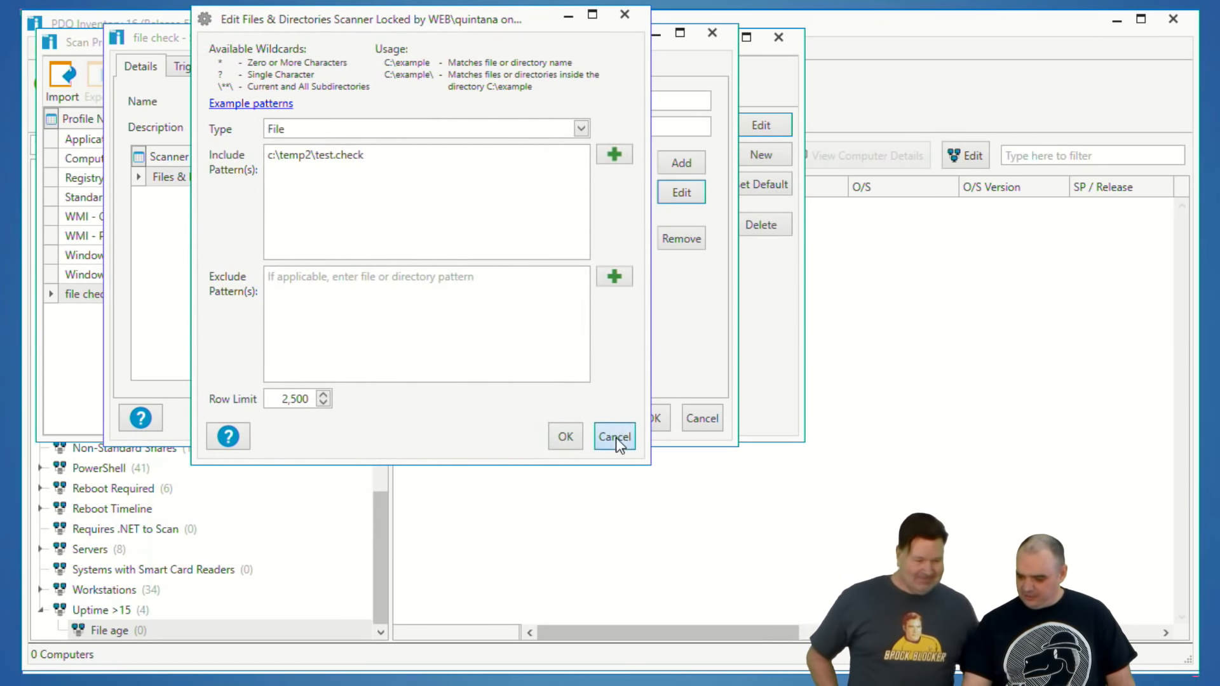
left_click(616, 437)
left_click(712, 421)
left_click(218, 296)
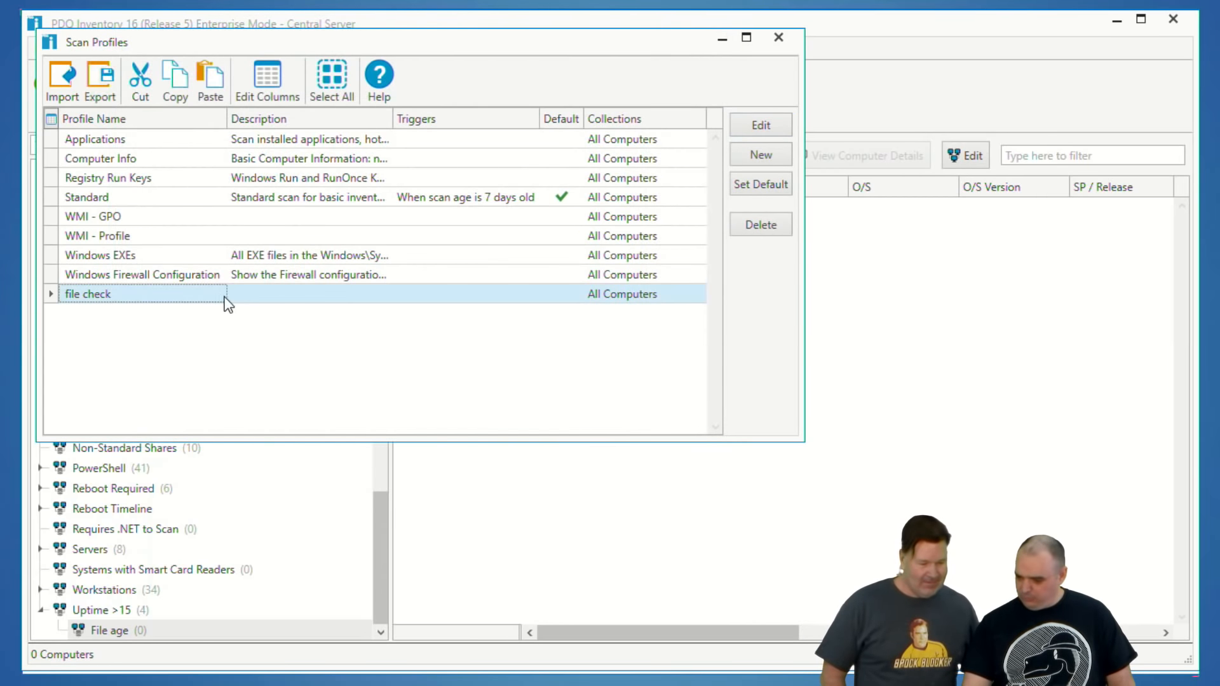
Step: Create a new scan profile named "find test.check"
left_click(757, 159)
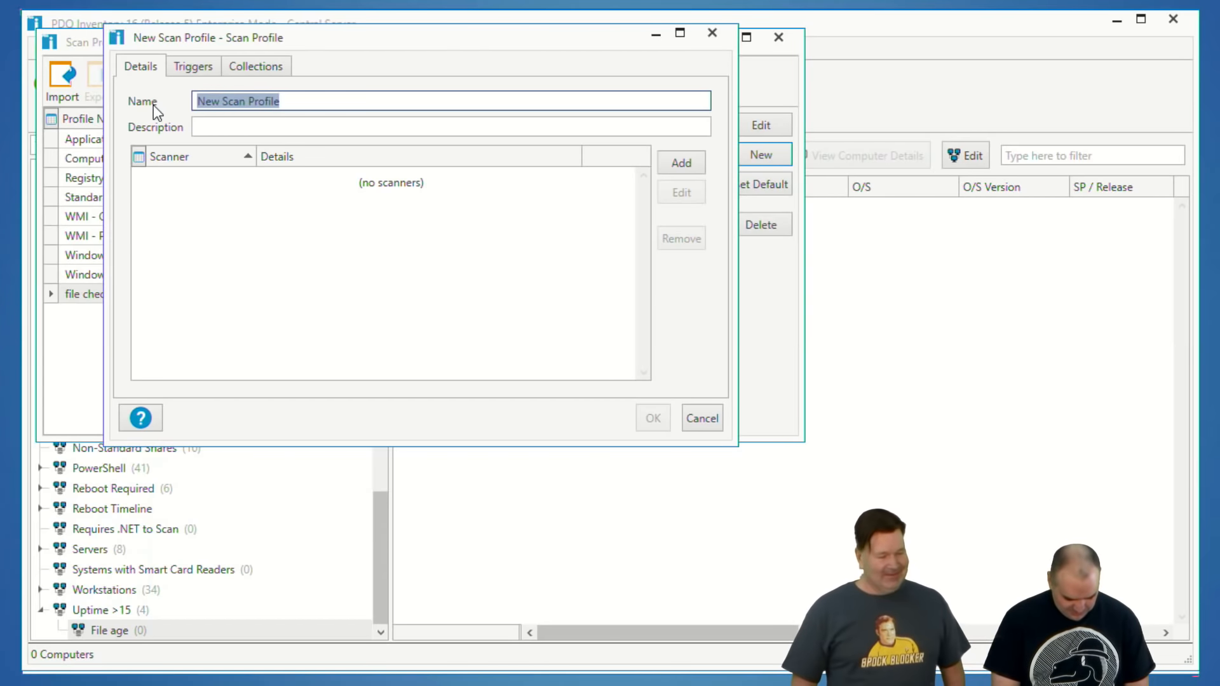
type("fine ")
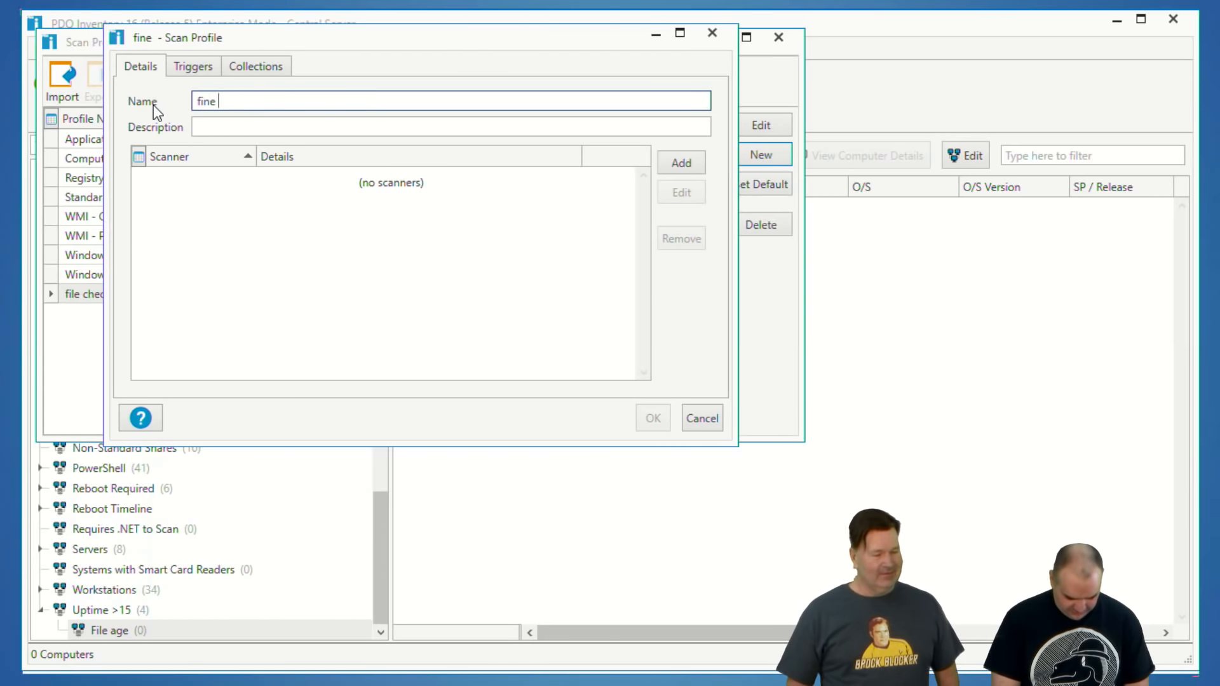
type("test.check")
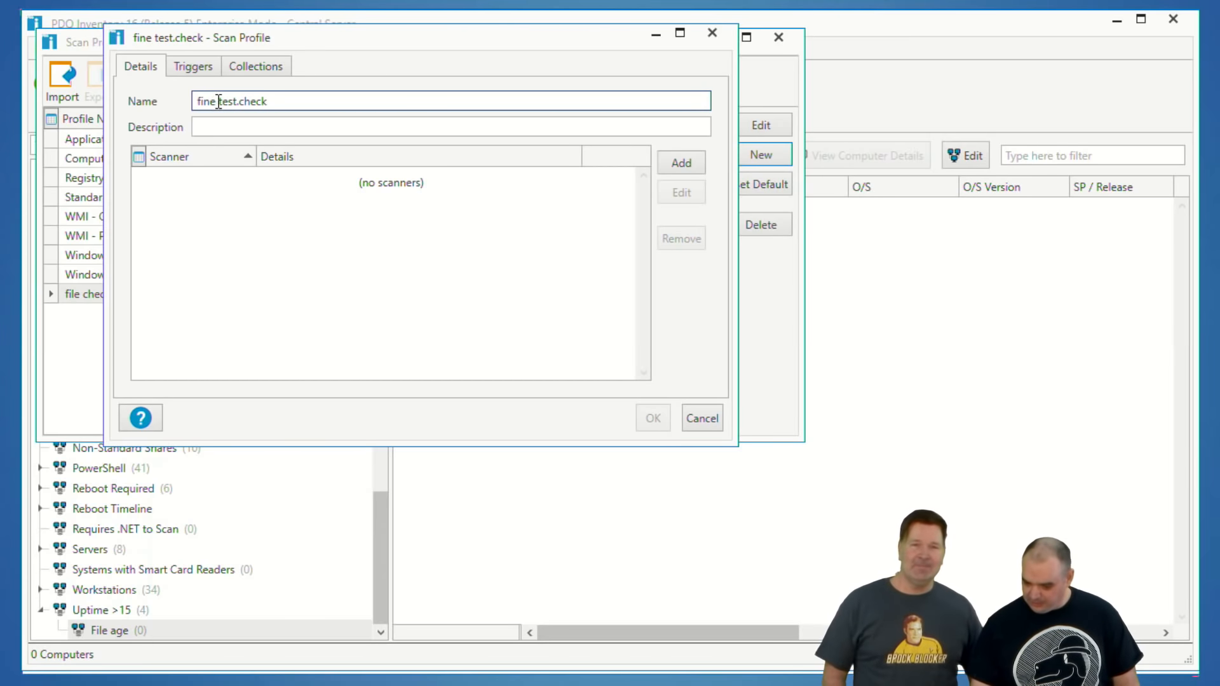
key("BackSpace")
type("d")
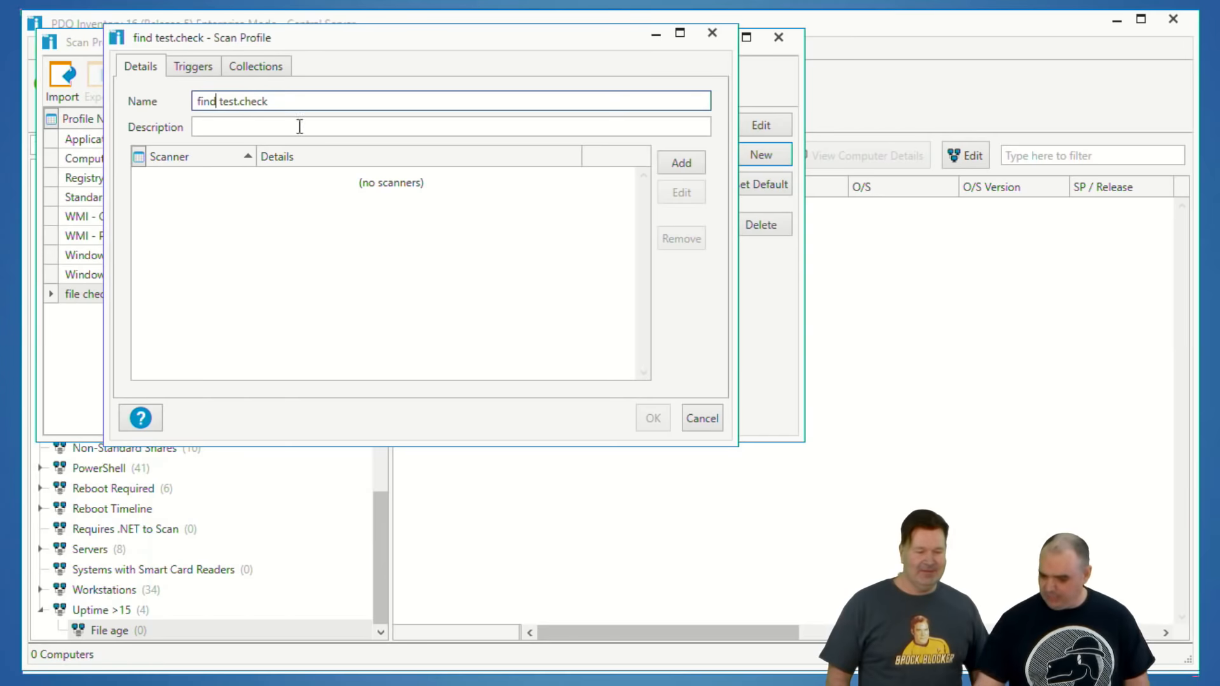
Step: Add a Files & Directories scanner that includes the file C:\temp\test.check, save the profile and close the scan profiles
left_click(693, 161)
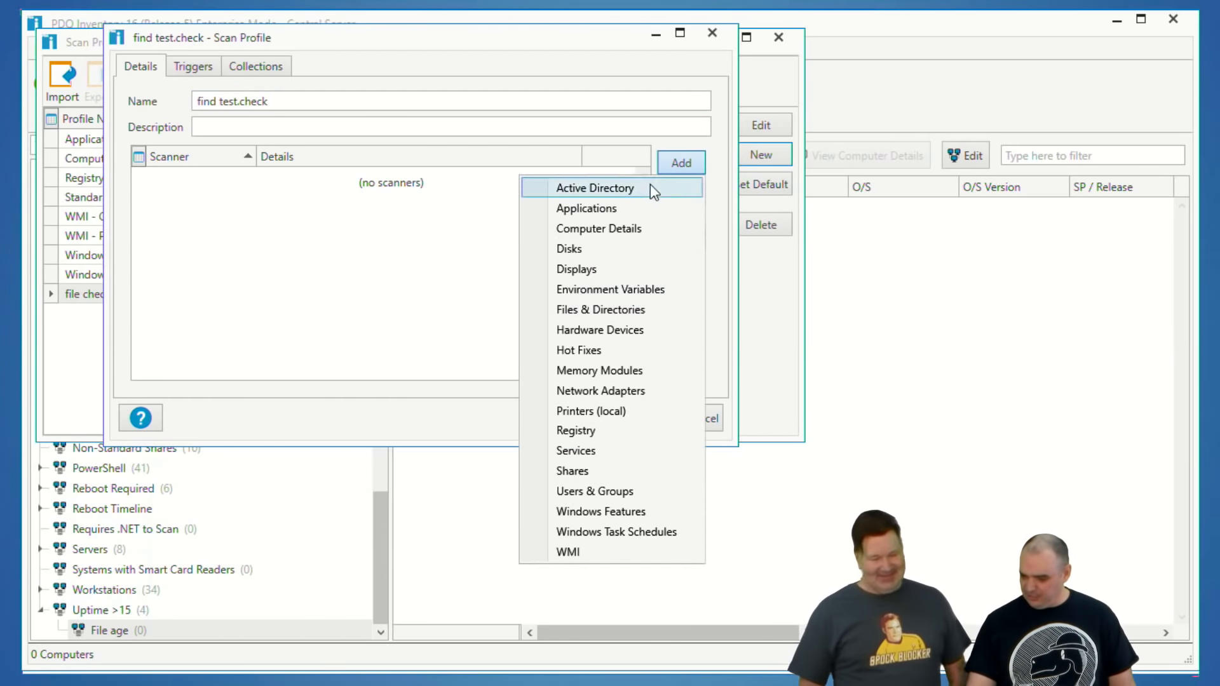
left_click(593, 309)
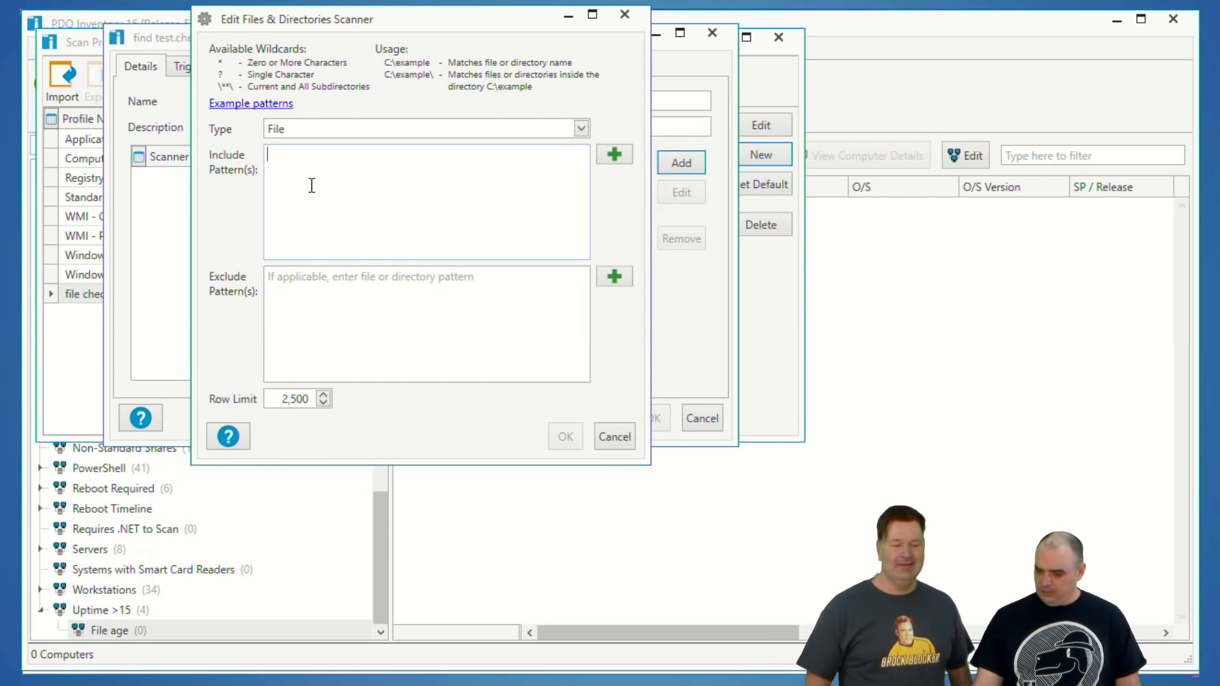
type("C:\\")
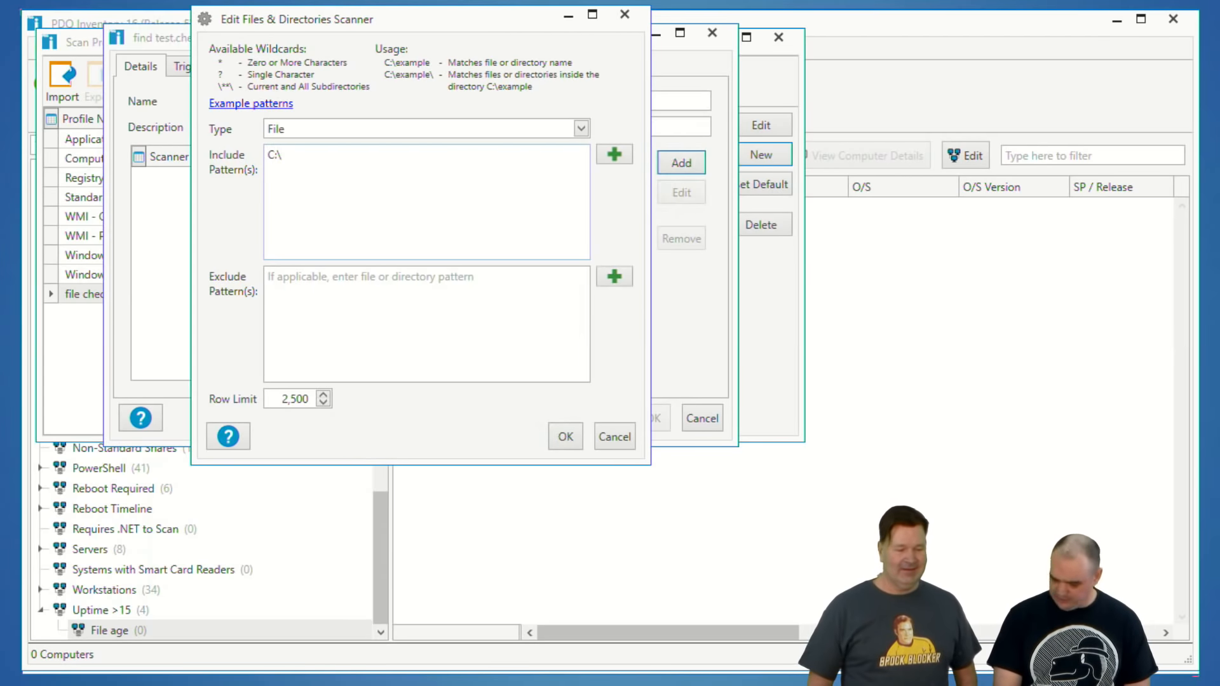
type("\temp")
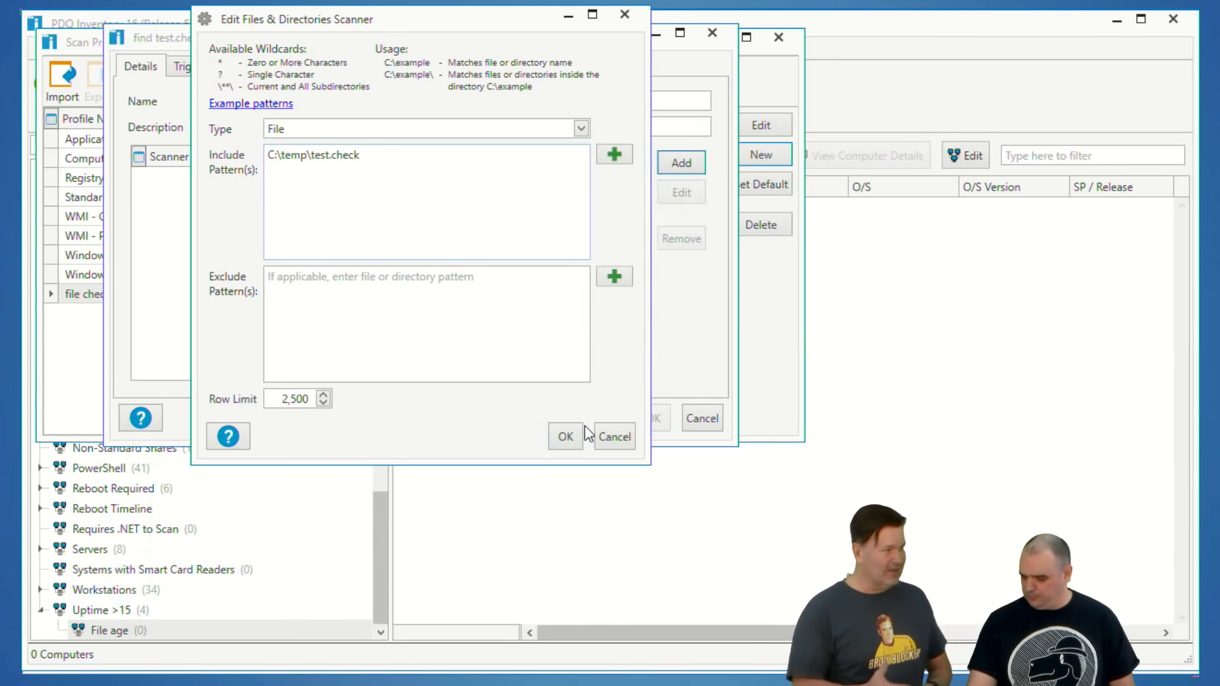
left_click(566, 438)
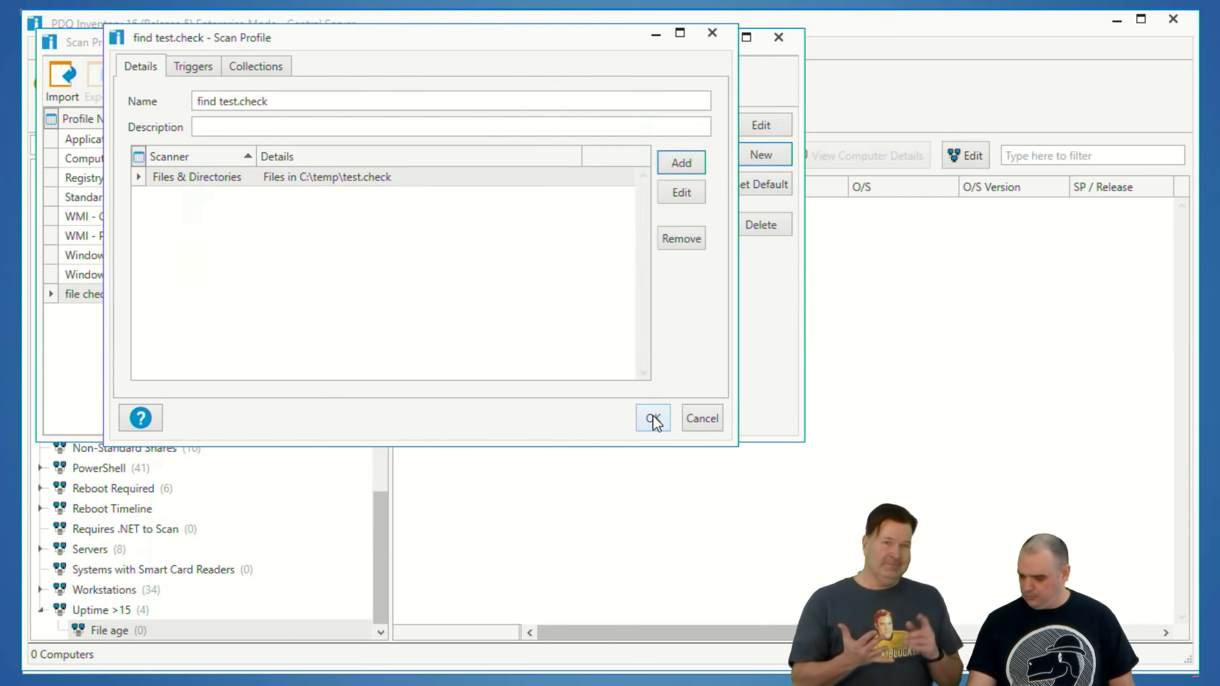
left_click(653, 415)
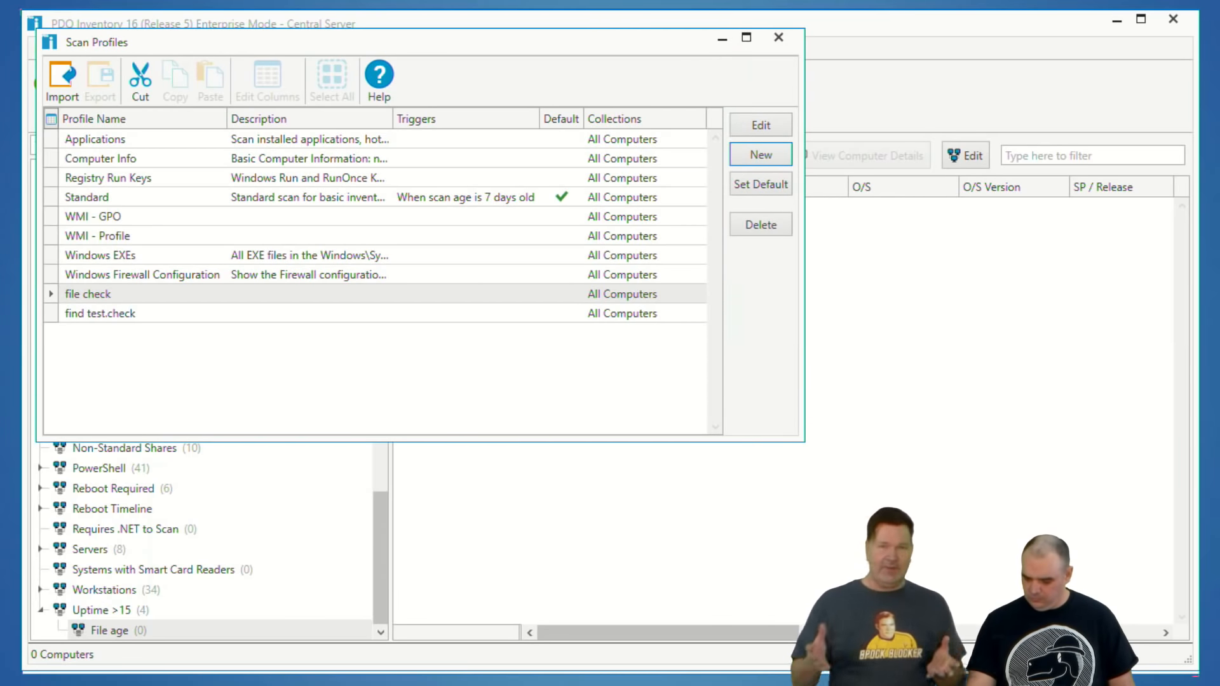
left_click(779, 38)
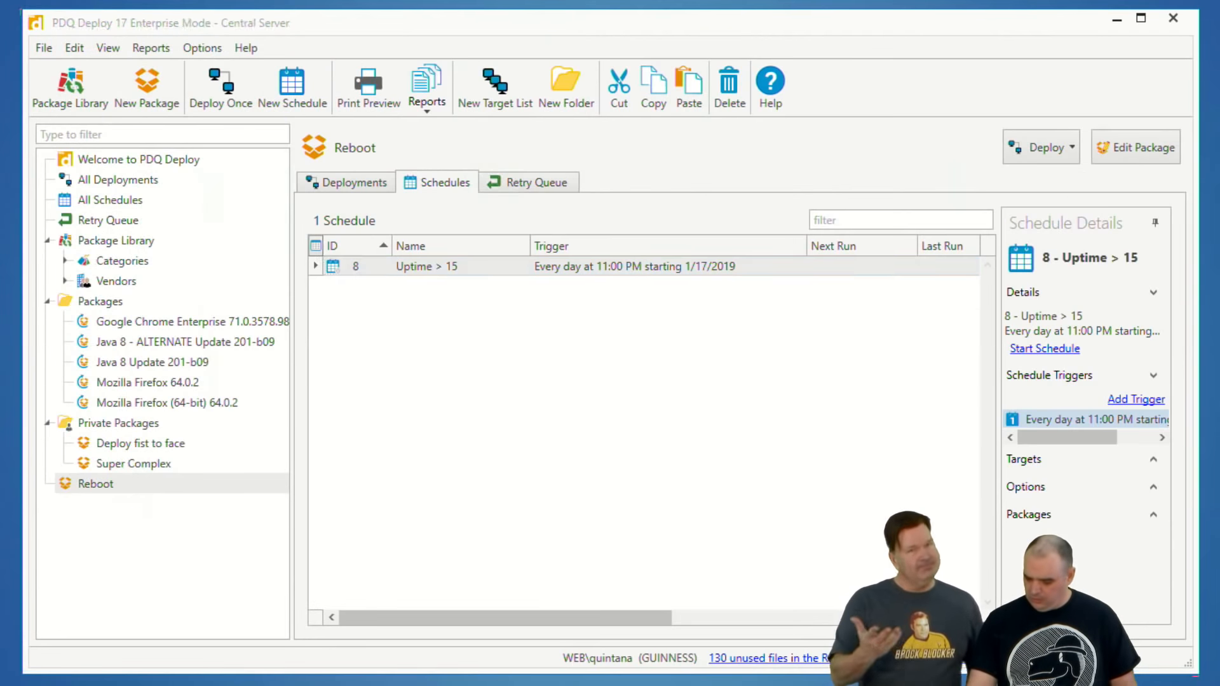
Step: Switch to PDQ Deploy and review the PowerShell command in Step 1 of the Super Complex package
left_click(113, 464)
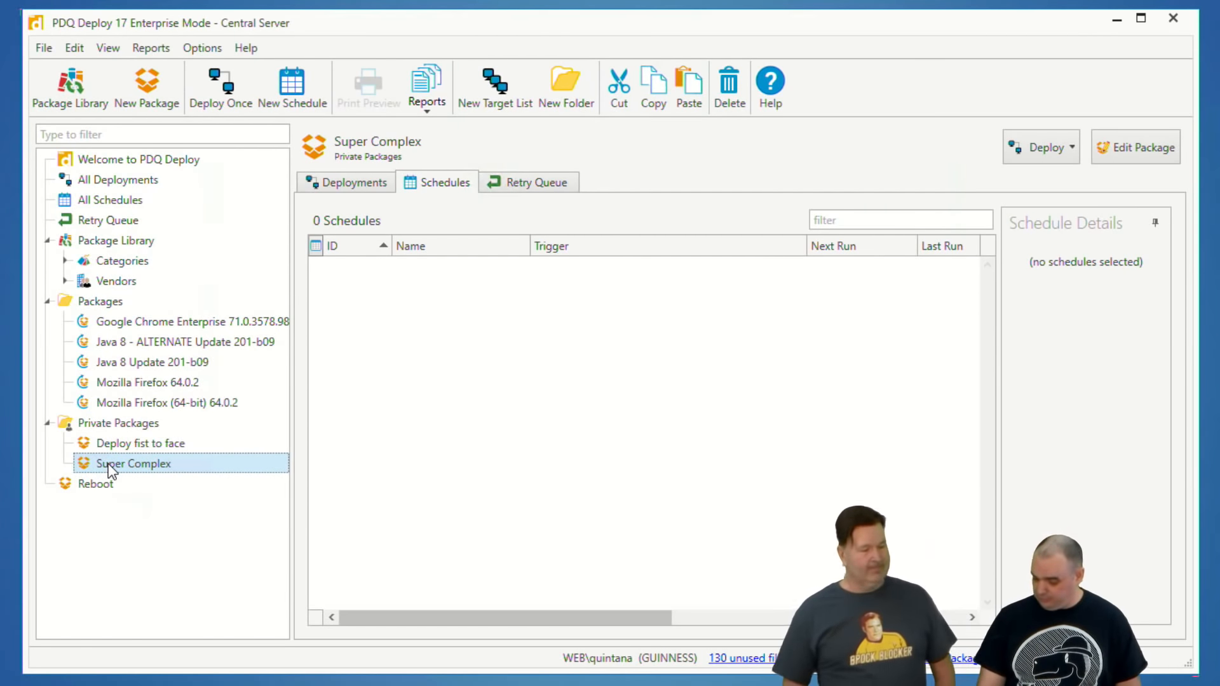
double_click(108, 464)
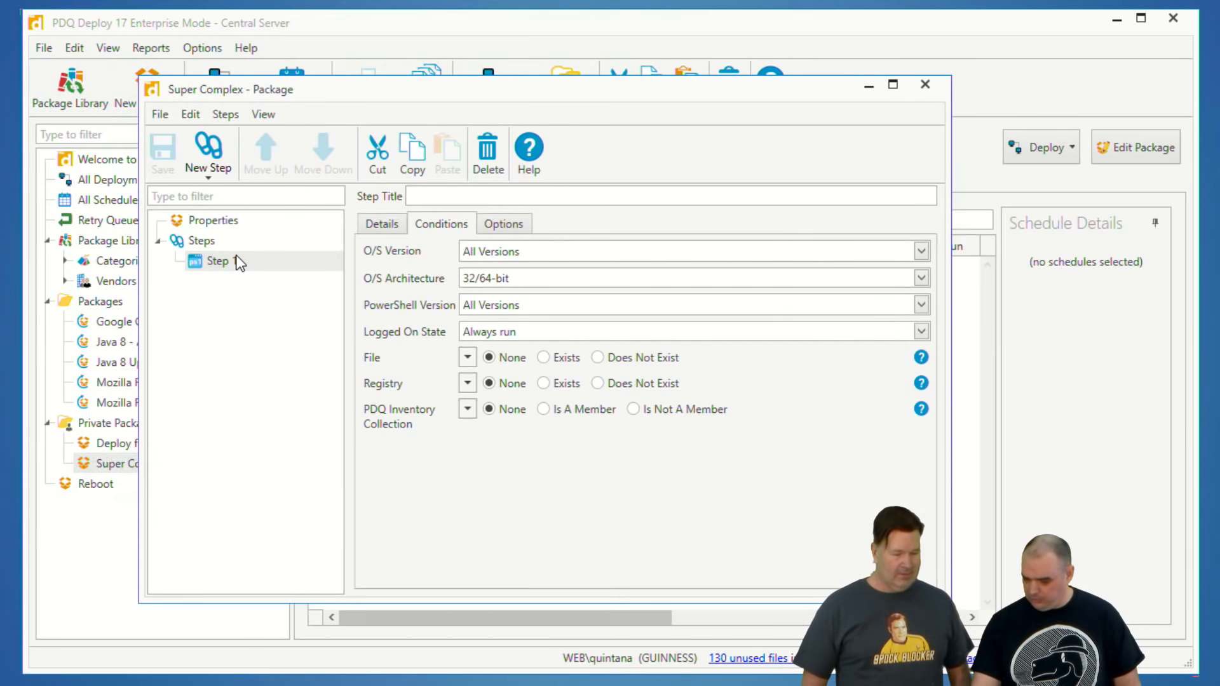
left_click(382, 226)
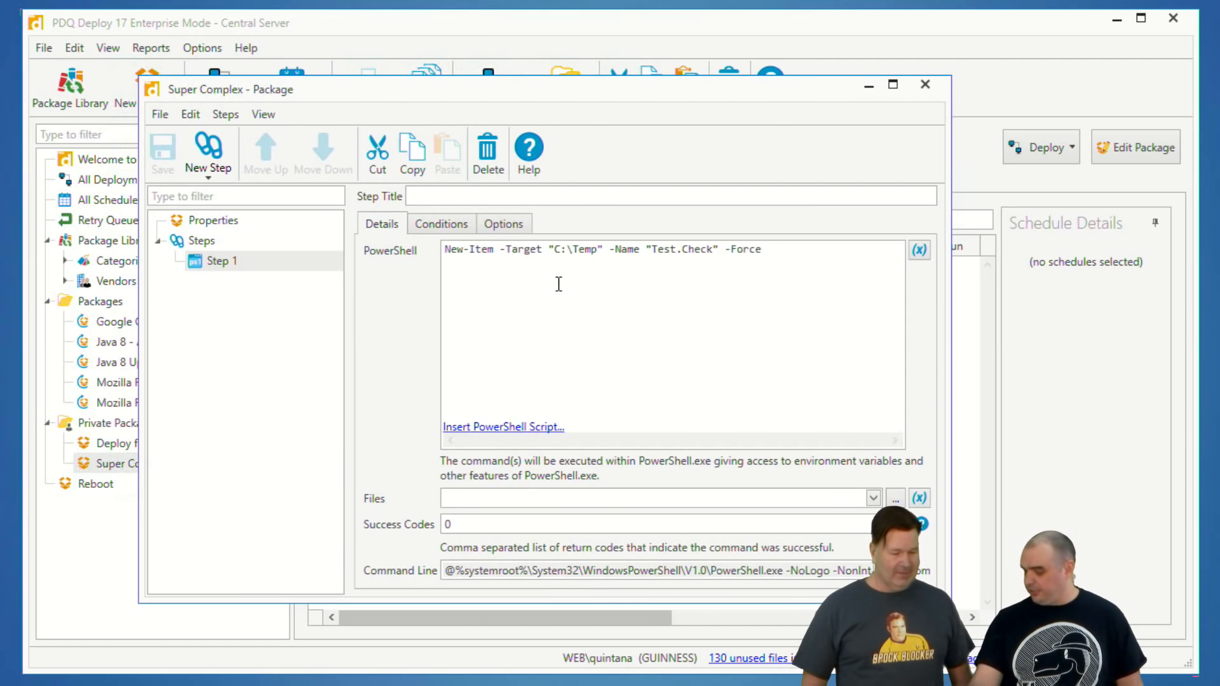
left_click(925, 85)
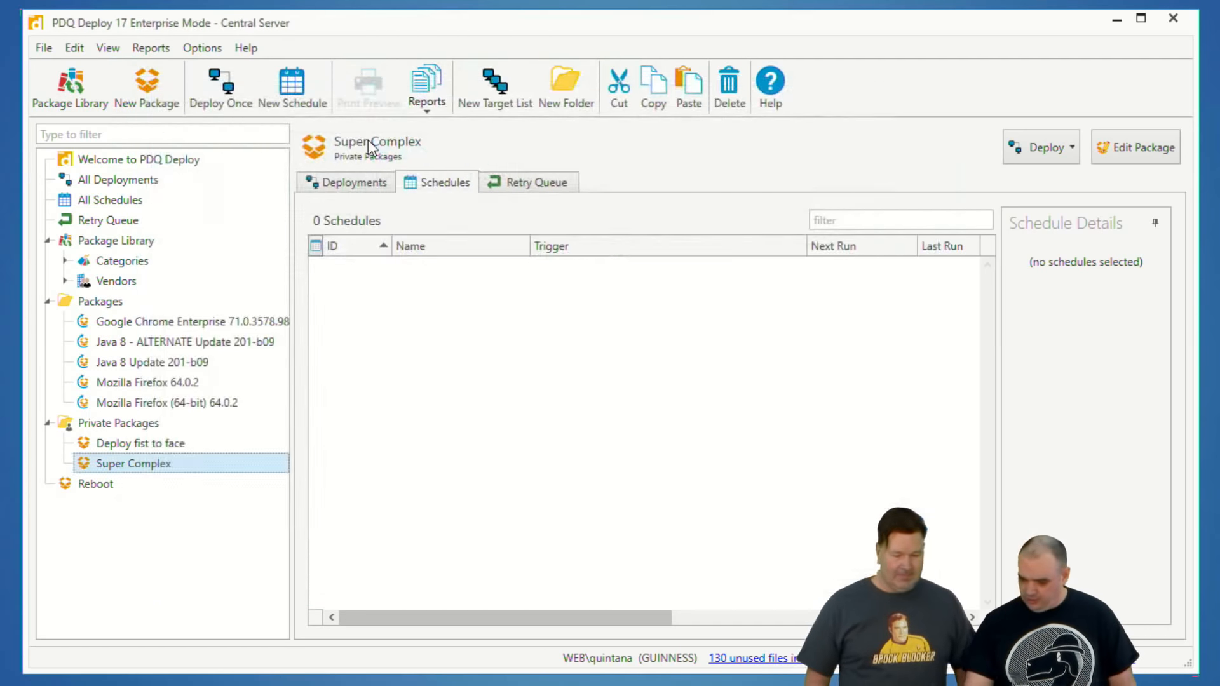
Step: Deploy the Super Complex package once to the PDQ Inventory computers BETH and BIRDPERSON
left_click(226, 89)
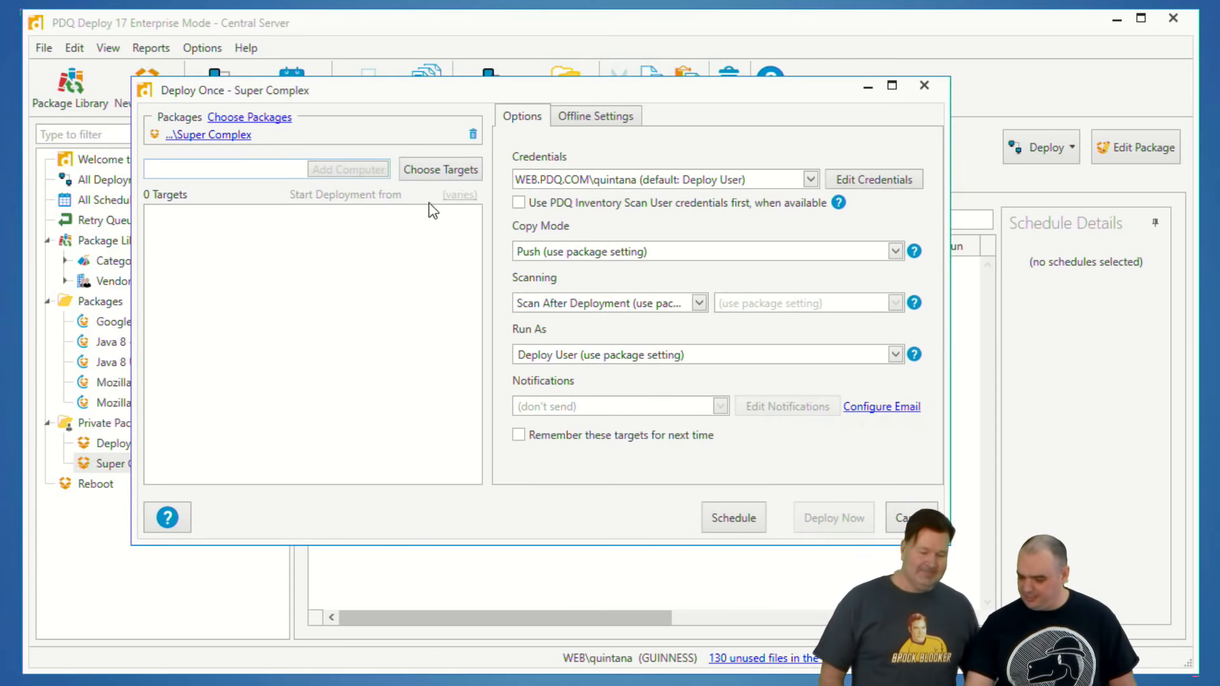
left_click(406, 169)
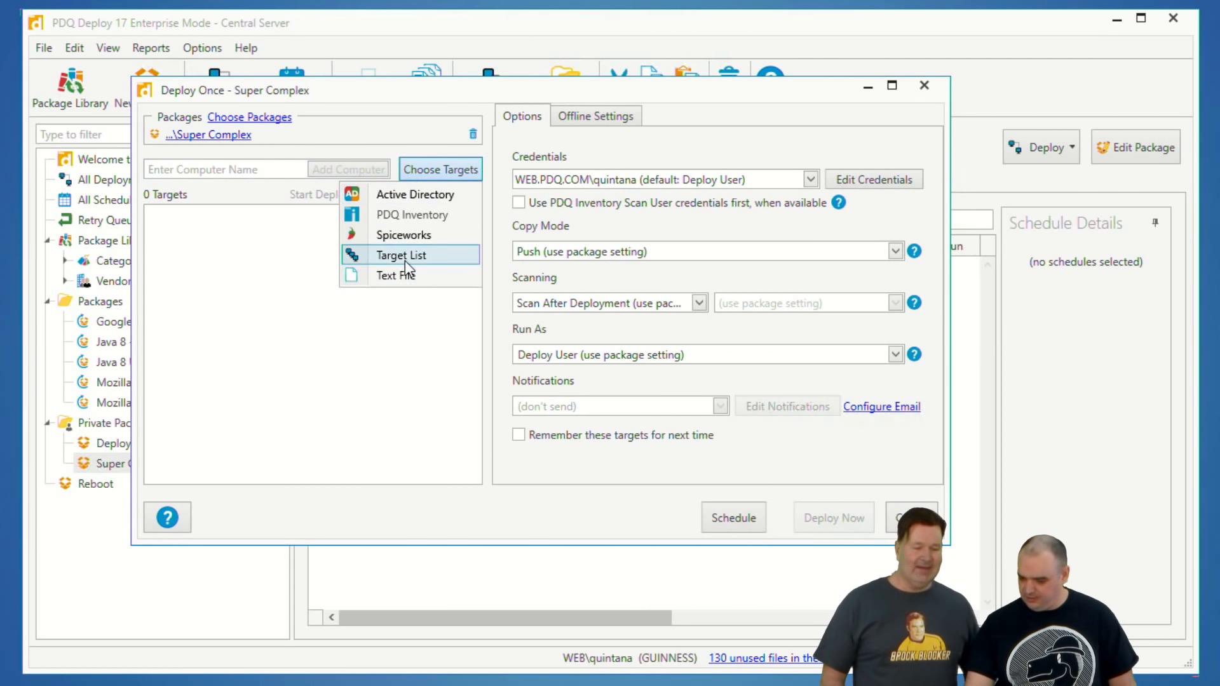
left_click(396, 215)
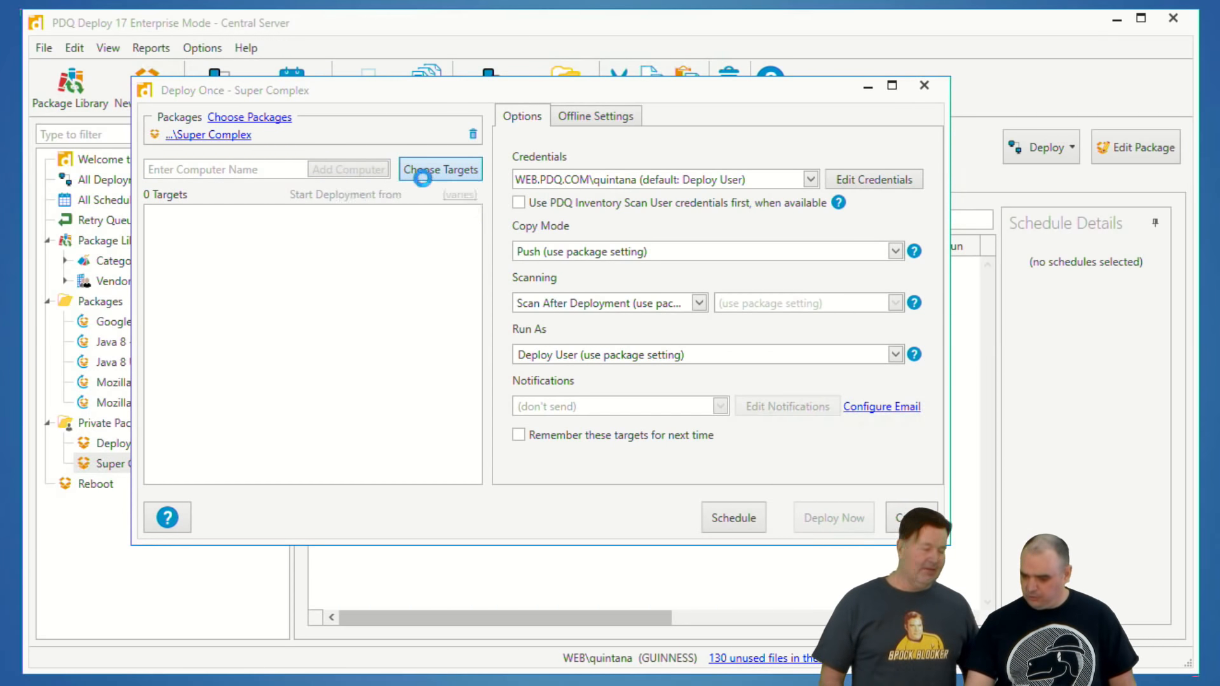
left_click(439, 261)
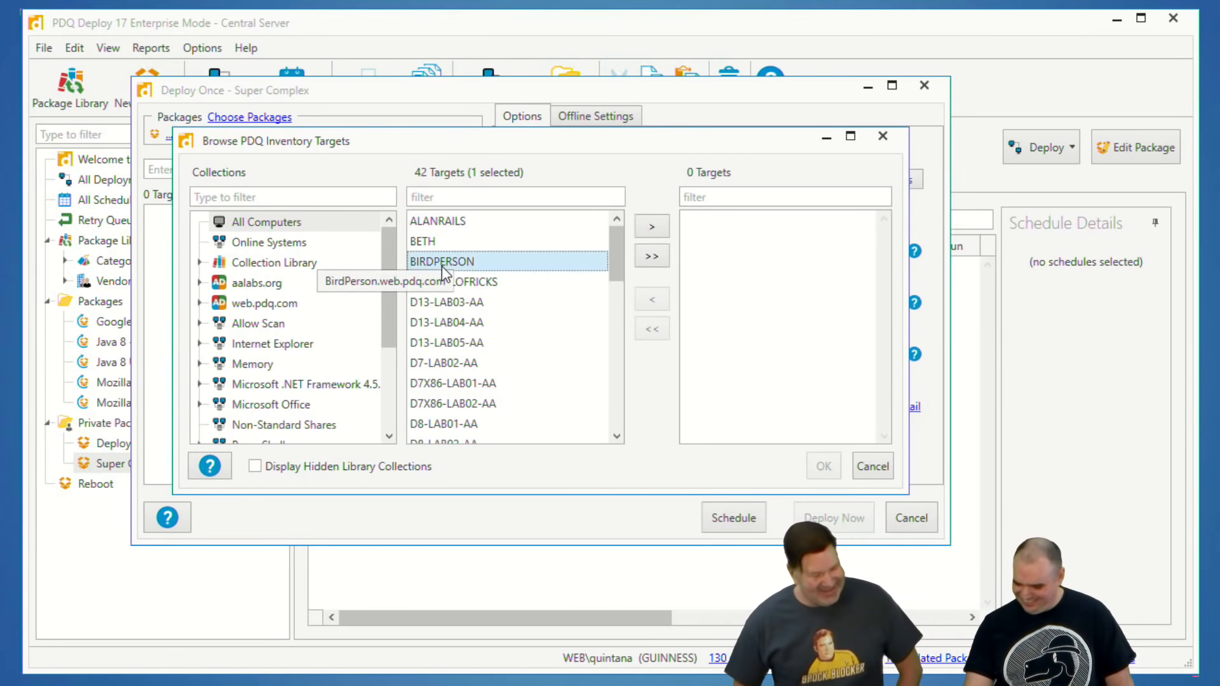
left_click(652, 226)
left_click(454, 261)
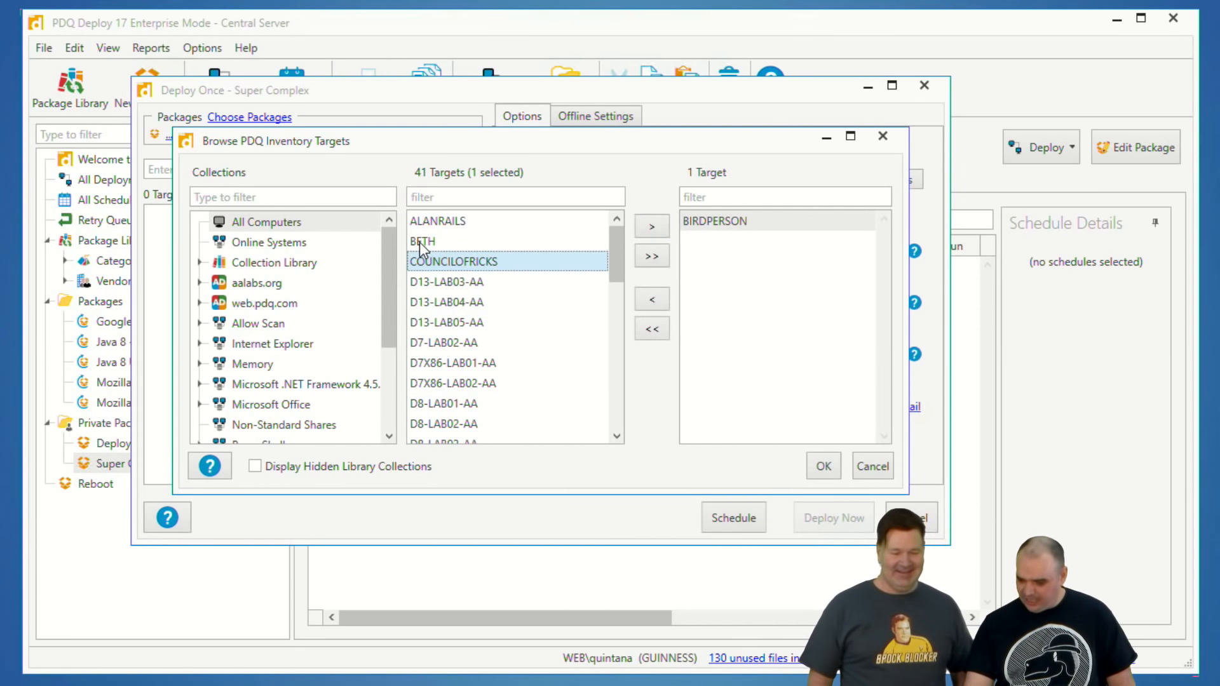
left_click(420, 242)
left_click(650, 230)
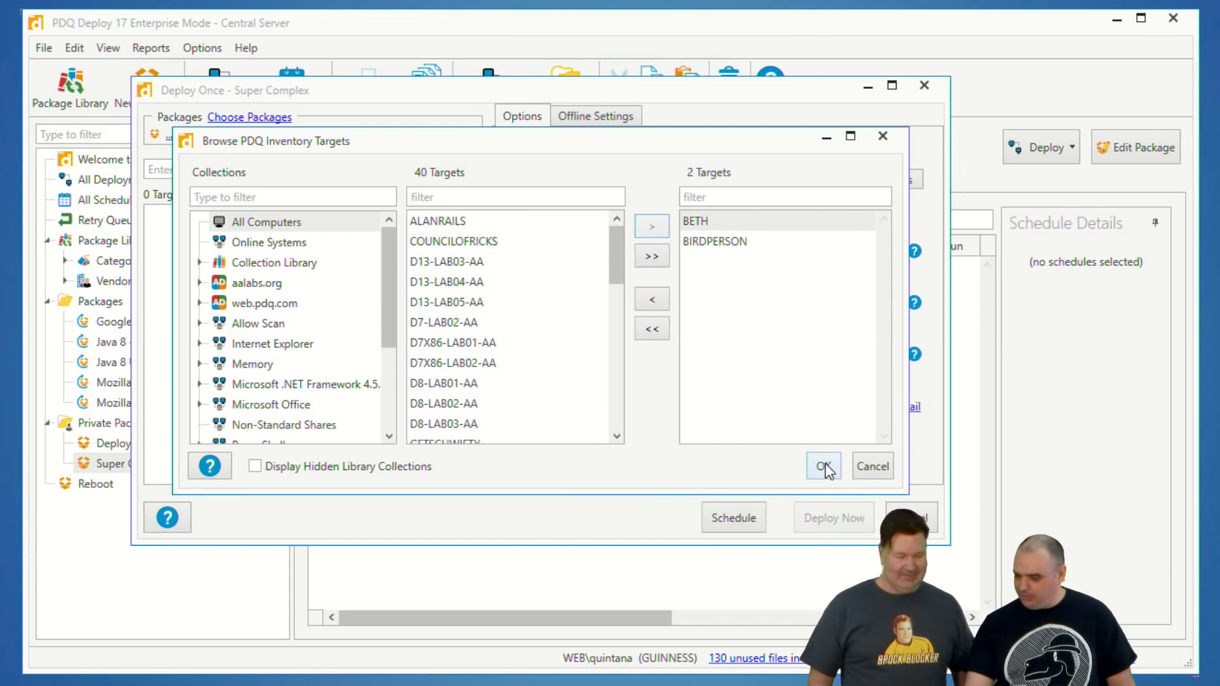
left_click(824, 465)
left_click(826, 515)
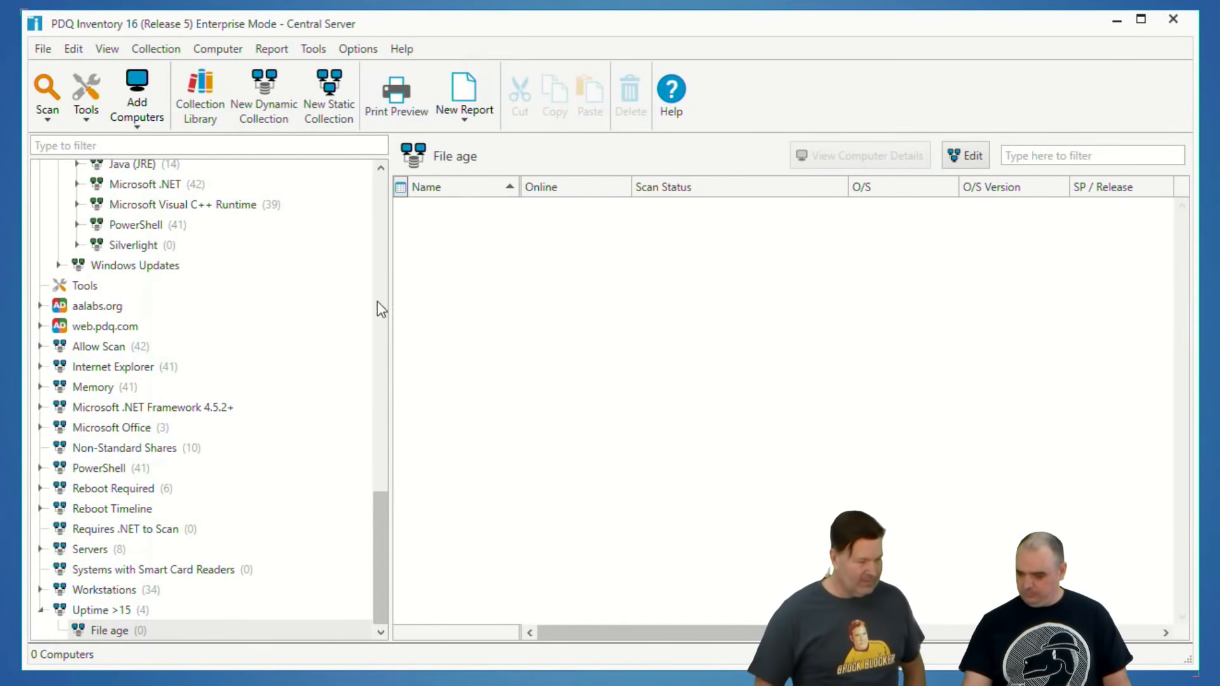
Step: Switch to PDQ Inventory and scan ALANRAILS, BETH, BIRDPERSON and COUNCILOFRICKS with the "find test.check" scan profile
scroll(372, 281, "up", 6)
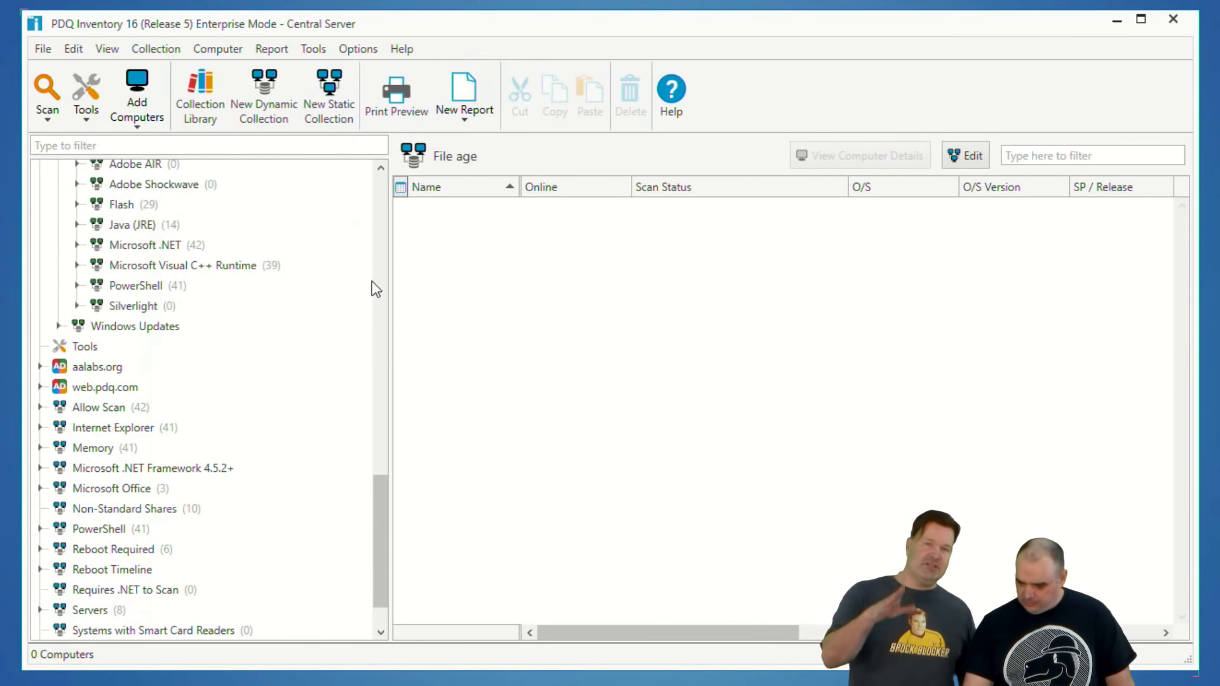
left_click_drag(382, 439, 379, 208)
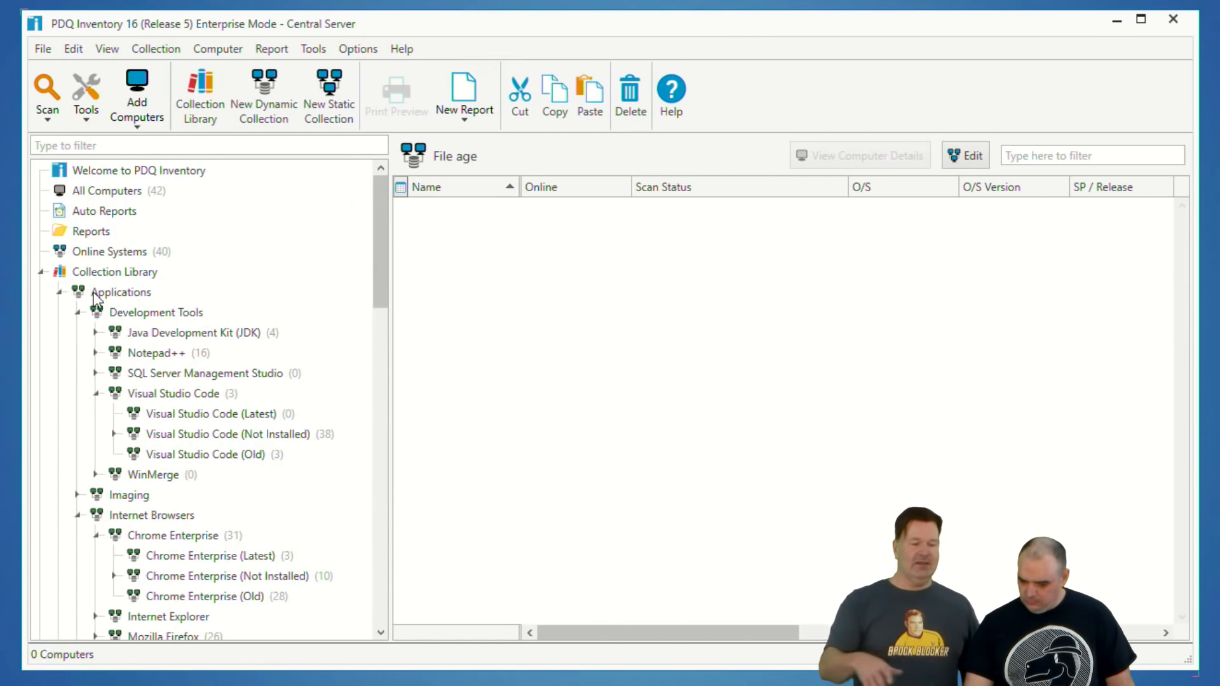
left_click(183, 194)
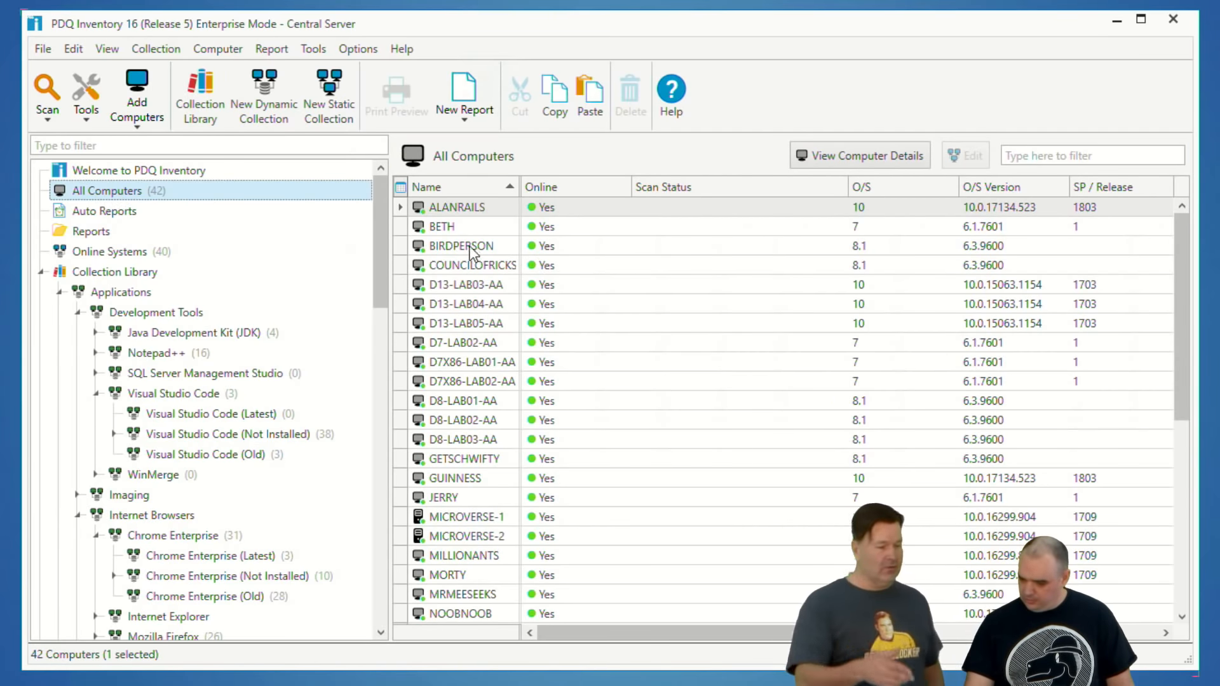
left_click(441, 261, "shift")
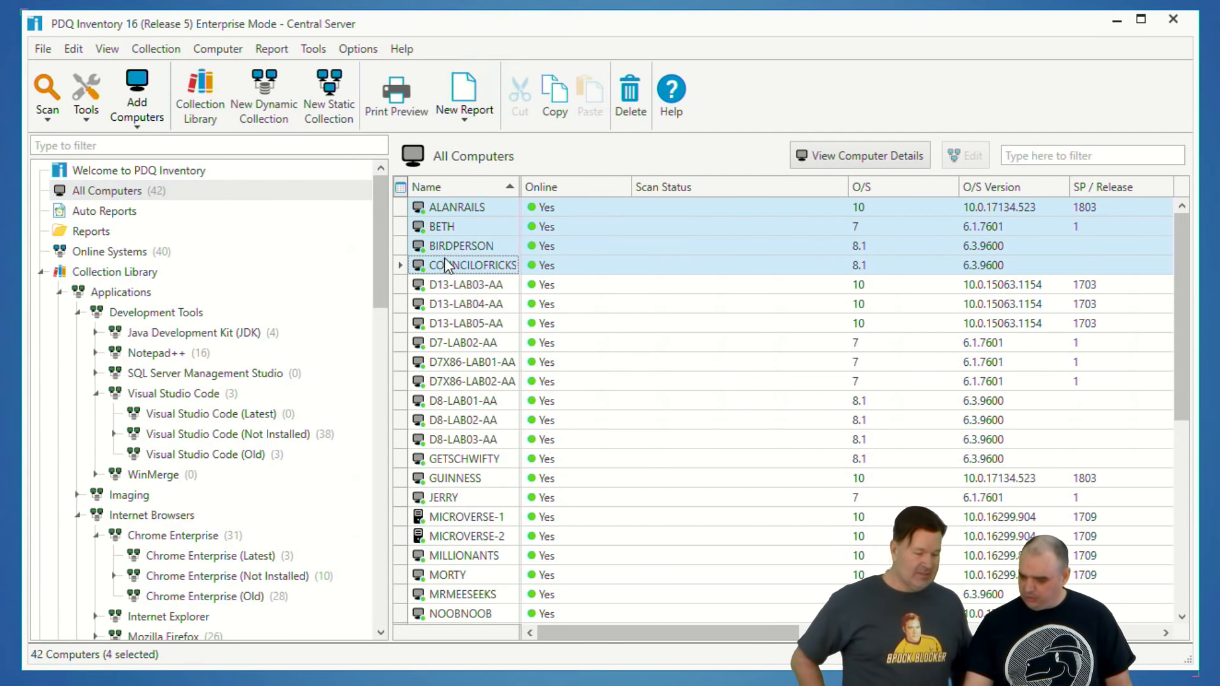
right_click(448, 243)
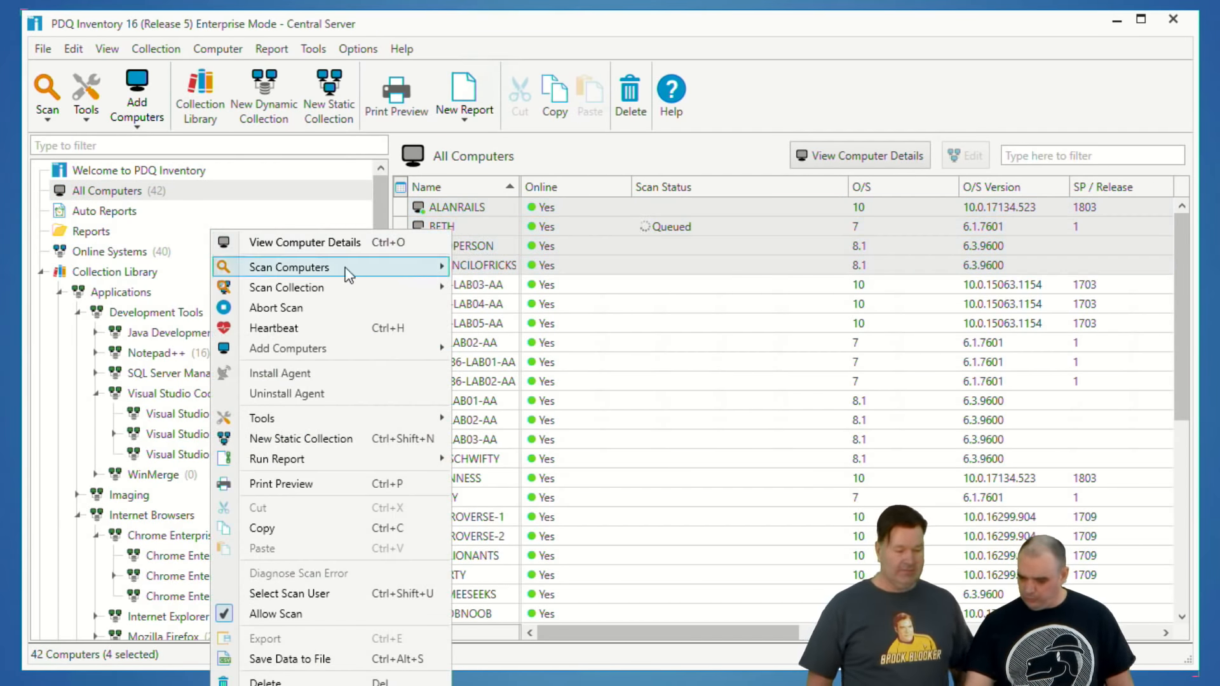
mouse_move(343, 272)
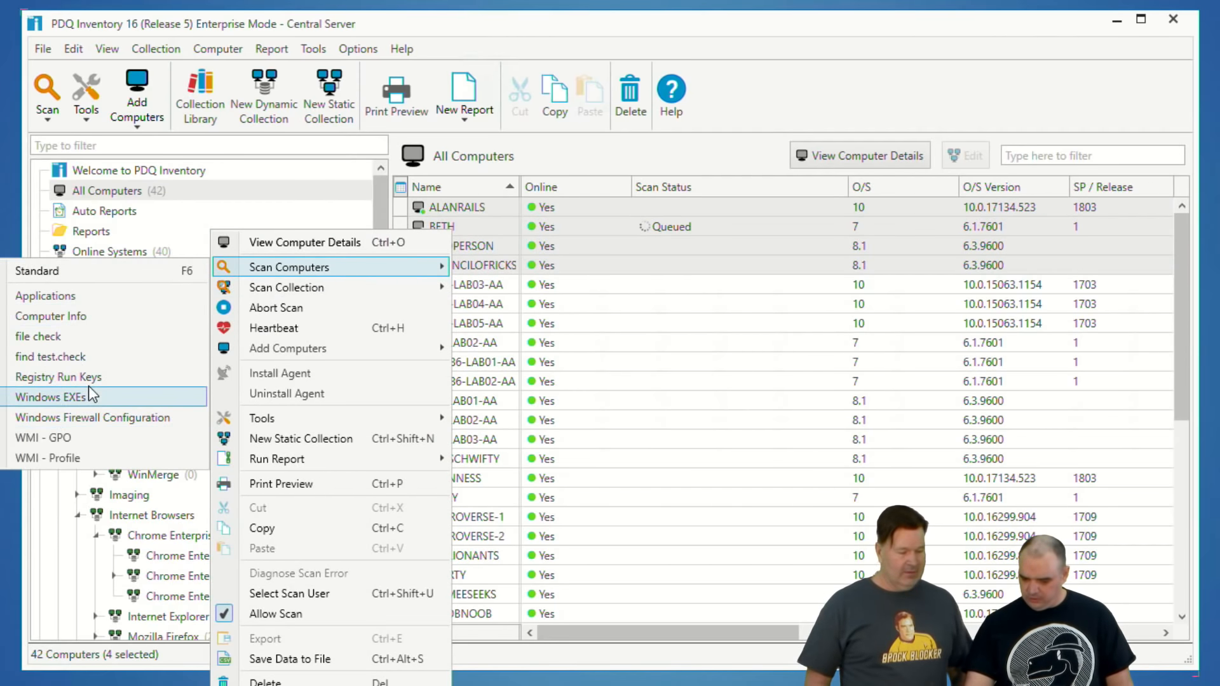
left_click(88, 356)
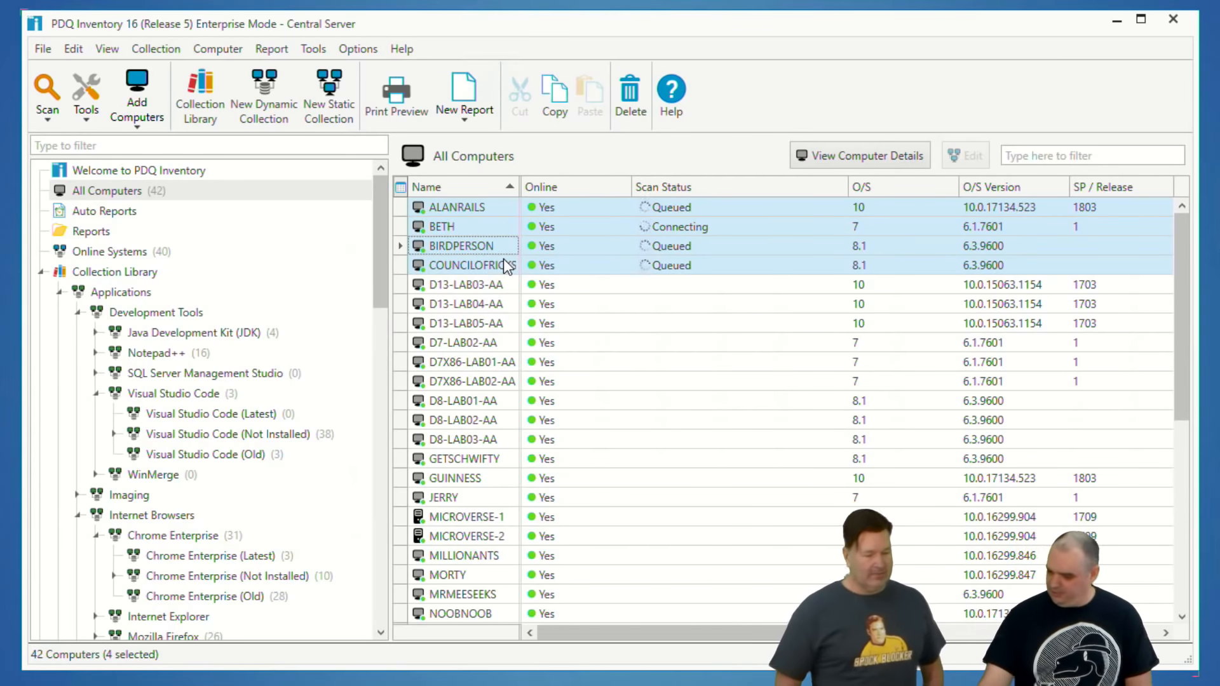
Step: Move the "File age" collection out of "Uptime >15" to the top level of the collection tree and select it
scroll(162, 624, "down", 18)
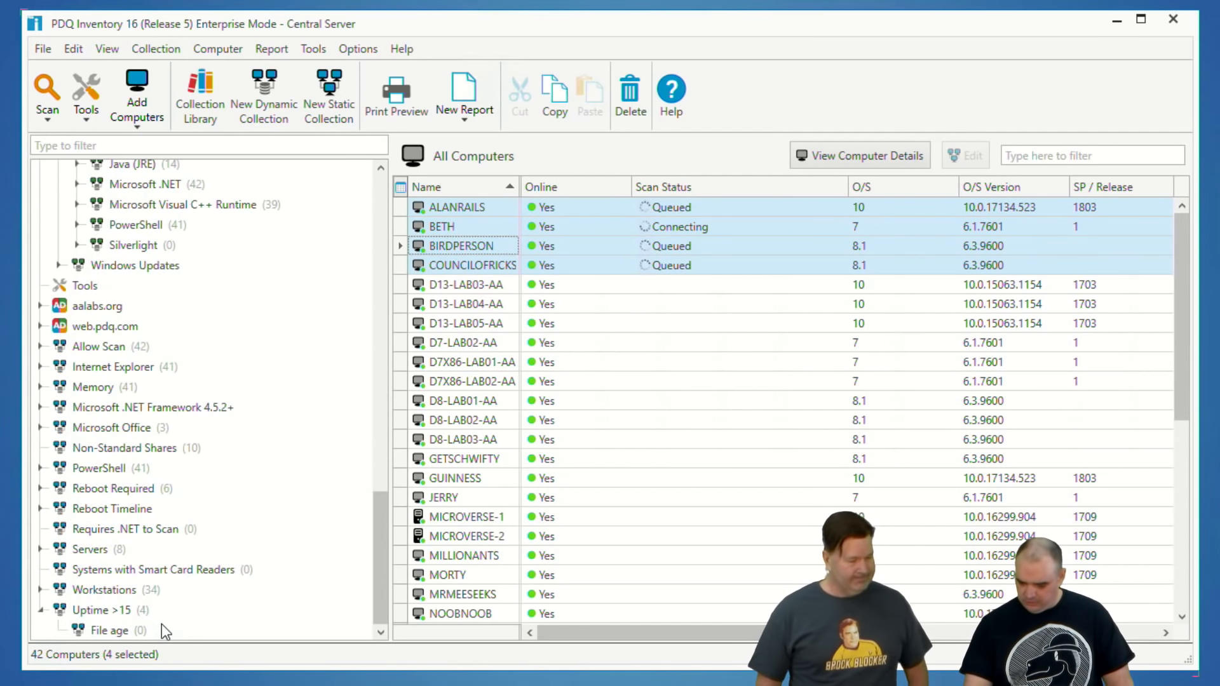
left_click_drag(102, 633, 58, 636)
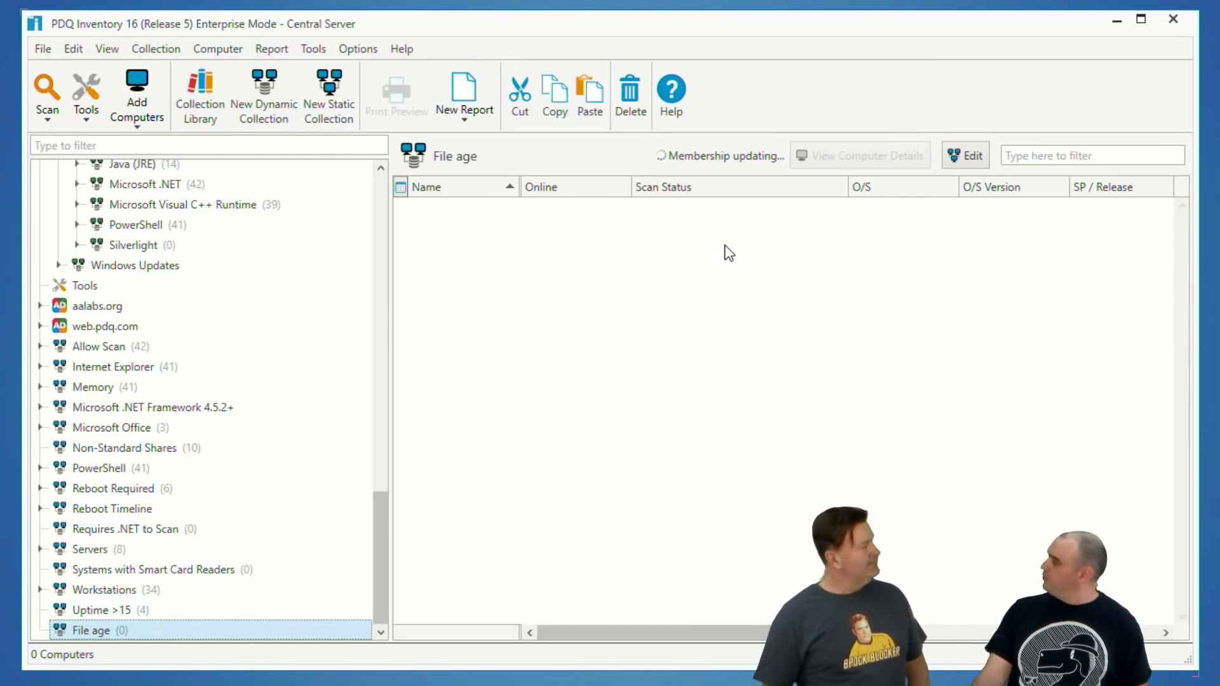
scroll(116, 352, "up", 1)
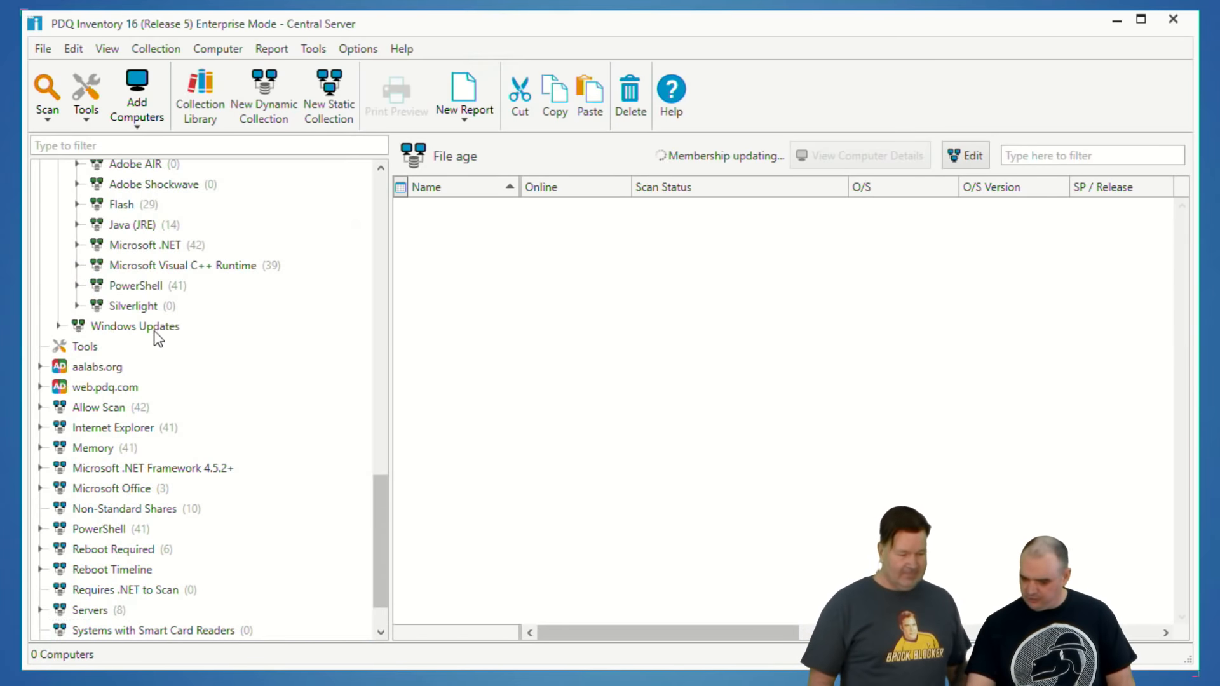
scroll(172, 606, "down", 1)
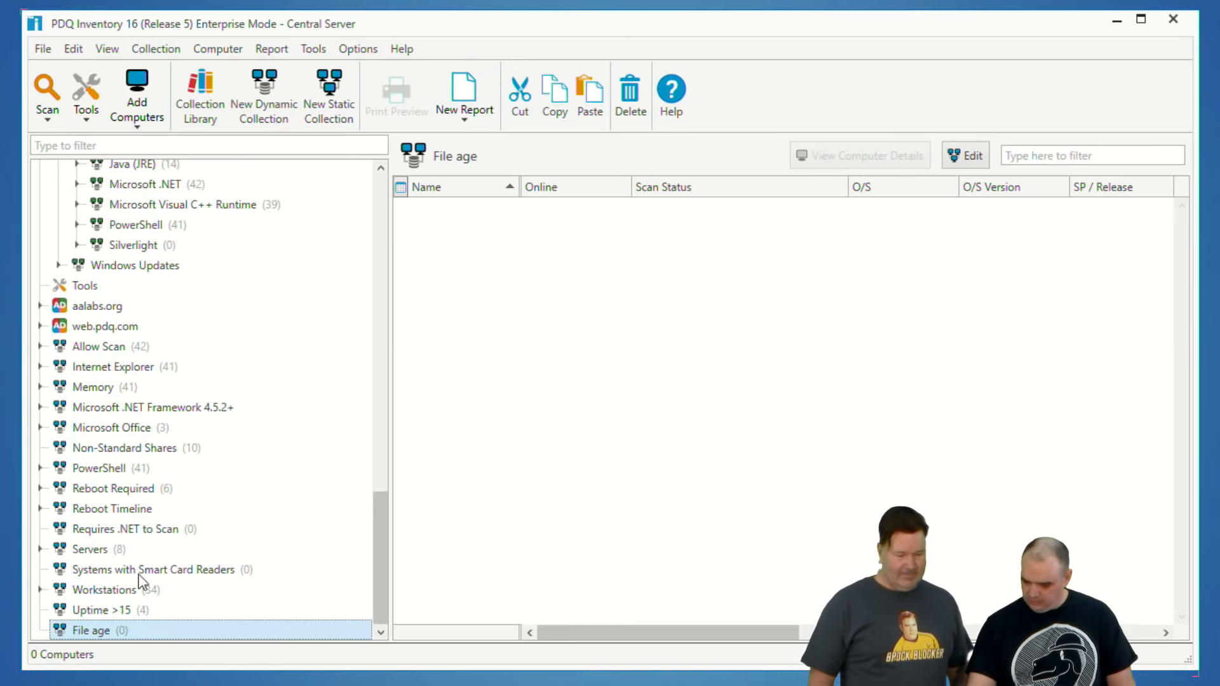
left_click(93, 615)
left_click(96, 629)
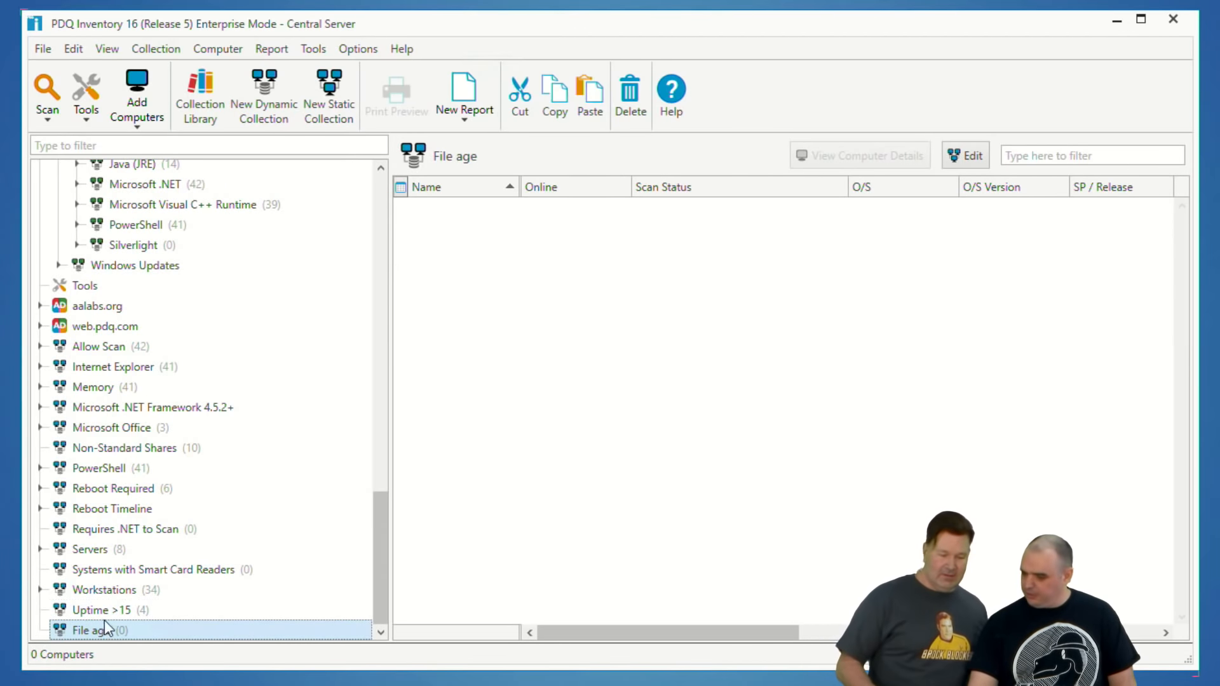
Step: Examine the scanned Files & Directories of ALANRAILS and BETH in their computer details, closing each window again
scroll(223, 422, "up", 9)
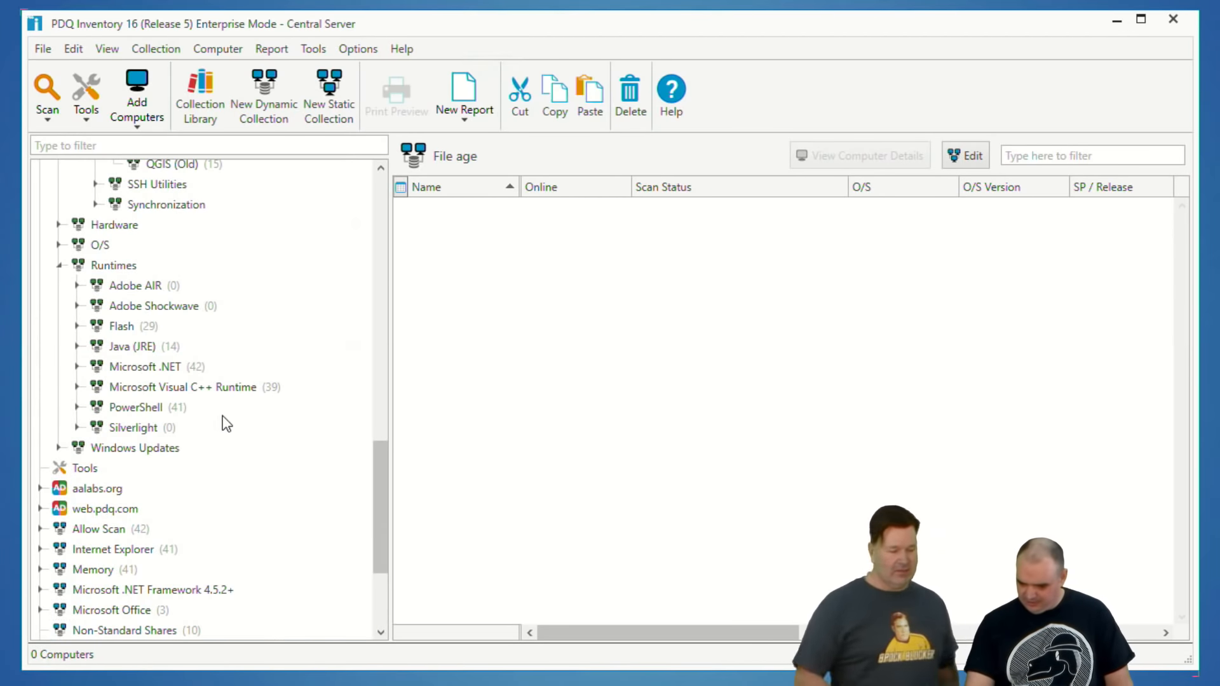
scroll(168, 240, "up", 10)
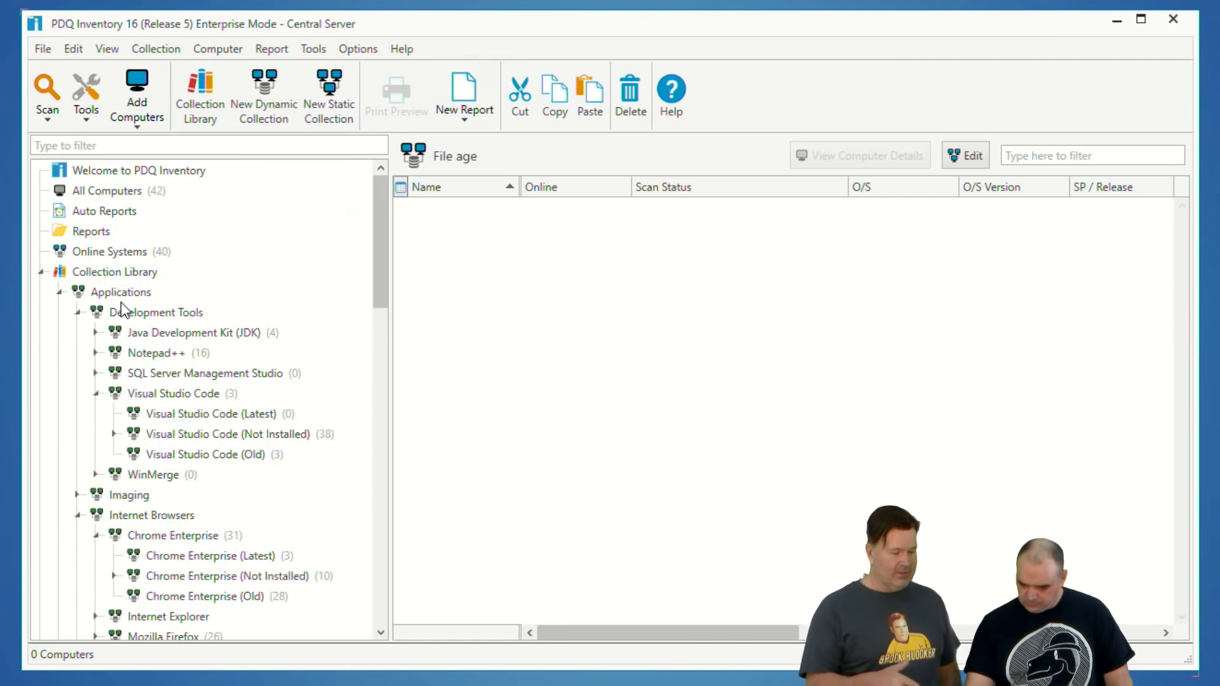
left_click(115, 193)
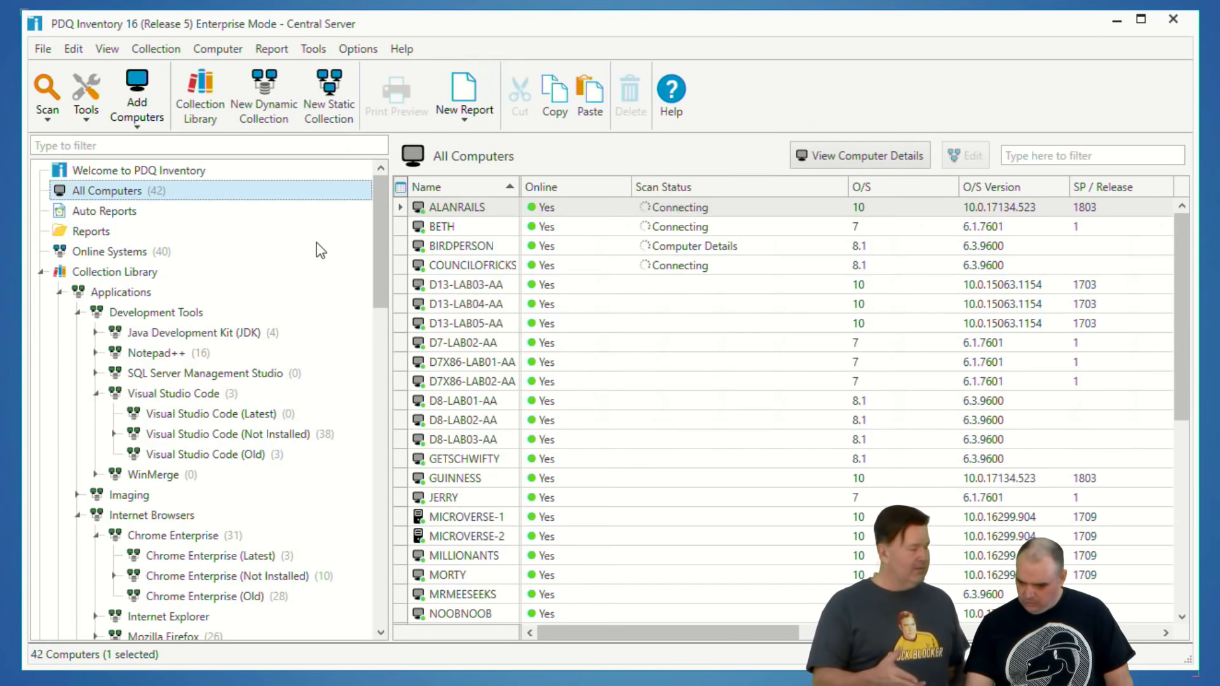
left_click(454, 209)
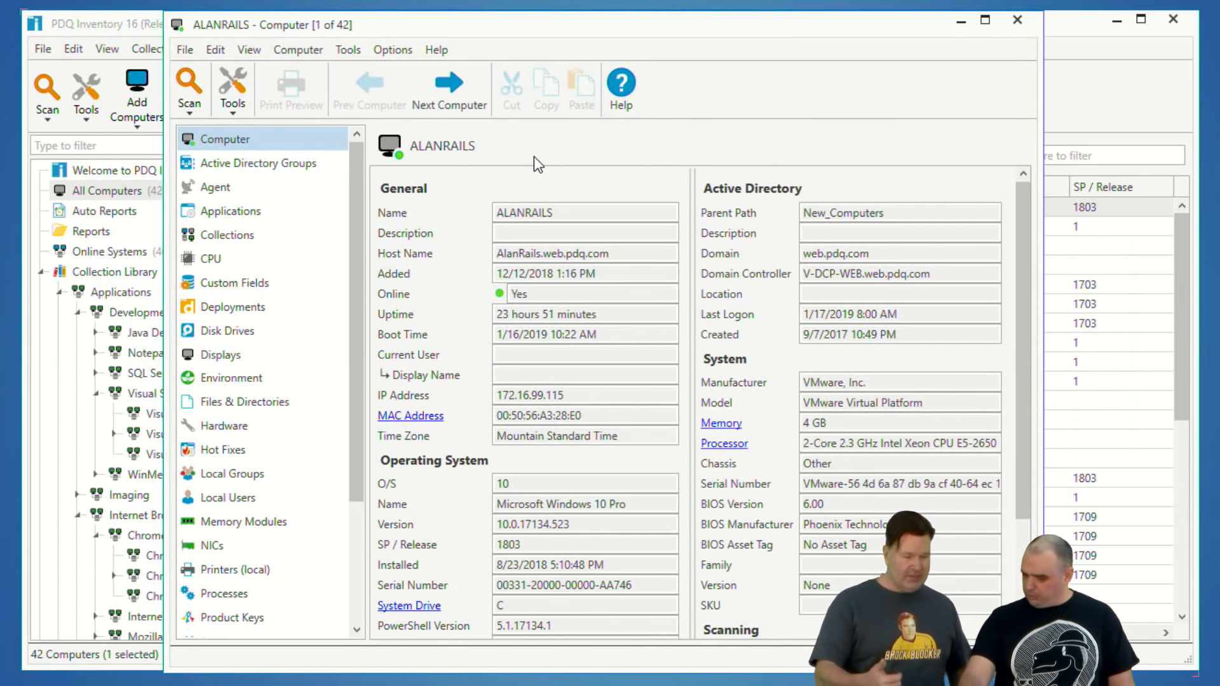
left_click(232, 407)
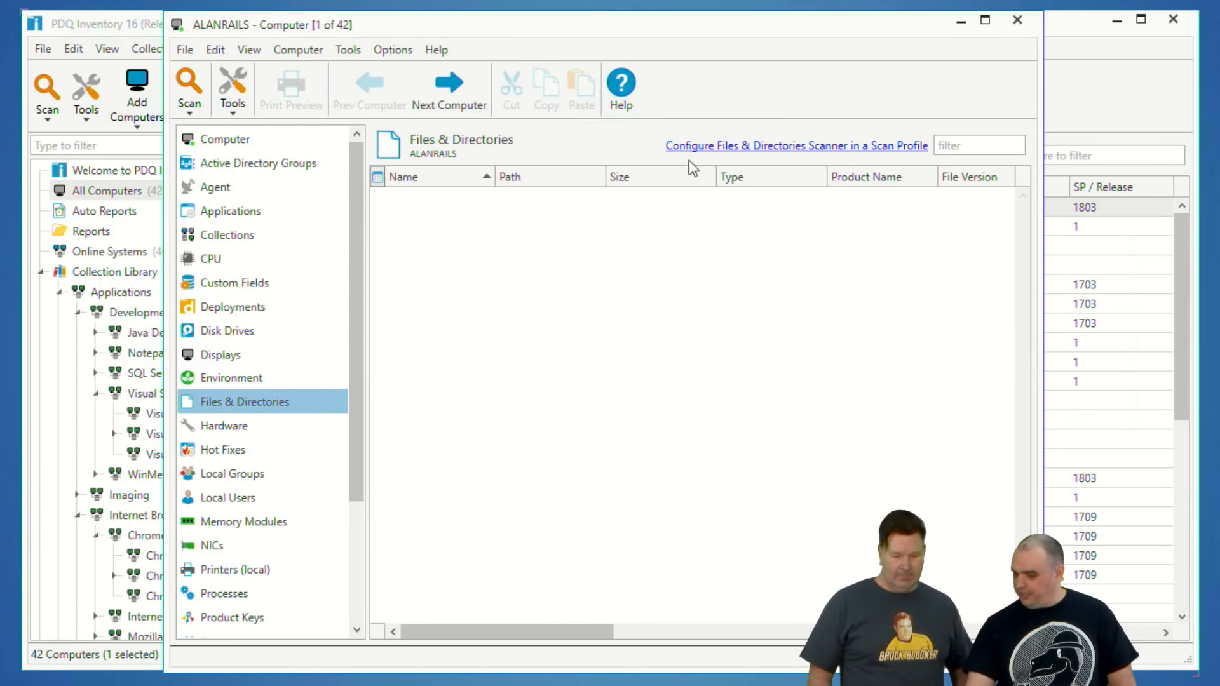
left_click(1017, 25)
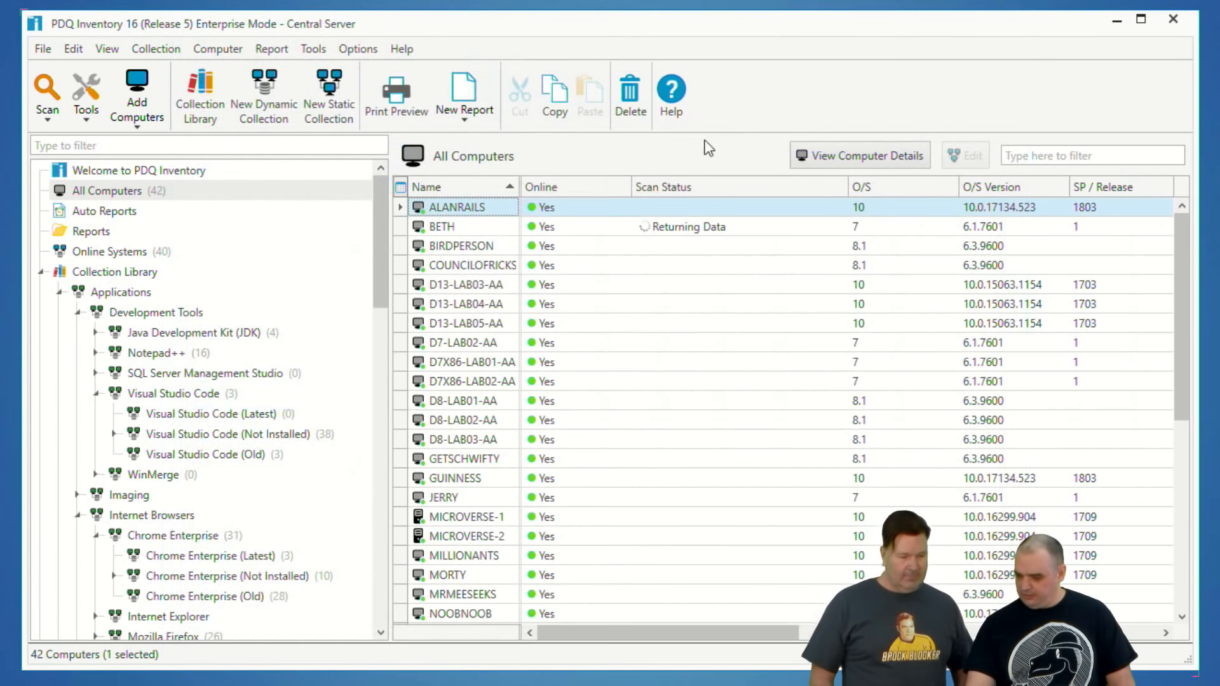
left_click(443, 228)
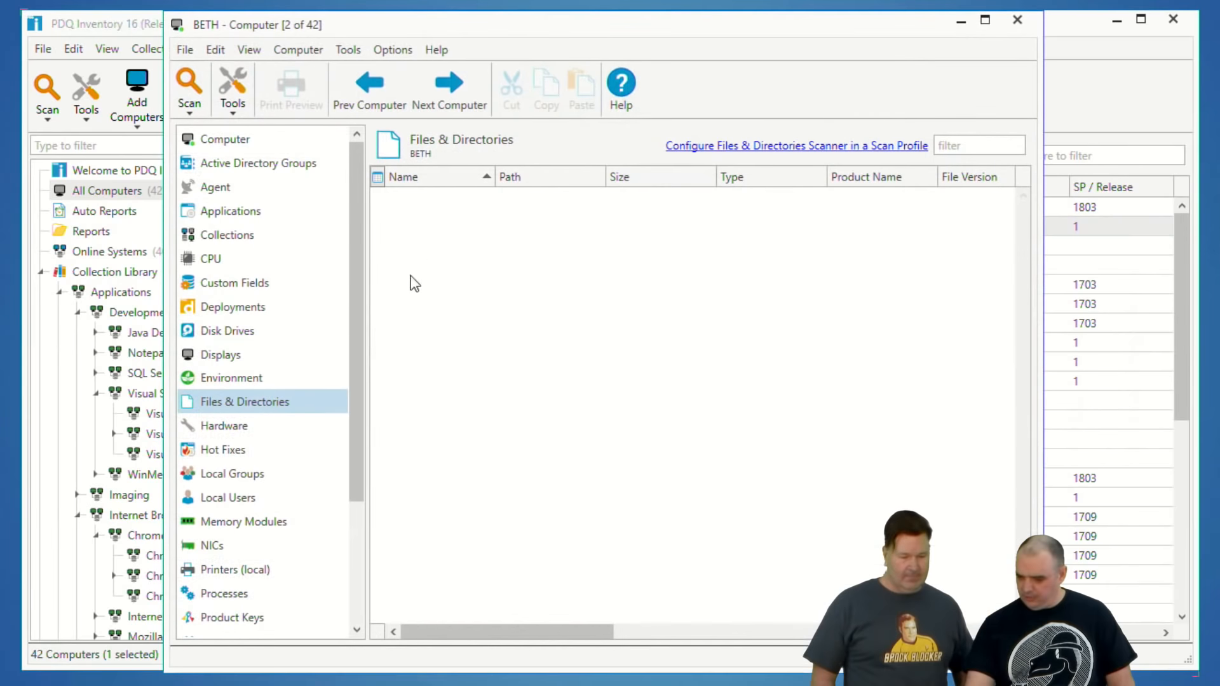
left_click(1017, 25)
Step: Examine the scanned Files & Directories of BIRDPERSON for the test.check file, reopening its computer details to recheck
double_click(467, 248)
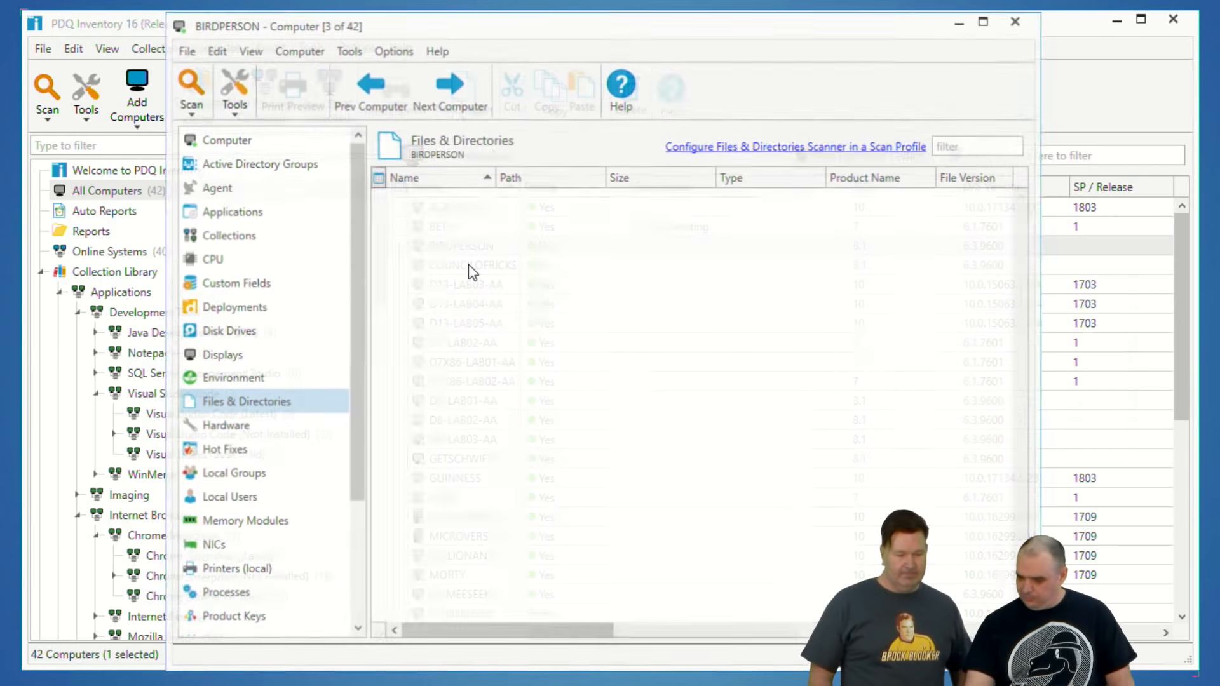
left_click(209, 425)
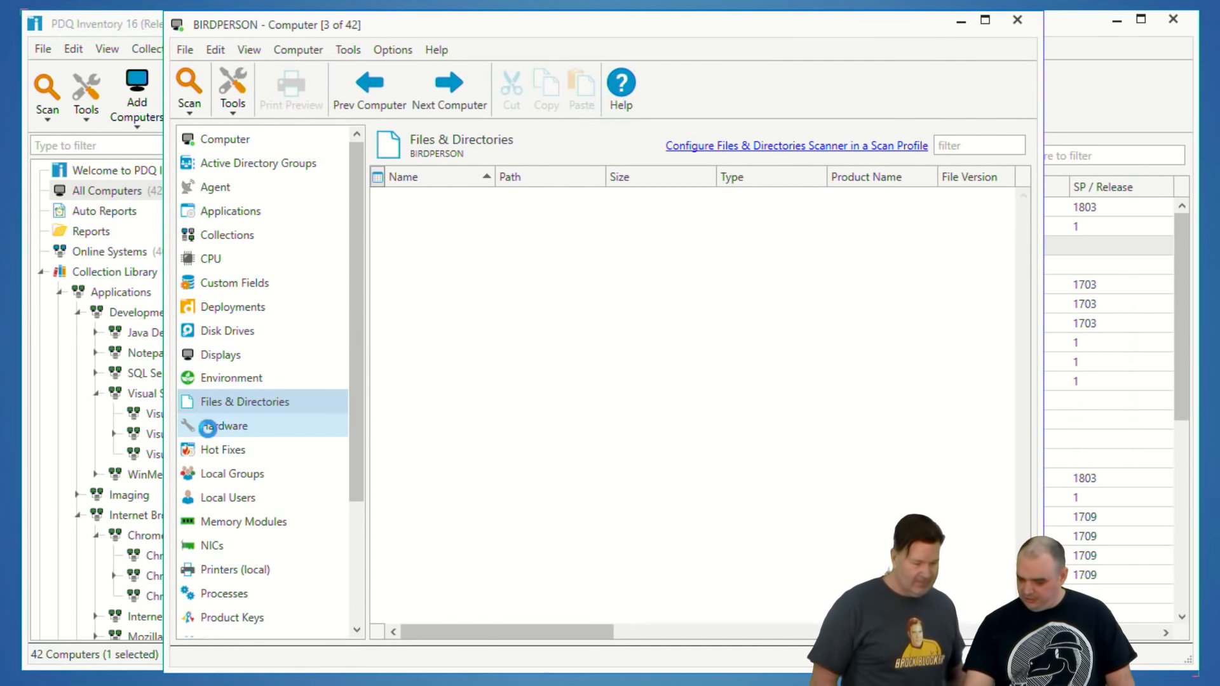
left_click(223, 407)
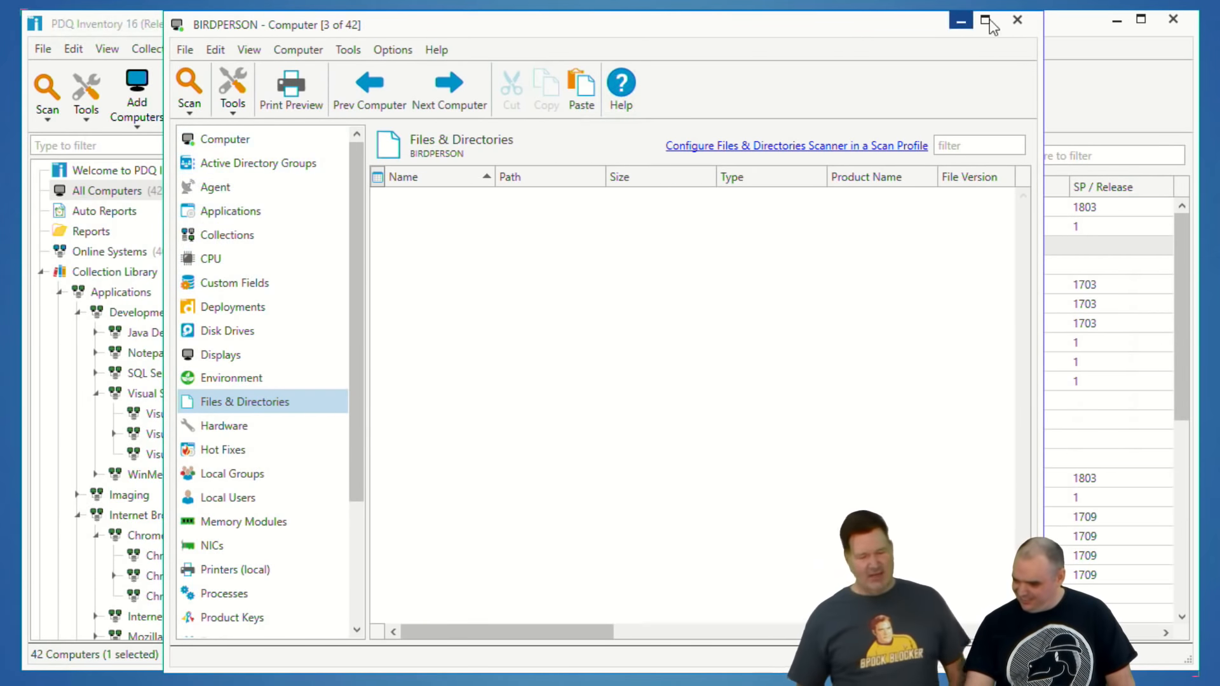
left_click(1017, 20)
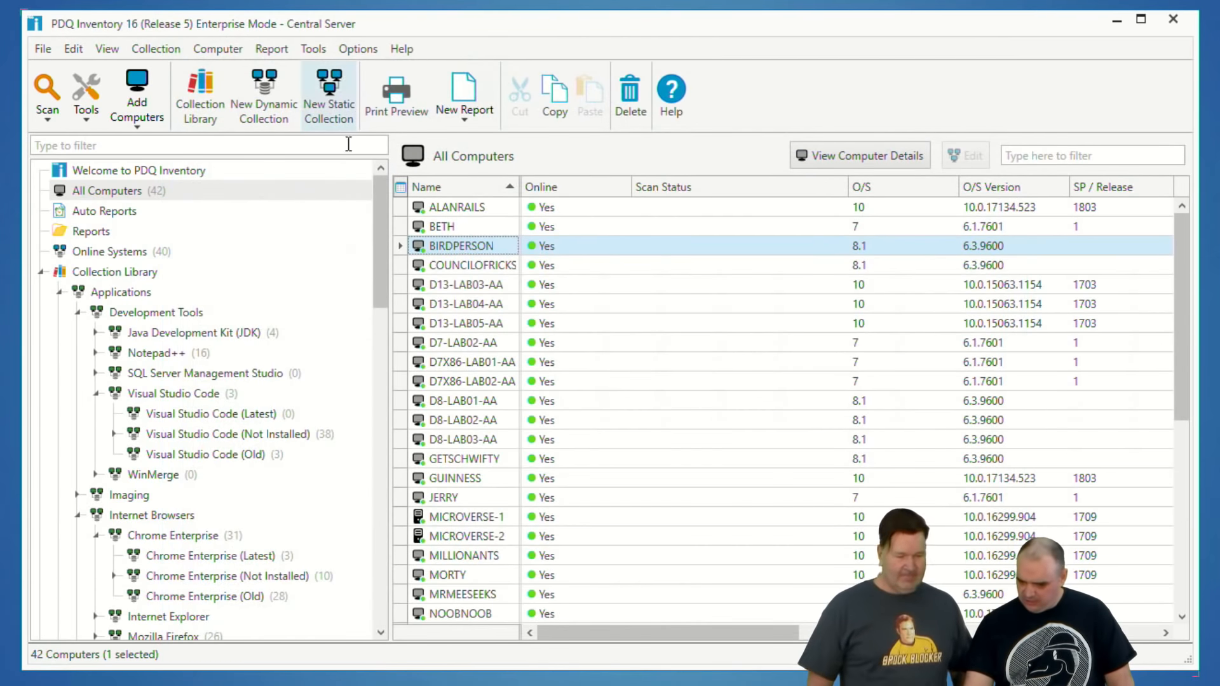
double_click(463, 242)
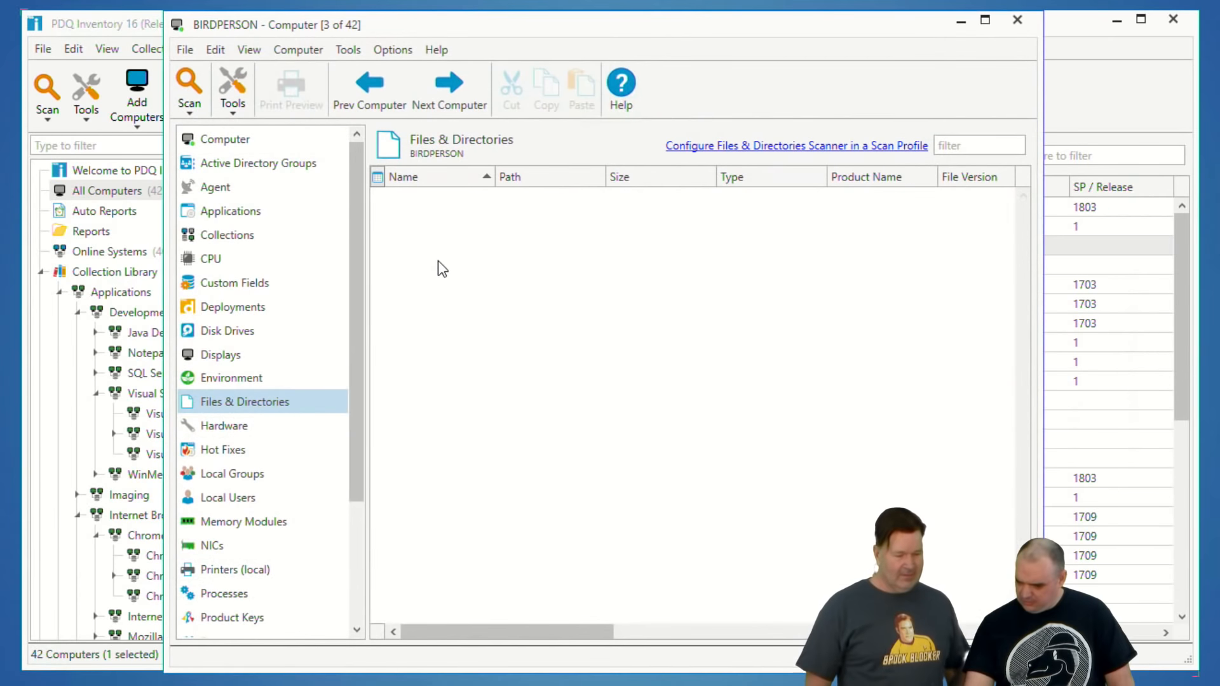
left_click(1020, 24)
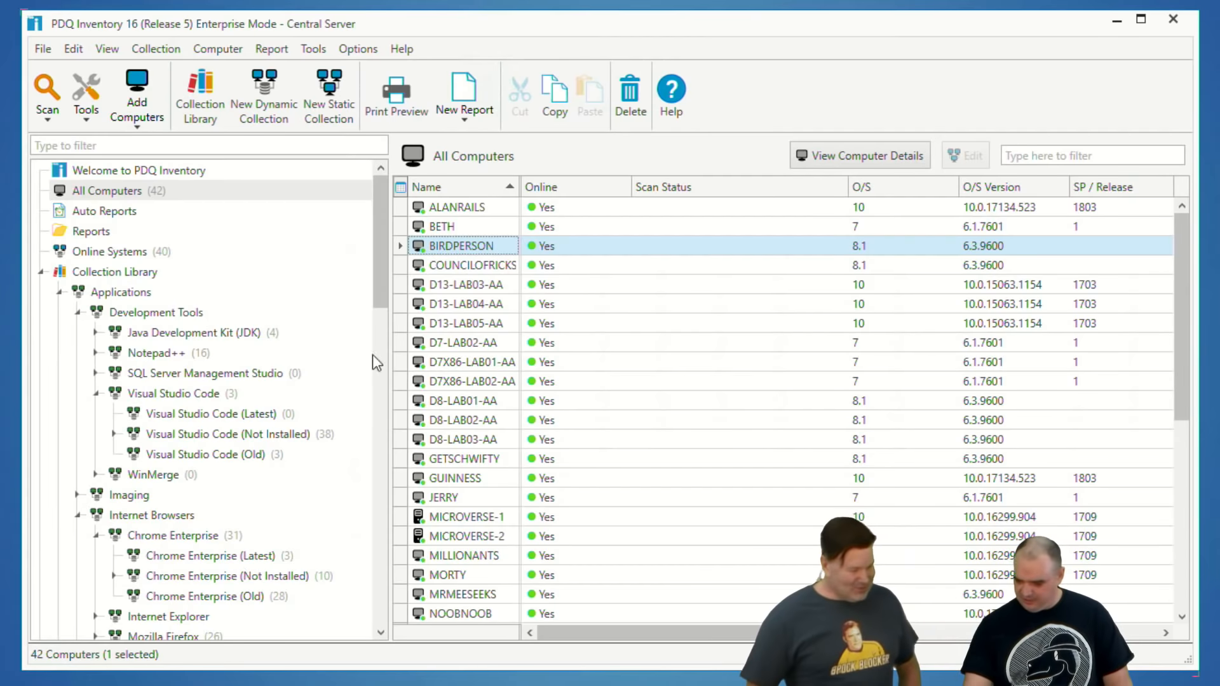
scroll(215, 451, "down", 20)
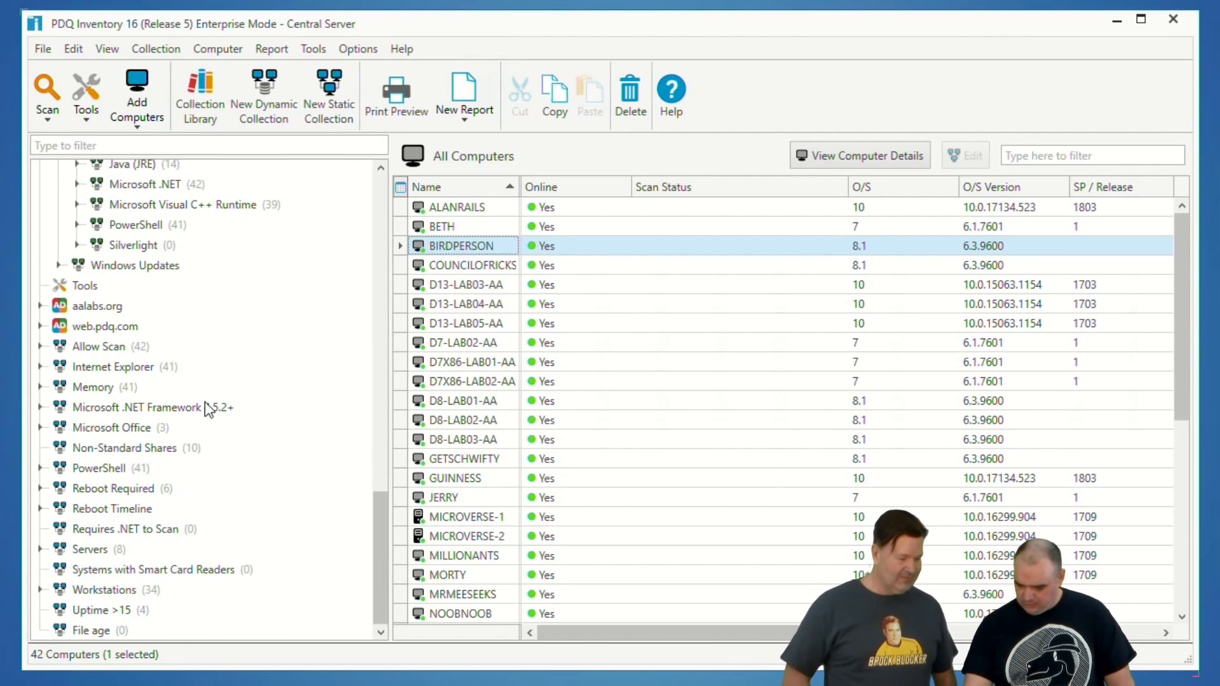
scroll(356, 224, "up", 4)
double_click(484, 246)
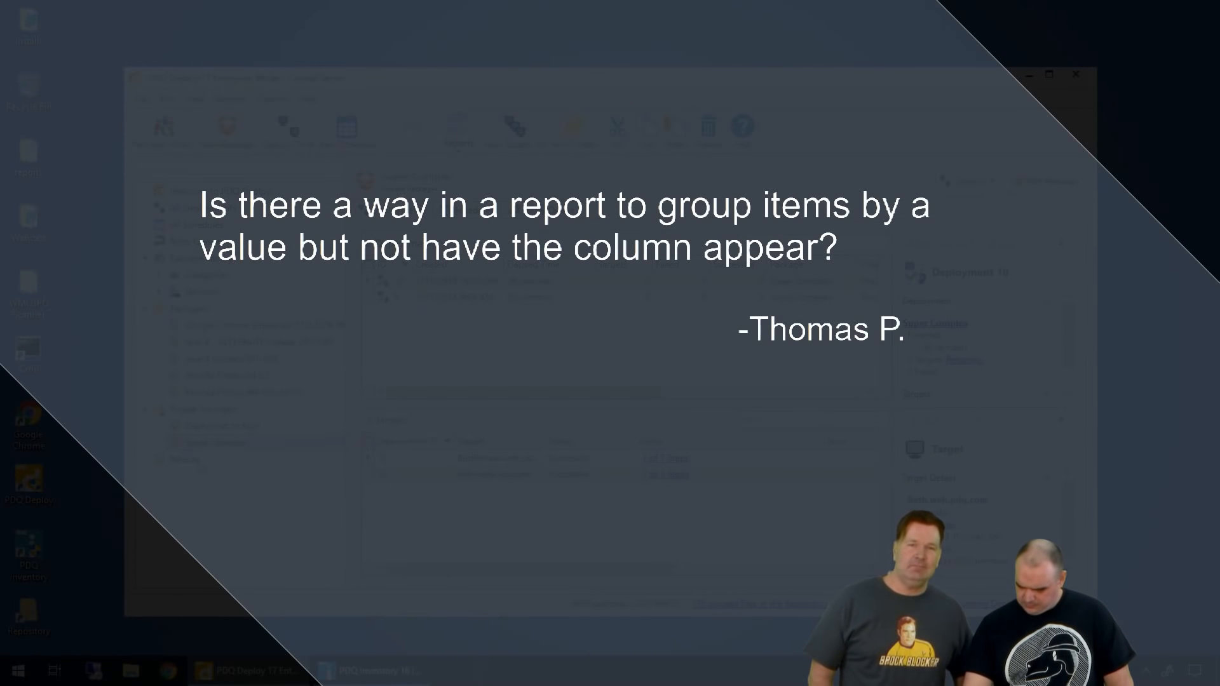
Step: Switch to PDQ Deploy and open the Step 1 output log of the Super Complex deployment to BIRDPERSON
left_click(666, 459)
left_click(349, 114)
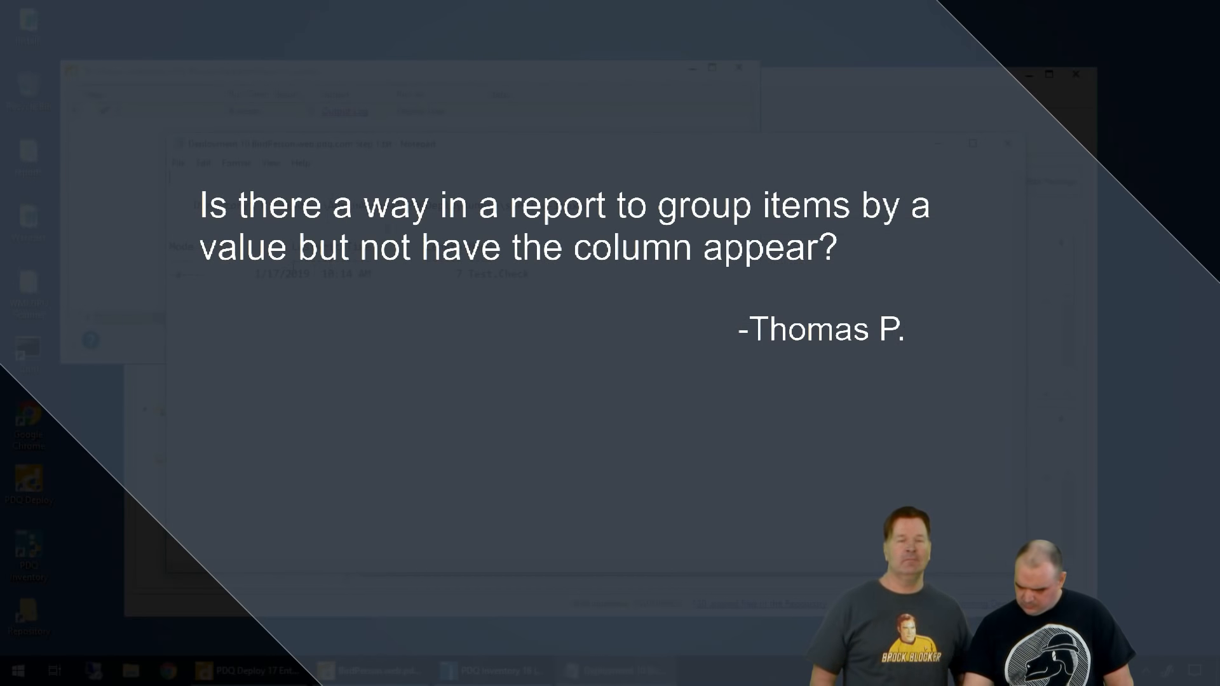
Step: Close the output log and deployment details, then review the PowerShell step of the Super Complex package and close the package
left_click(1009, 143)
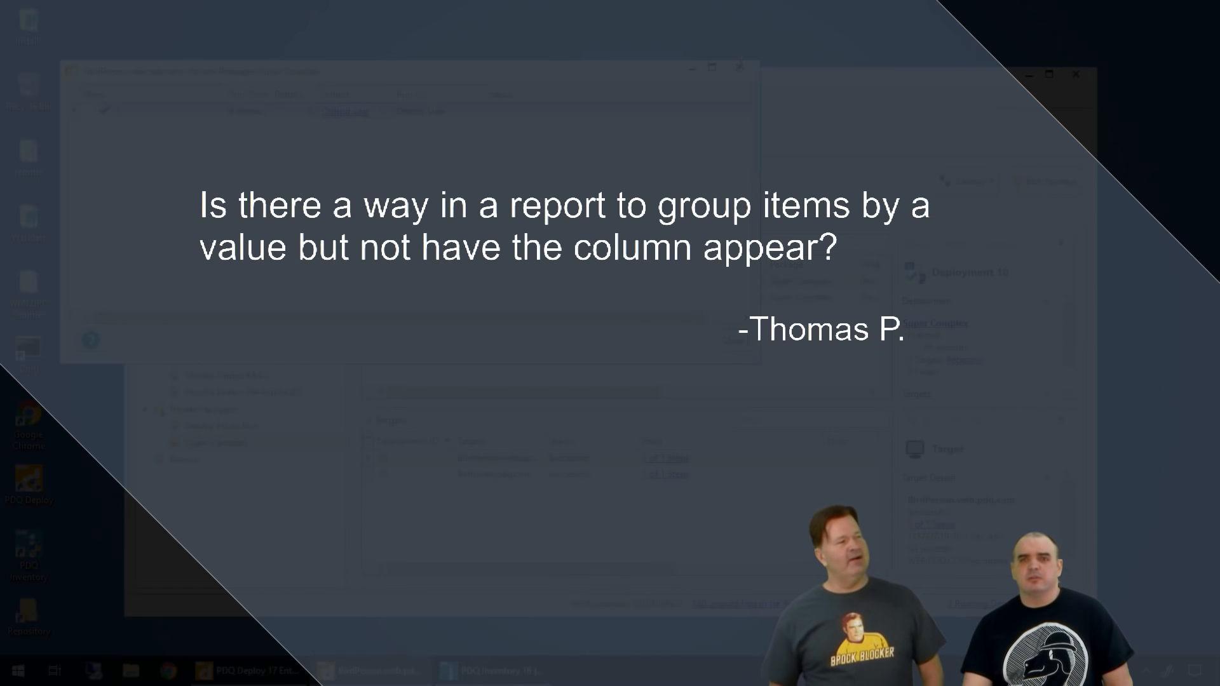
left_click(741, 66)
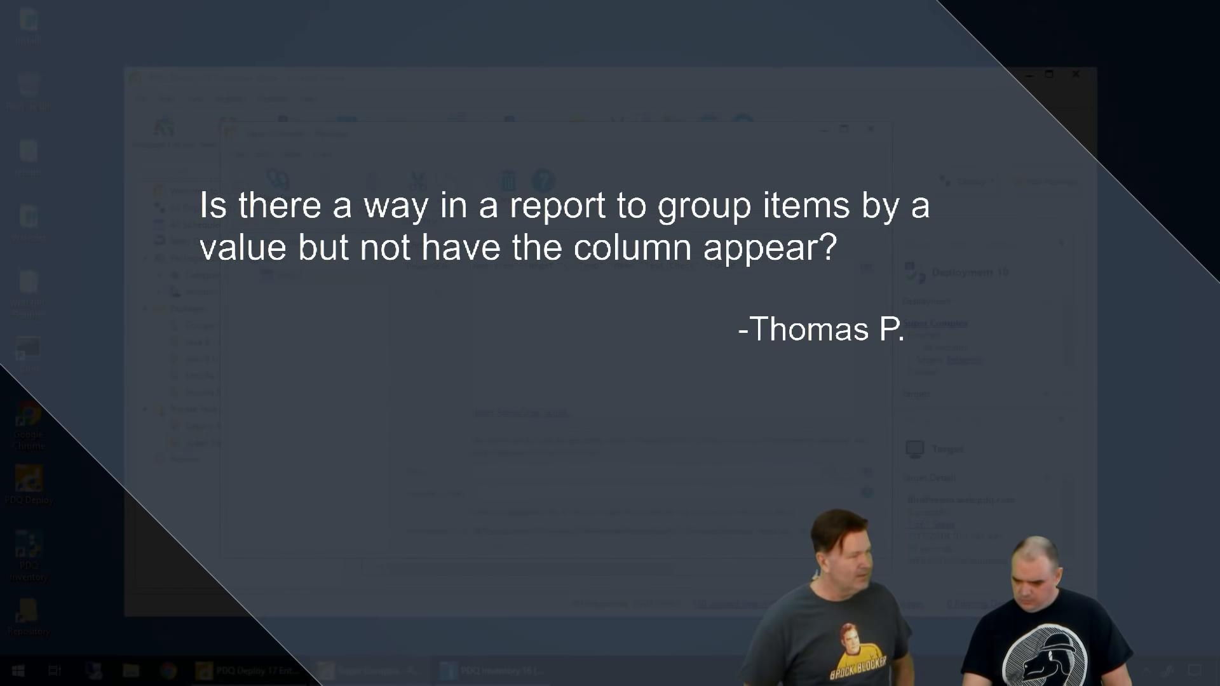
double_click(219, 443)
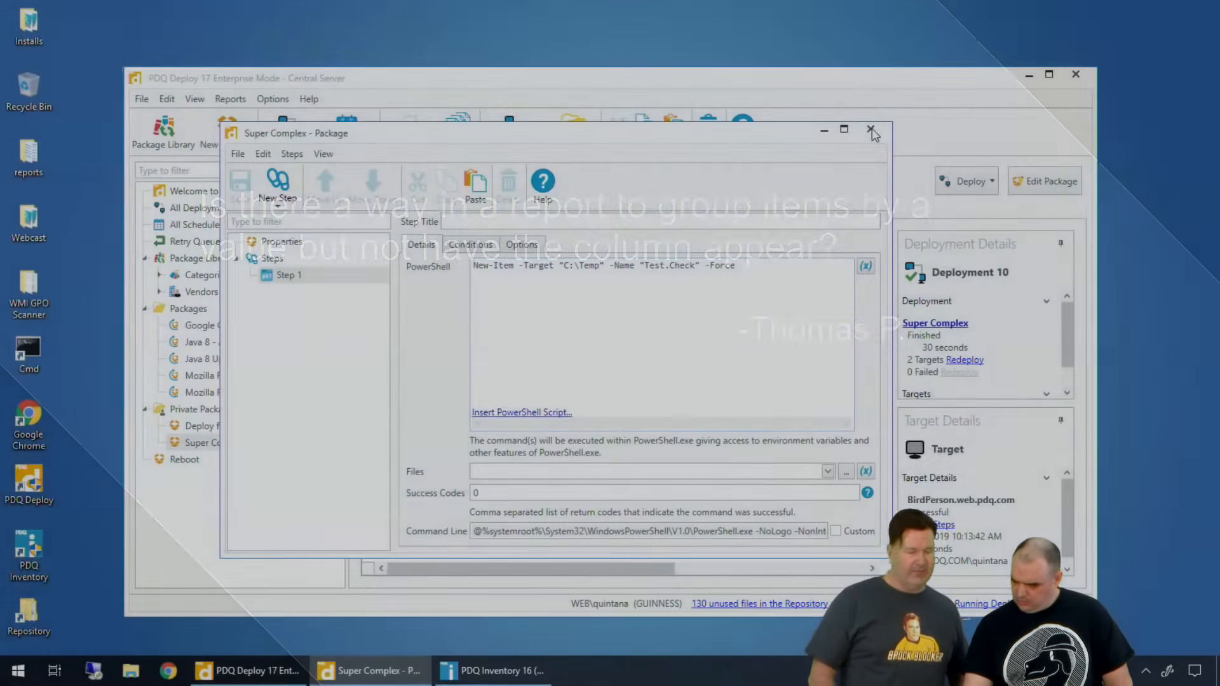
left_click(870, 130)
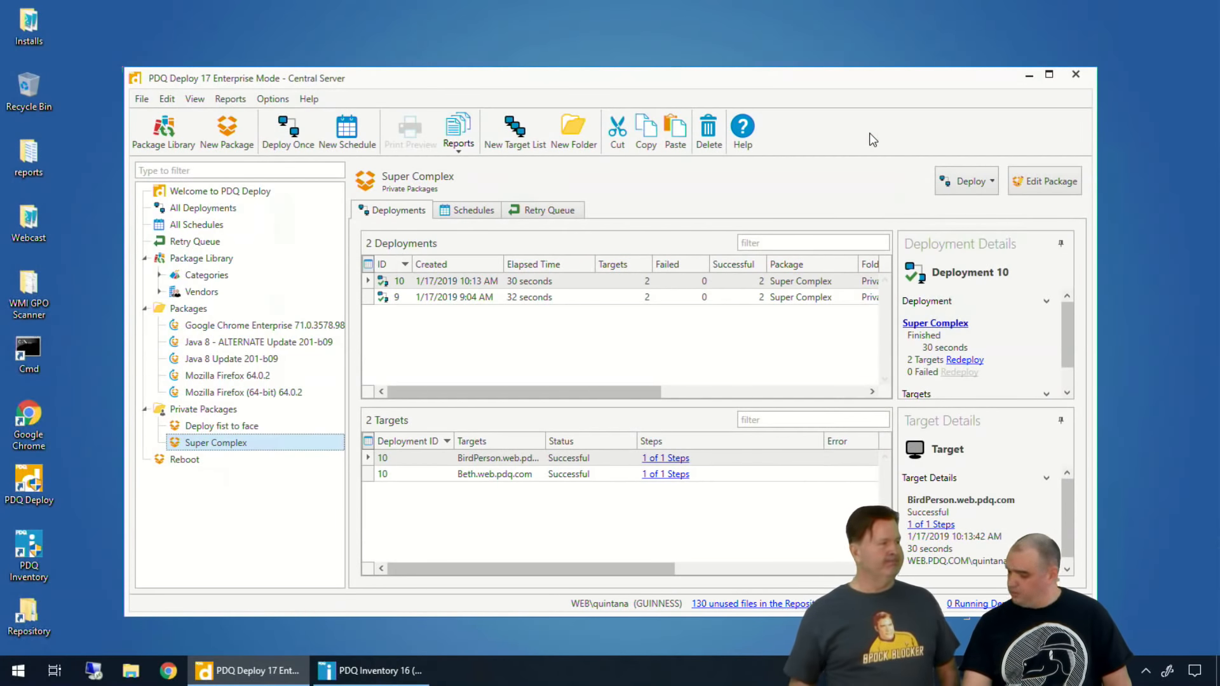
Step: Switch to PDQ Inventory and run the Applications report on BIRDPERSON
left_click(324, 670)
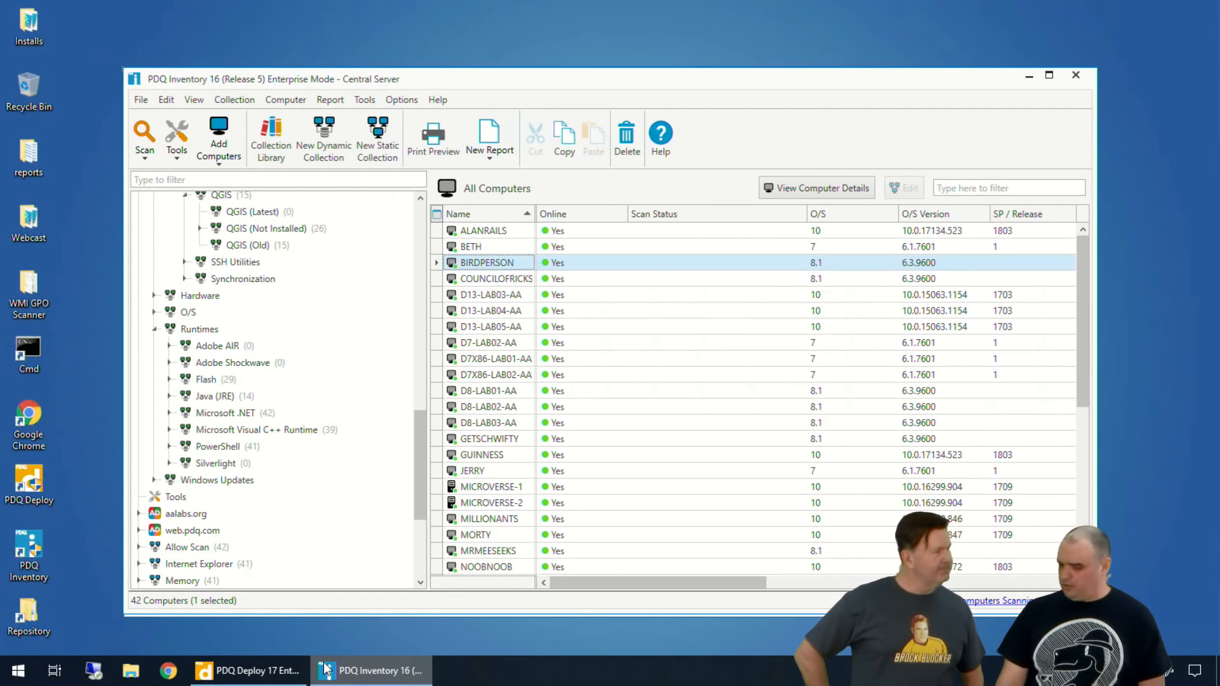
scroll(222, 499, "down", 4)
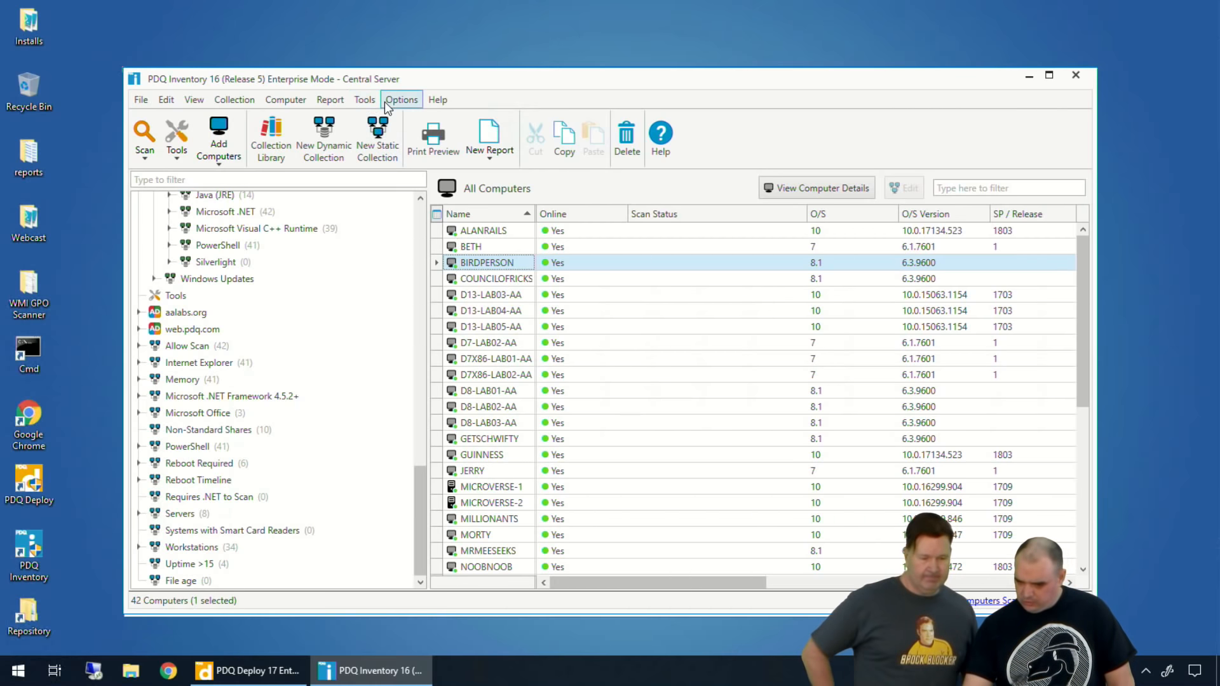
left_click(330, 100)
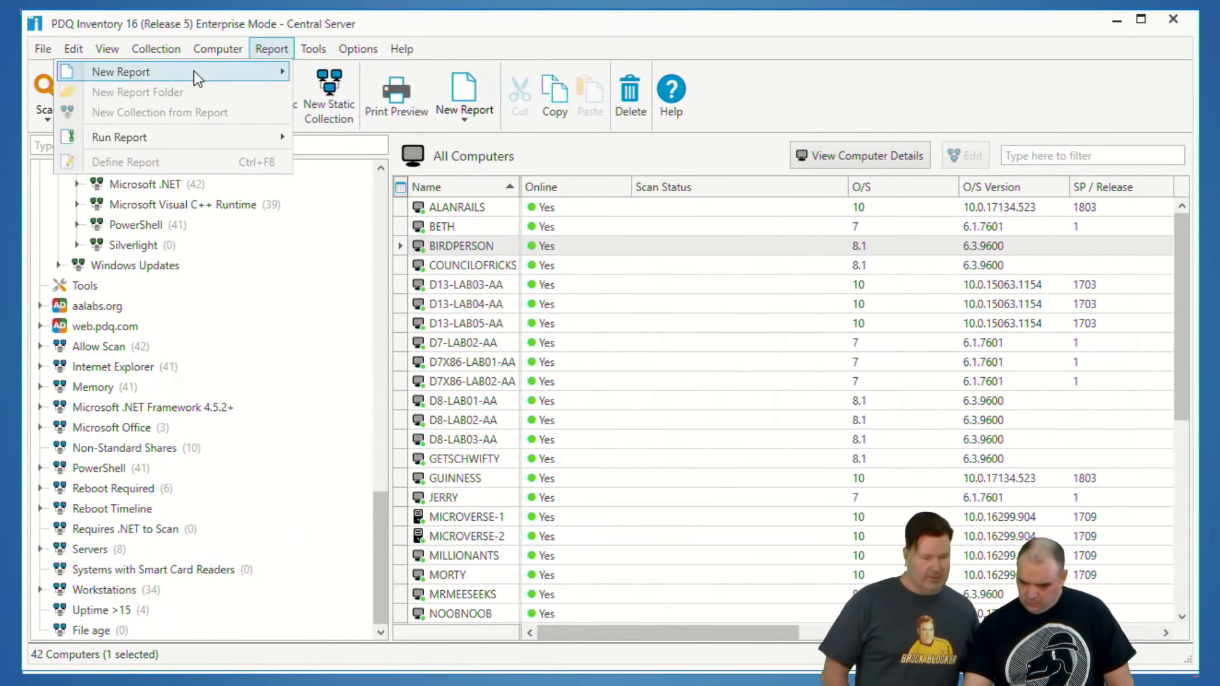
mouse_move(175, 137)
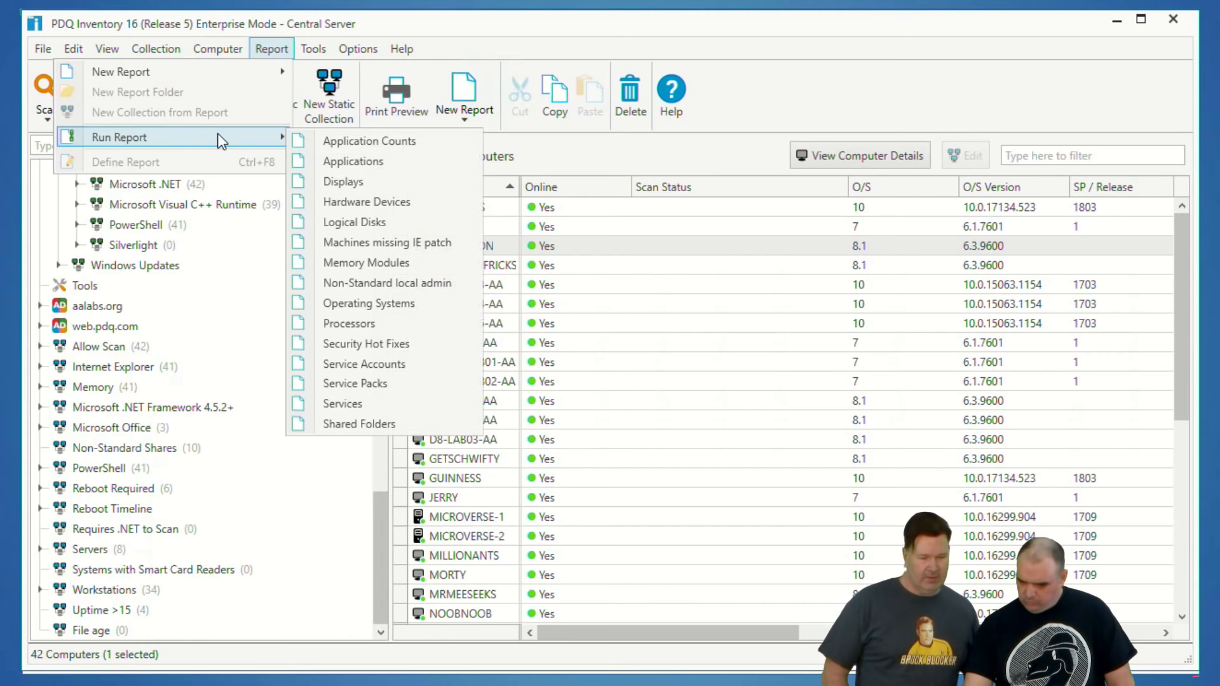
left_click(349, 156)
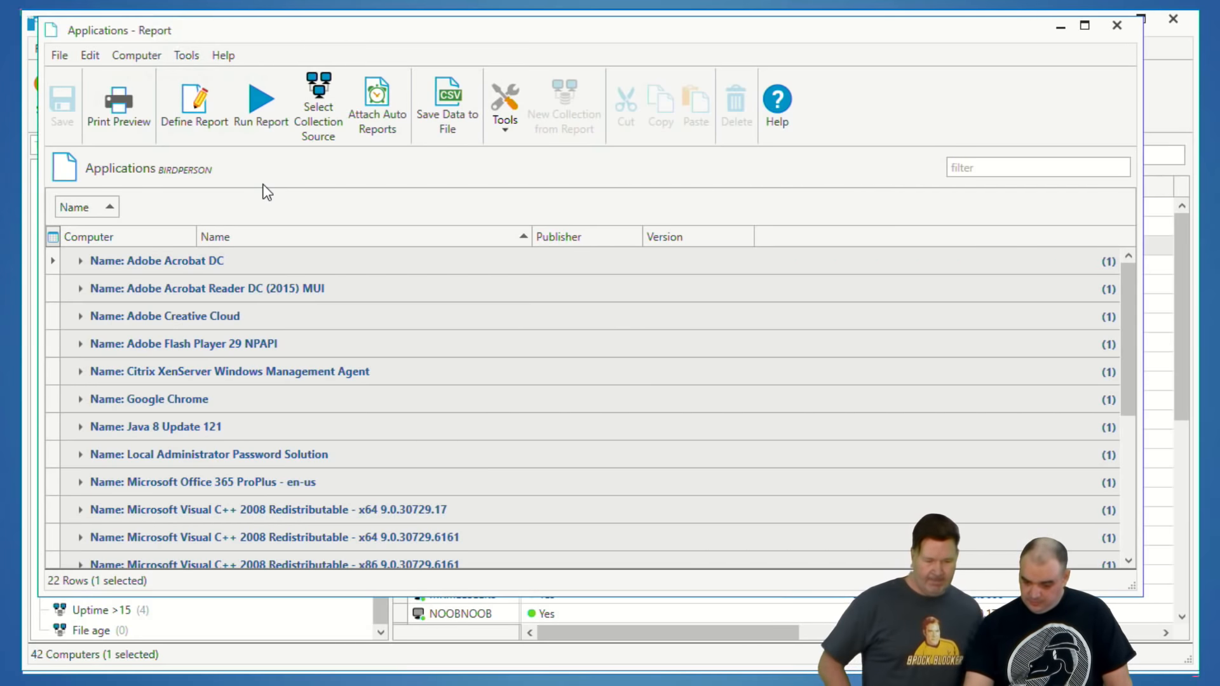
Step: Exclude the Publisher and Name columns of the Applications report from printing
right_click(570, 242)
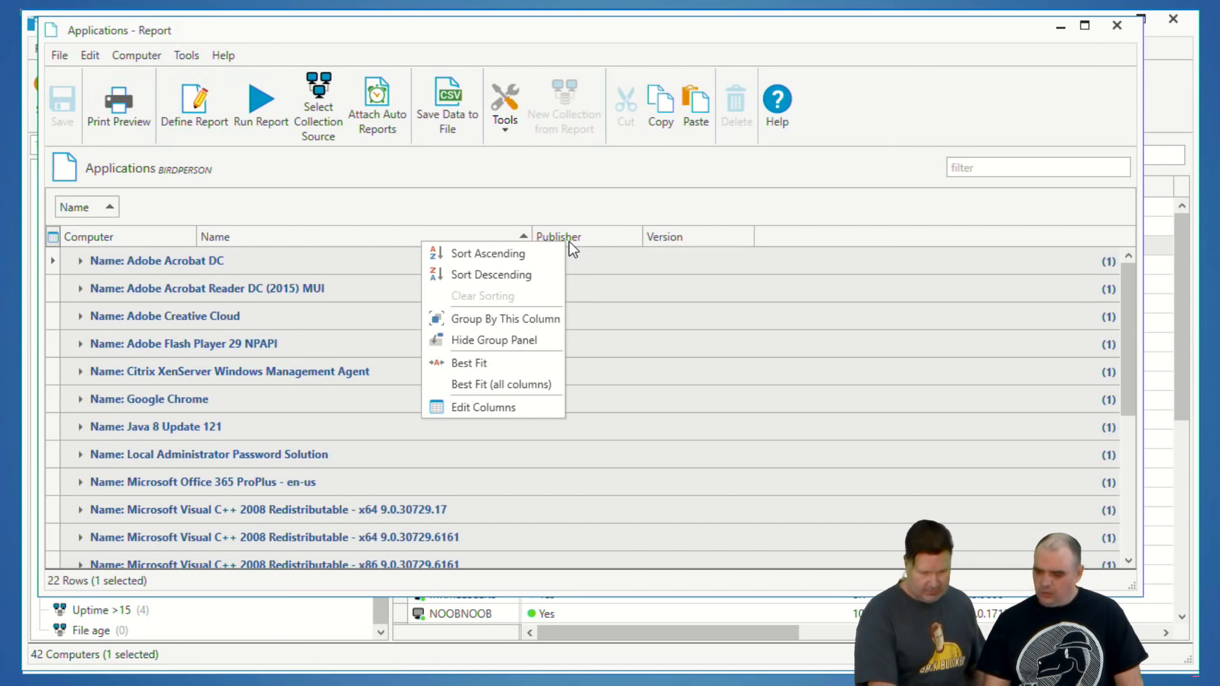
left_click(512, 406)
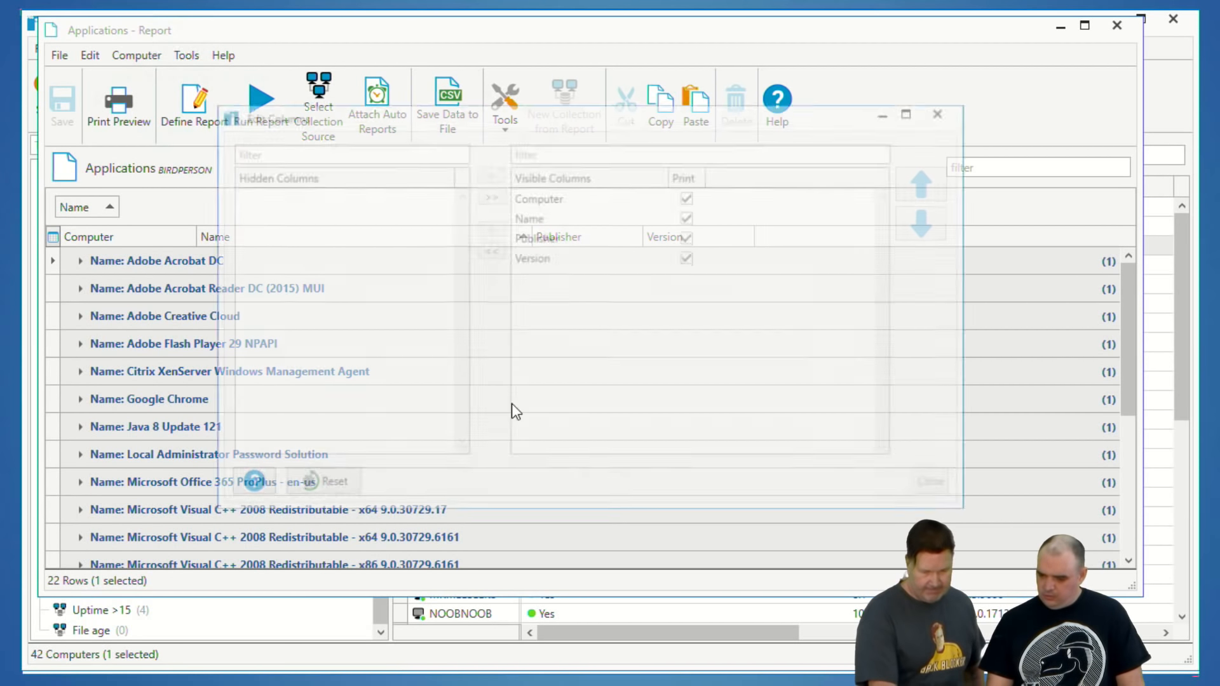
left_click(689, 237)
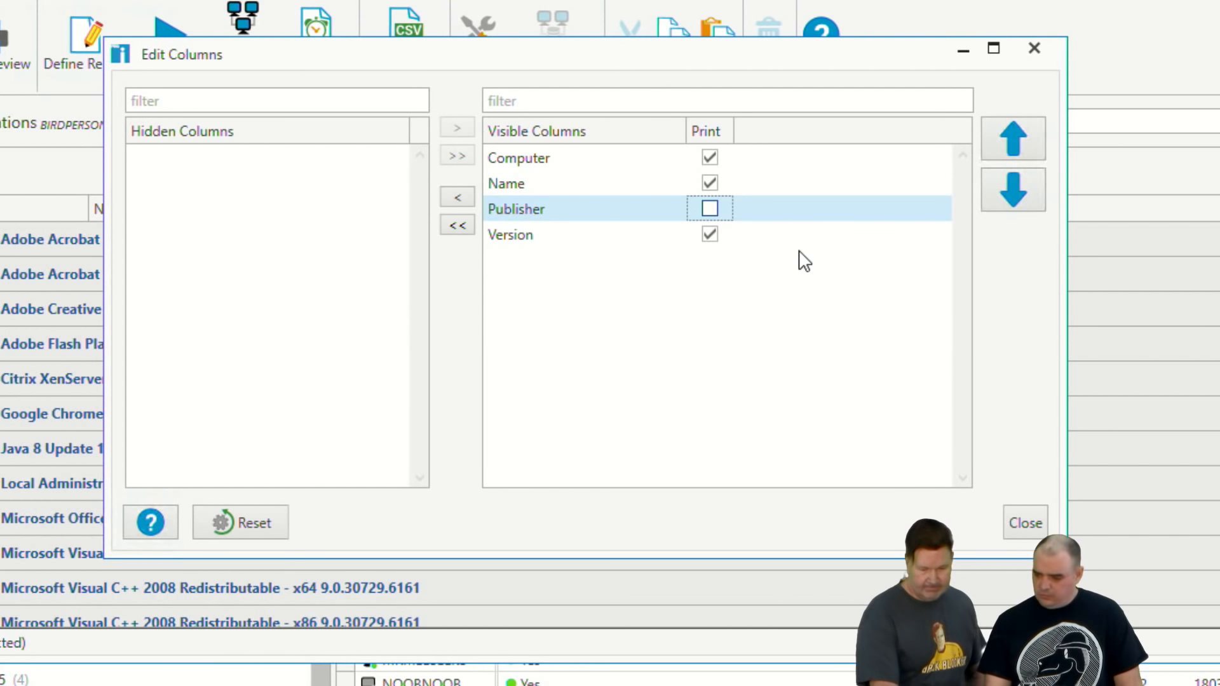
left_click(707, 189)
left_click(710, 184)
left_click(1017, 522)
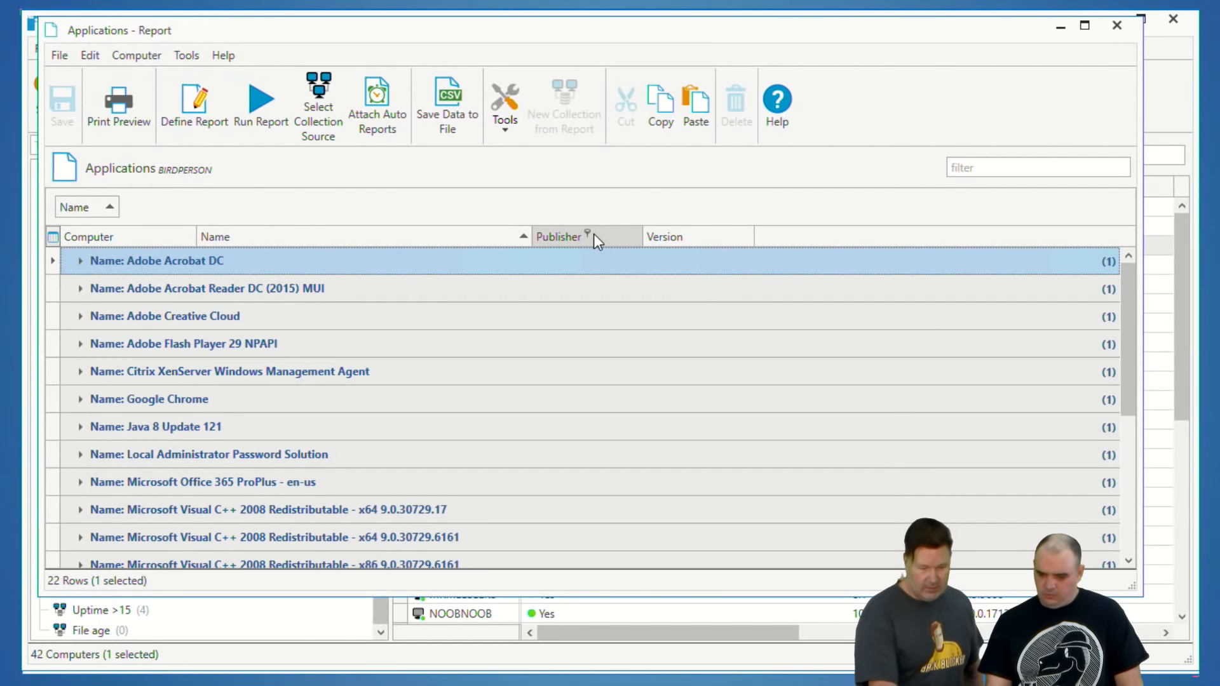
Step: Hide the Publisher and Name columns in the Applications report, leaving only Computer and Version visible
right_click(590, 212)
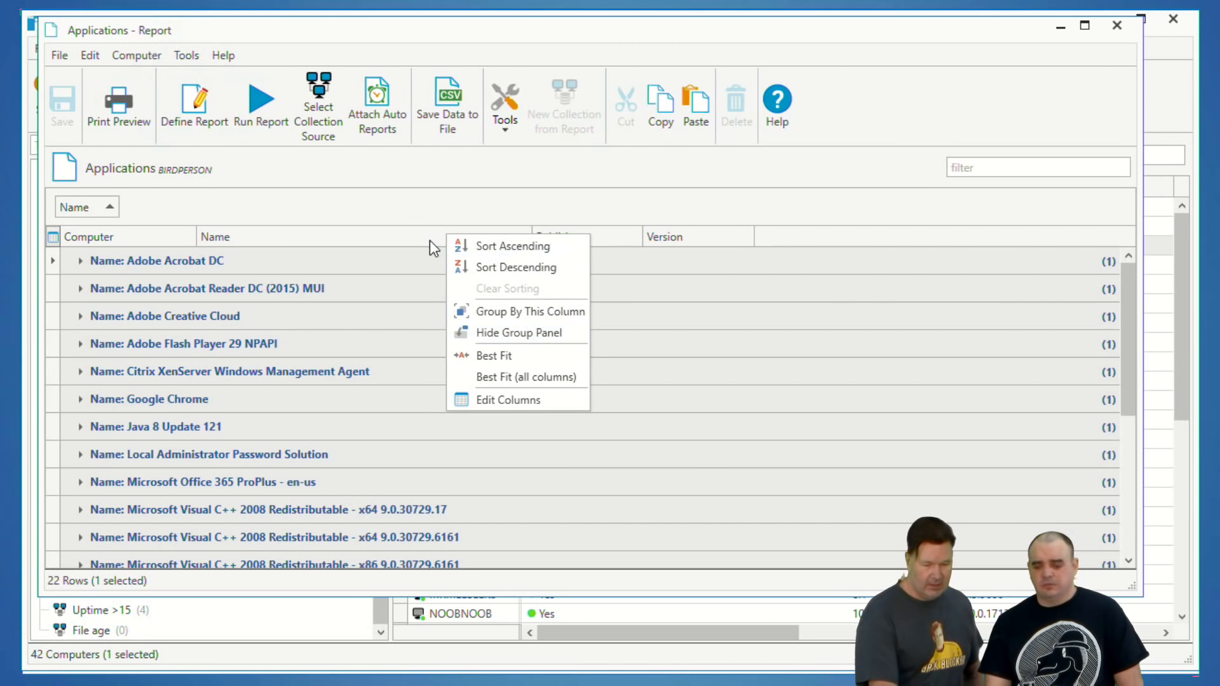
left_click(495, 401)
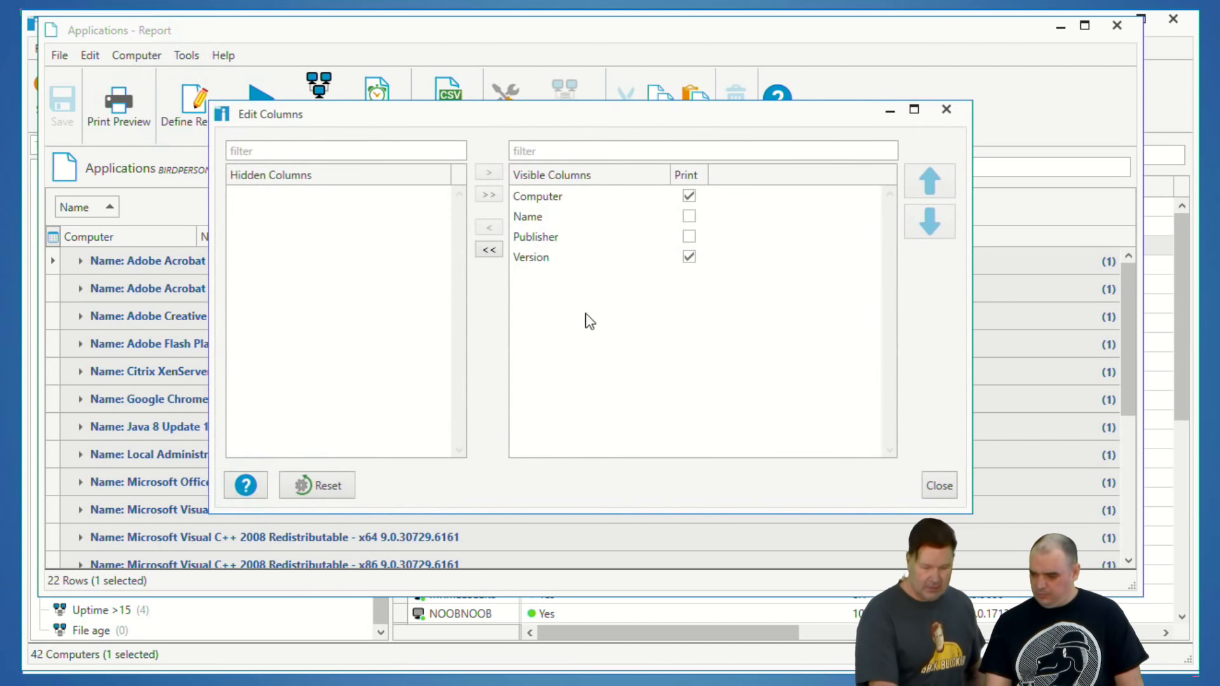
left_click(544, 217)
left_click(550, 236)
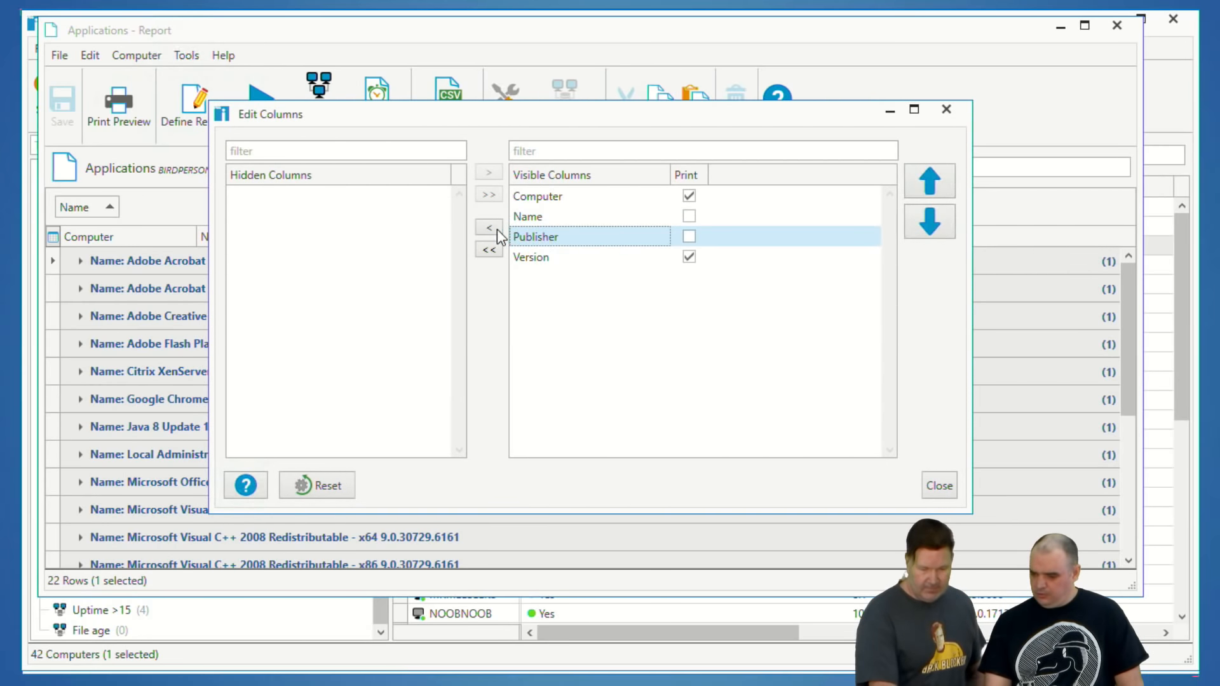
left_click(490, 227)
left_click(522, 216)
left_click(490, 228)
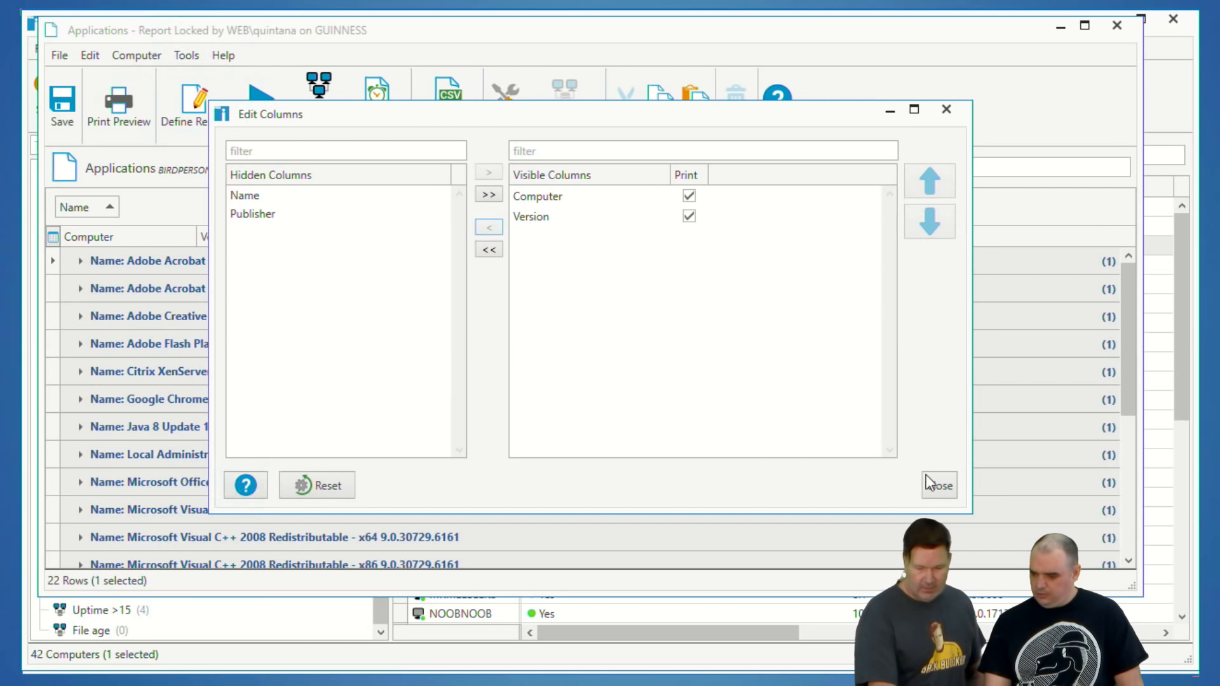
left_click(939, 485)
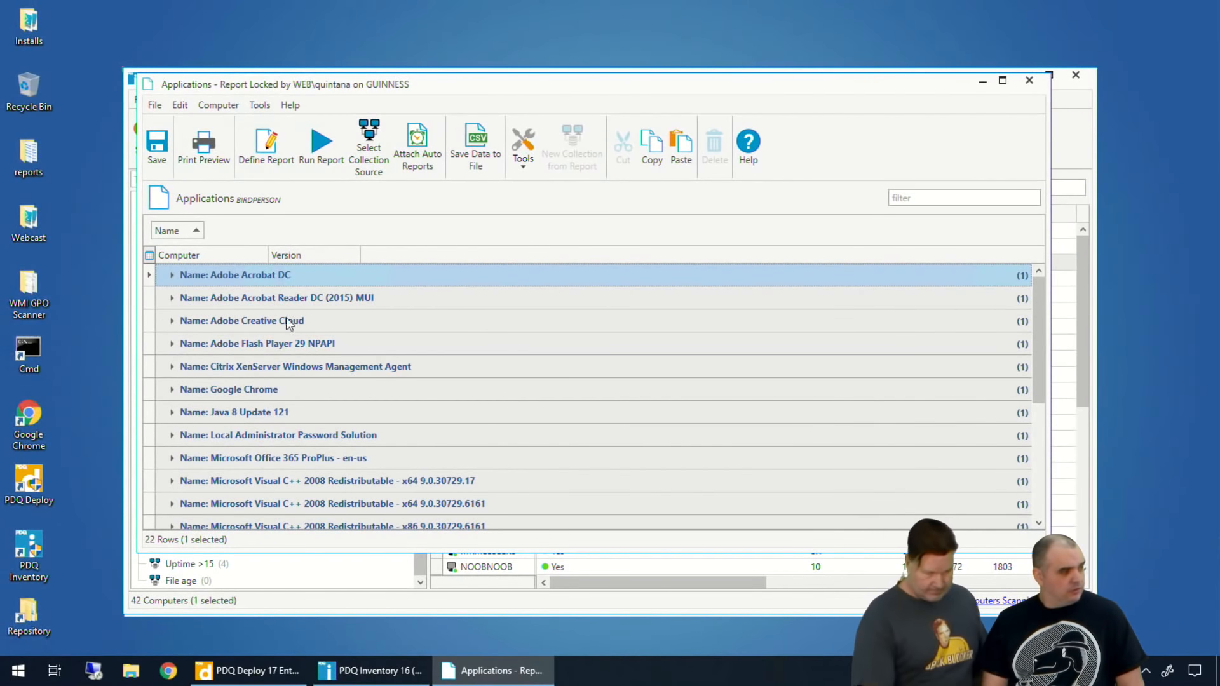
Step: Expand the Adobe Acrobat DC group in the report and close the report without saving the changes
left_click(173, 276)
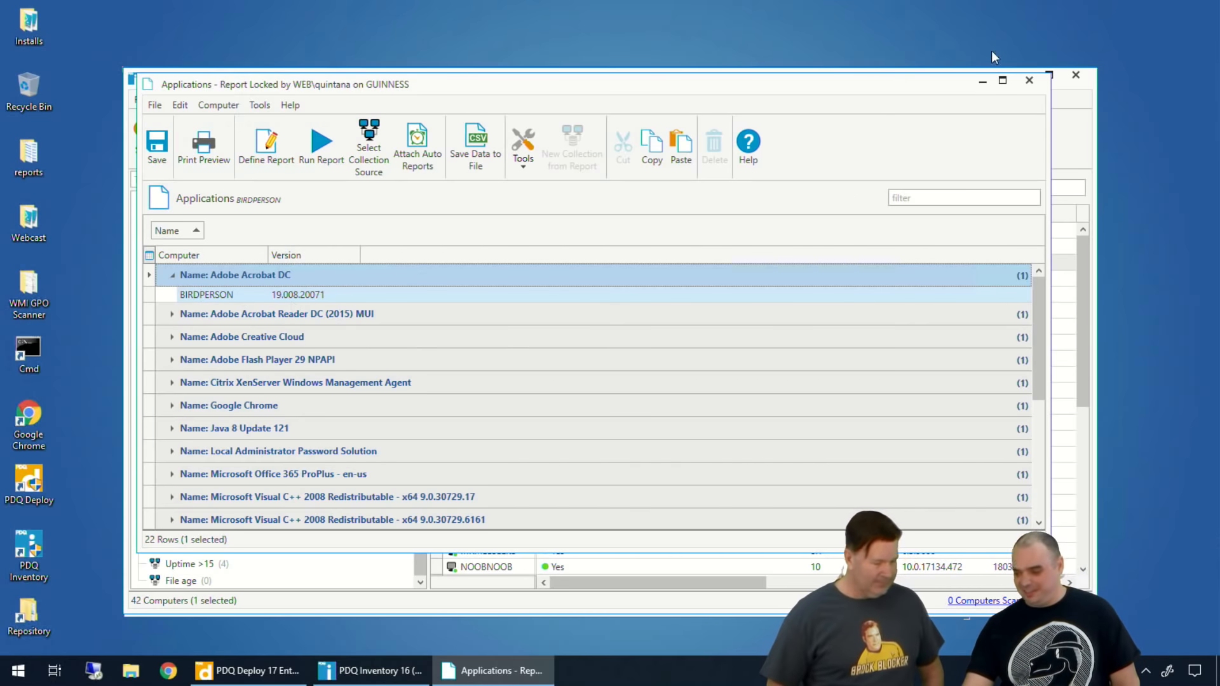
left_click(1030, 81)
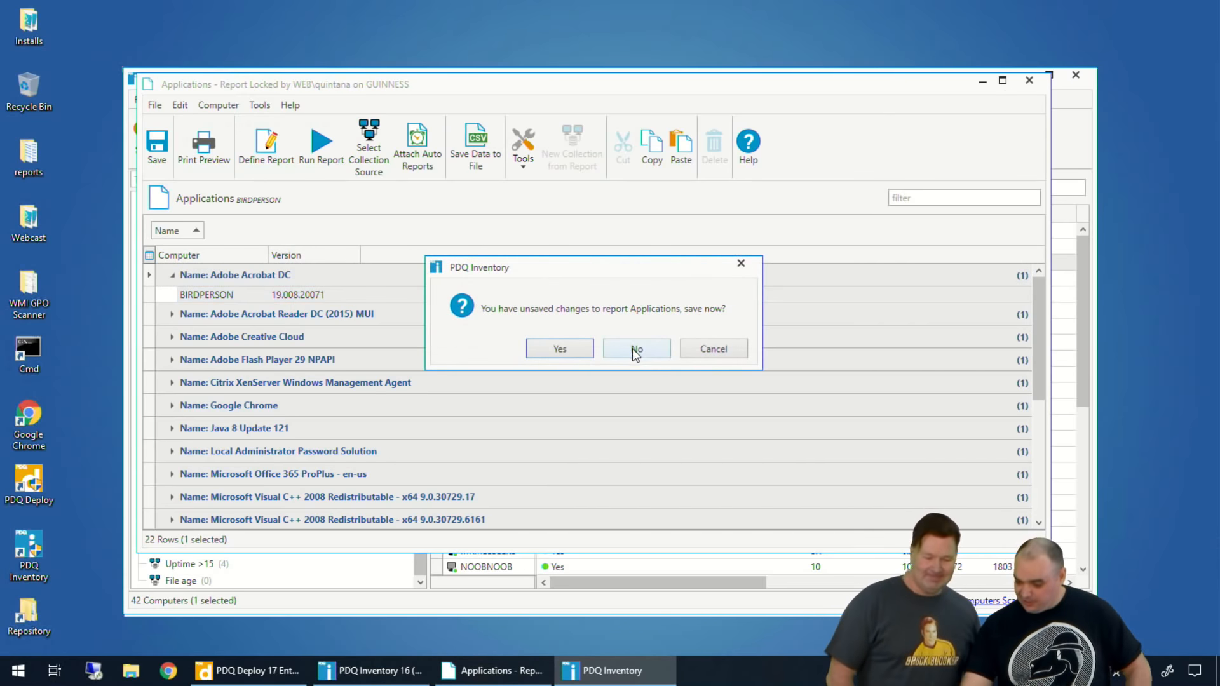
left_click(632, 348)
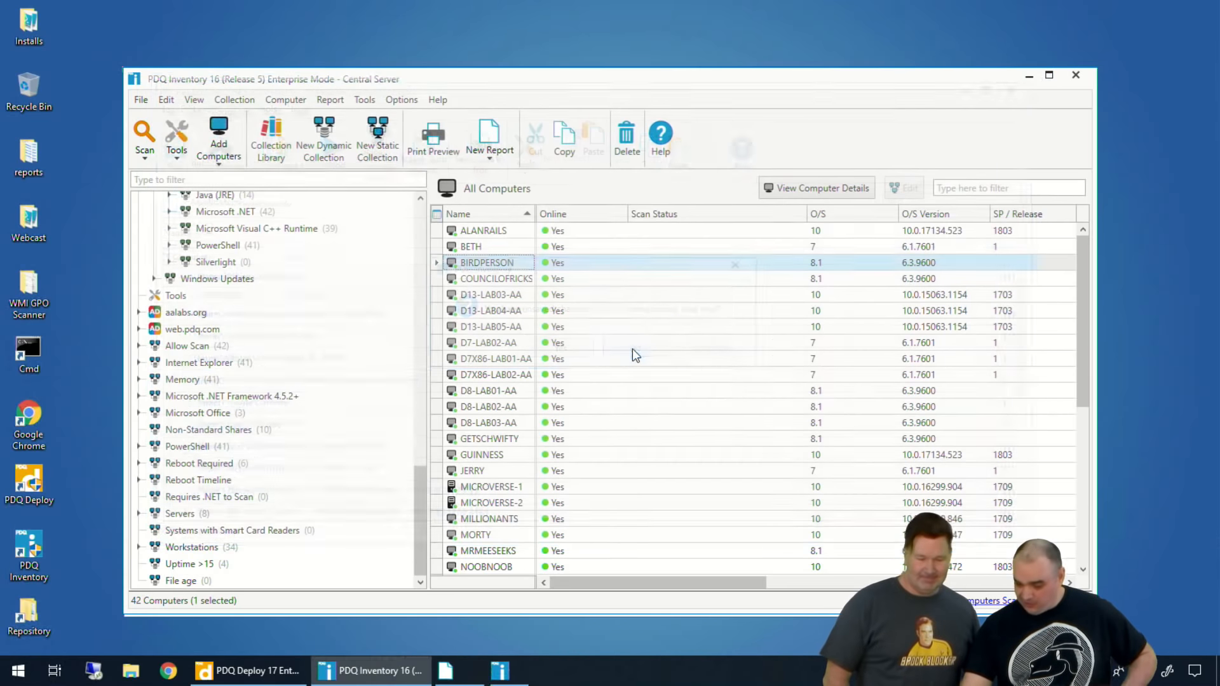
Step: Recheck the scanned Files & Directories of BIRDPERSON and close its computer details
double_click(476, 264)
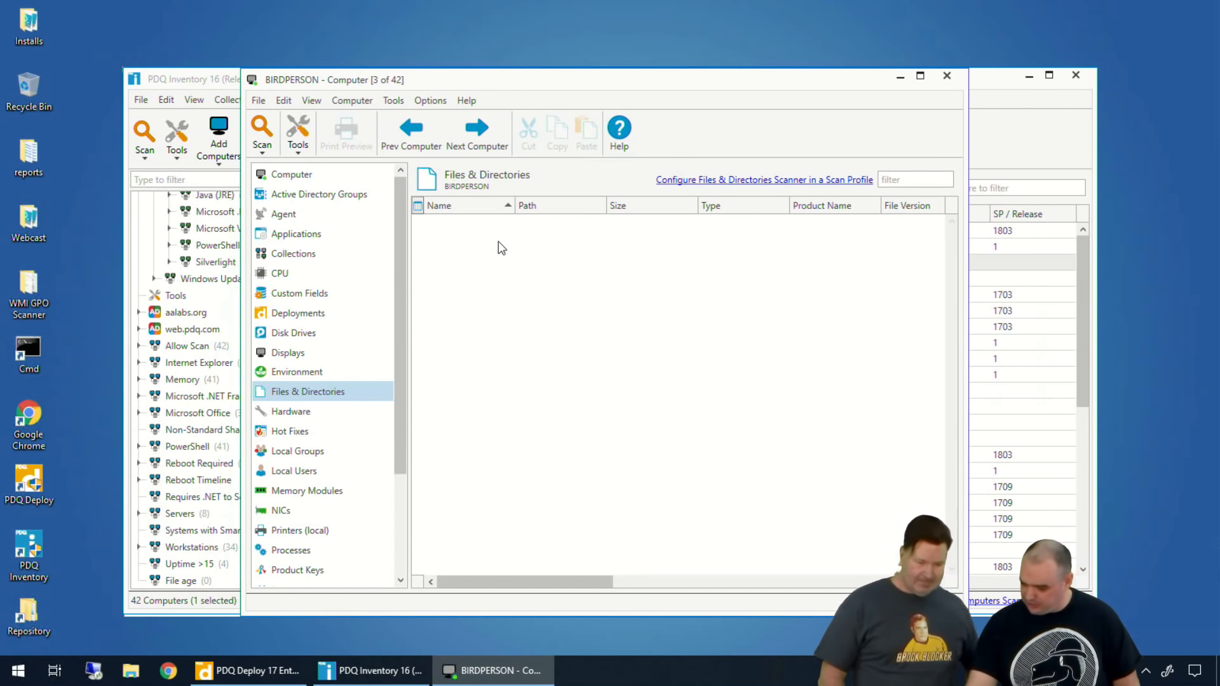
left_click(948, 74)
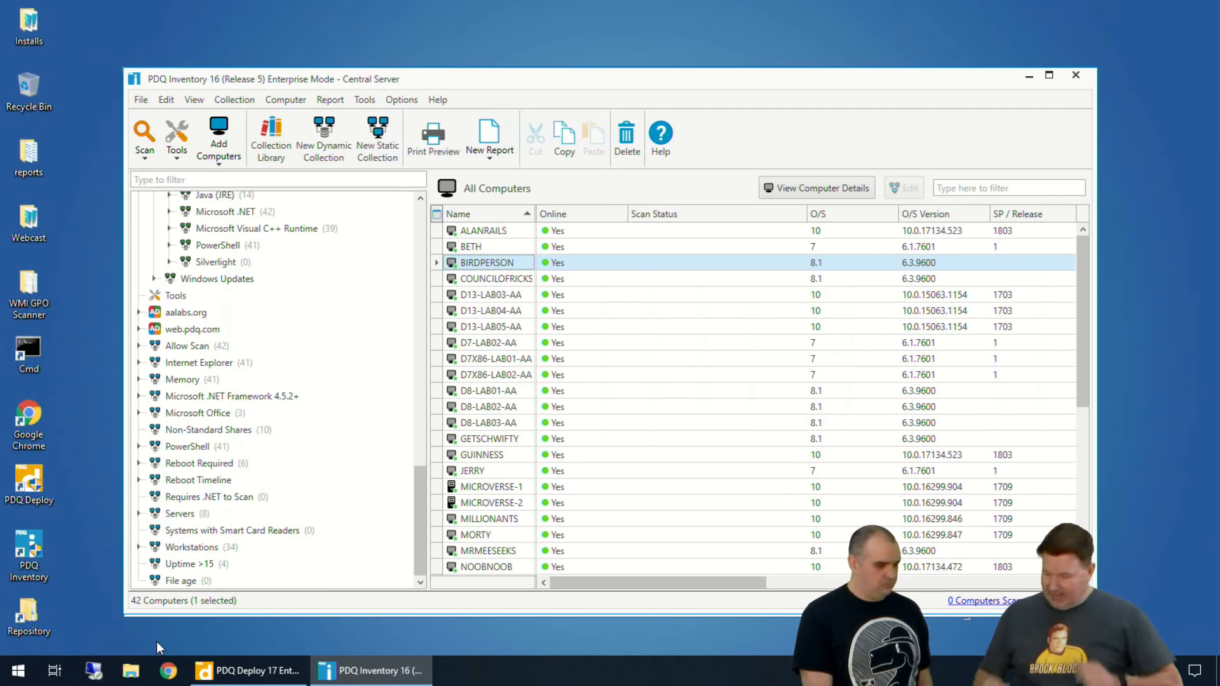
Step: Collapse the QGIS collection under Utilities in the Collection Library and copy it
scroll(228, 372, "up", 5)
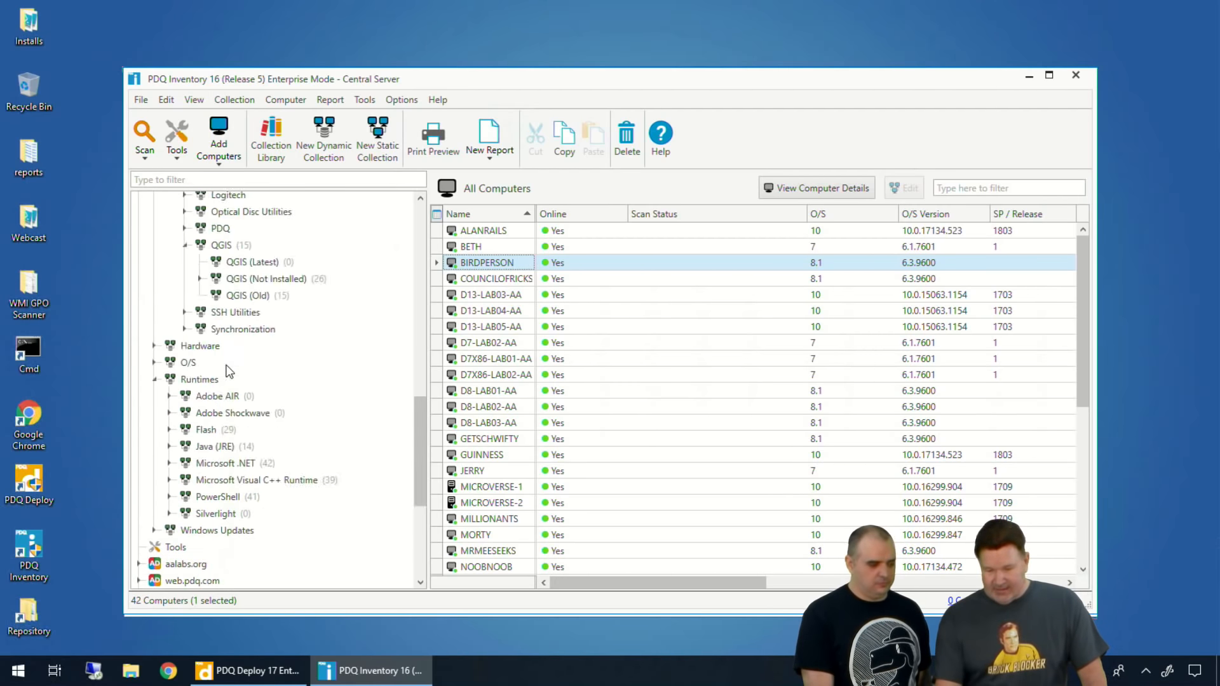
scroll(213, 374, "up", 2)
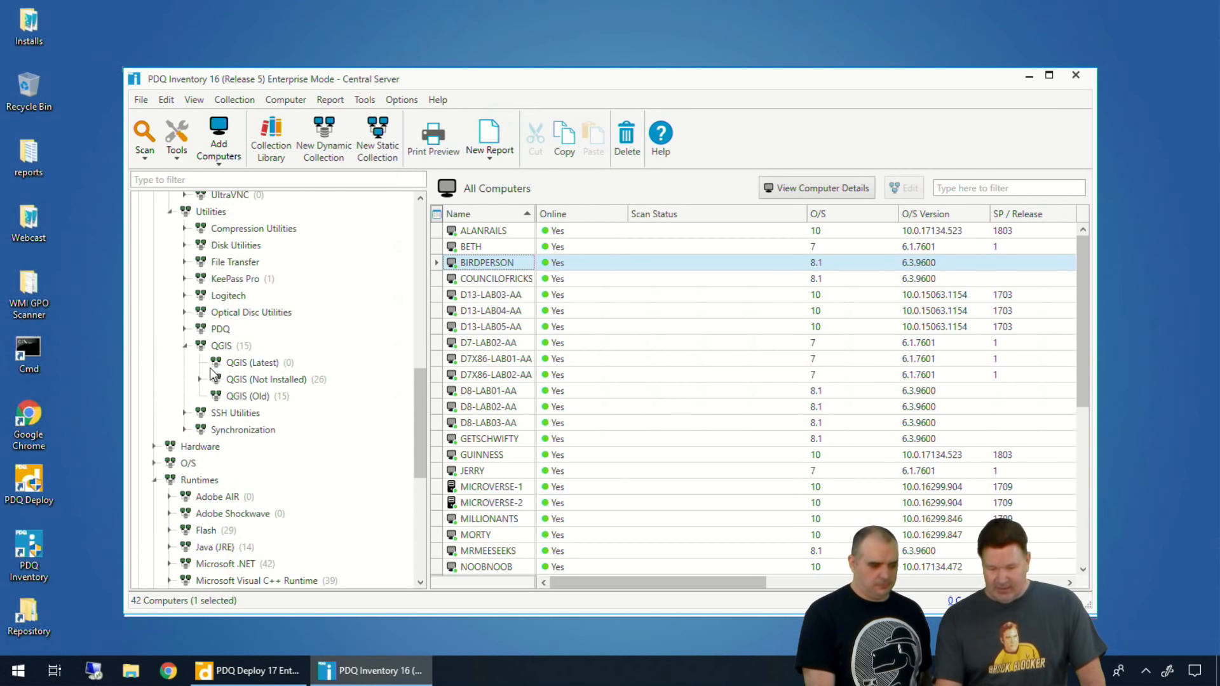
left_click(185, 347)
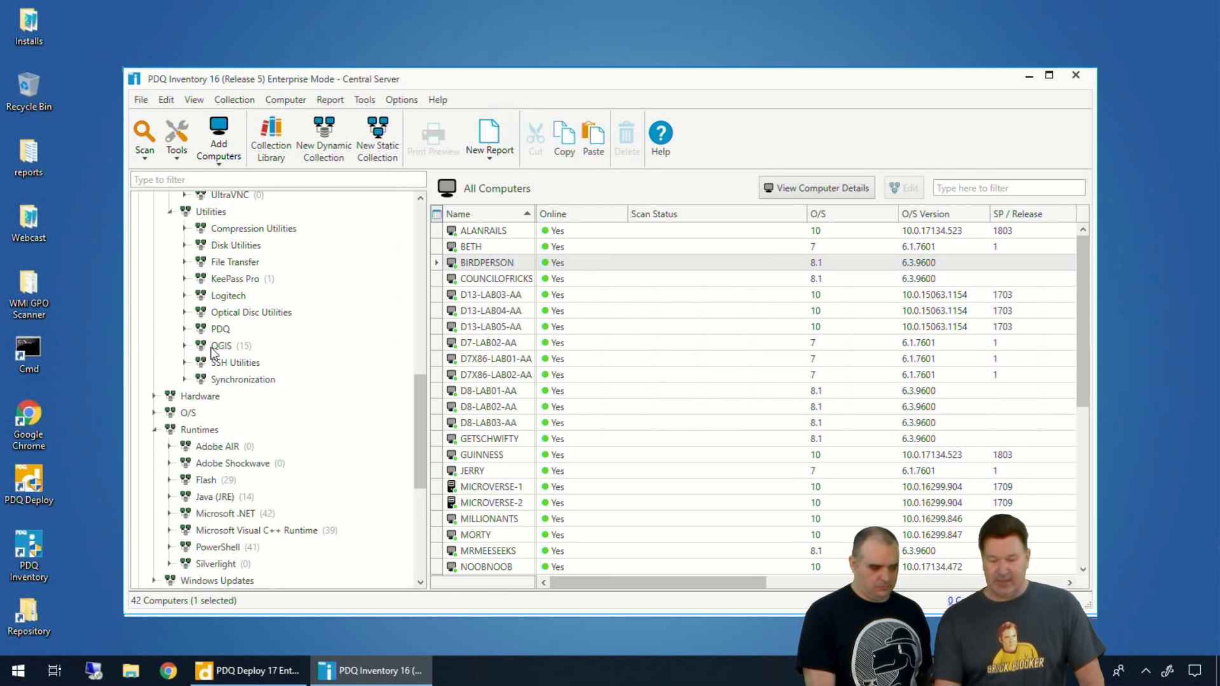
left_click(218, 348)
right_click(221, 350)
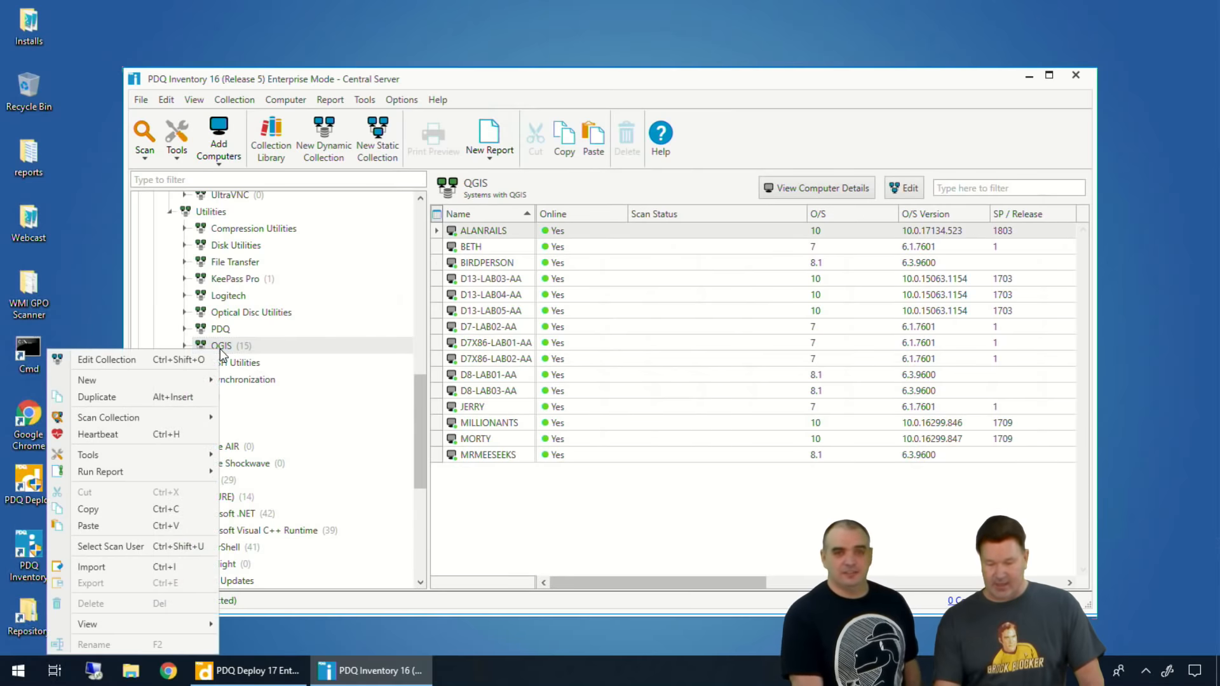
left_click(95, 510)
Step: Paste the copied QGIS collection onto All Computers to create a copy at the top level of the tree
scroll(167, 459, "down", 4)
scroll(194, 433, "down", 2)
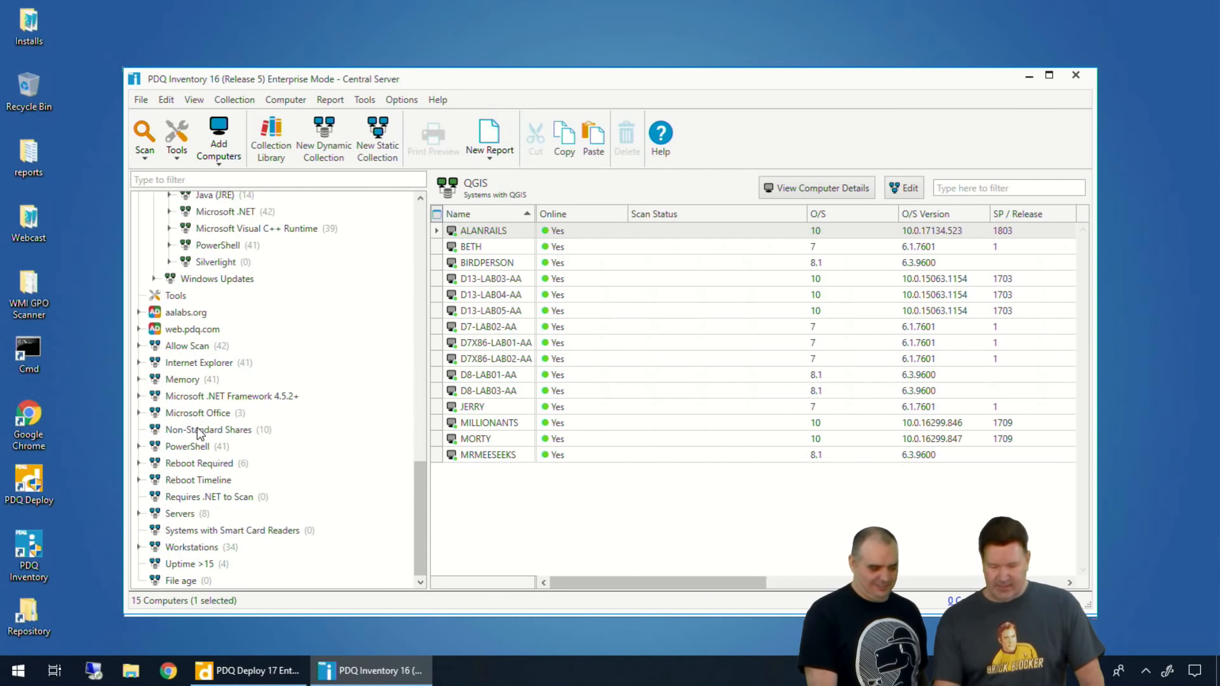
scroll(190, 420, "up", 7)
scroll(190, 403, "up", 10)
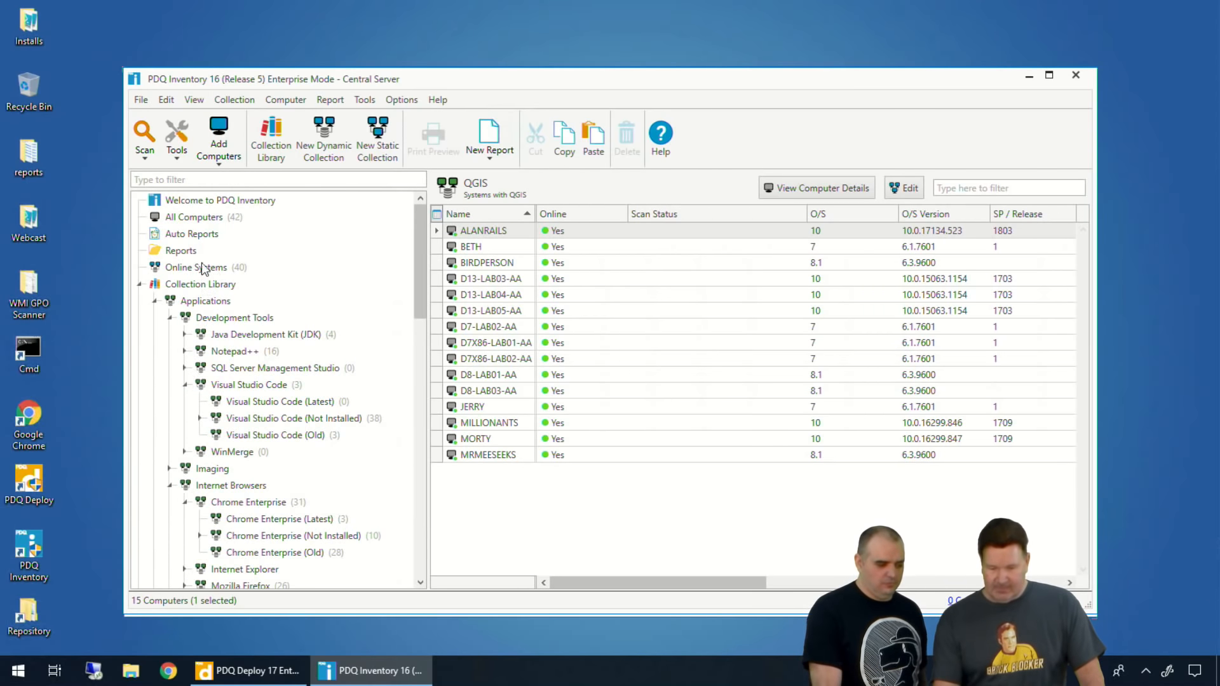
left_click(210, 217)
right_click(208, 219)
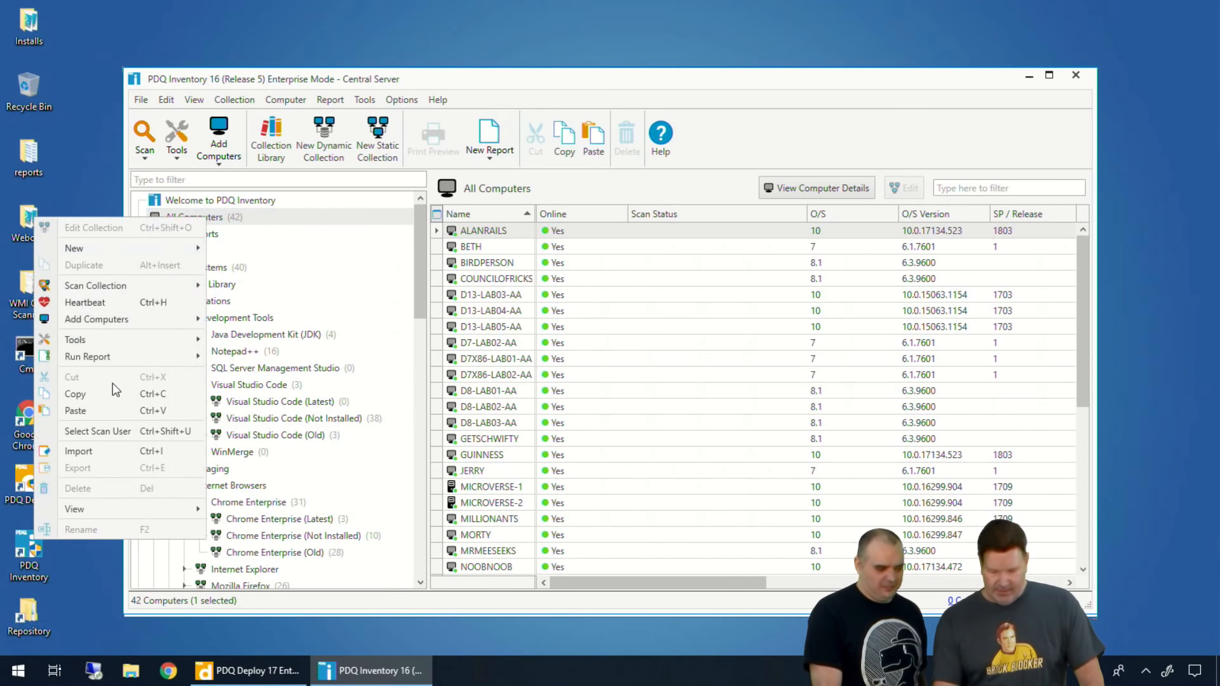
left_click(99, 410)
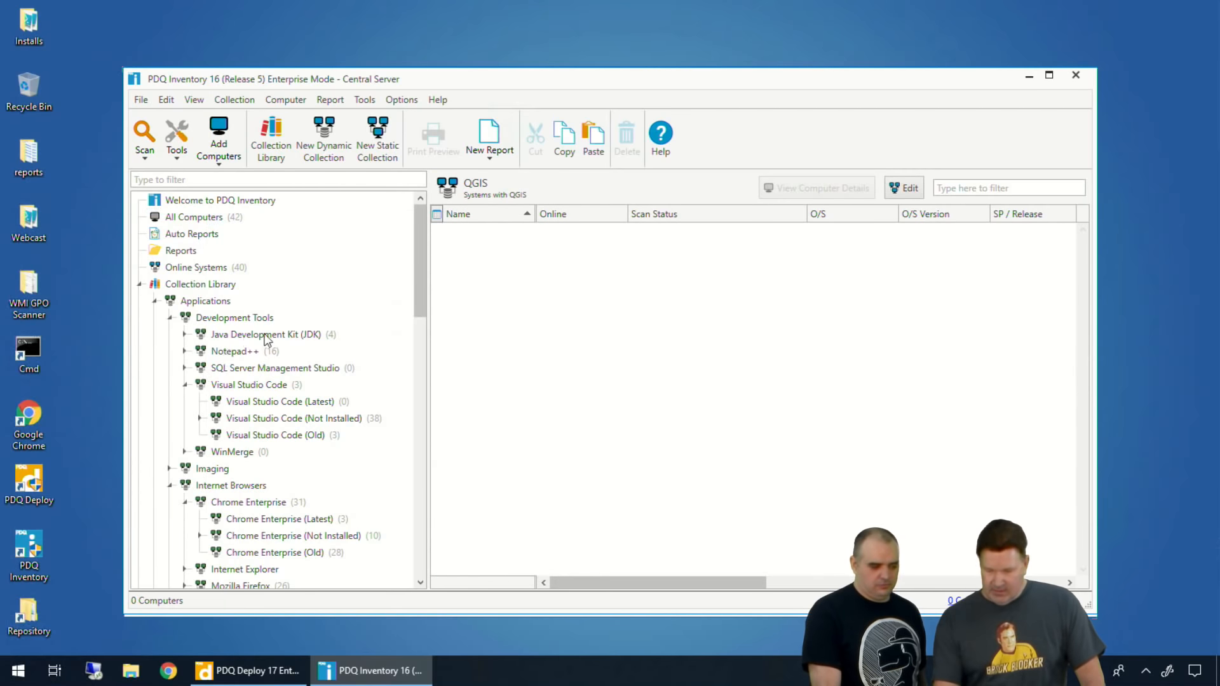
Step: Locate the pasted QGIS collection at the end of the tree and open the computer details of ALANRAILS
scroll(274, 356, "down", 15)
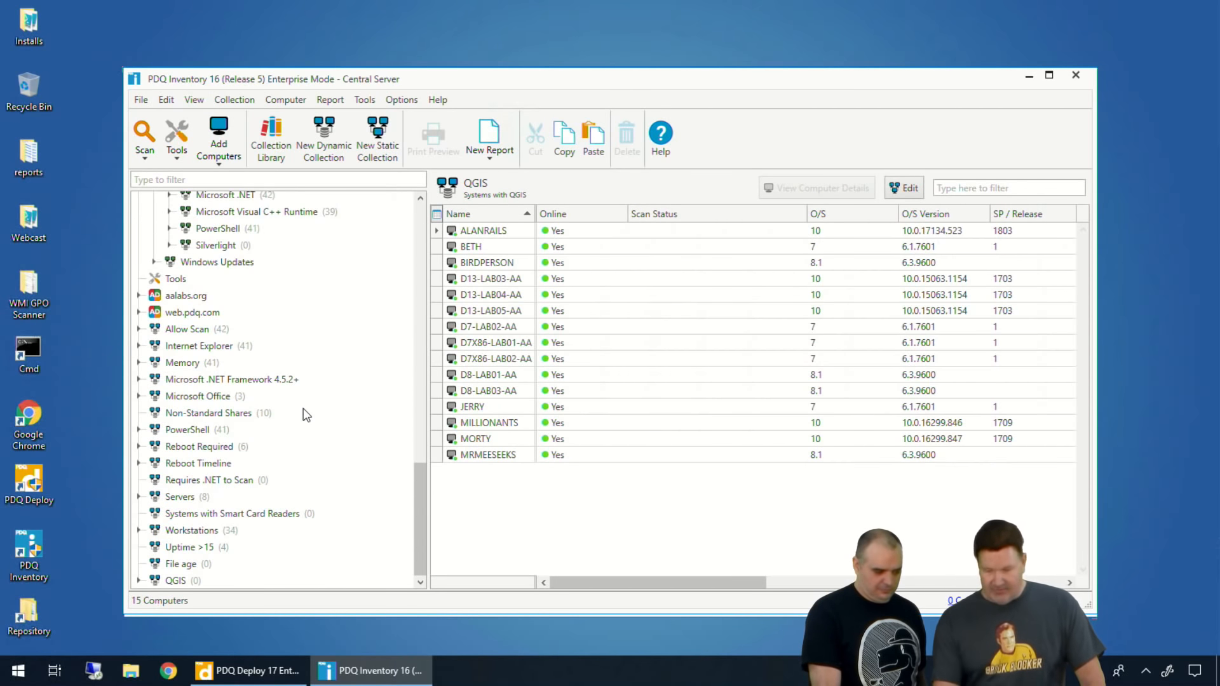
scroll(321, 394, "up", 10)
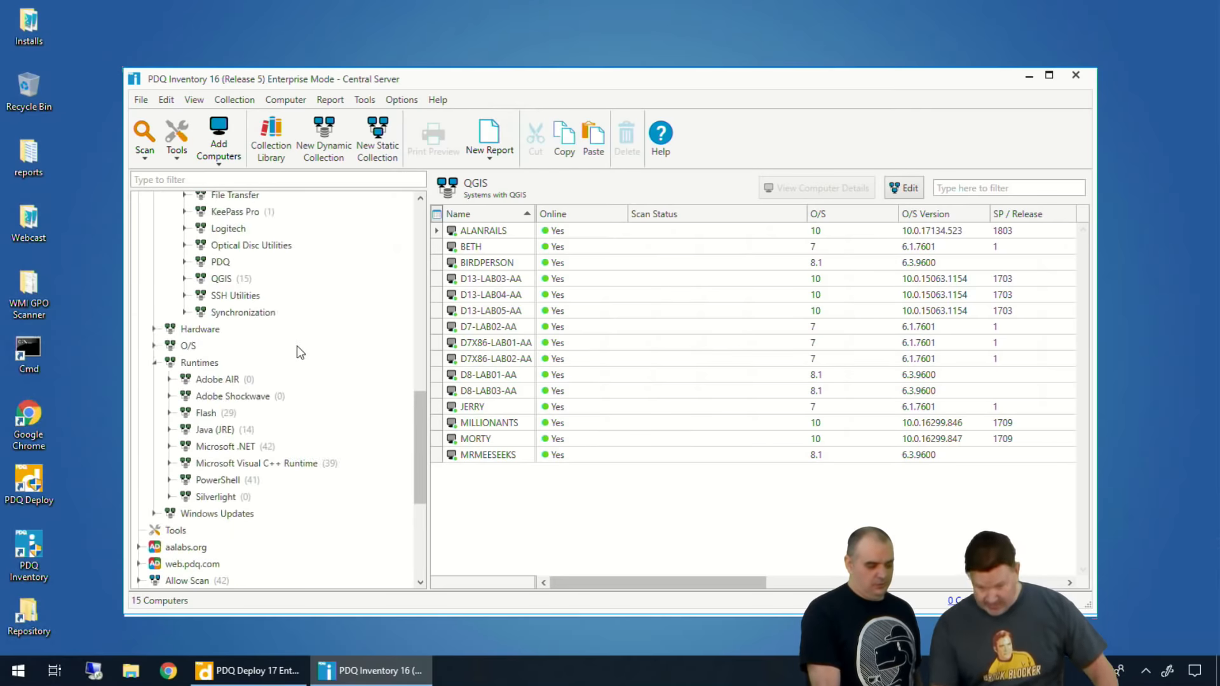
scroll(283, 332, "up", 5)
scroll(368, 450, "down", 20)
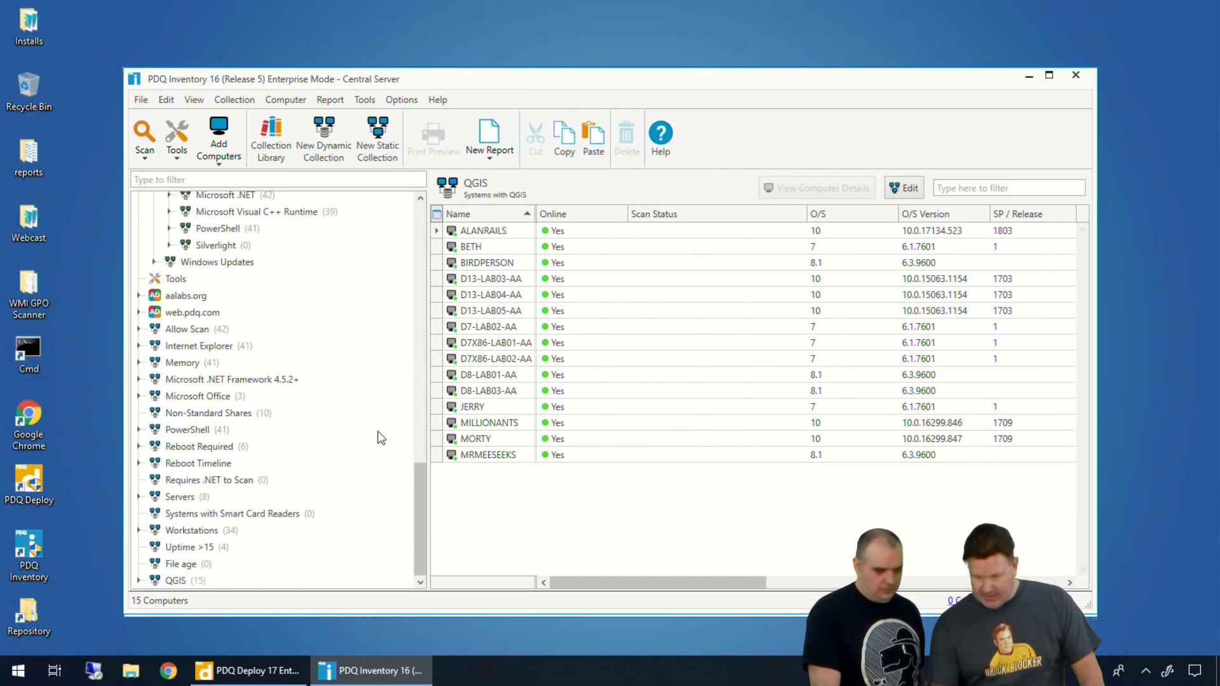
double_click(484, 231)
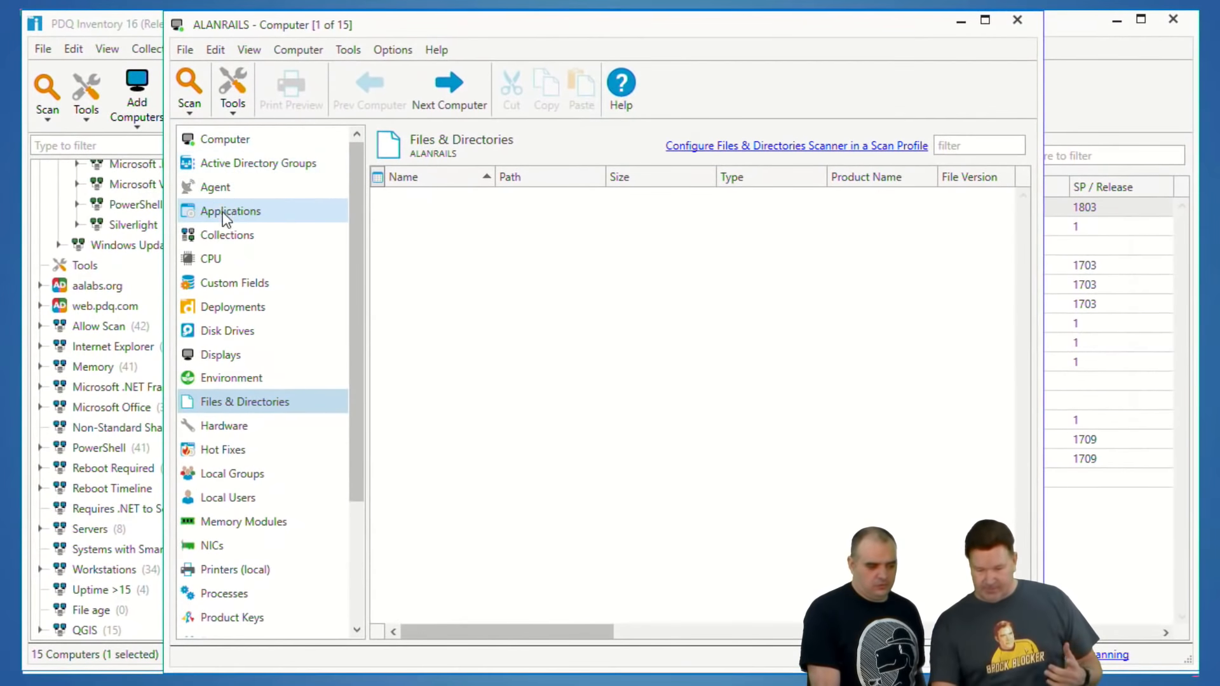
Step: Copy the Local Administrator Password Solution entry from the Applications list of ALANRAILS
left_click(301, 238)
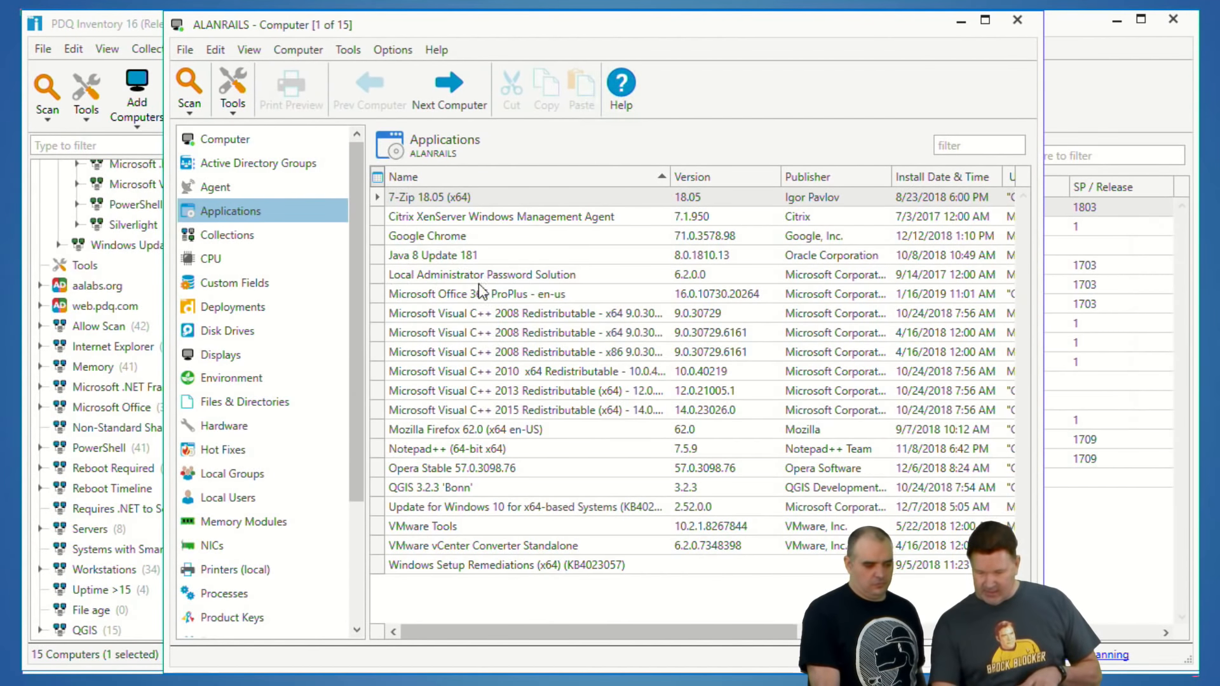
left_click(596, 267)
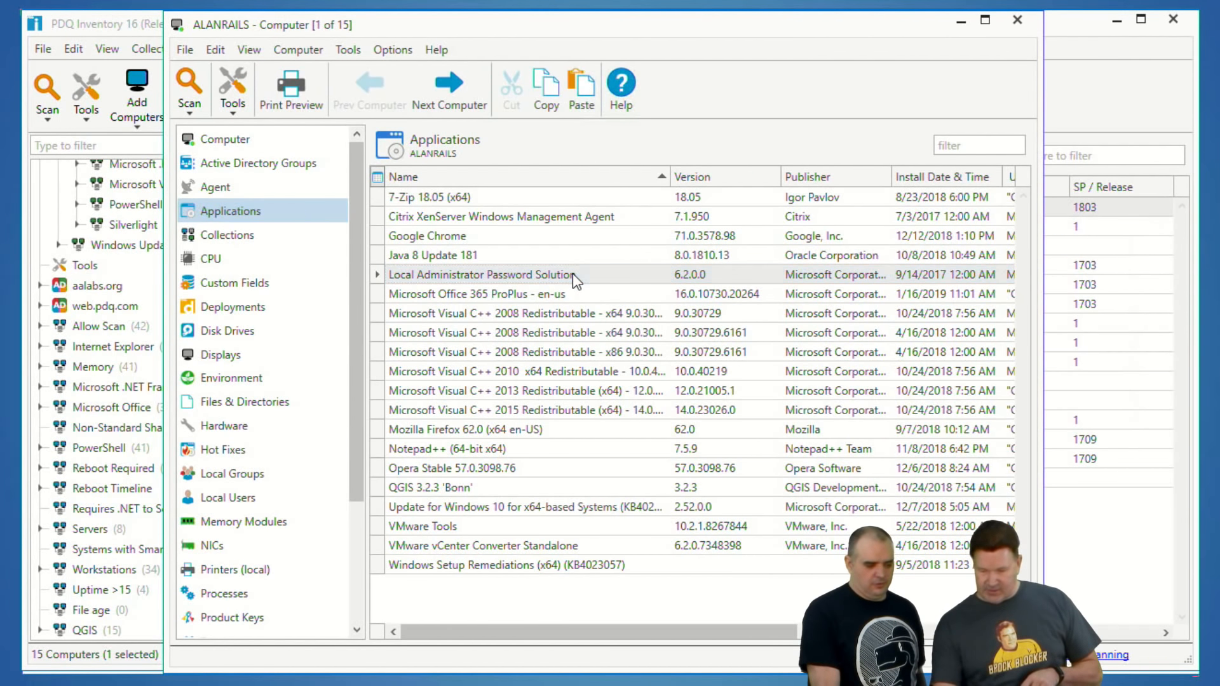
right_click(573, 273)
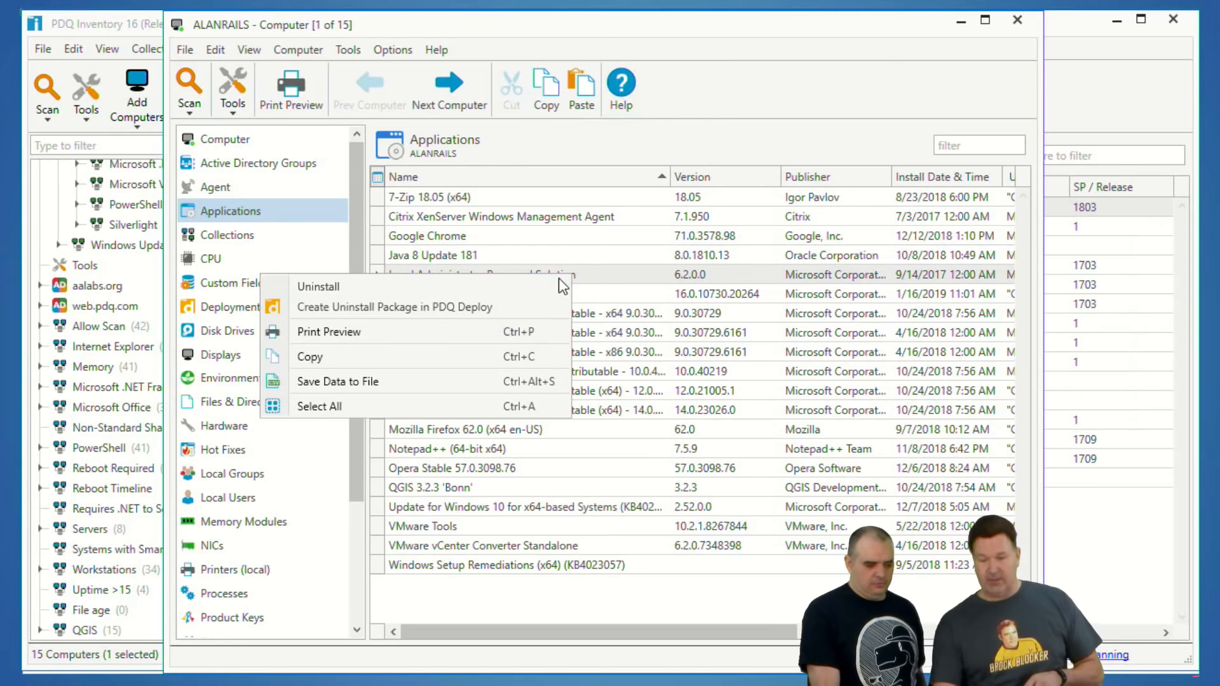
left_click(360, 356)
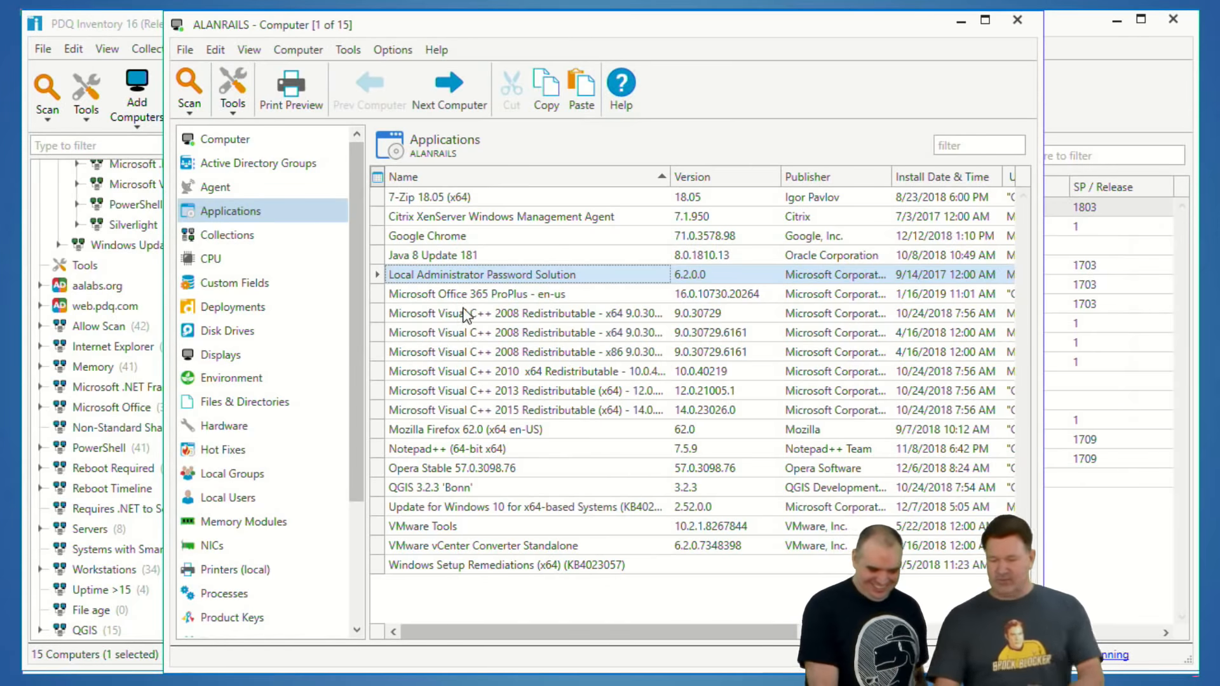
Step: Open the pasted QGIS collection's definition to examine its description and application filter, and minimize it
left_click(45, 665)
left_click(83, 631)
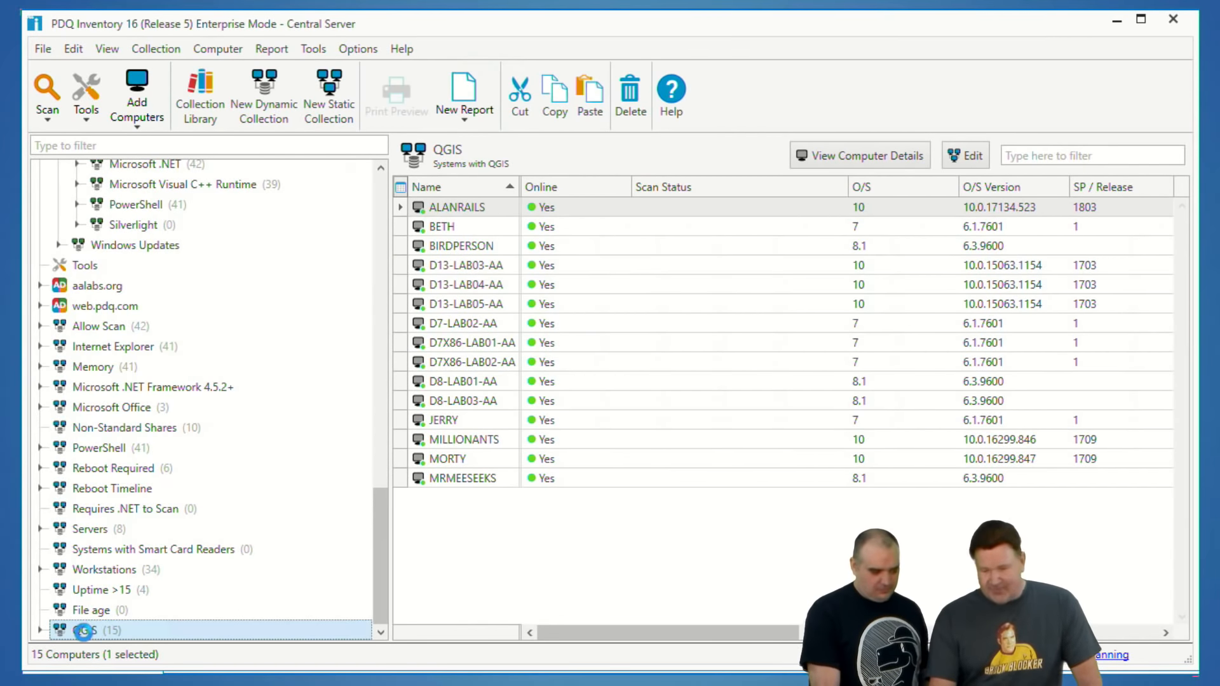
double_click(84, 631)
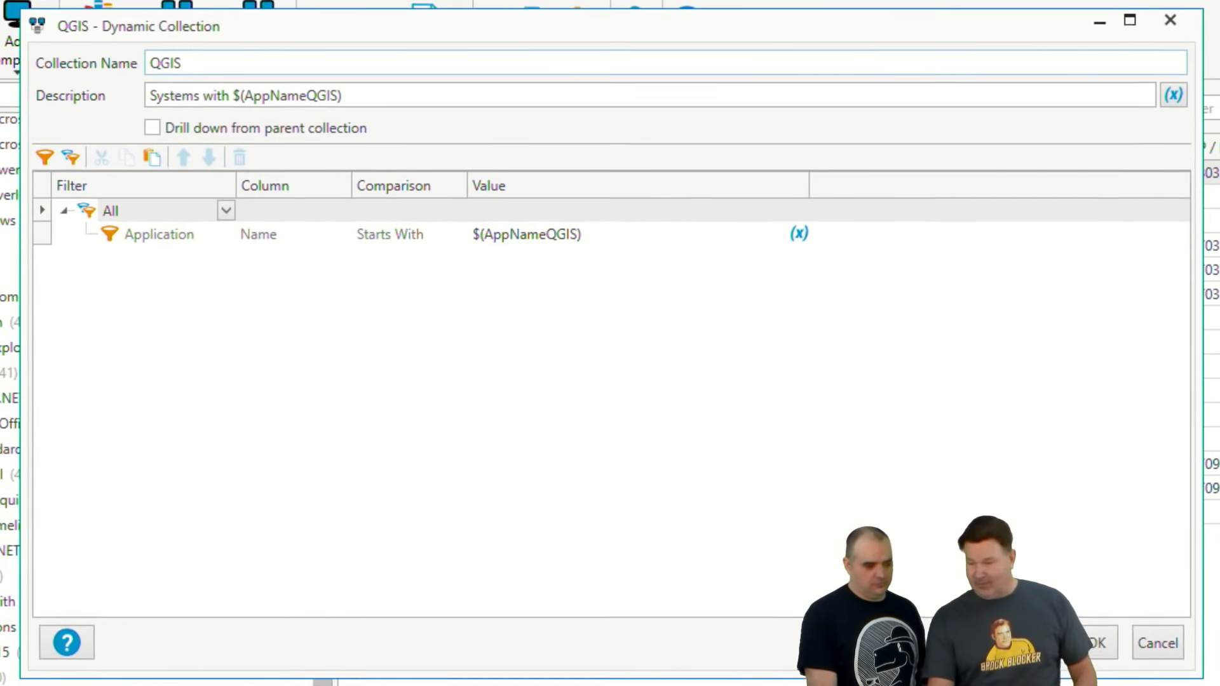
left_click(1100, 21)
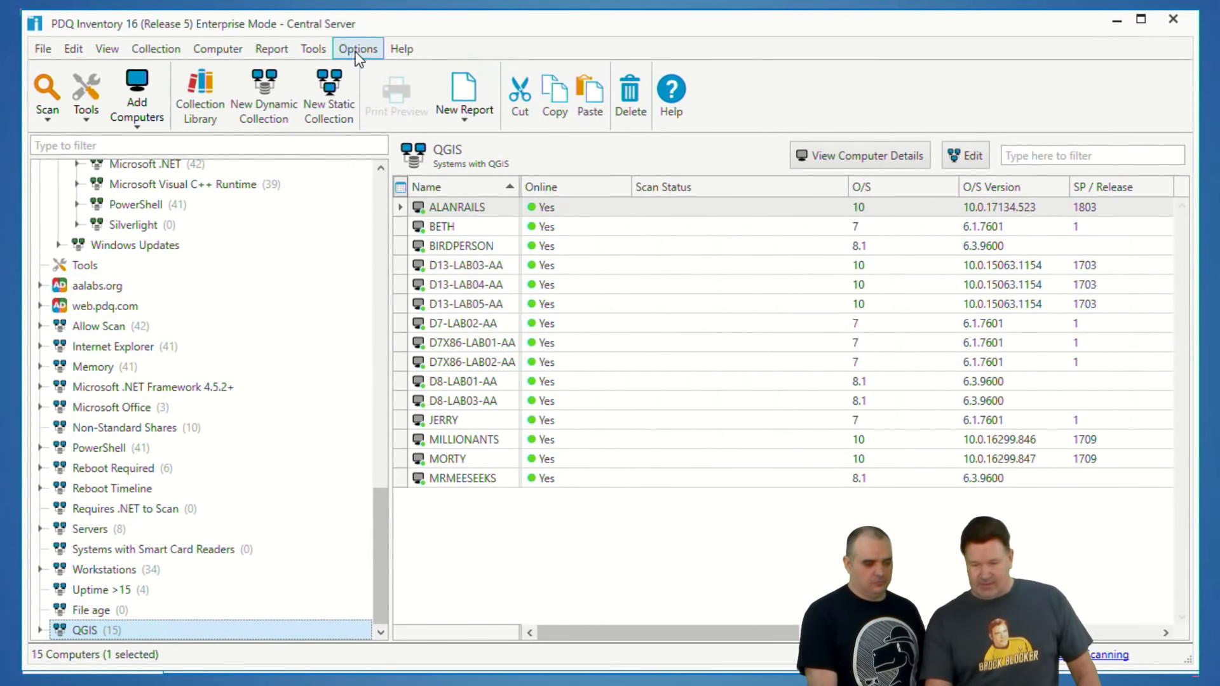
Step: Open the custom variables and paste Local Administrator Password Solution as the value of a new variable
left_click(329, 18)
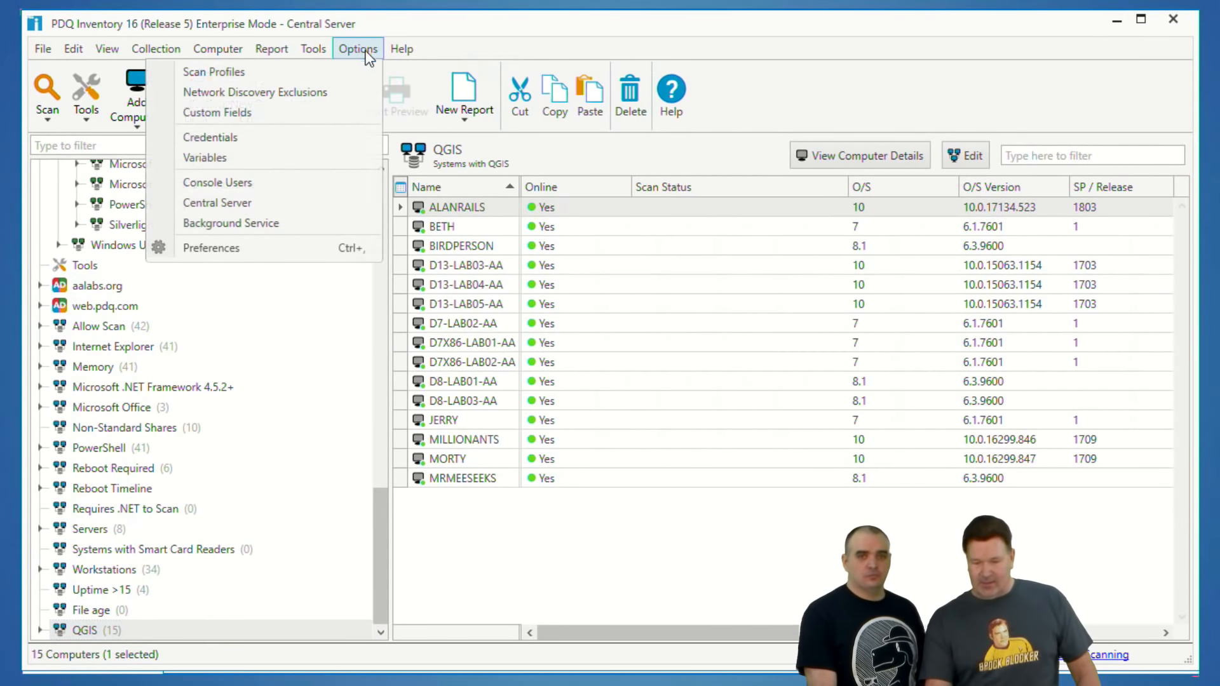
left_click(249, 157)
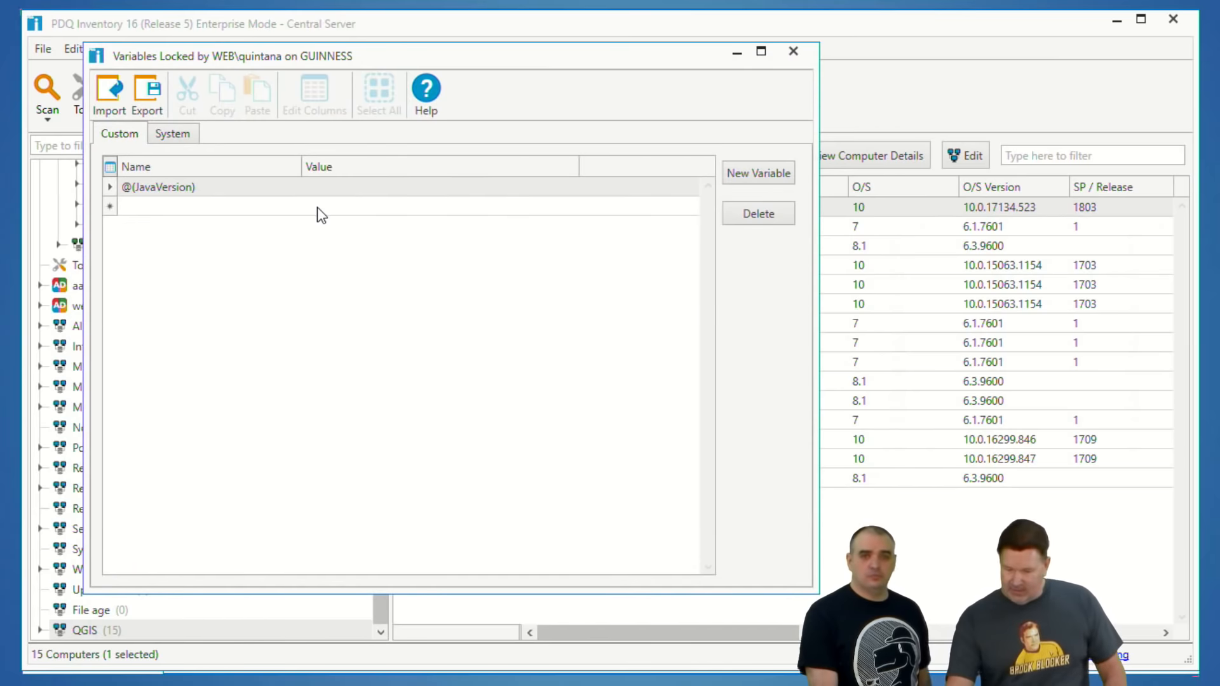
left_click(324, 205)
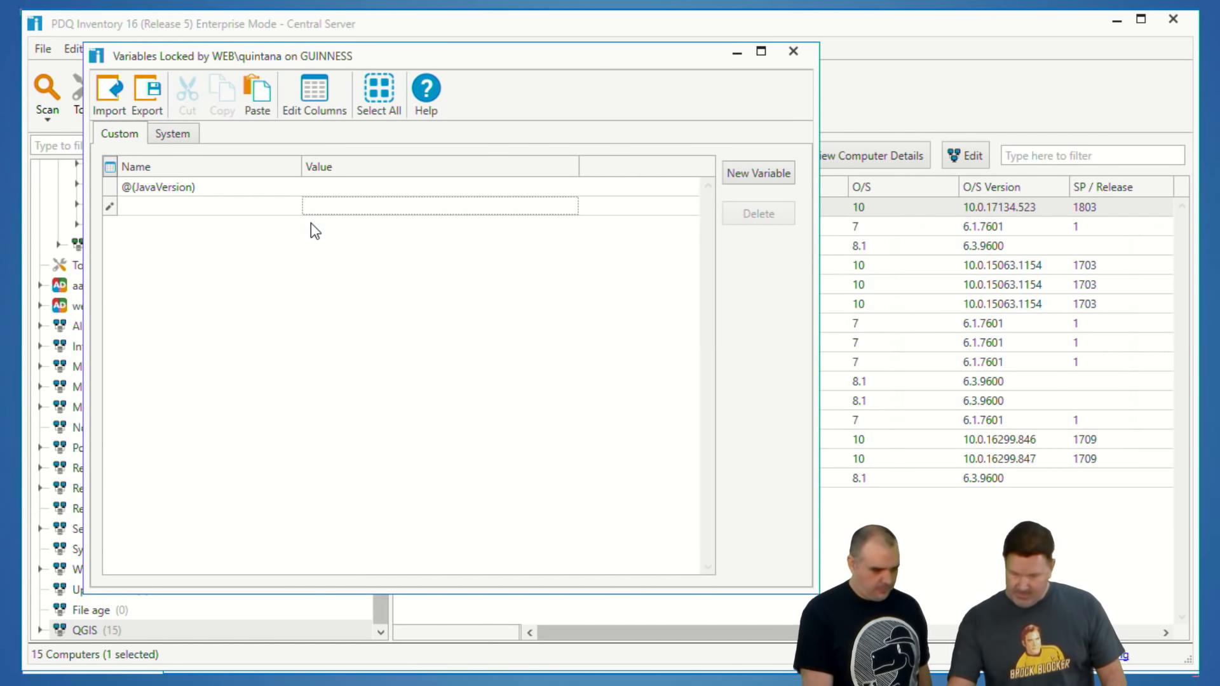
key("ctrl+v")
left_click_drag(446, 62, 620, 92)
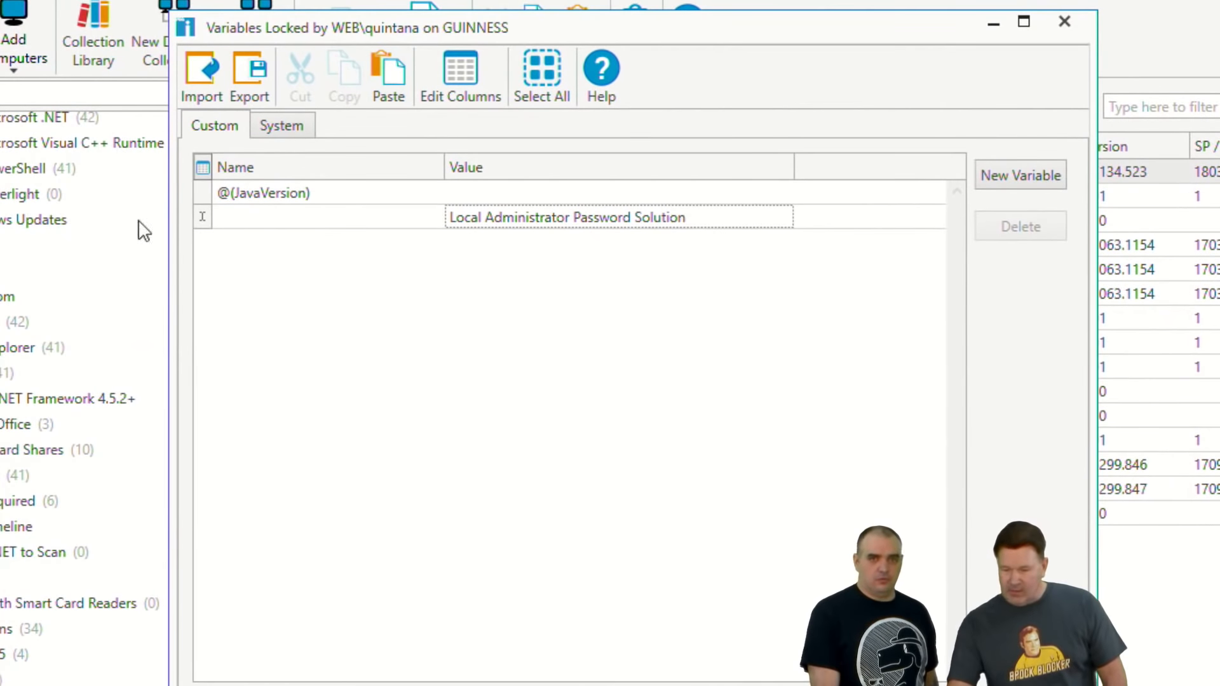
Step: Name the new Local Administrator Password Solution variable AppNameLAPS and commit it
left_click(241, 216)
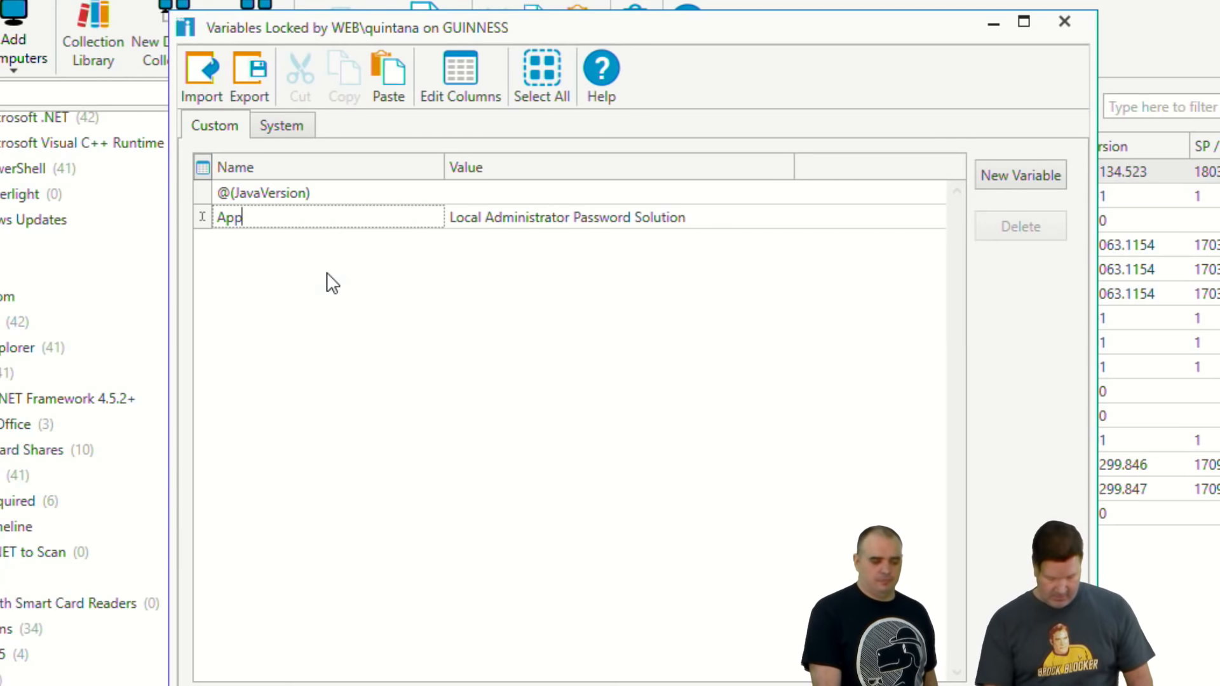
type("AppNmaeLAPS")
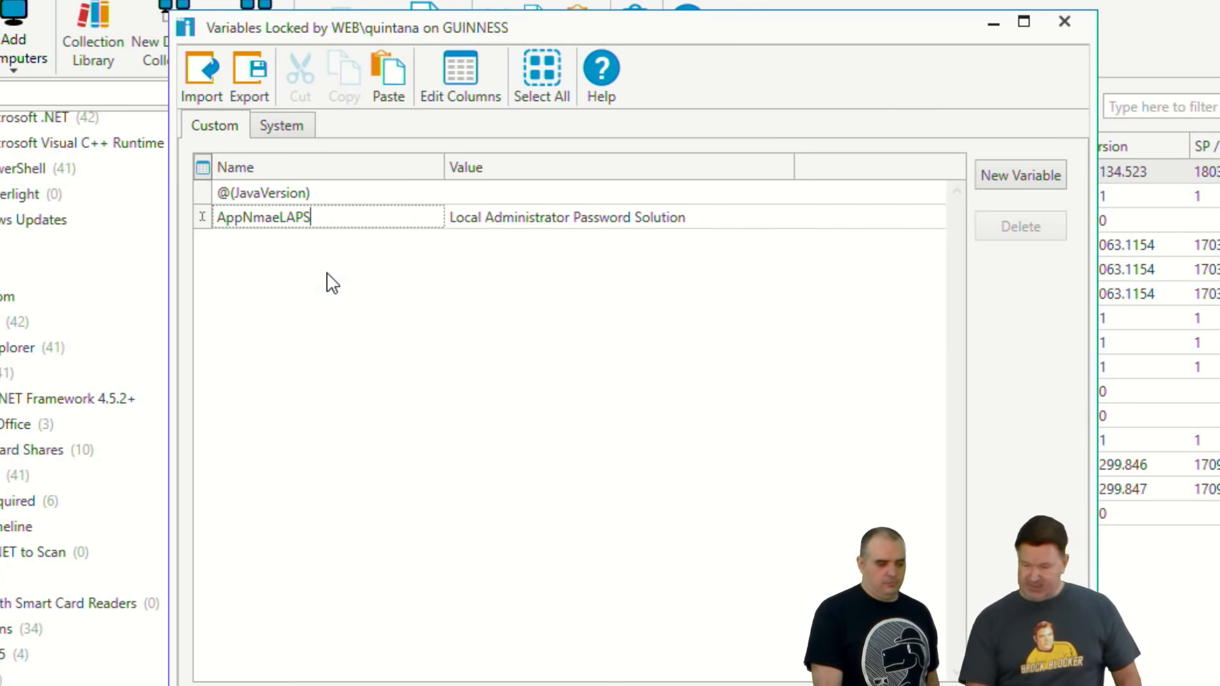
key("BackSpace")
key("BackSpace")
key("BackSpace")
key("BackSpace")
key("BackSpace")
key("BackSpace")
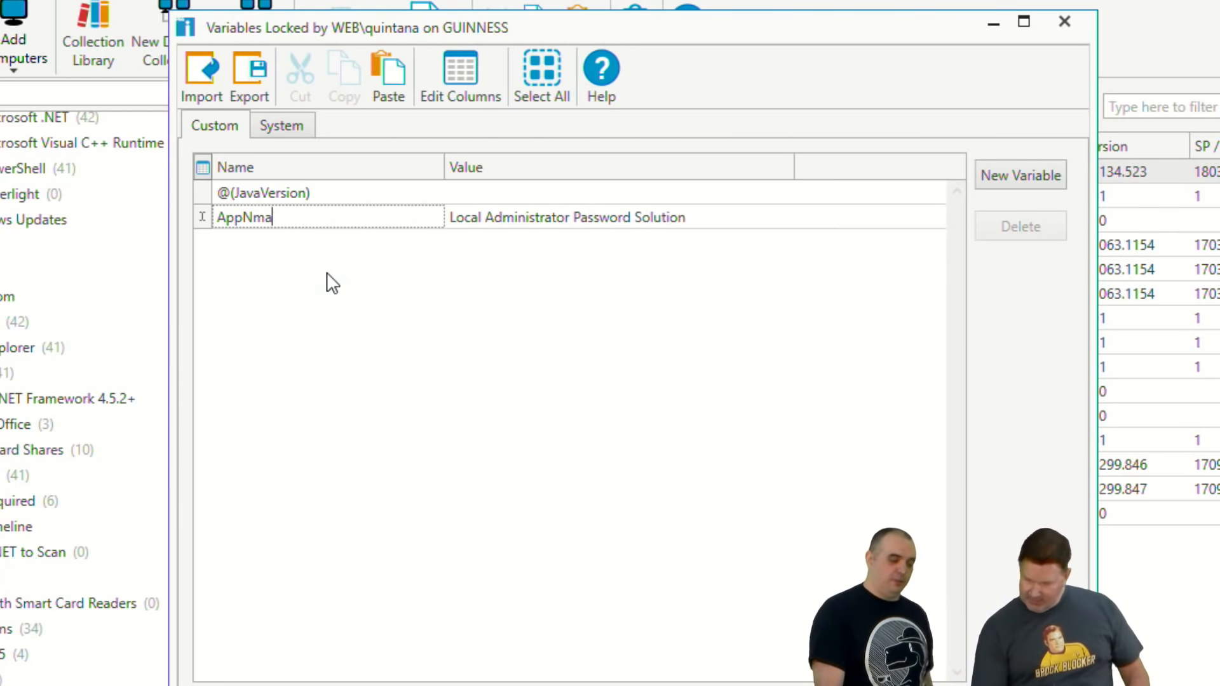
type("am")
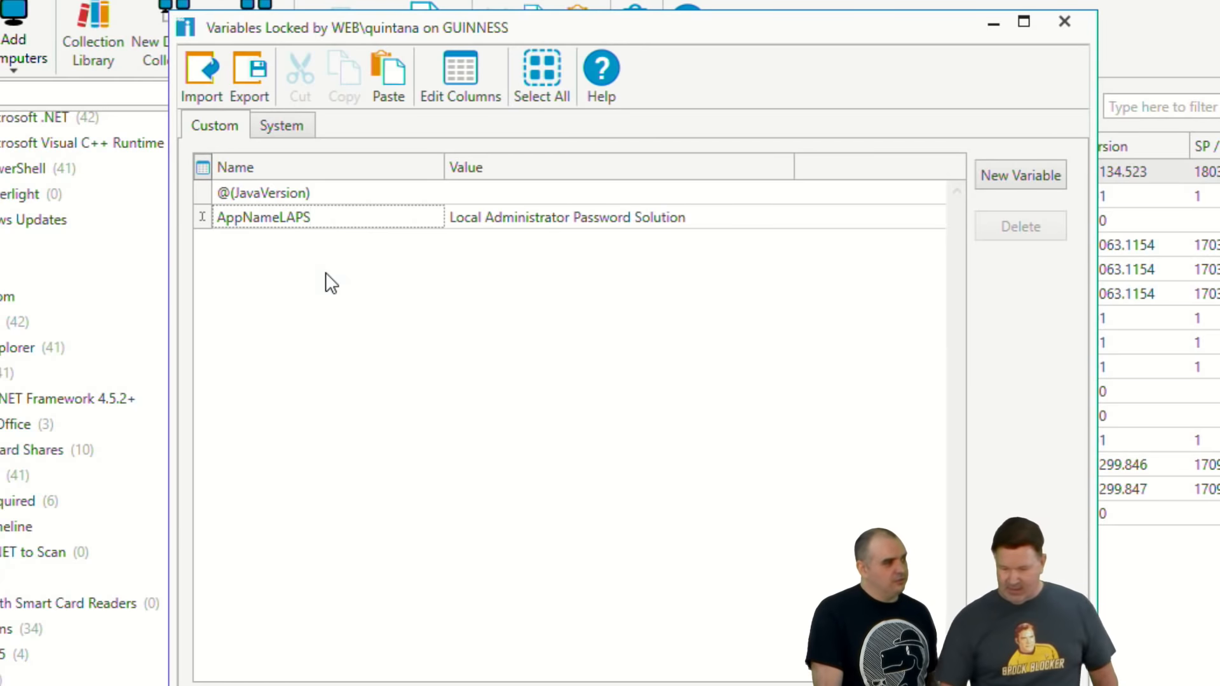
type("eLAPS")
key("Return")
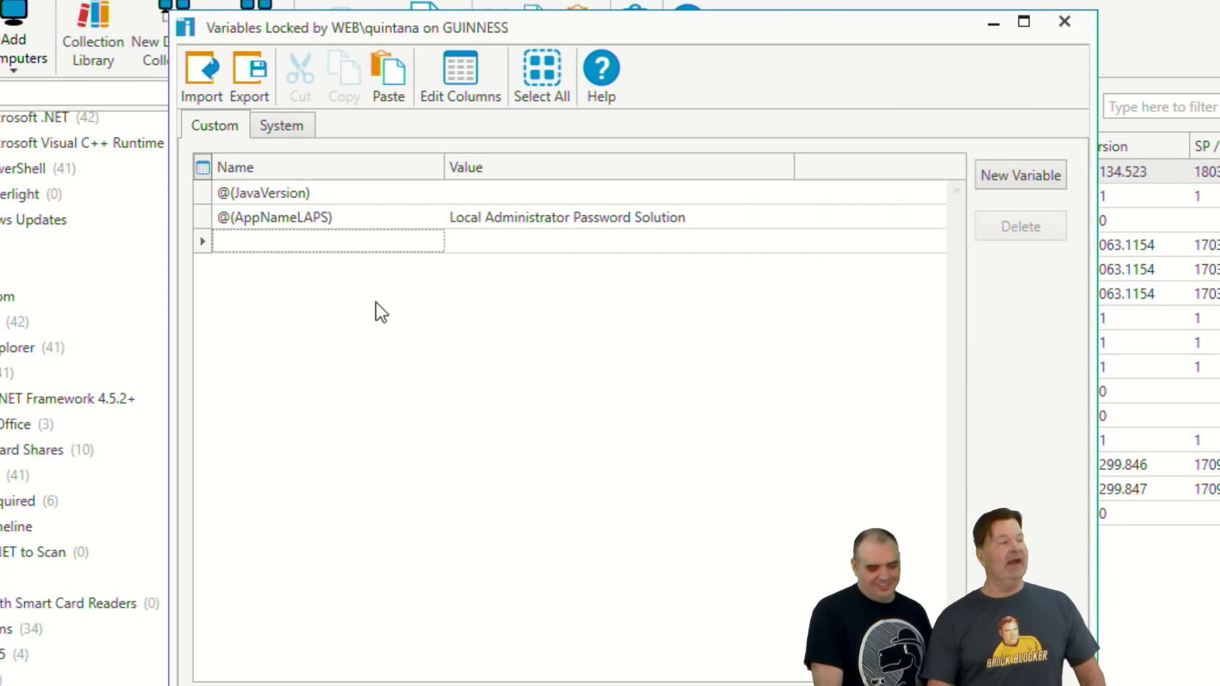
Step: Add a second custom variable named AppVerLAPS with the value 6.2.0.0
left_click(278, 241)
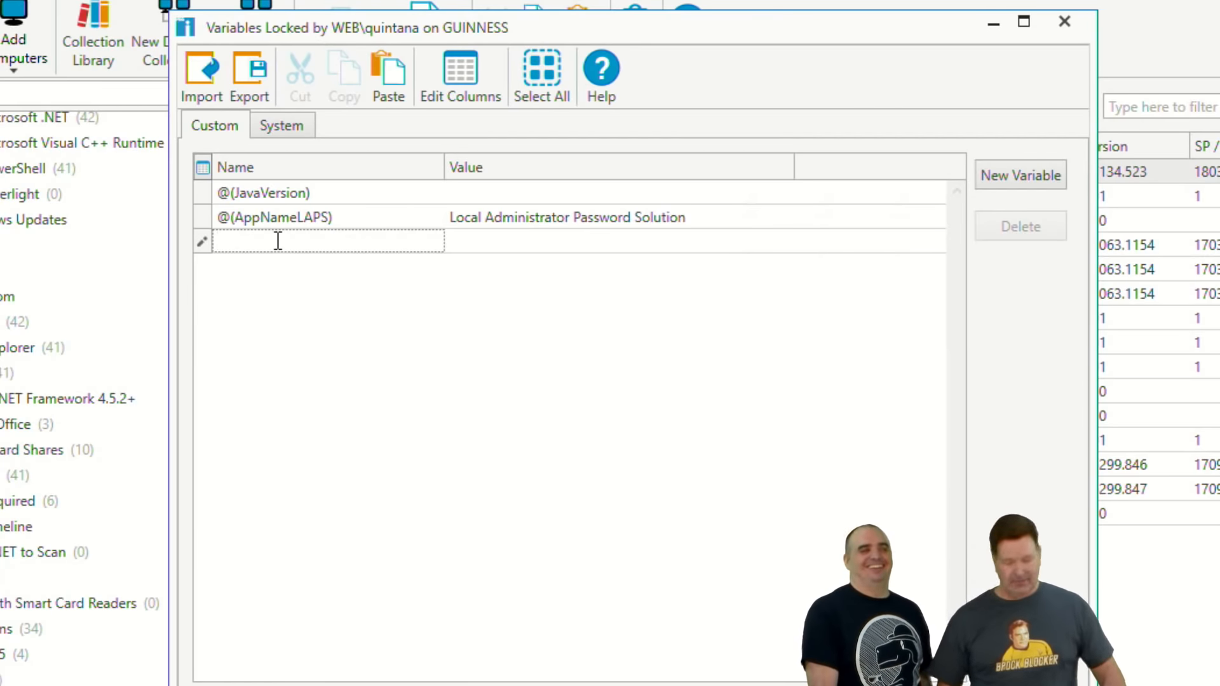
type("A")
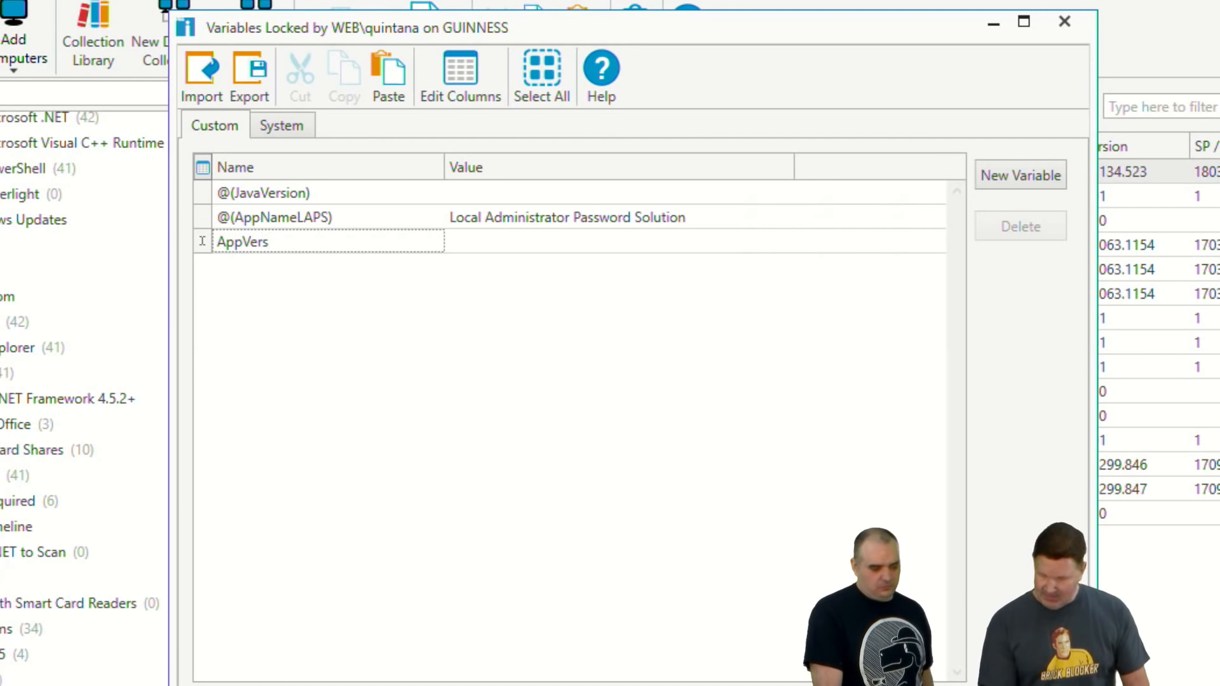
type("ppVerLAPS")
key("Tab")
type("6.2.0.0")
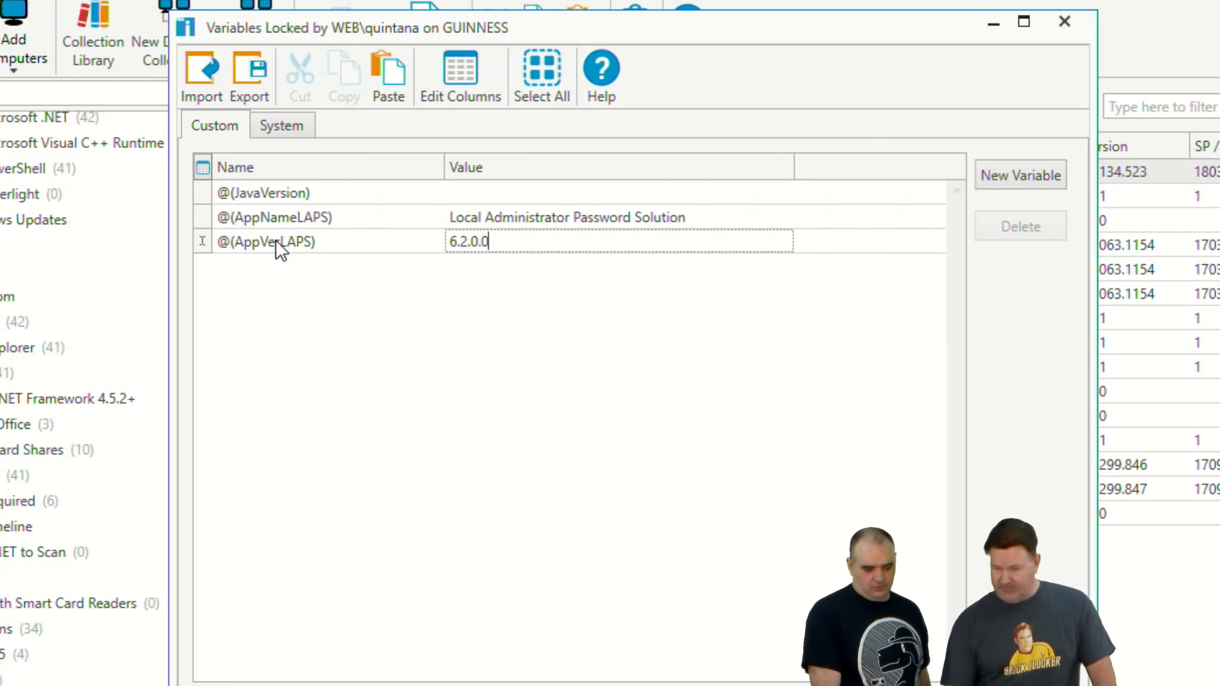
key("Return")
Step: Copy the variable name @(AppNameLAPS) and return to the minimized definition of the QGIS collection
left_click_drag(362, 216, 166, 263)
key("ctrl+c")
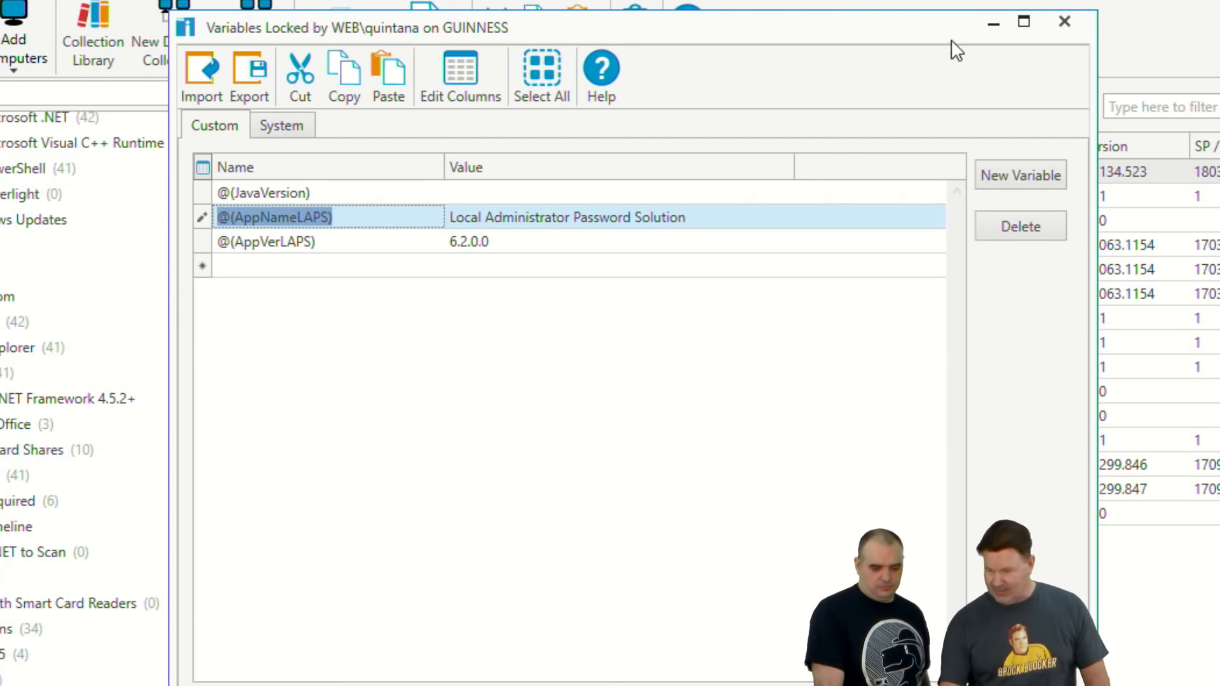
left_click(112, 685)
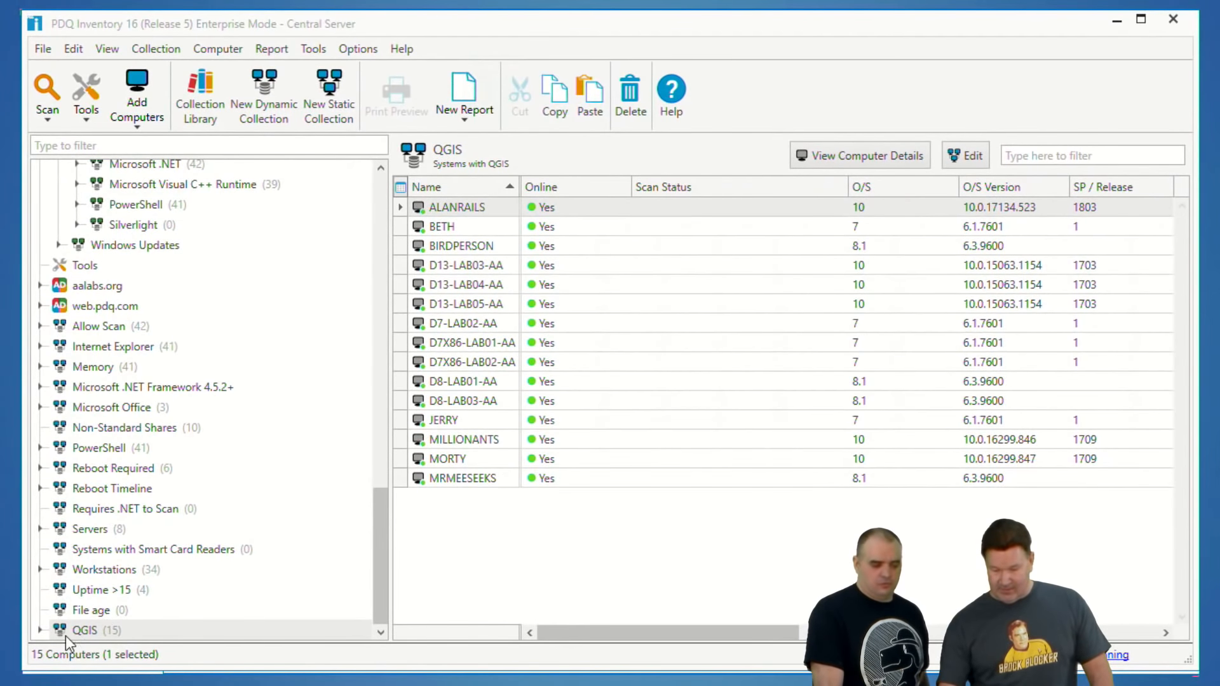
double_click(79, 632)
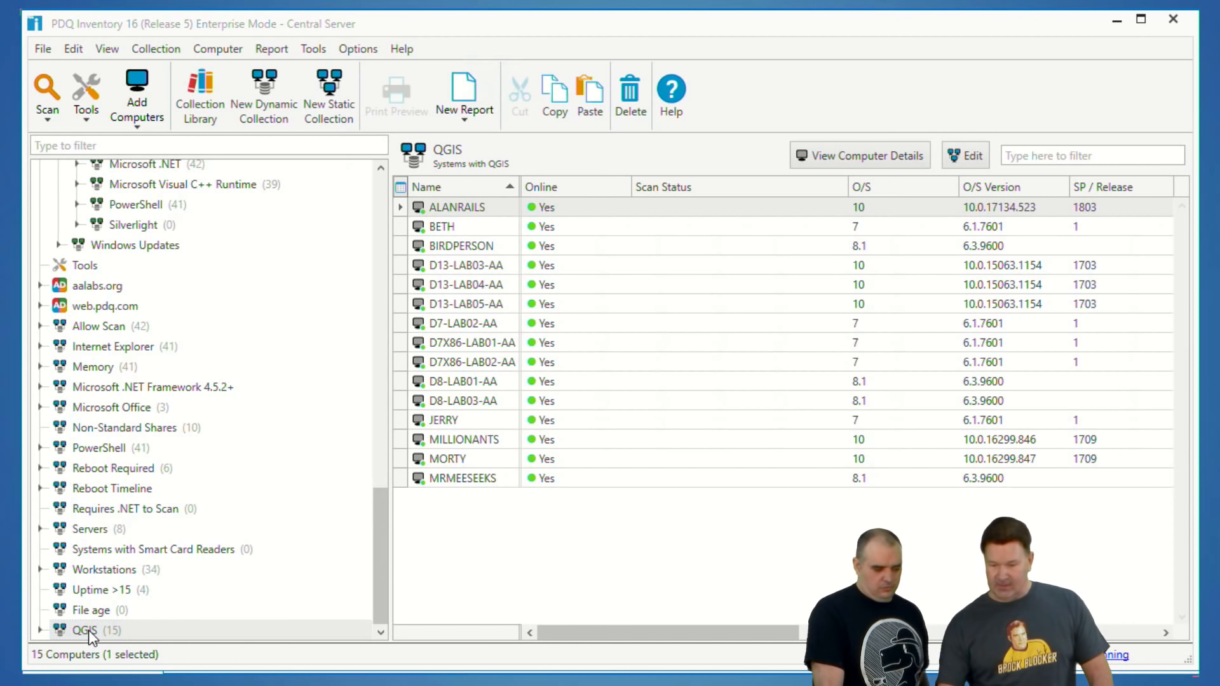
left_click(90, 631)
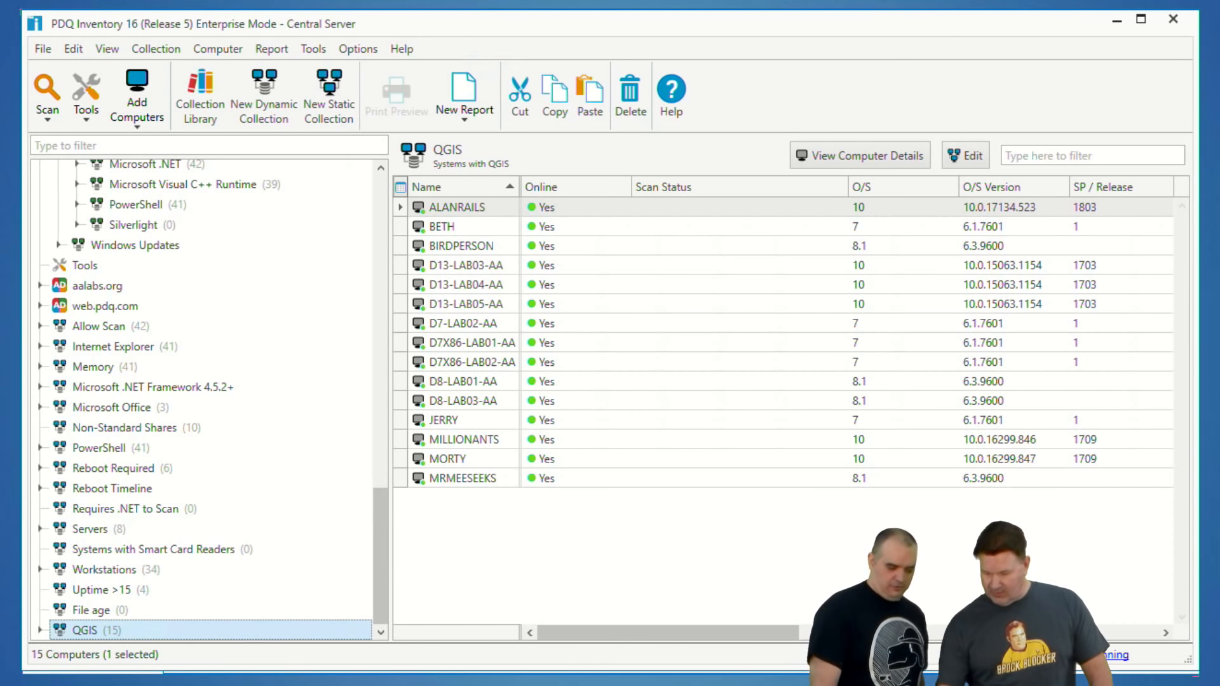
left_click(615, 670)
Step: Rename the QGIS collection to LAPS and set its description to "Systems with @(AppNameLAPS)"
left_click_drag(342, 161, 199, 159)
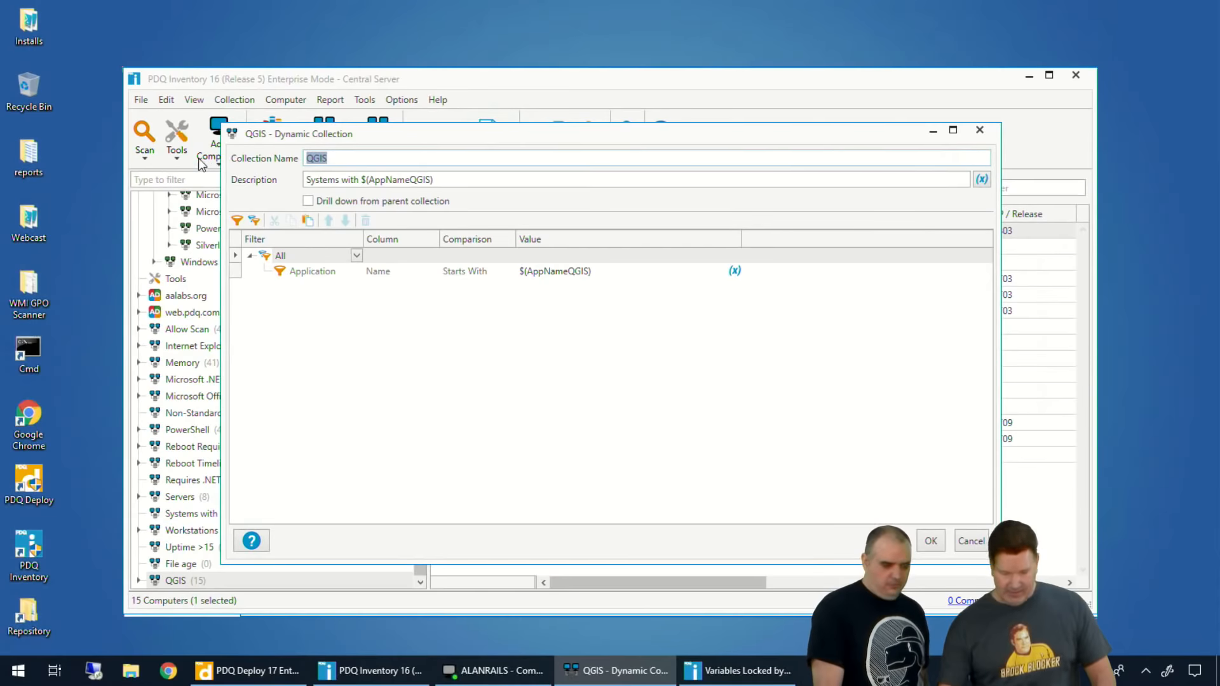
type("LAPS")
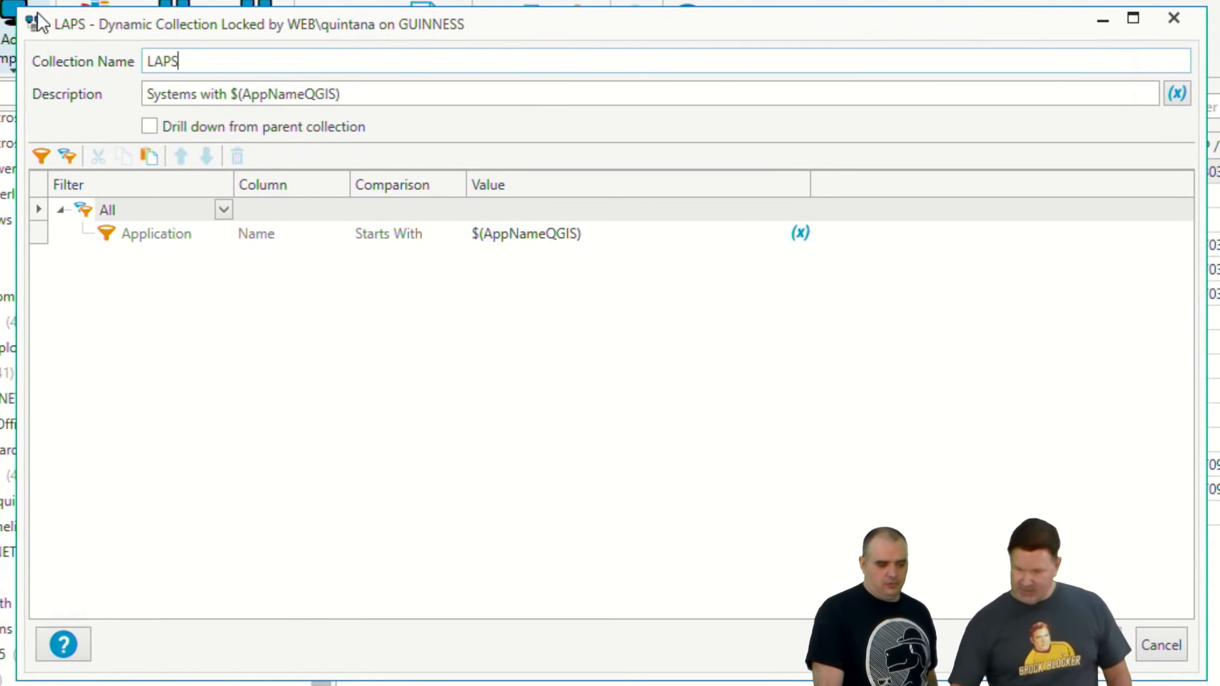
left_click_drag(351, 92, 228, 96)
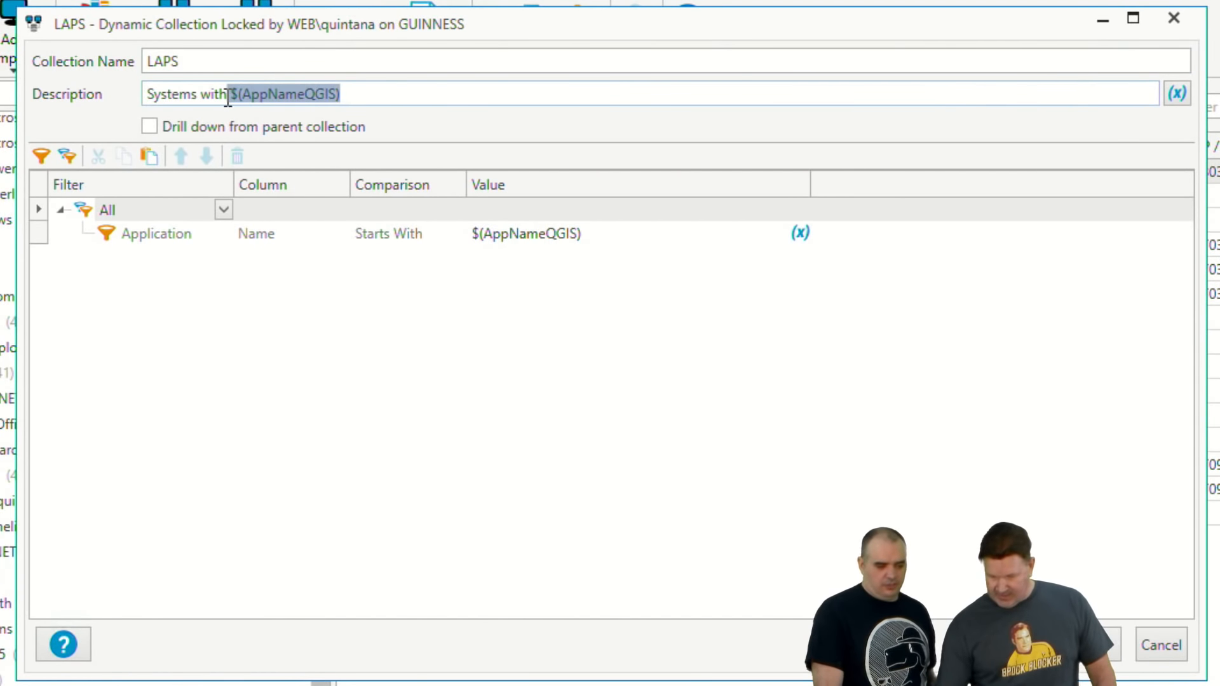
type("@(AppNameLAPS)")
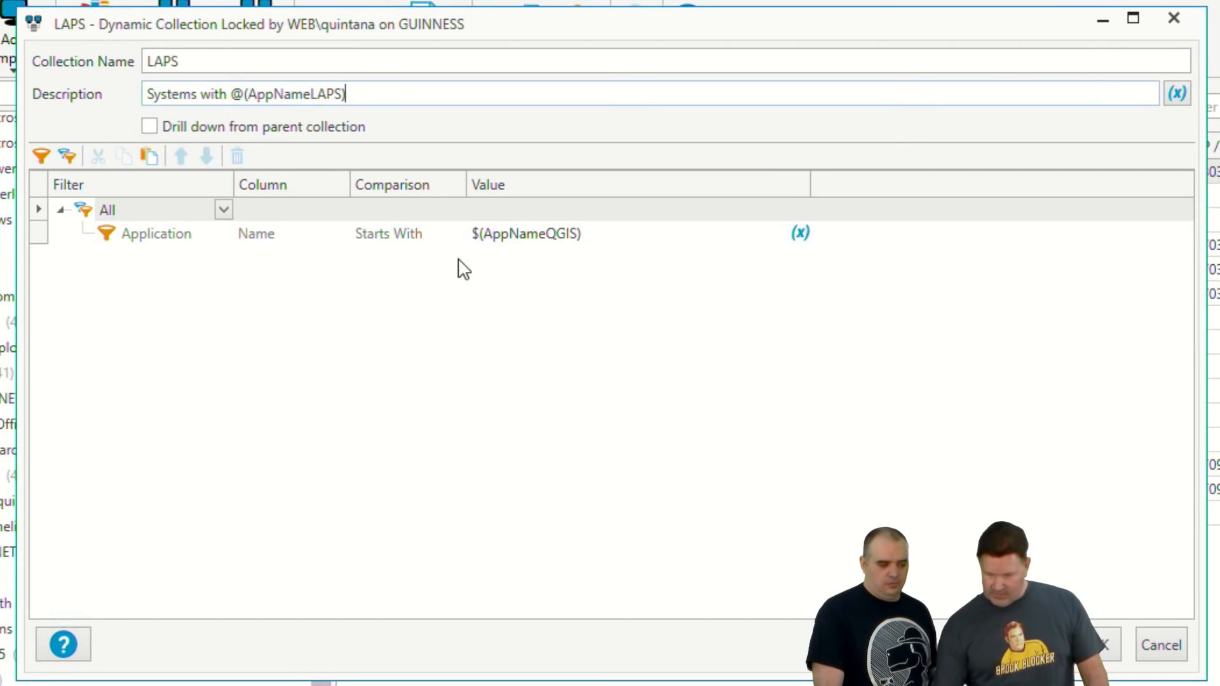
Step: Replace the Application Name filter value with @(AppNameLAPS) and save the collection definition
left_click(599, 235)
left_click_drag(597, 235, 477, 241)
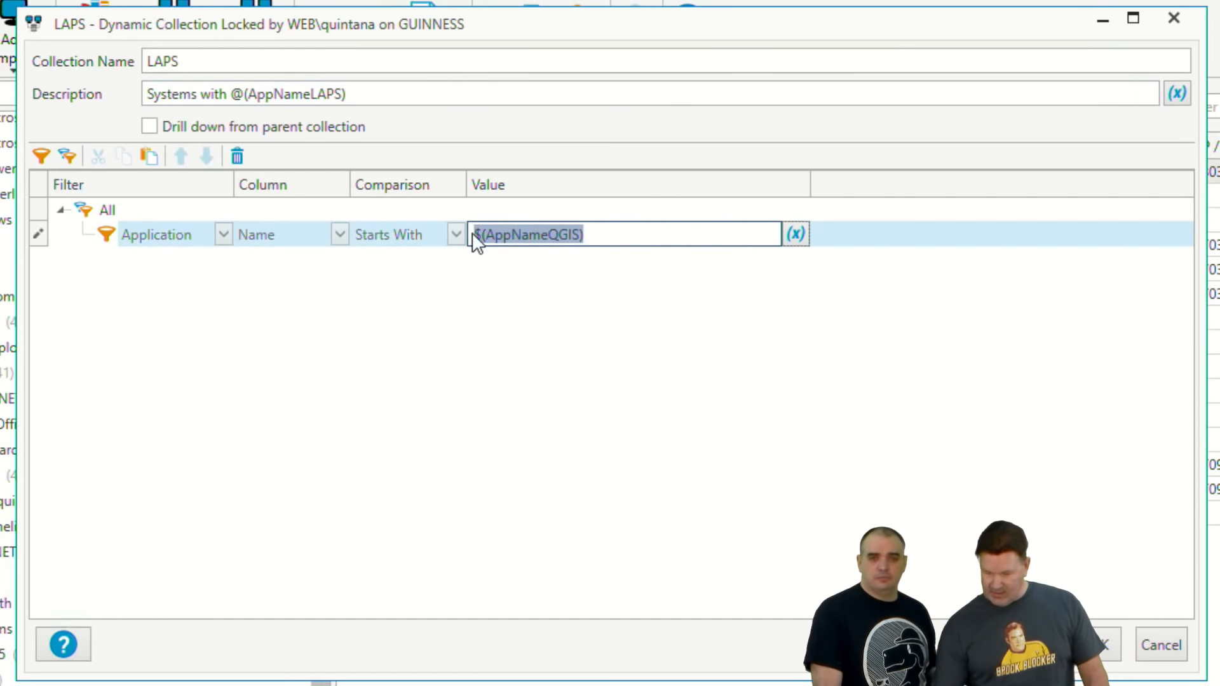
key("ctrl+v")
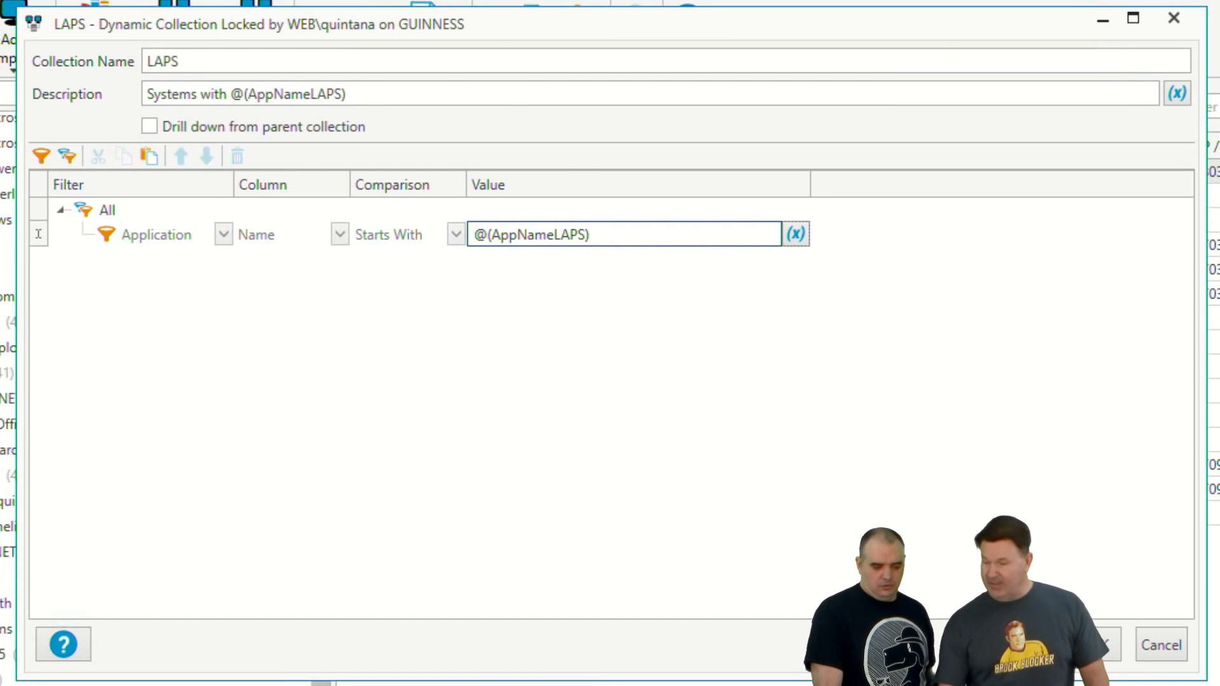
left_click(1097, 646)
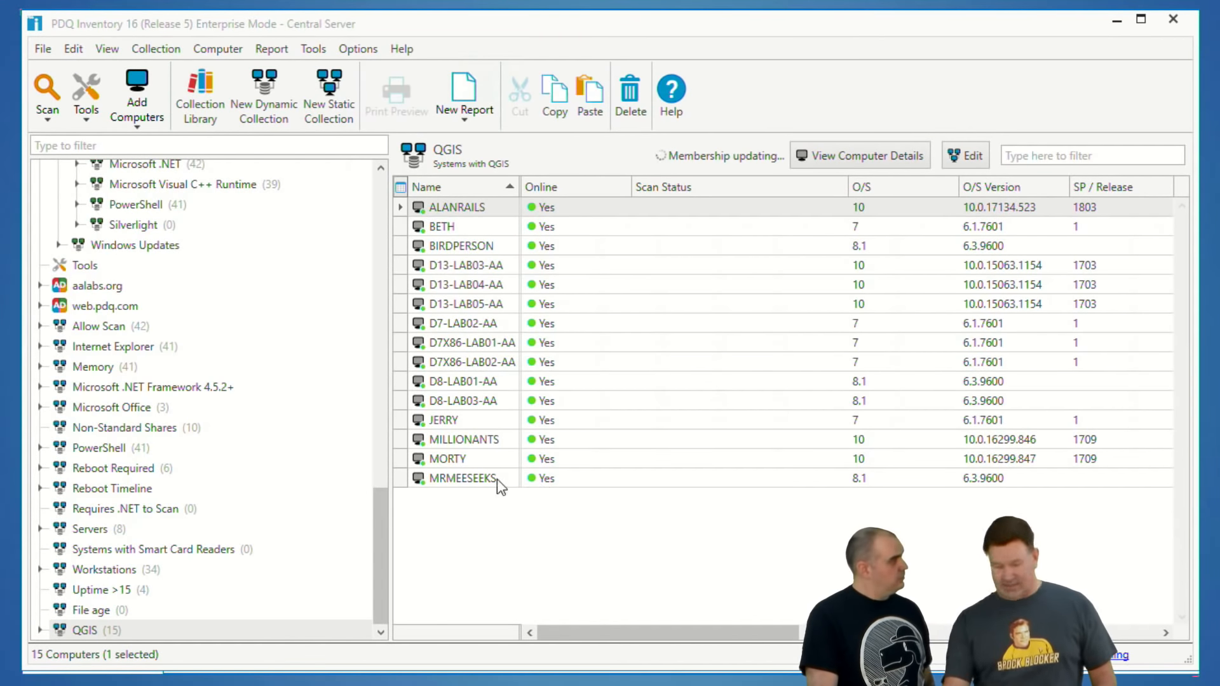
Step: Open the QGIS collection, rename it LAPS and change its description to "Systems with @(AppNameLAPS)"
left_click(87, 629)
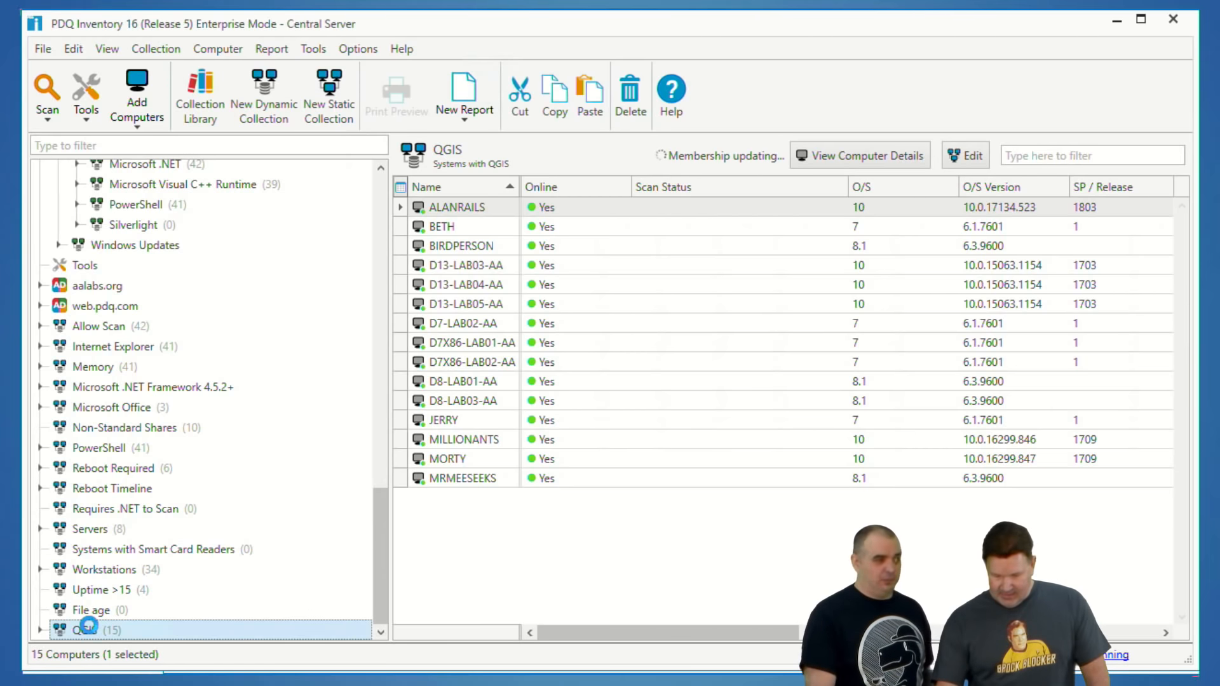
double_click(88, 629)
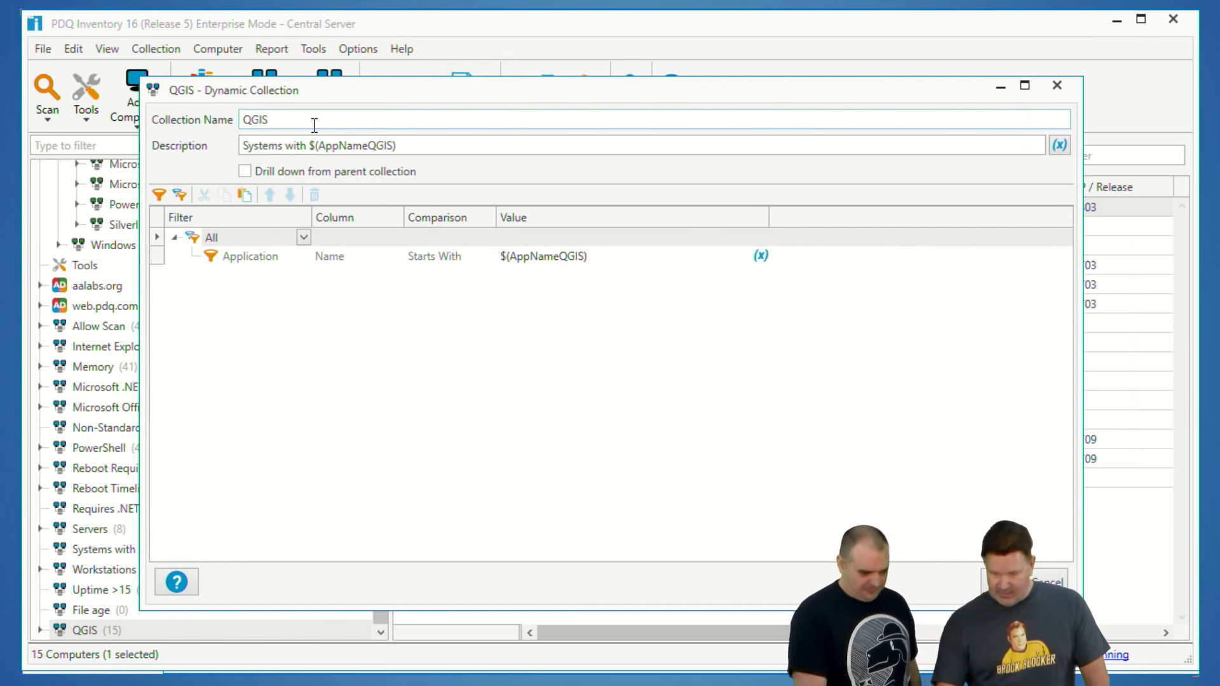
left_click_drag(307, 122, 159, 122)
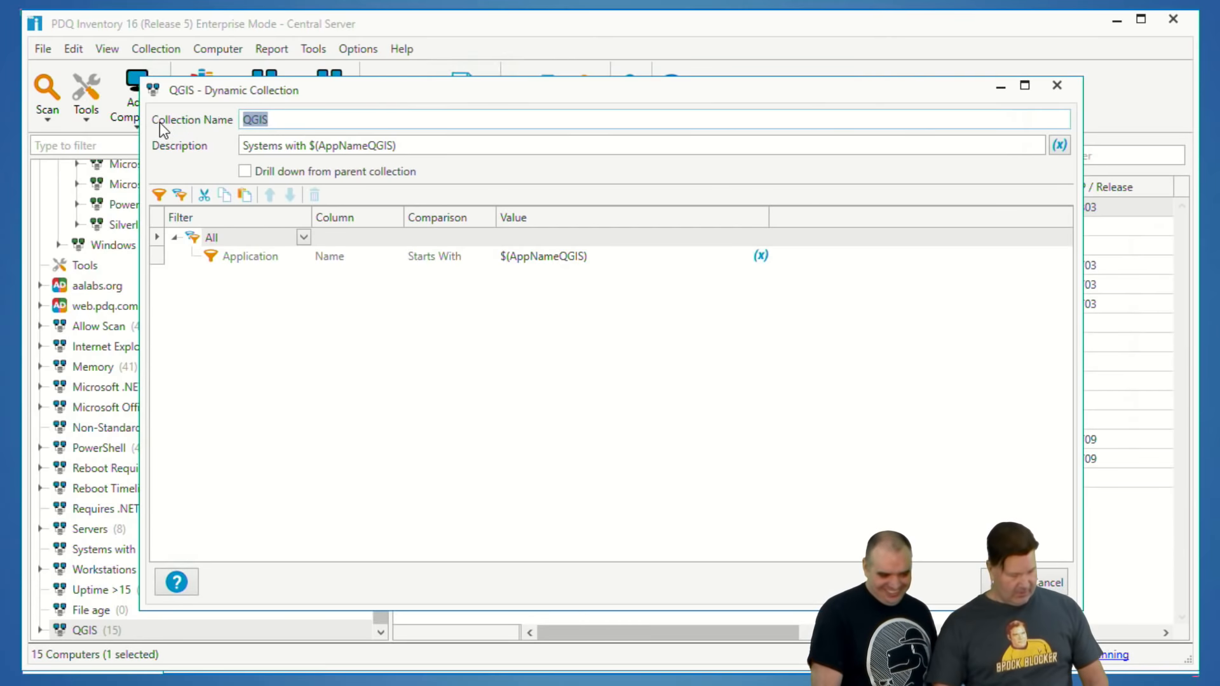
type("LAPS")
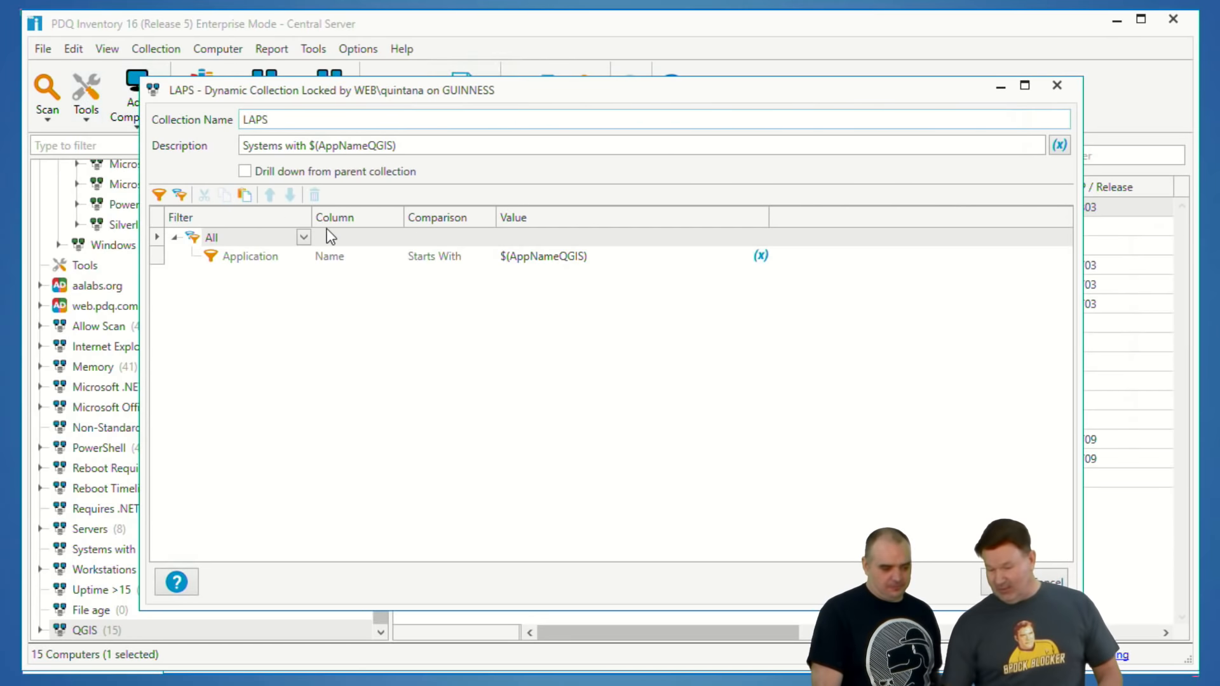
left_click_drag(397, 145, 312, 142)
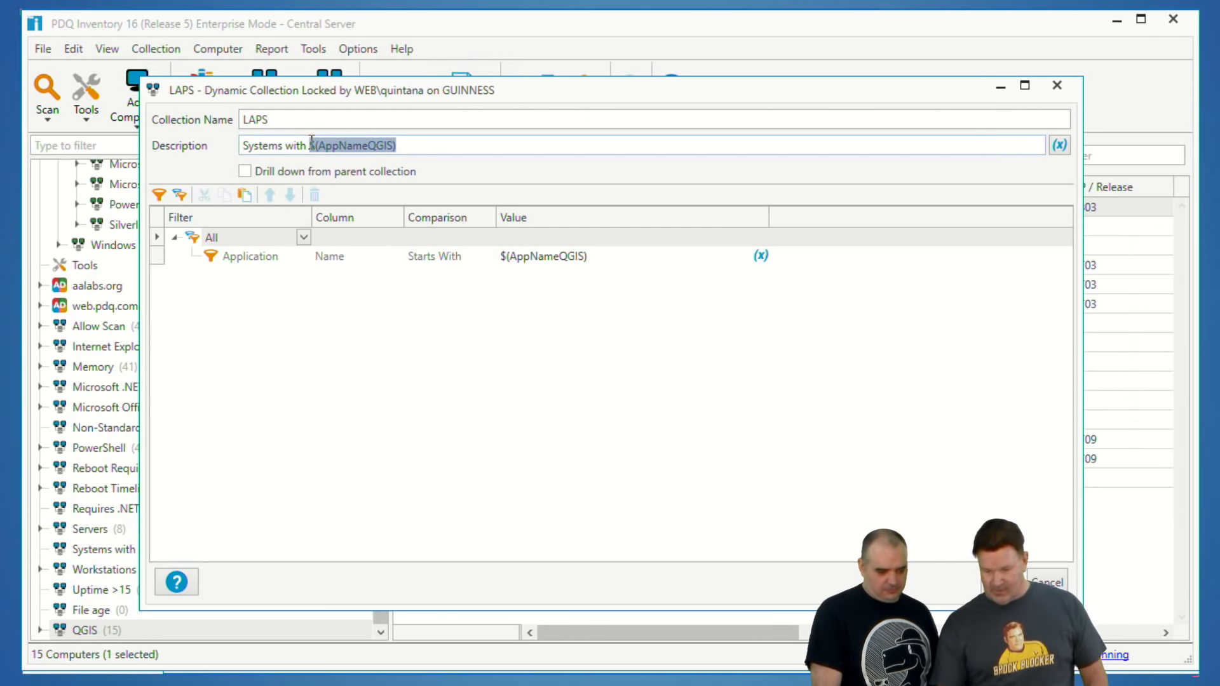
type("@(AppNameLAPS)")
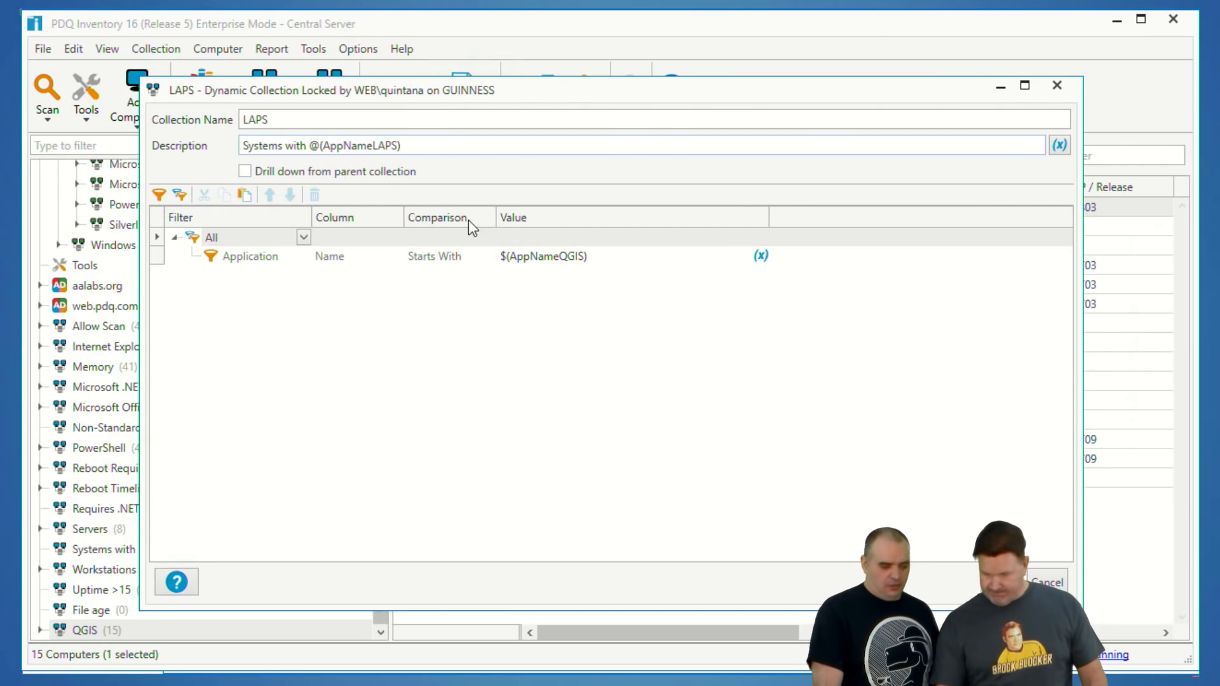
Step: Set the LAPS collection's Application Name filter value to @(AppNameLAPS) and save the collection
left_click(594, 257)
left_click_drag(591, 257, 471, 257)
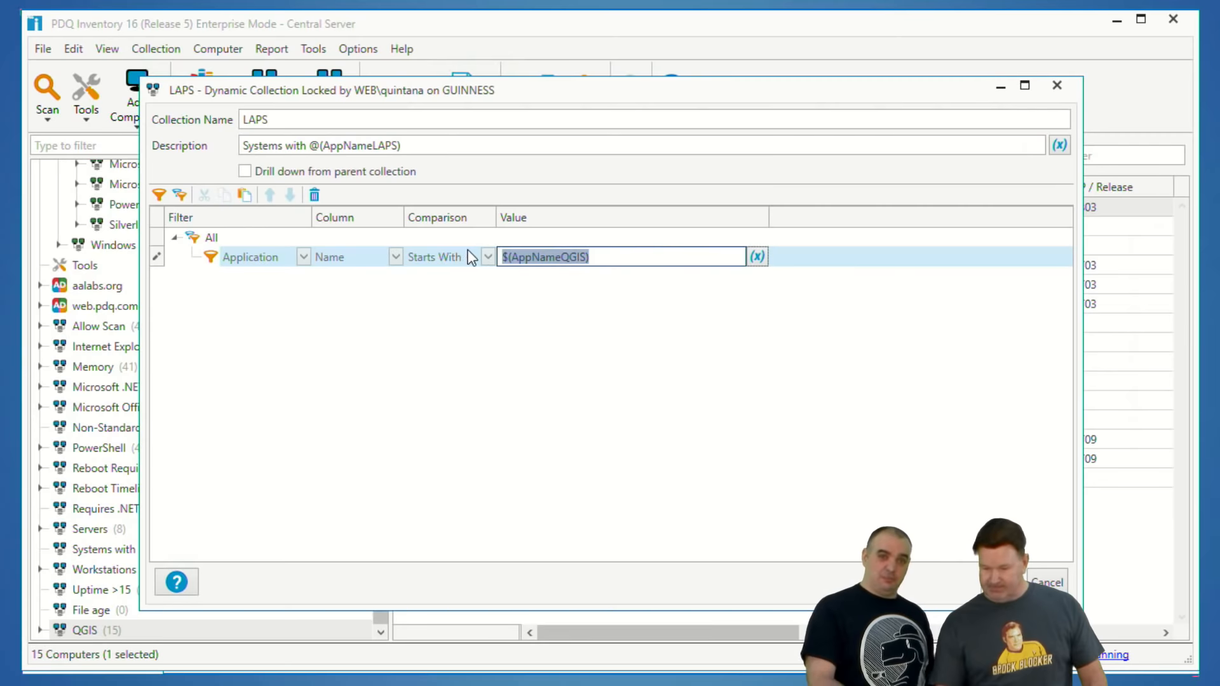
type("@(AppNameLAPS)")
left_click(481, 392)
left_click(571, 401)
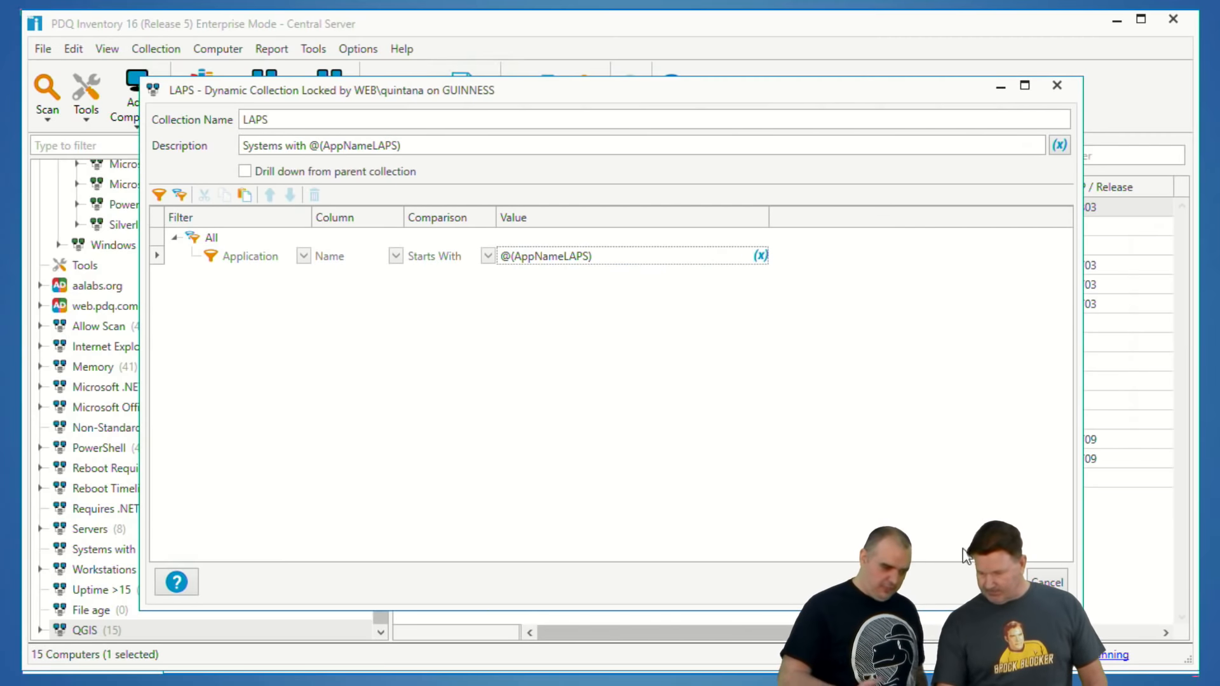
left_click(1002, 582)
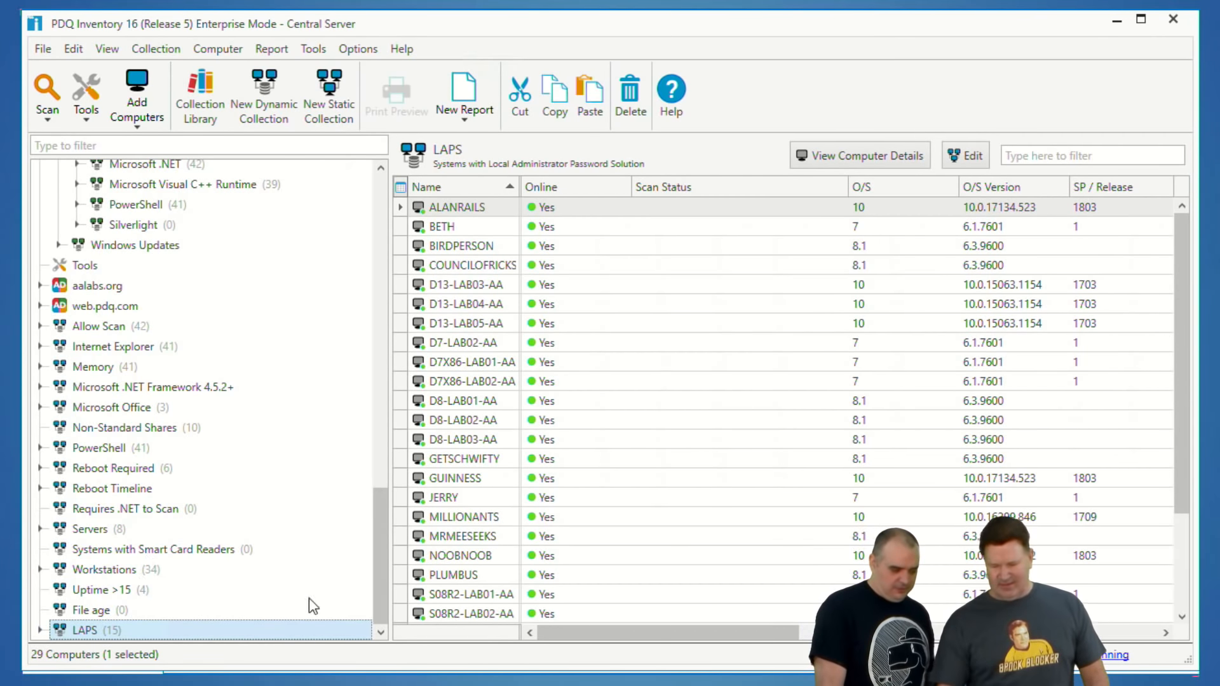
Step: Expand the LAPS collection, open its QGIS (Latest) subcollection and rename it LAPS (Latest)
left_click(41, 630)
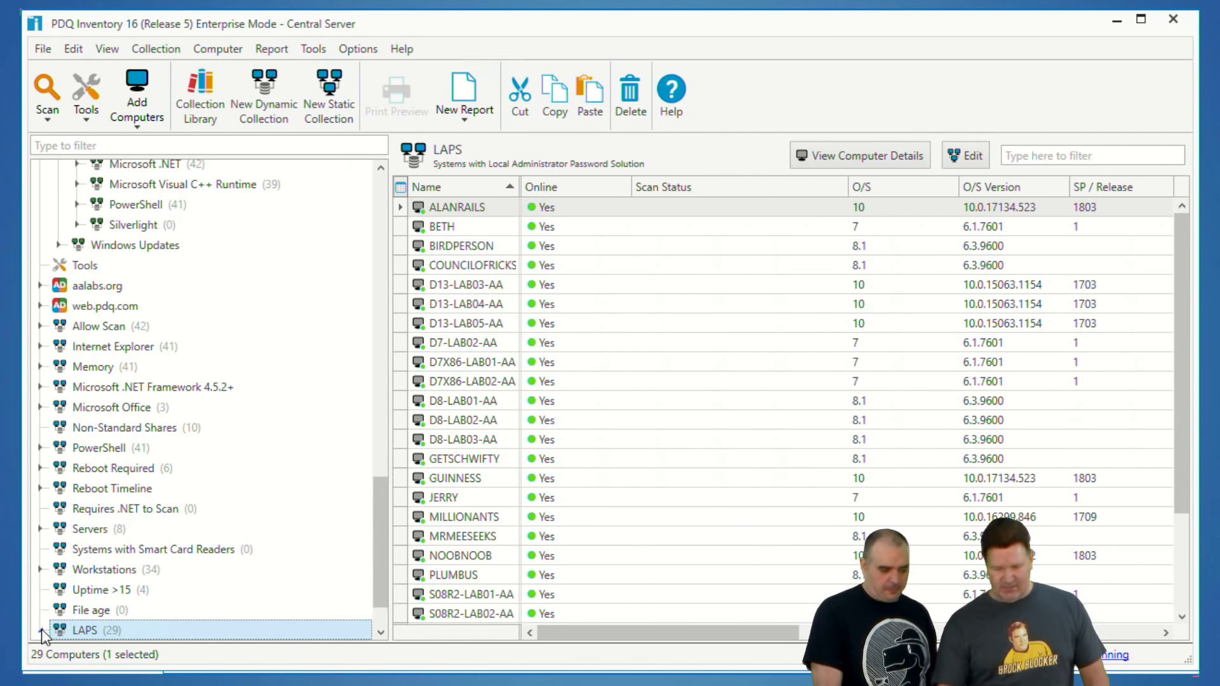
left_click_drag(379, 523, 383, 573)
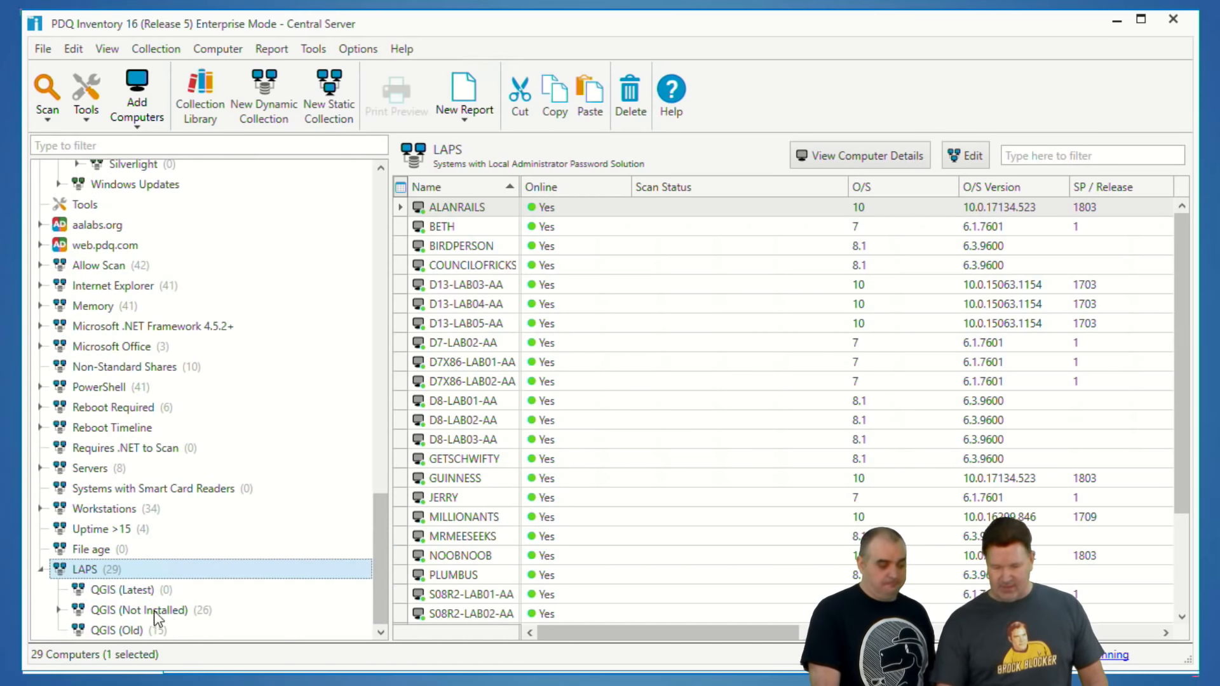
left_click(124, 590)
double_click(125, 591)
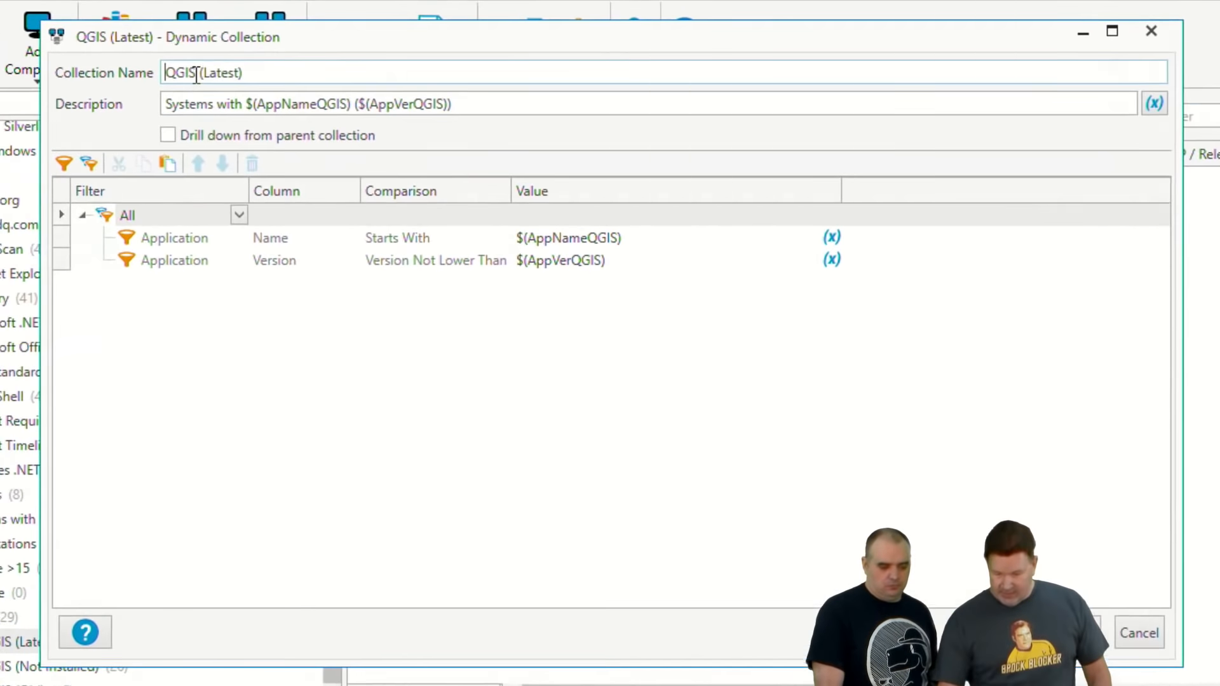
left_click_drag(267, 119, 205, 116)
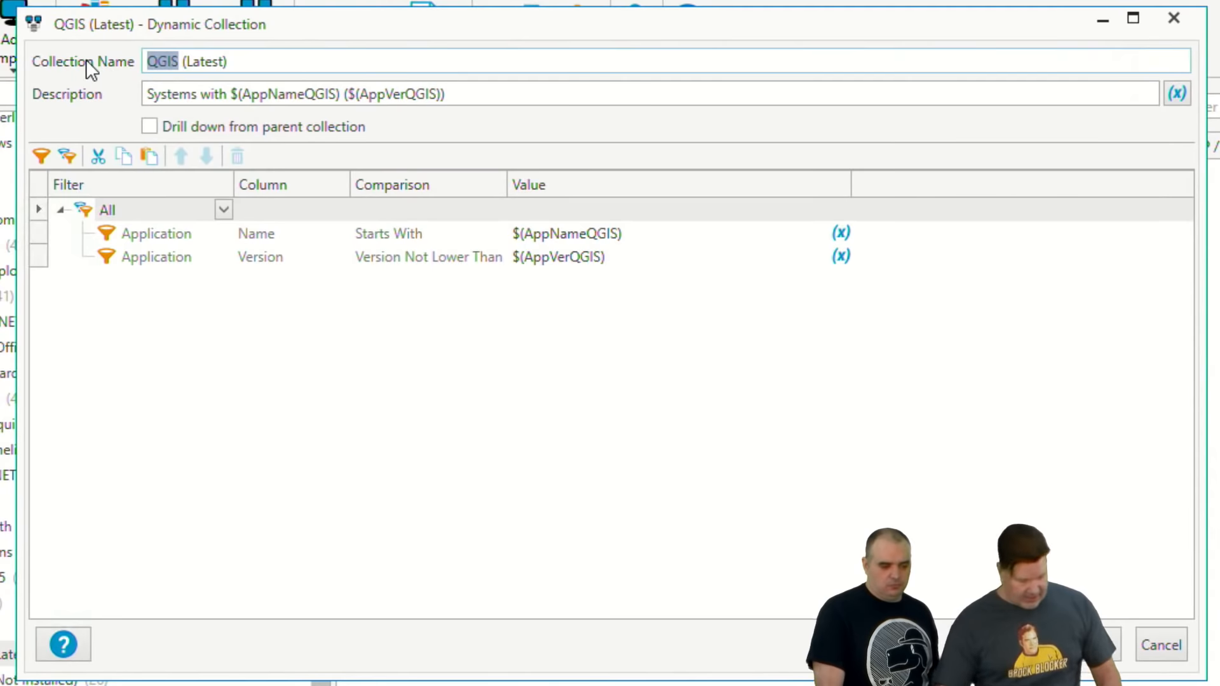
type("LAPS")
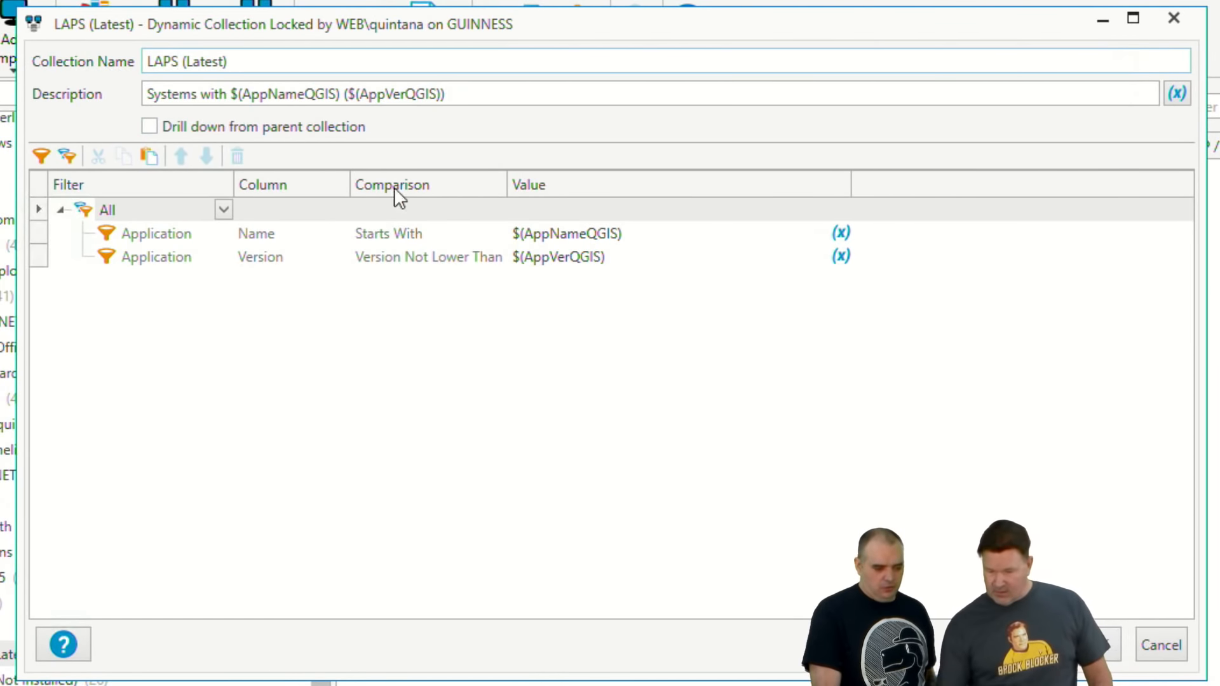
Step: Replace the QGIS variables in the LAPS (Latest) description with @(AppNameLAPS) and @(AppVerLAPS), and save the subcollection
left_click_drag(341, 94, 245, 90)
type("@(AppNameLAPS)")
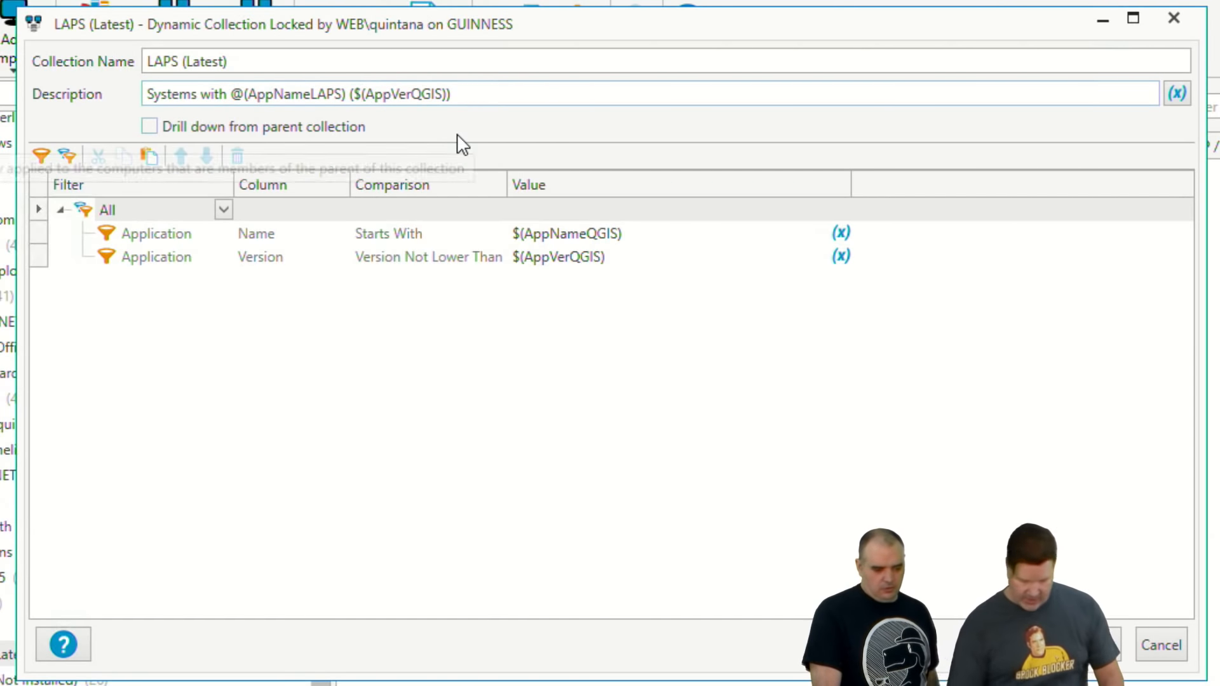
key("BackSpace")
type("@")
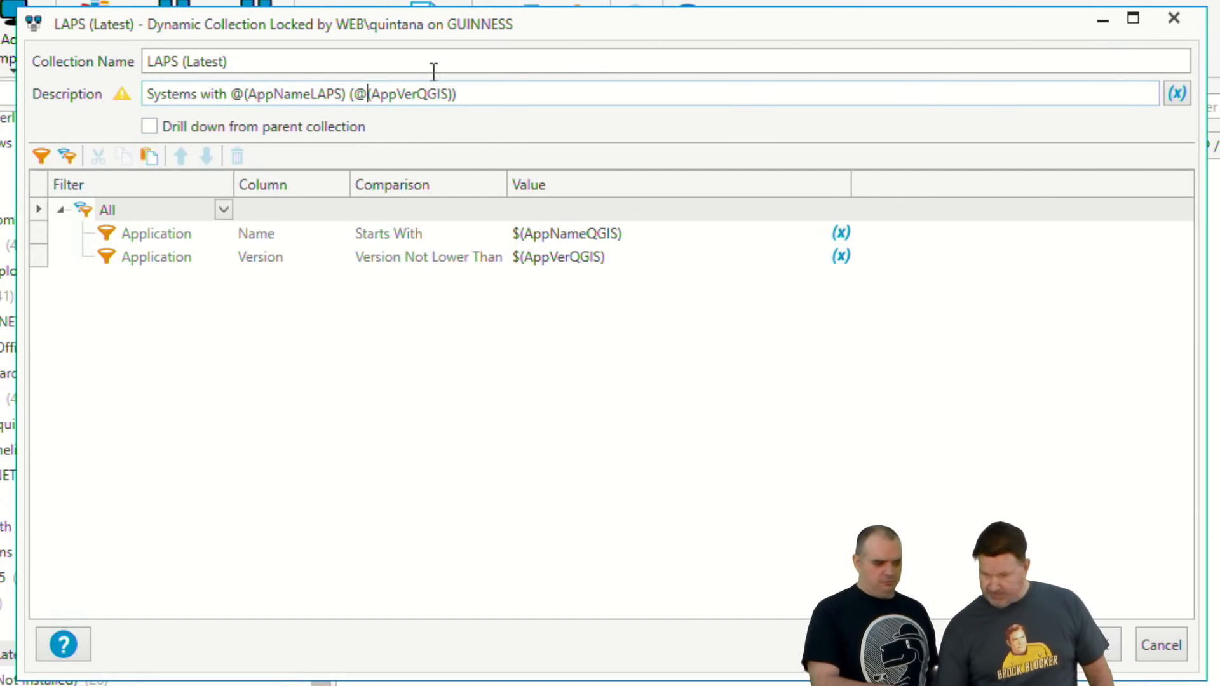
left_click(450, 93)
key("BackSpace")
key("BackSpace")
key("BackSpace")
key("BackSpace")
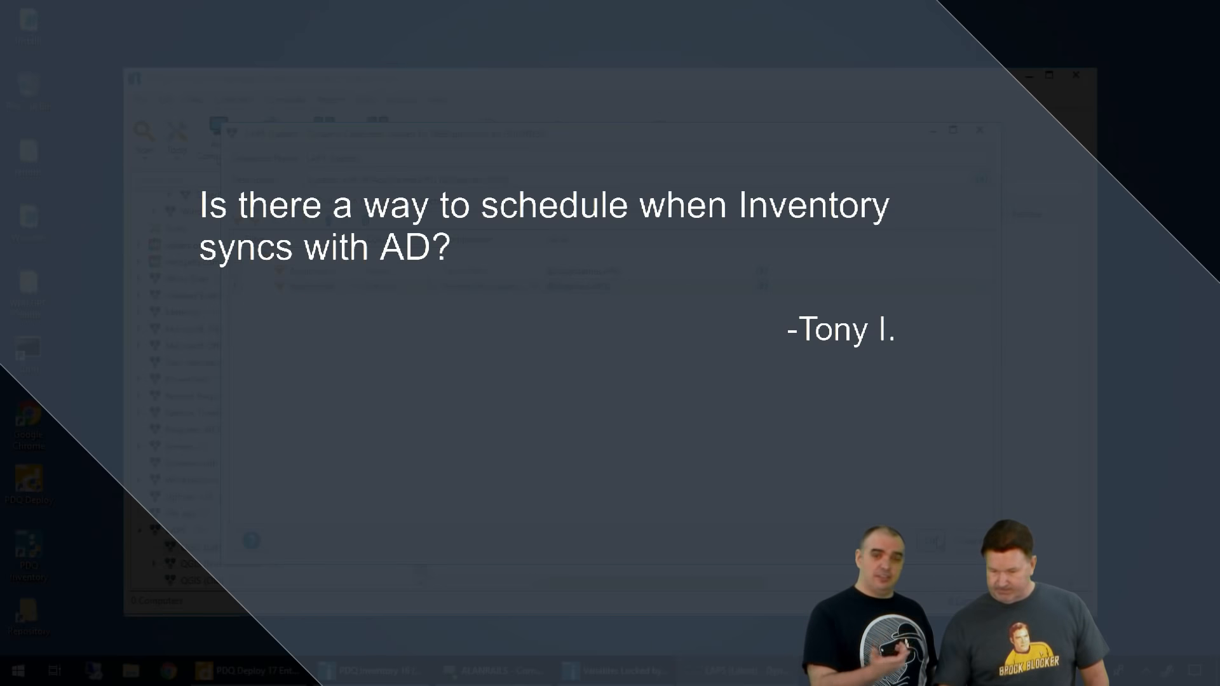
left_click(937, 542)
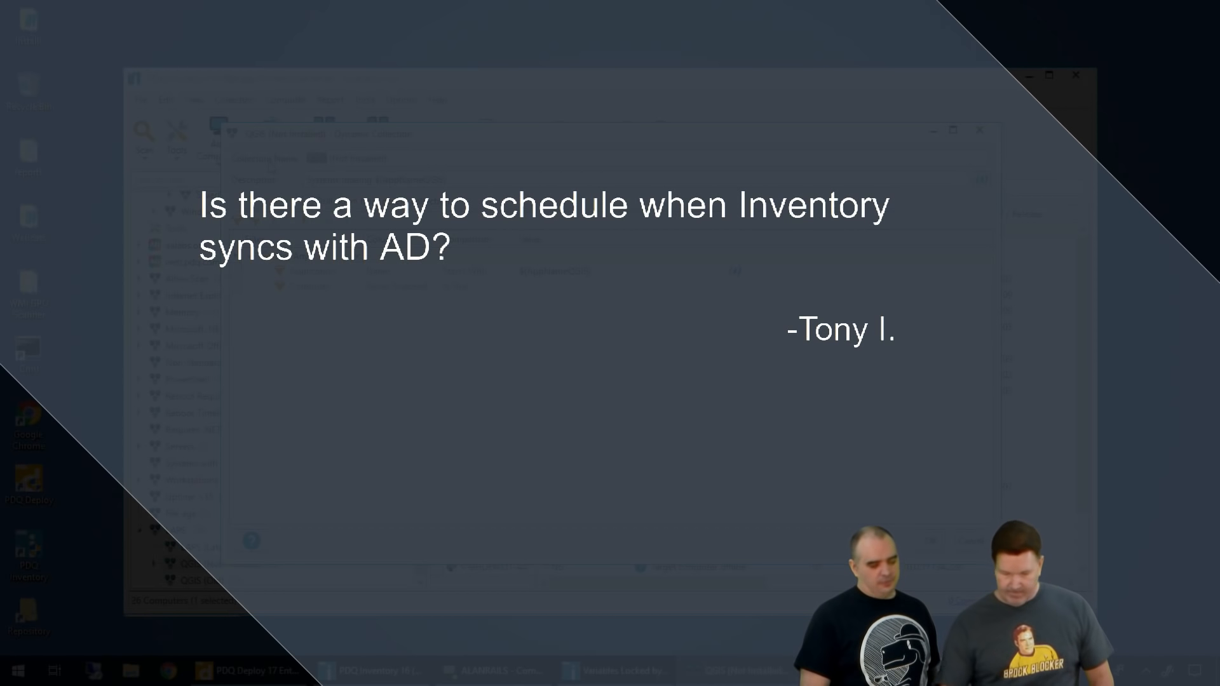
Step: Convert the QGIS (Not Installed) subcollection to LAPS (Not Installed), using @(AppNameLAPS) in its description and Application Name filter, and save it
type("LAPS)")
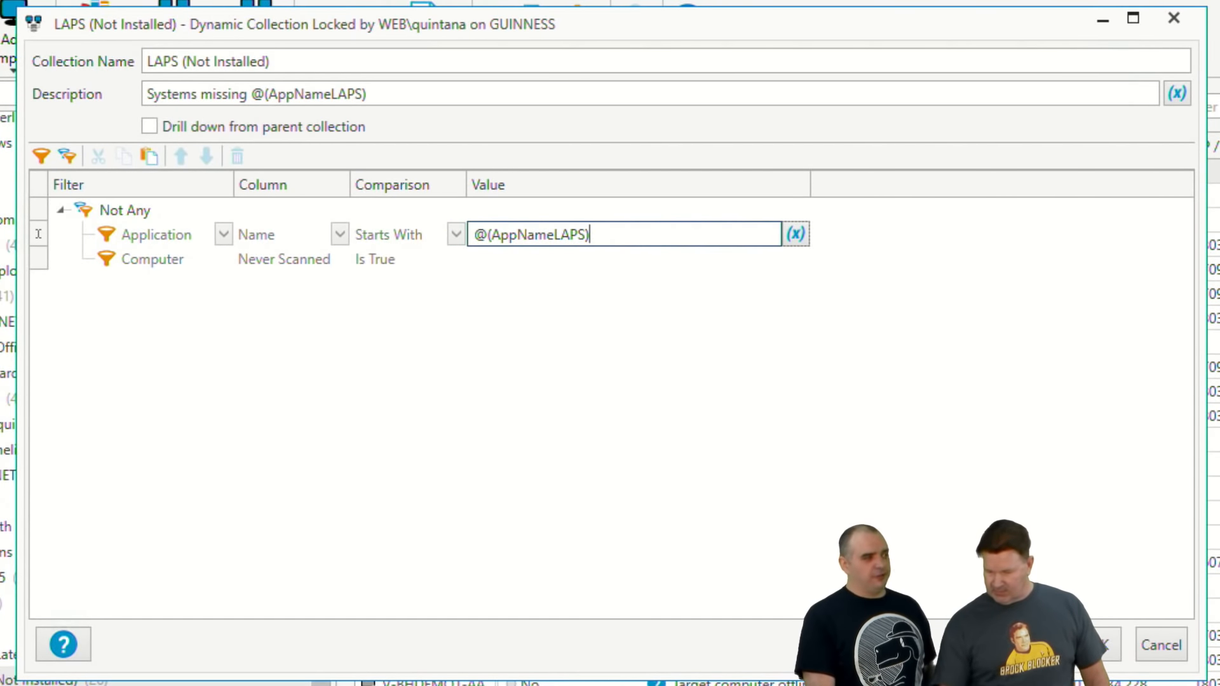
left_click(1097, 645)
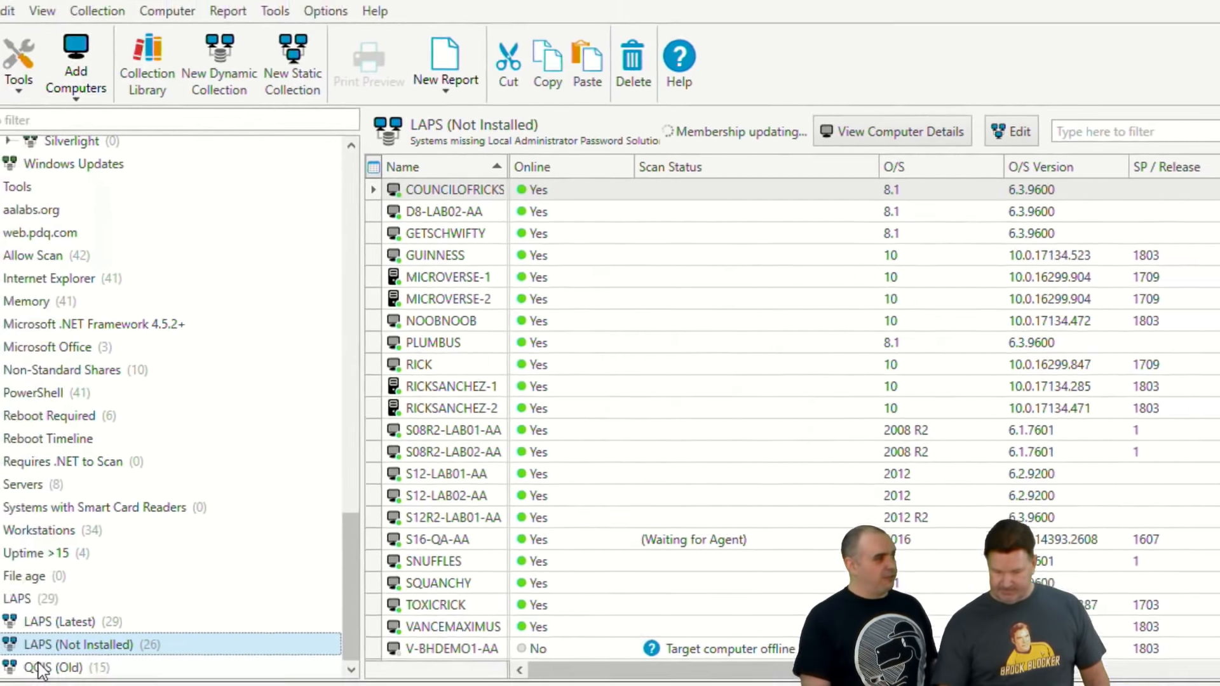
Step: Open the QGIS (Old) subcollection and rename it LAPS (Old)
double_click(113, 631)
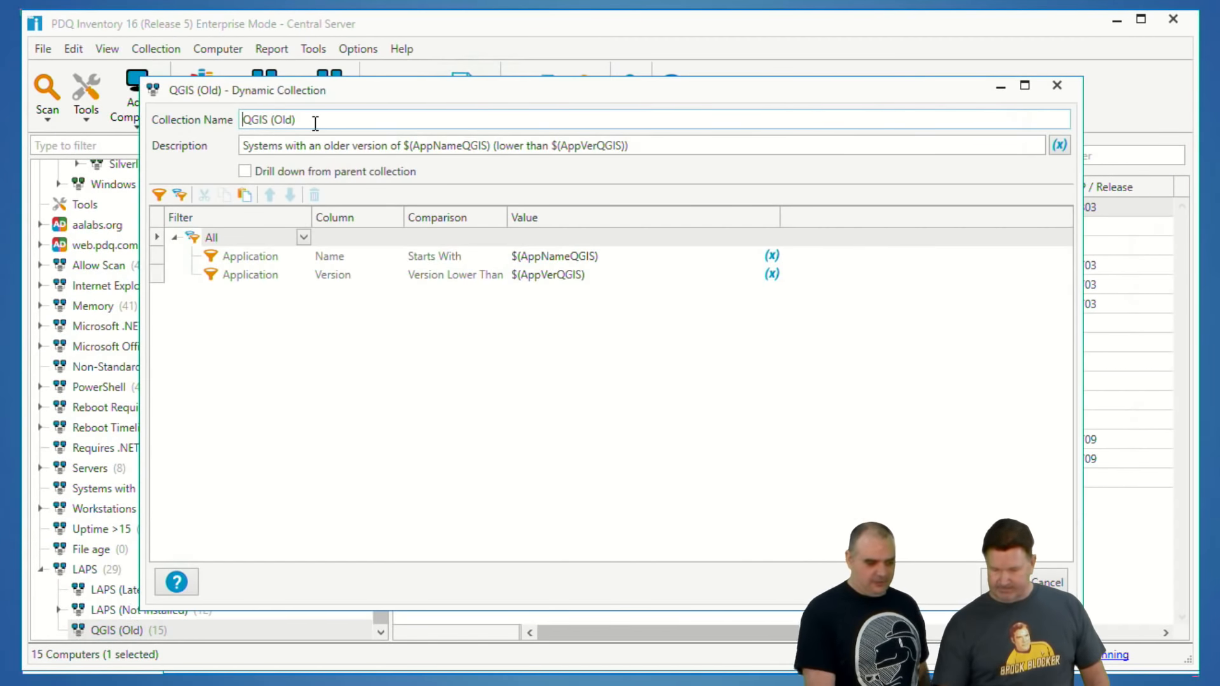
double_click(267, 121)
type("LAPS")
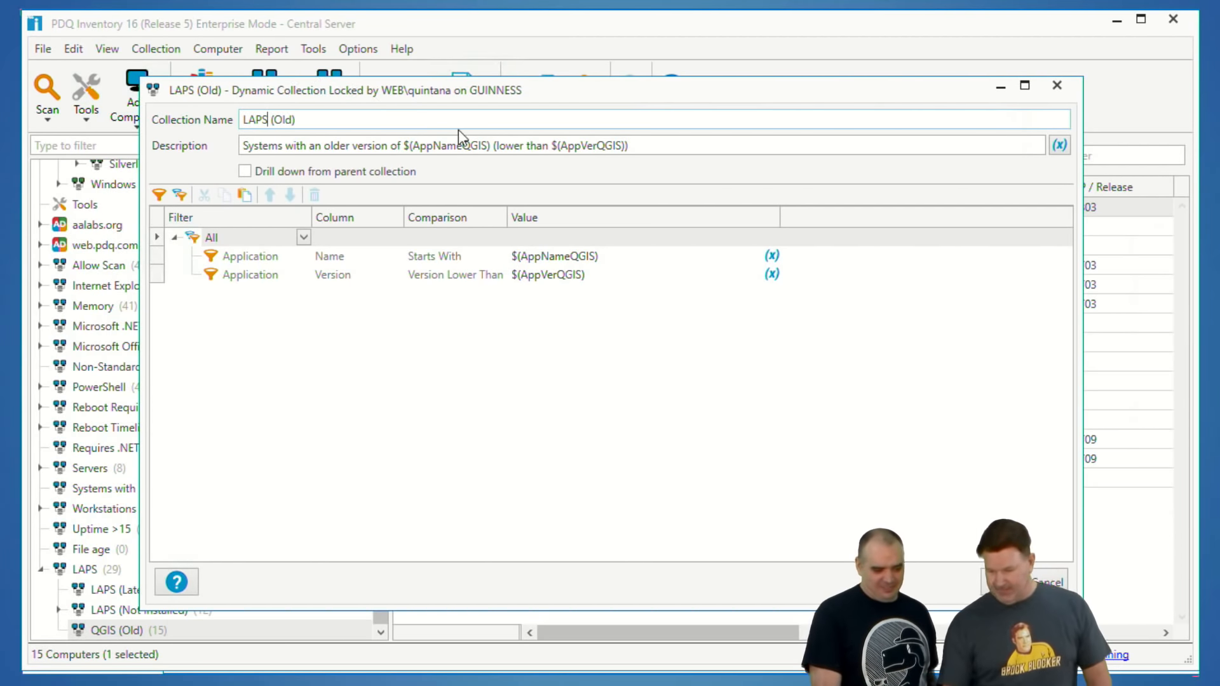
Step: Set the LAPS (Old) description to "Systems with an older version of @(AppNameLAPS) (lower than @(AppVerLAPS))"
left_click_drag(488, 141, 400, 139)
type("@(AppNameLAPS)")
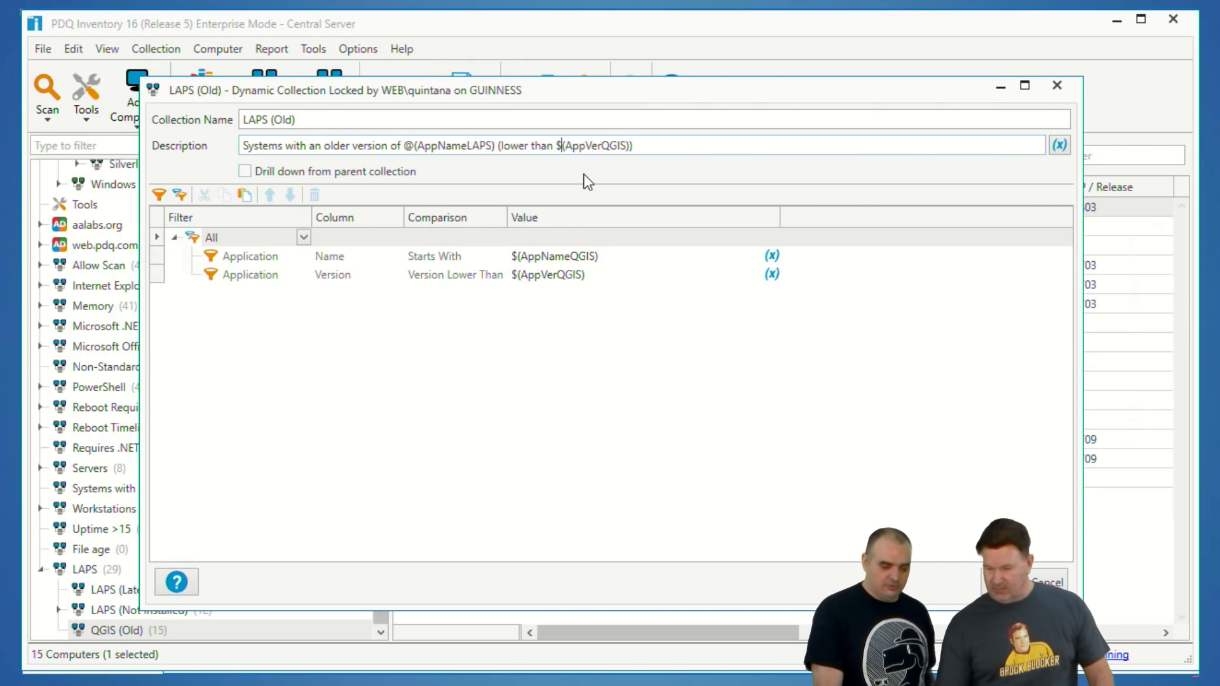
key("BackSpace")
type("@")
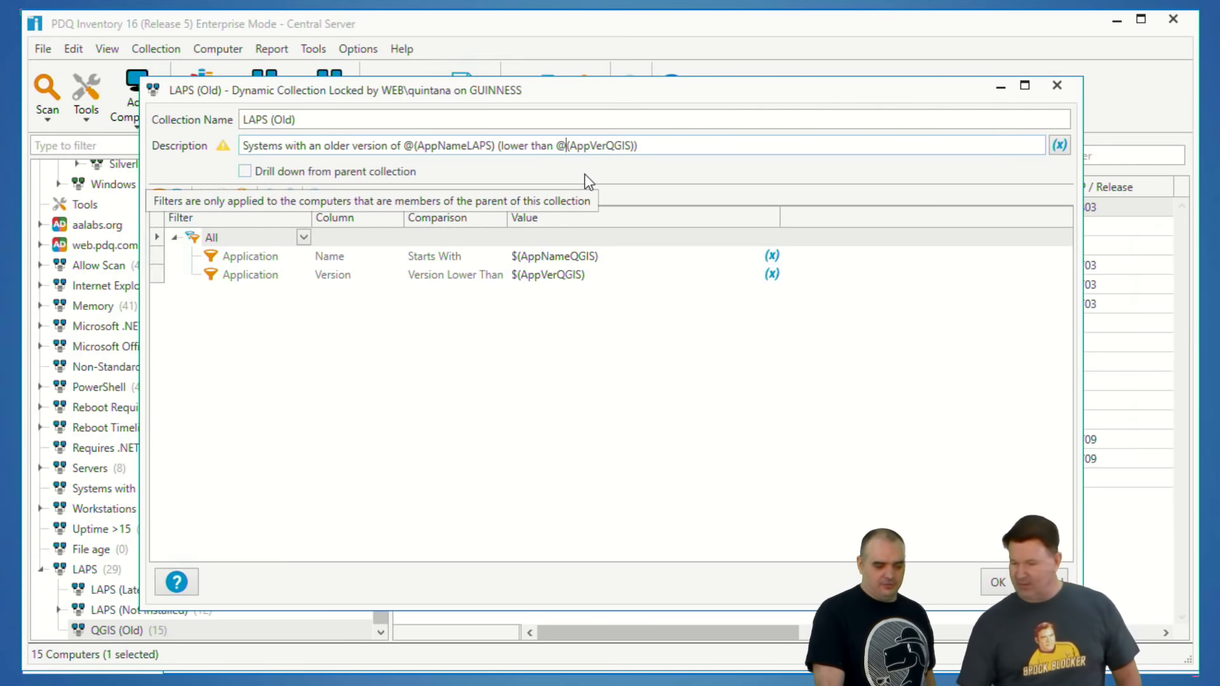
left_click(632, 148)
key("BackSpace")
key("BackSpace")
key("BackSpace")
key("BackSpace")
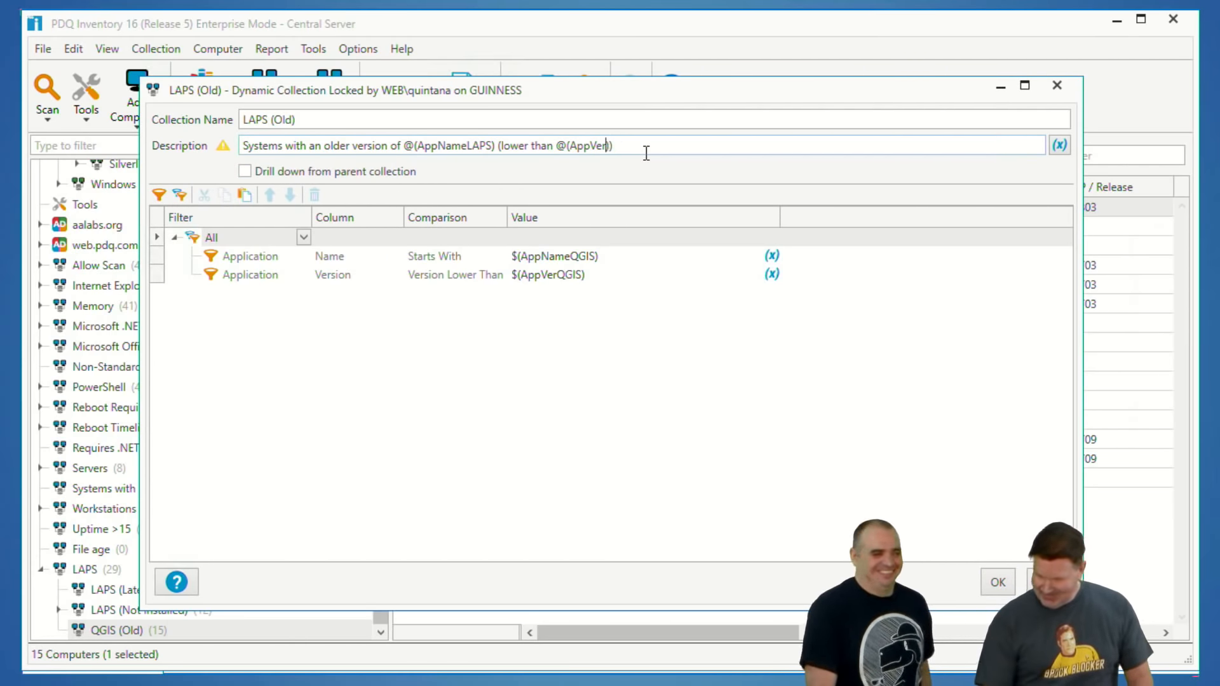
type("LAPS")
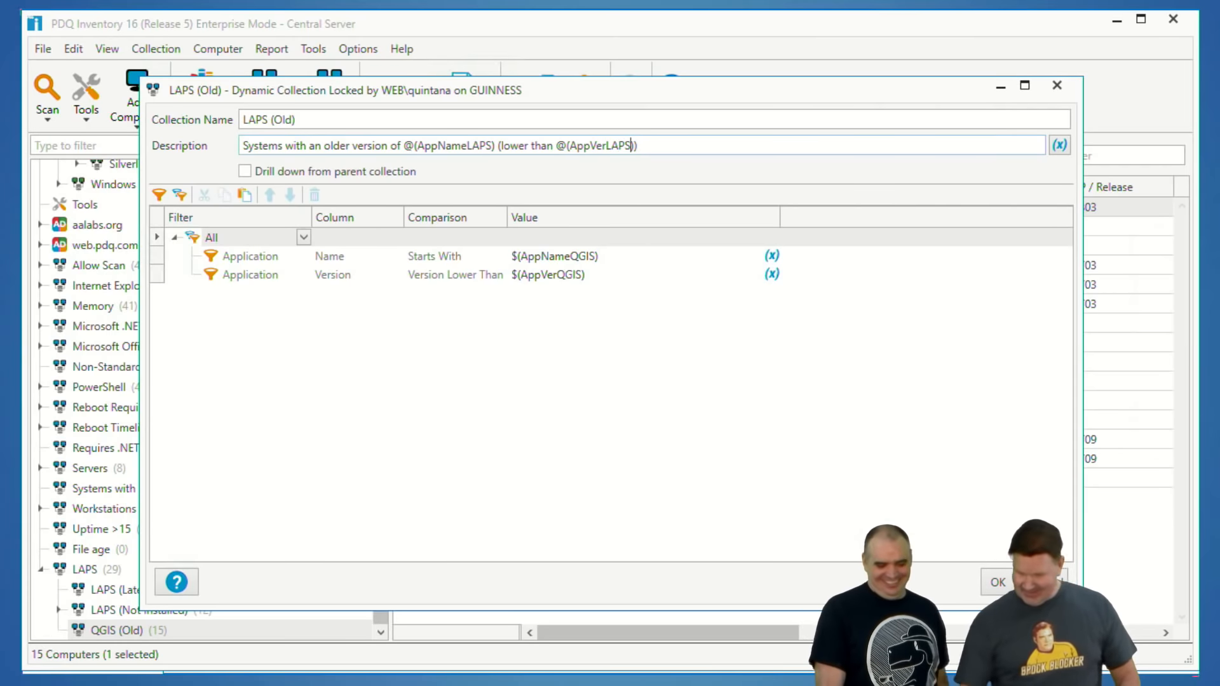
Step: Set the LAPS (Old) filter values to @(AppNameLAPS) for Application Name and @(AppVerLAPS) for Application Version, and save the subcollection
left_click(613, 254)
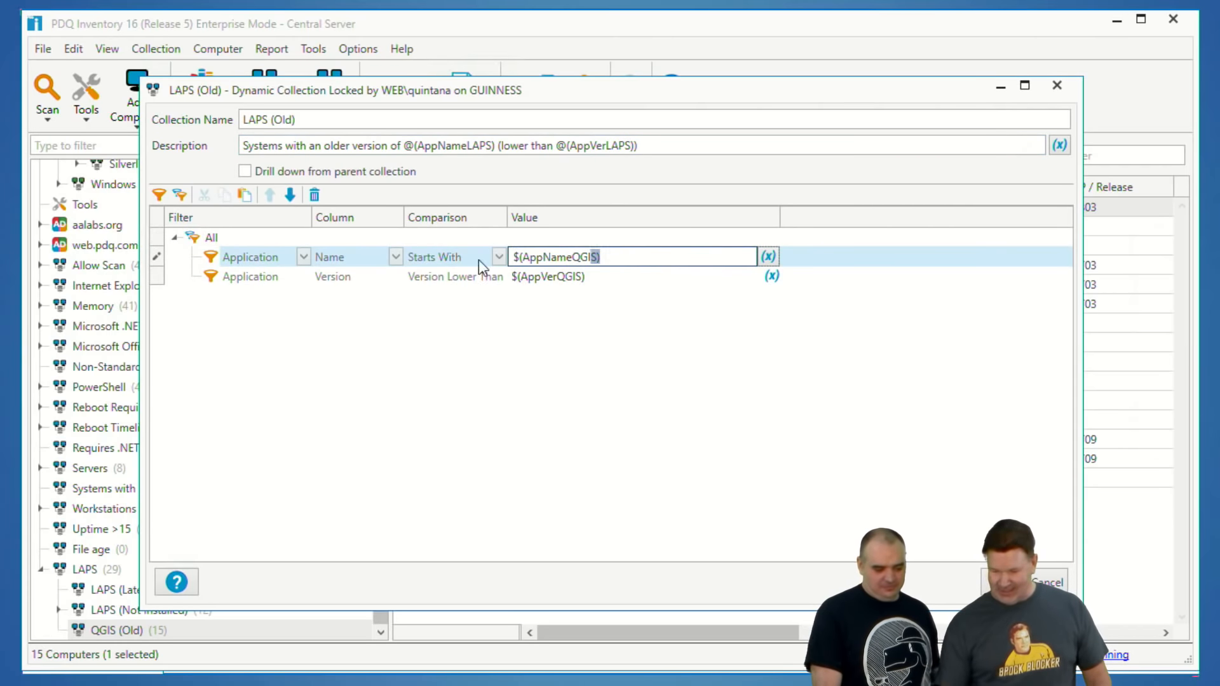
type("@(AppNameLAPS)")
left_click(605, 275)
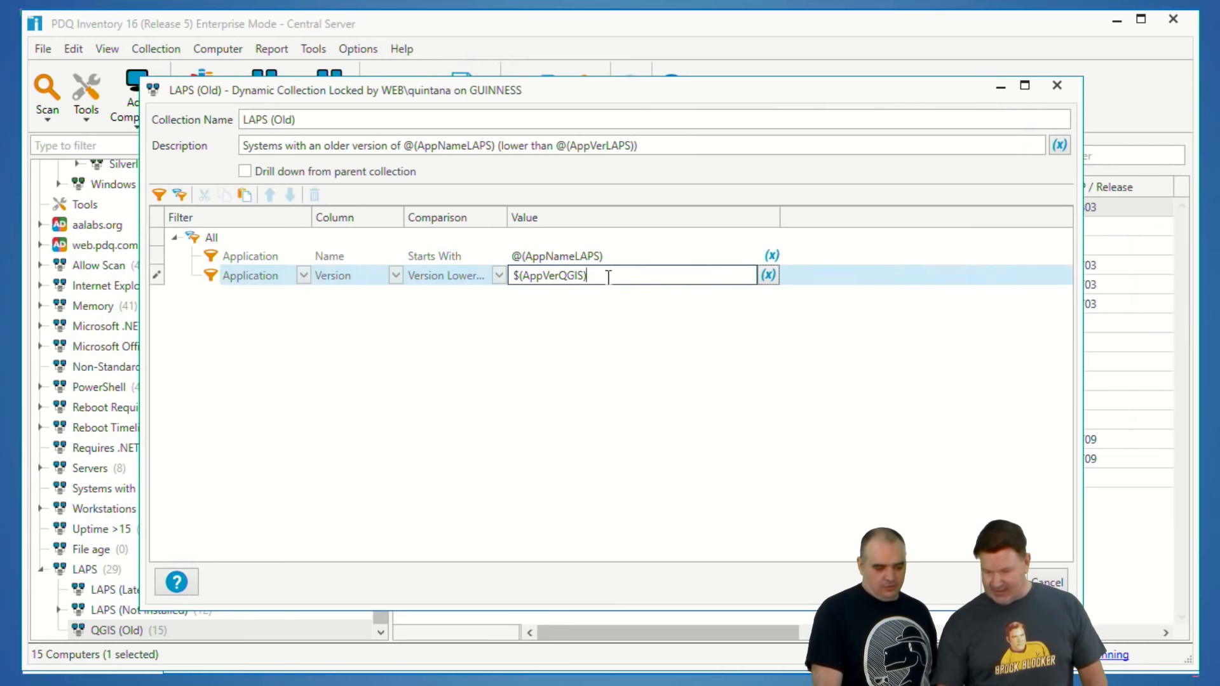
key("BackSpace")
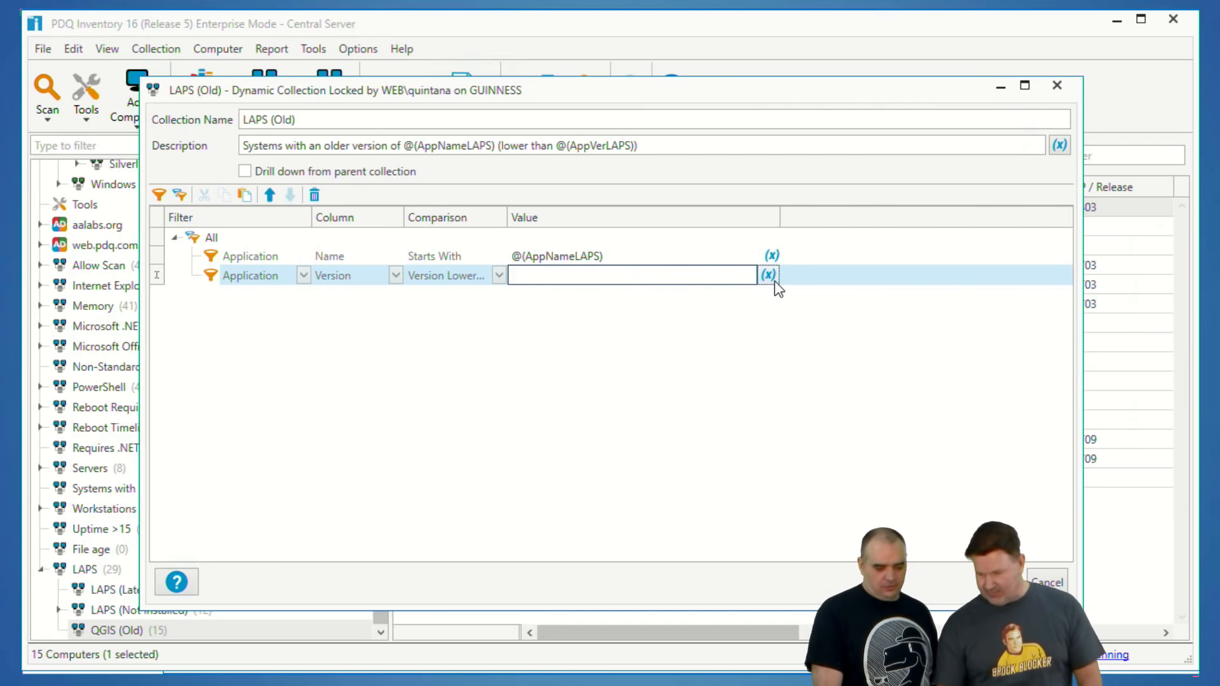
left_click(773, 280)
mouse_move(711, 299)
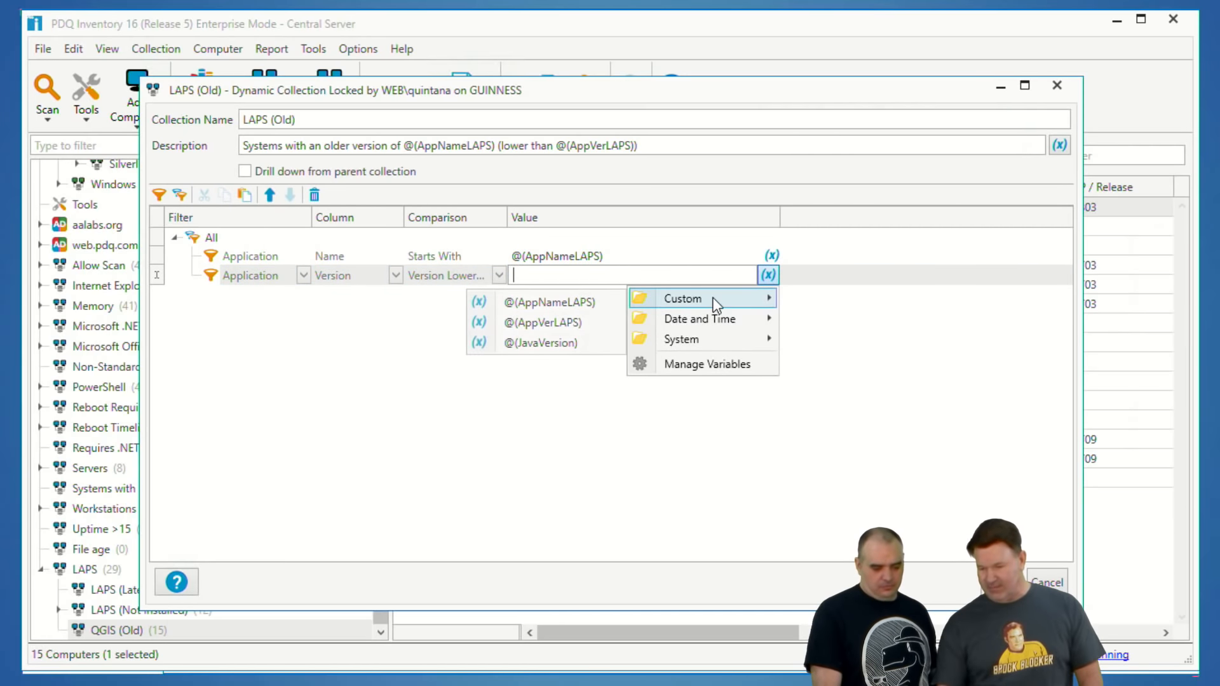
left_click(573, 327)
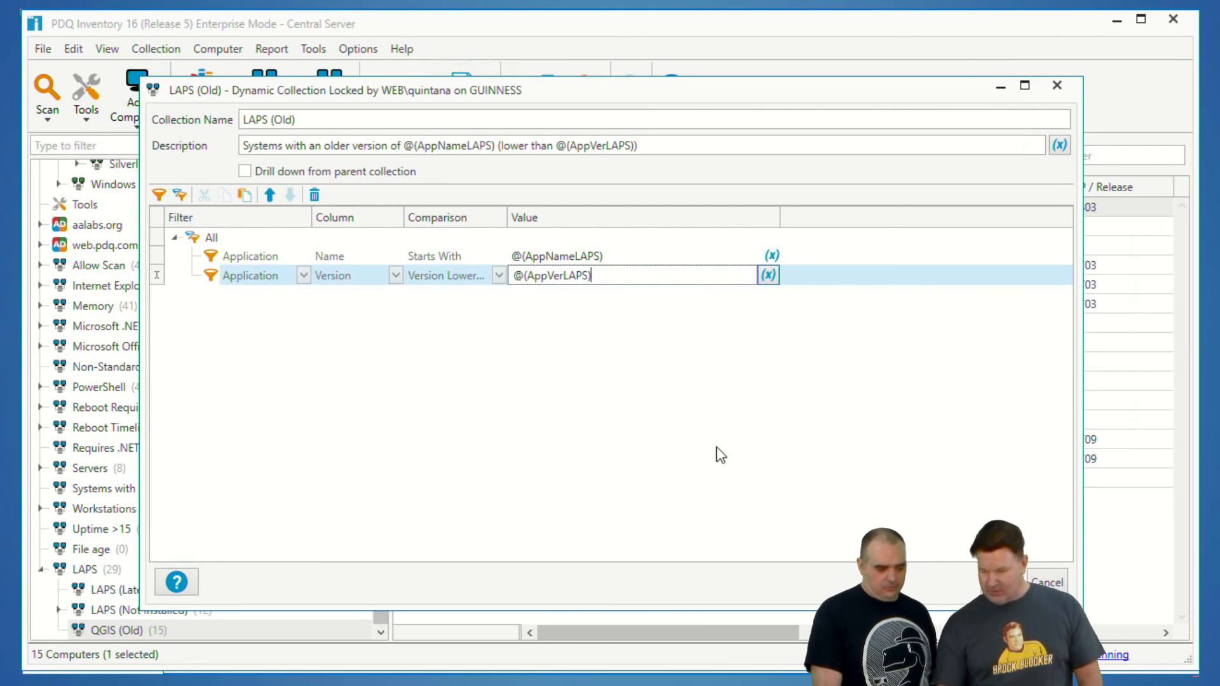
left_click(1002, 582)
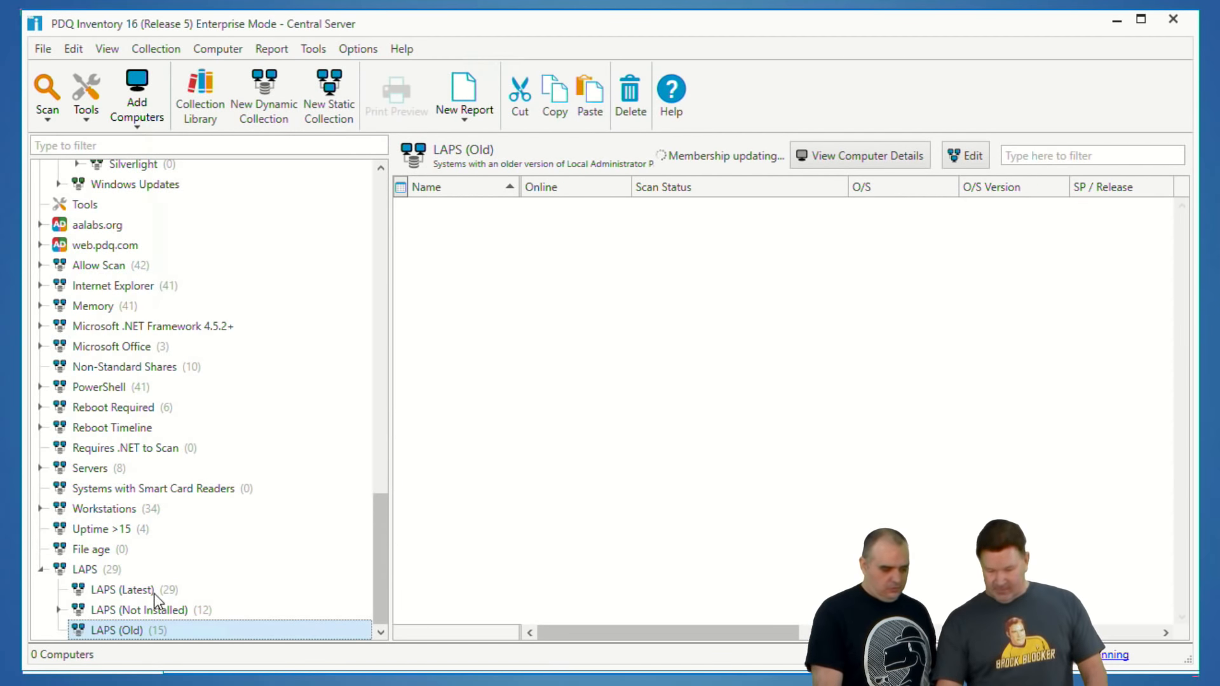
Step: Check which computers belong to the LAPS (Latest) and LAPS (Old) subcollections
left_click(136, 593)
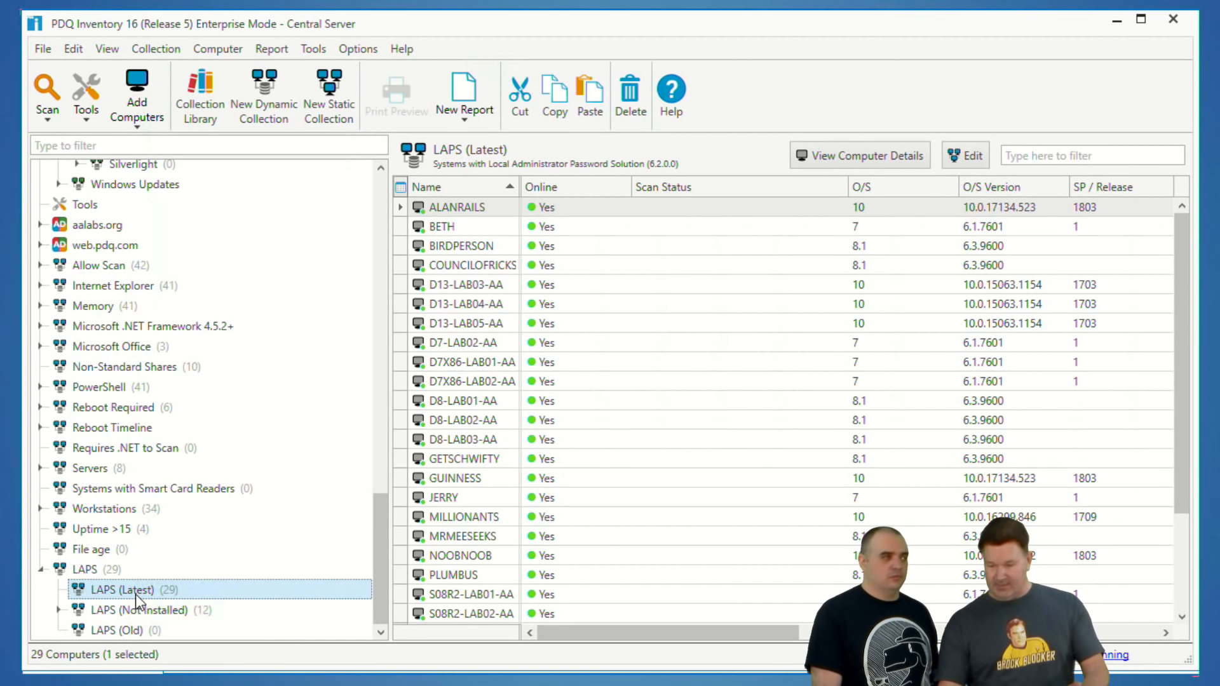
left_click(141, 625)
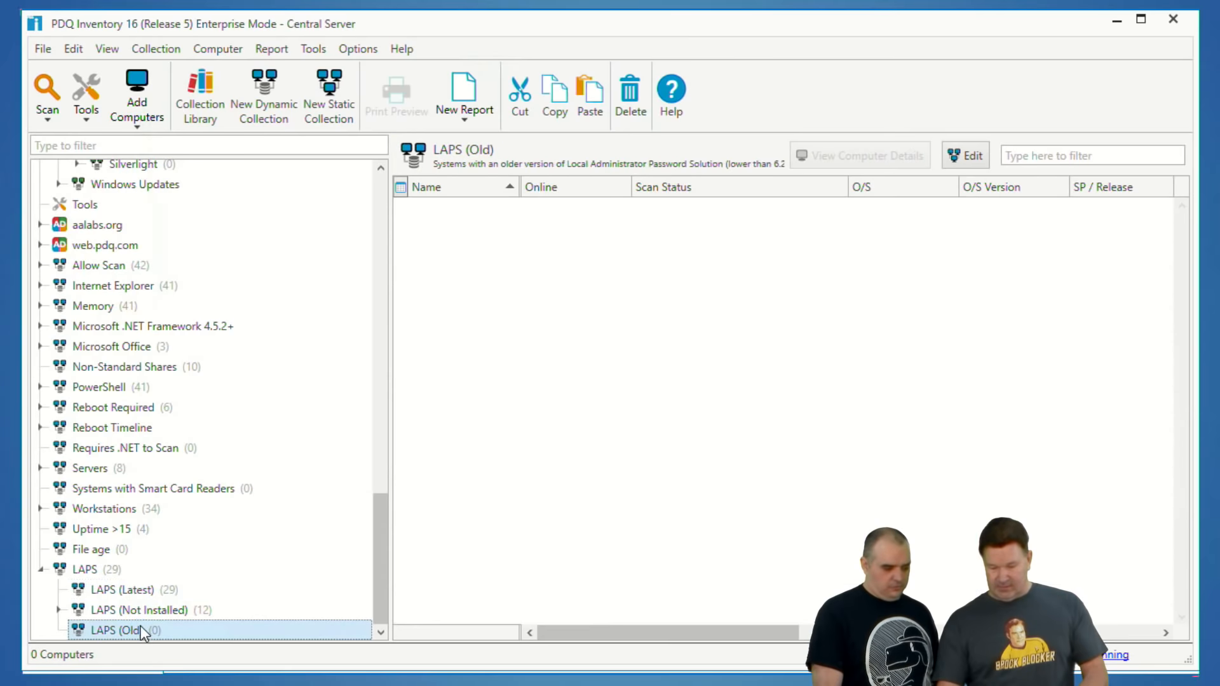
left_click(153, 594)
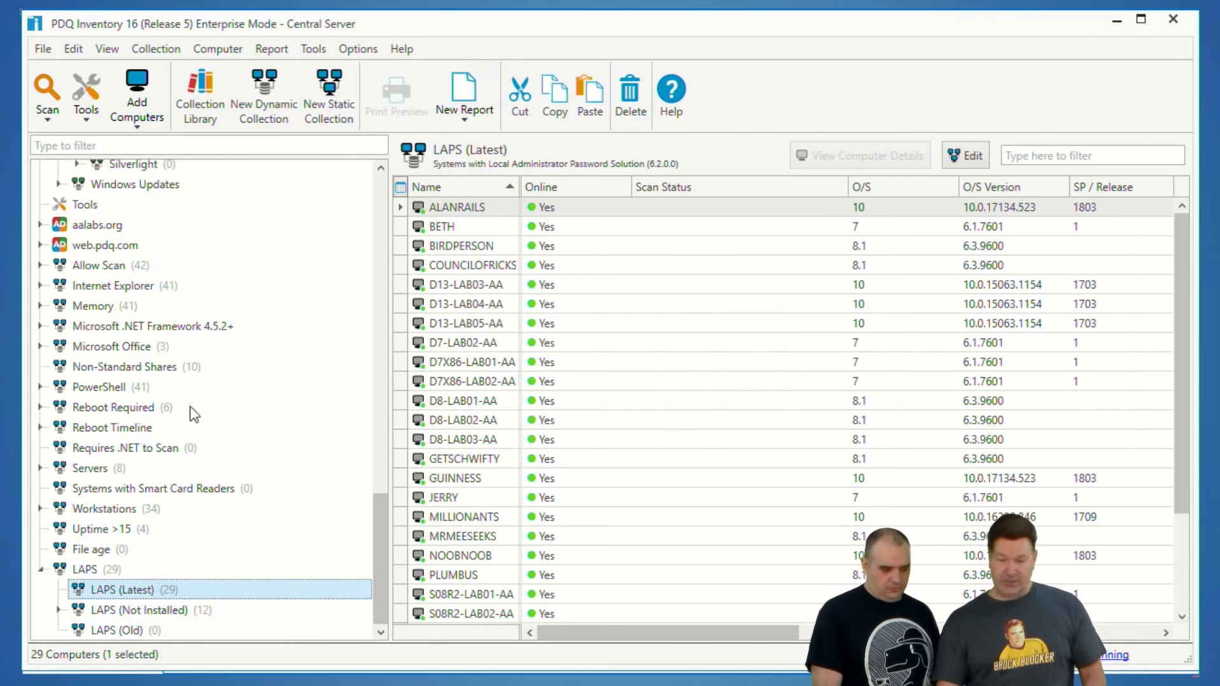
Step: Set the custom variable @(AppVerLAPS) to 6.2.0.1 and close the variables window
left_click(353, 50)
left_click(212, 158)
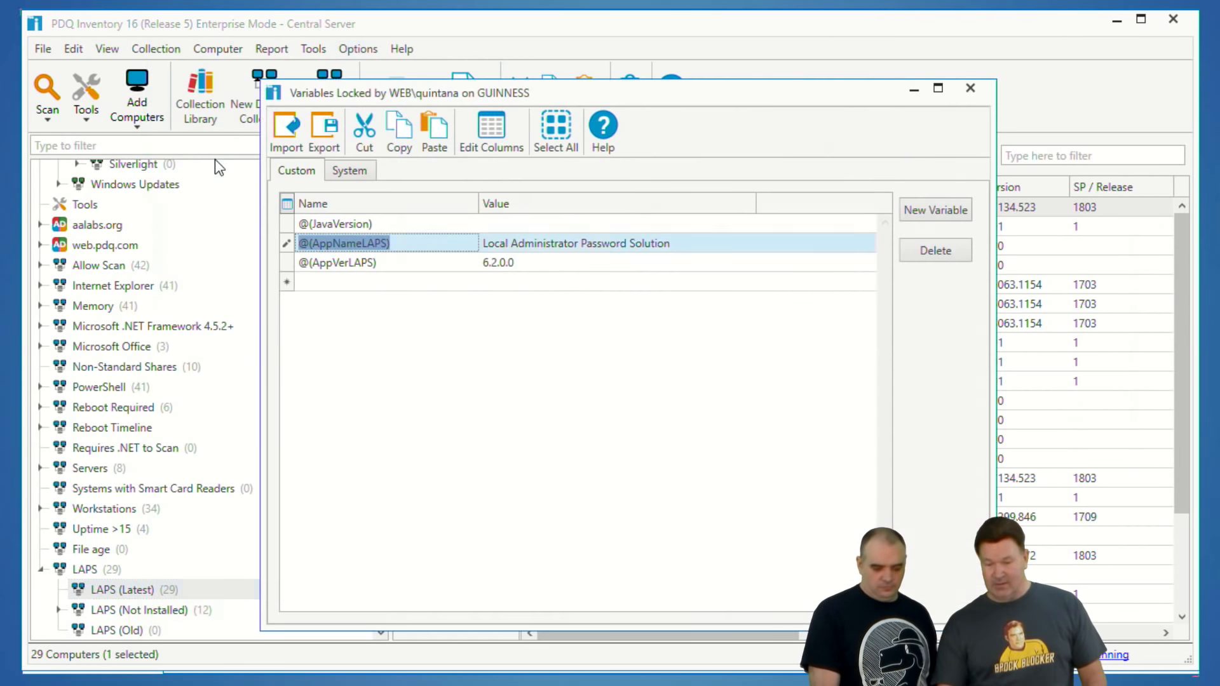
double_click(533, 263)
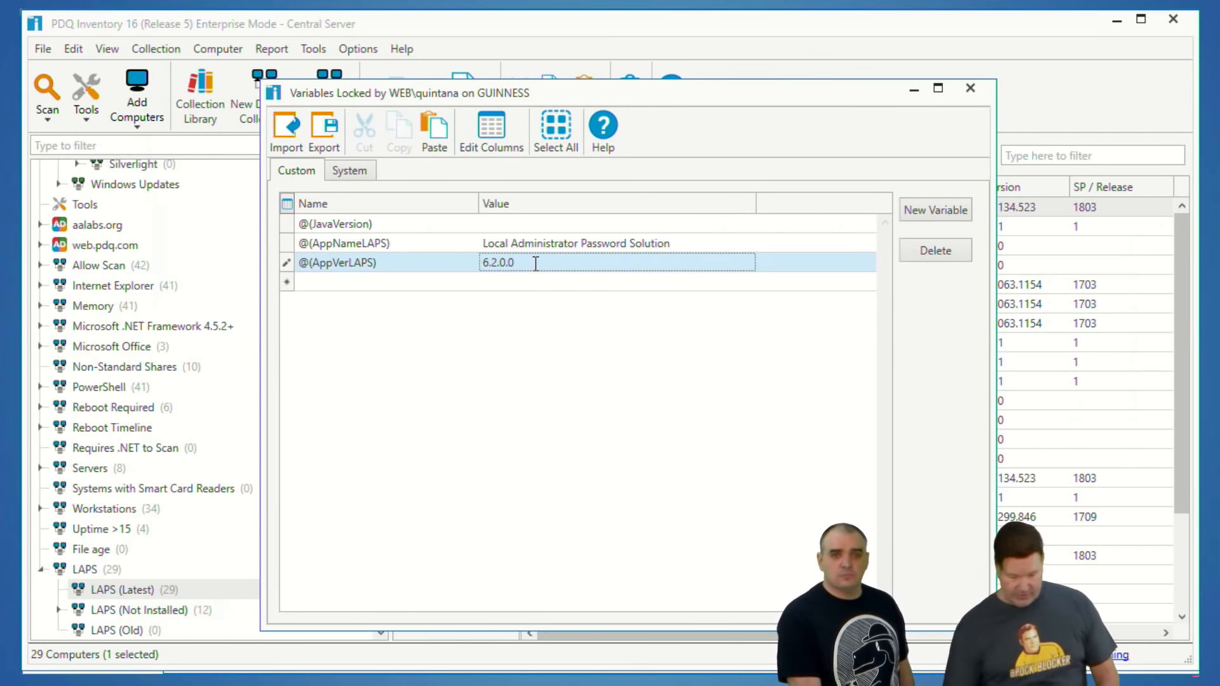
key("BackSpace")
type("1")
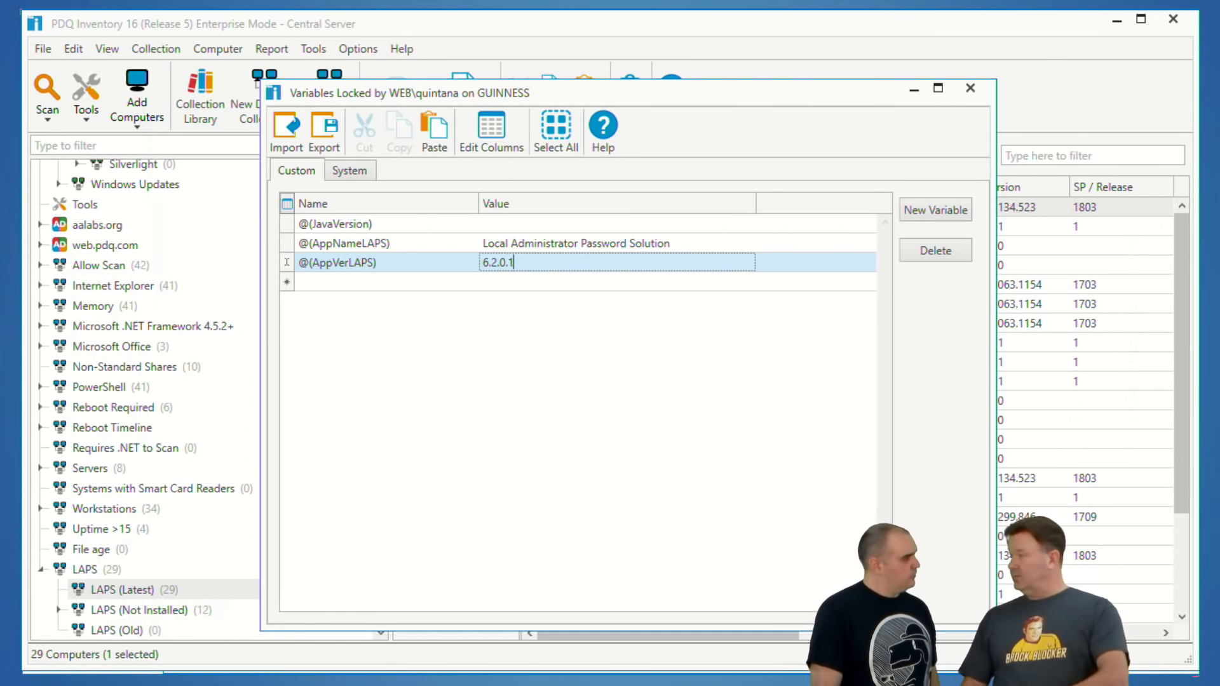
left_click(683, 282)
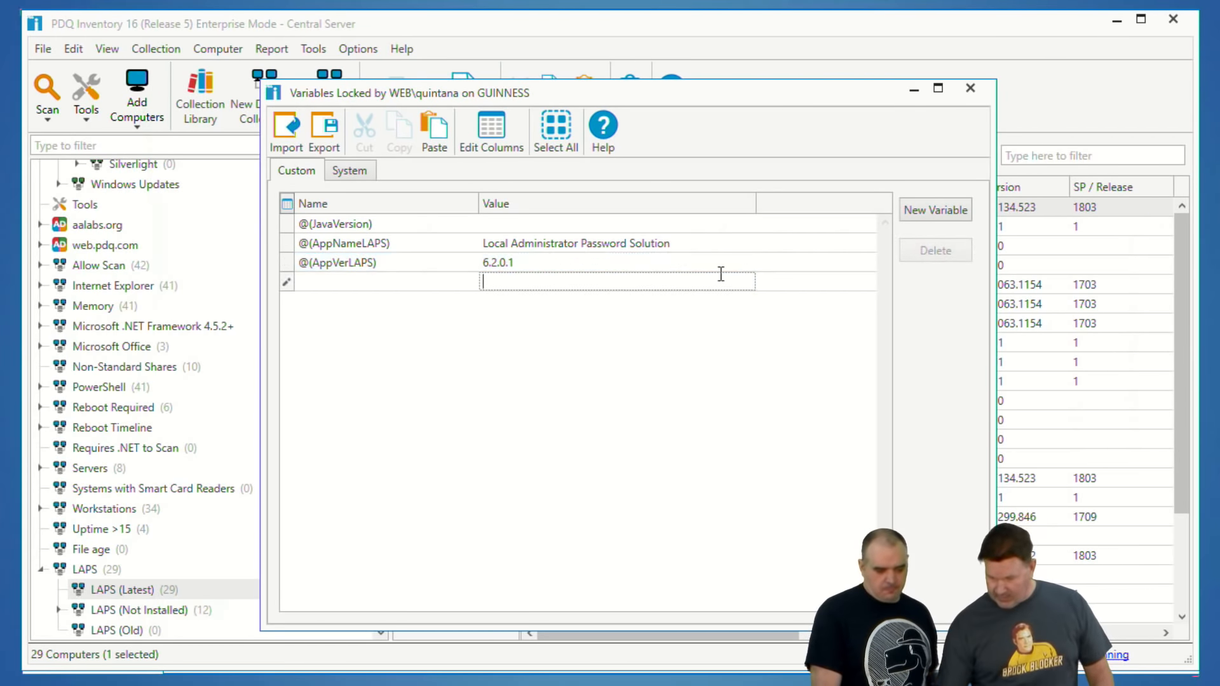
key("Escape")
Step: Check the computer membership of LAPS and its Latest, Not Installed and Old subcollections, and review the filters defining LAPS (Not Installed)
left_click(102, 564)
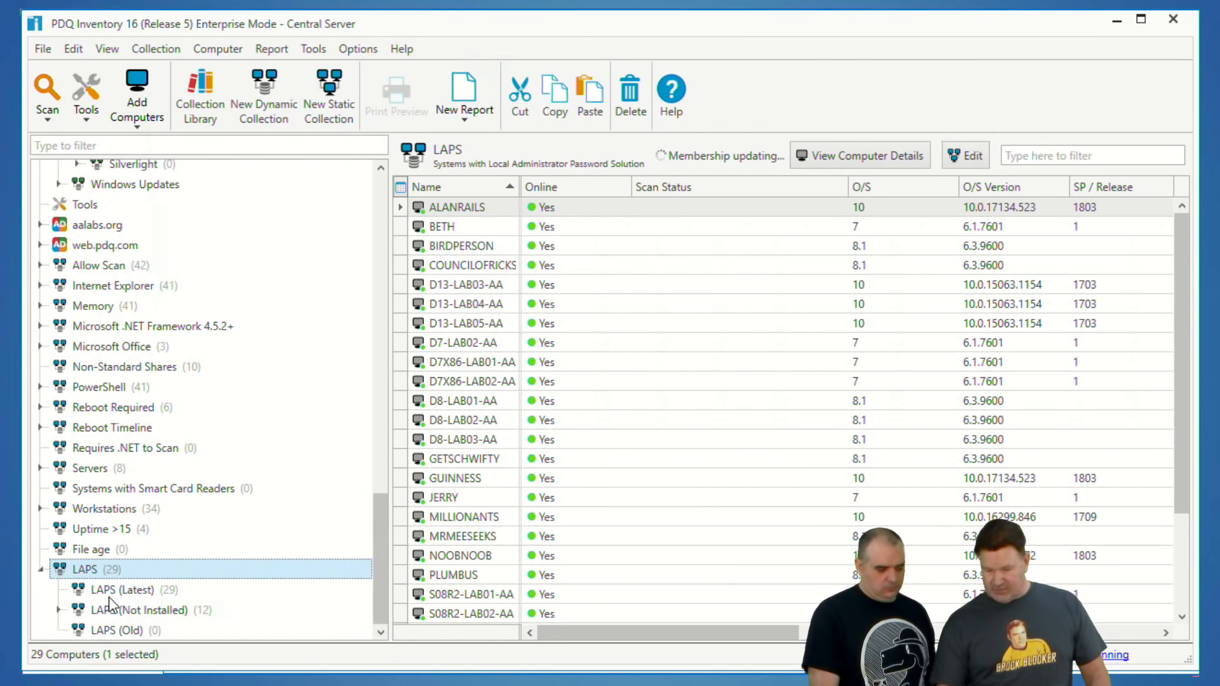
left_click(111, 594)
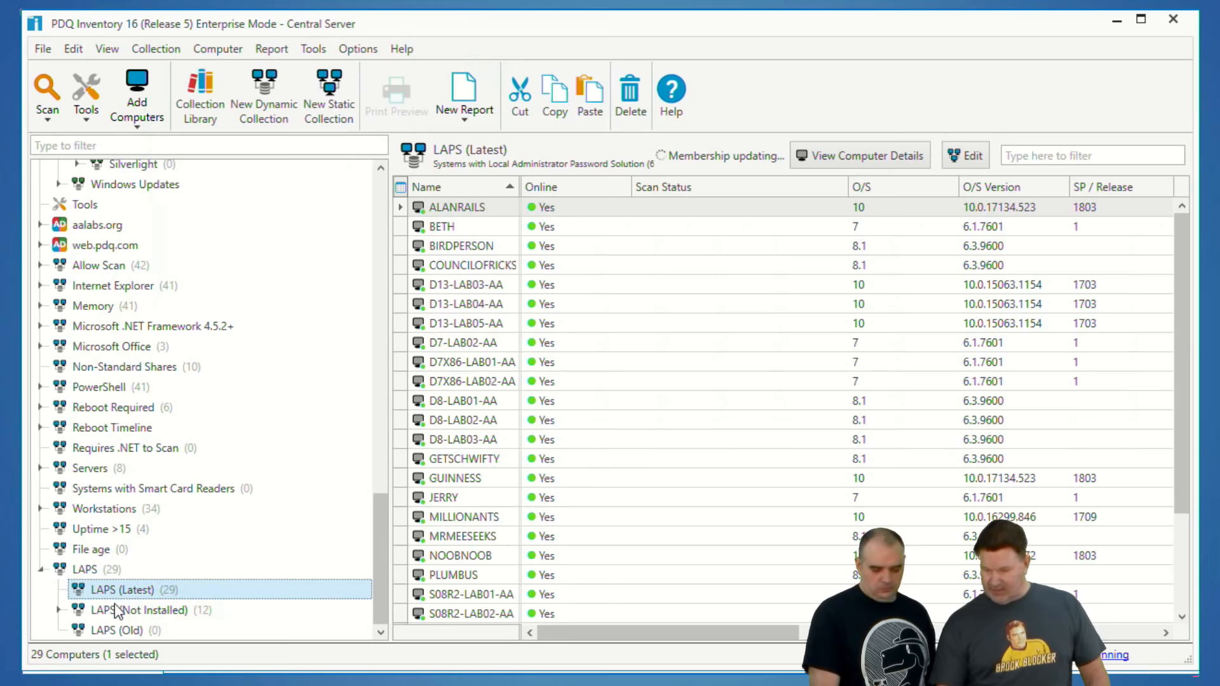
left_click(123, 632)
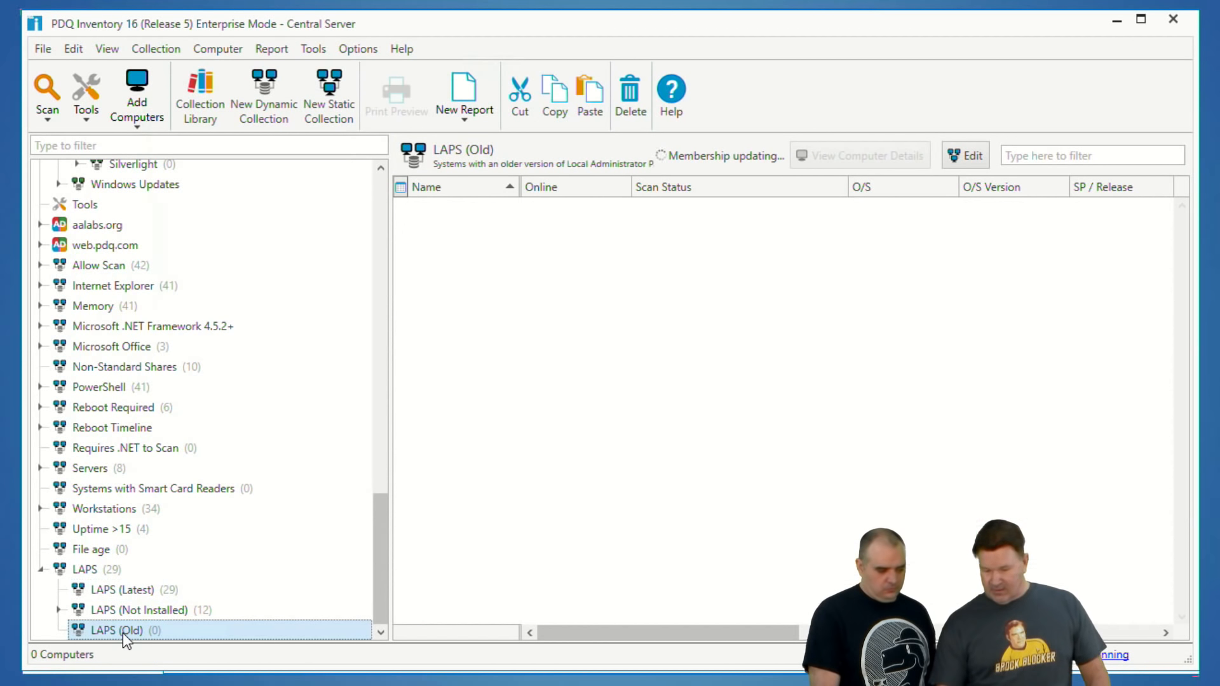
left_click(120, 592)
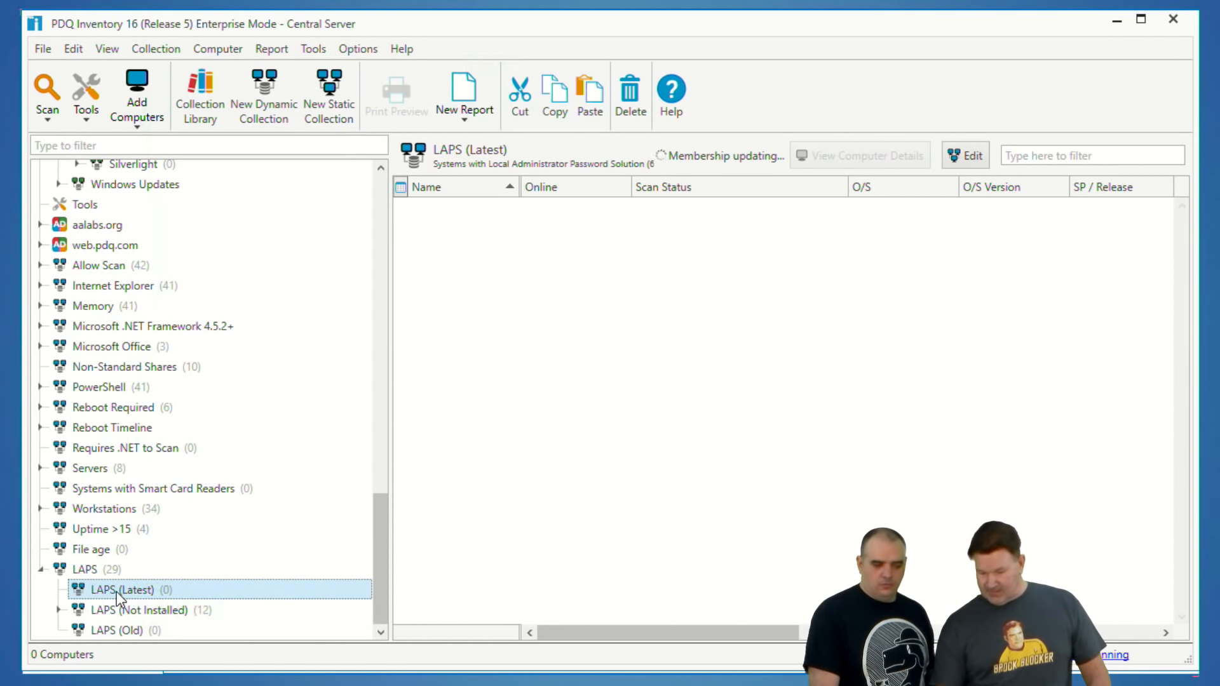
left_click(139, 612)
double_click(139, 612)
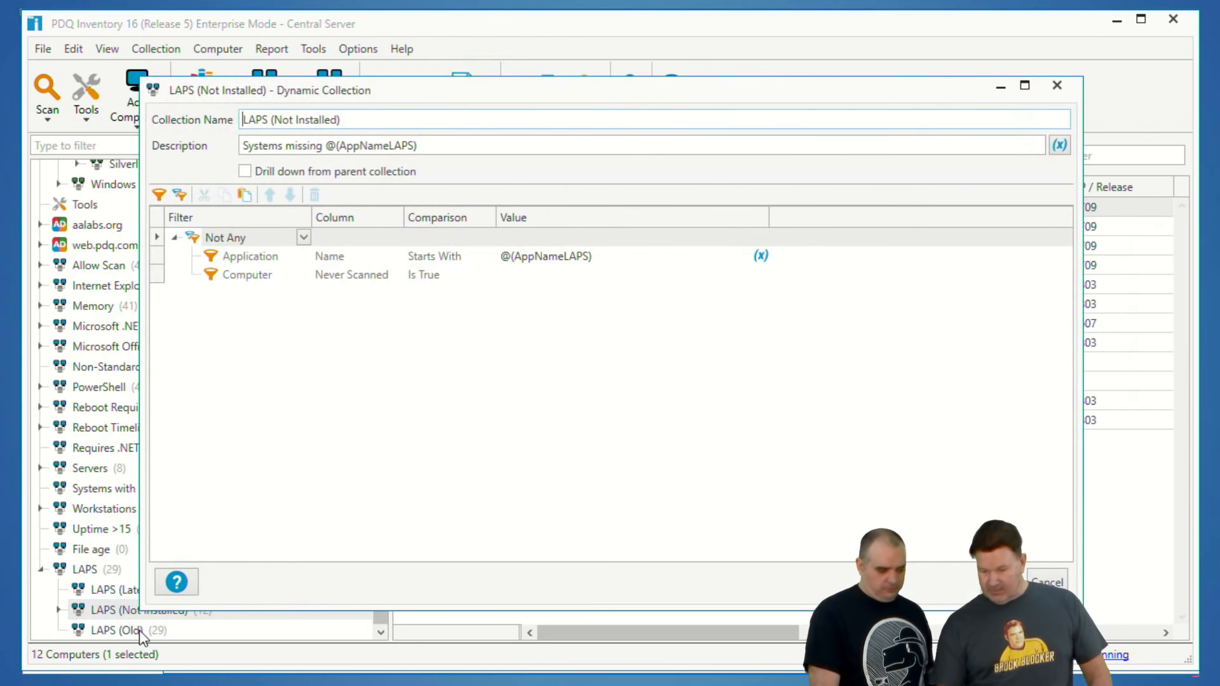
left_click(1057, 87)
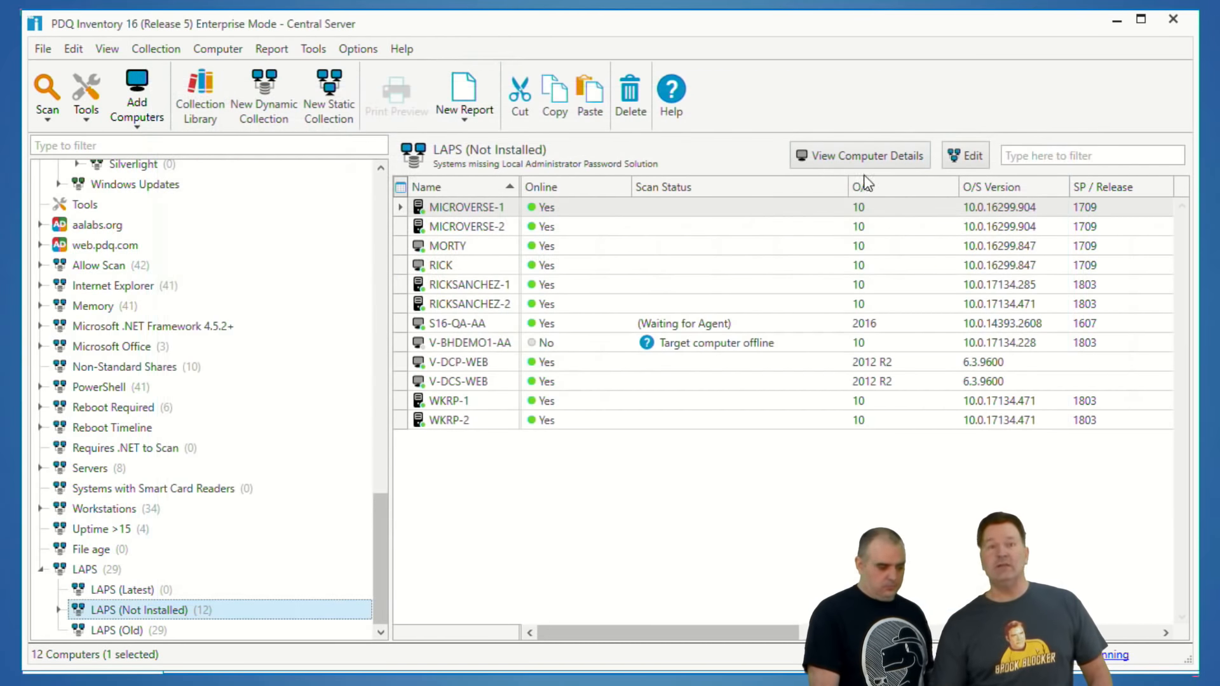
left_click(127, 630)
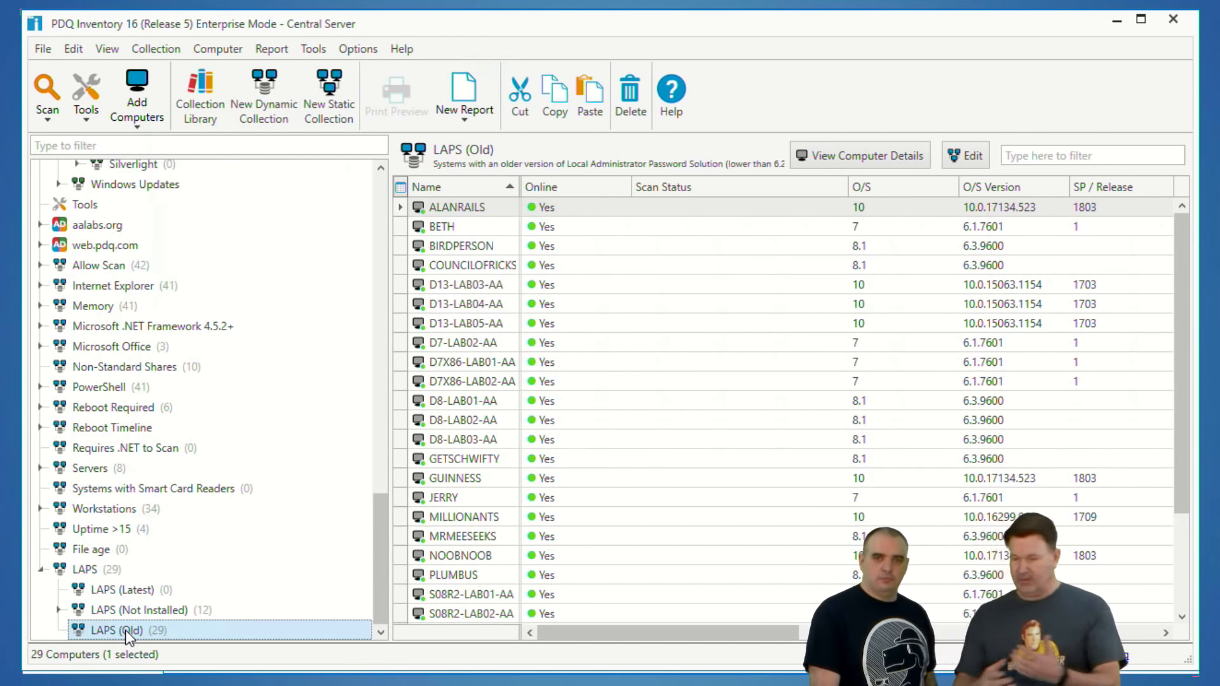
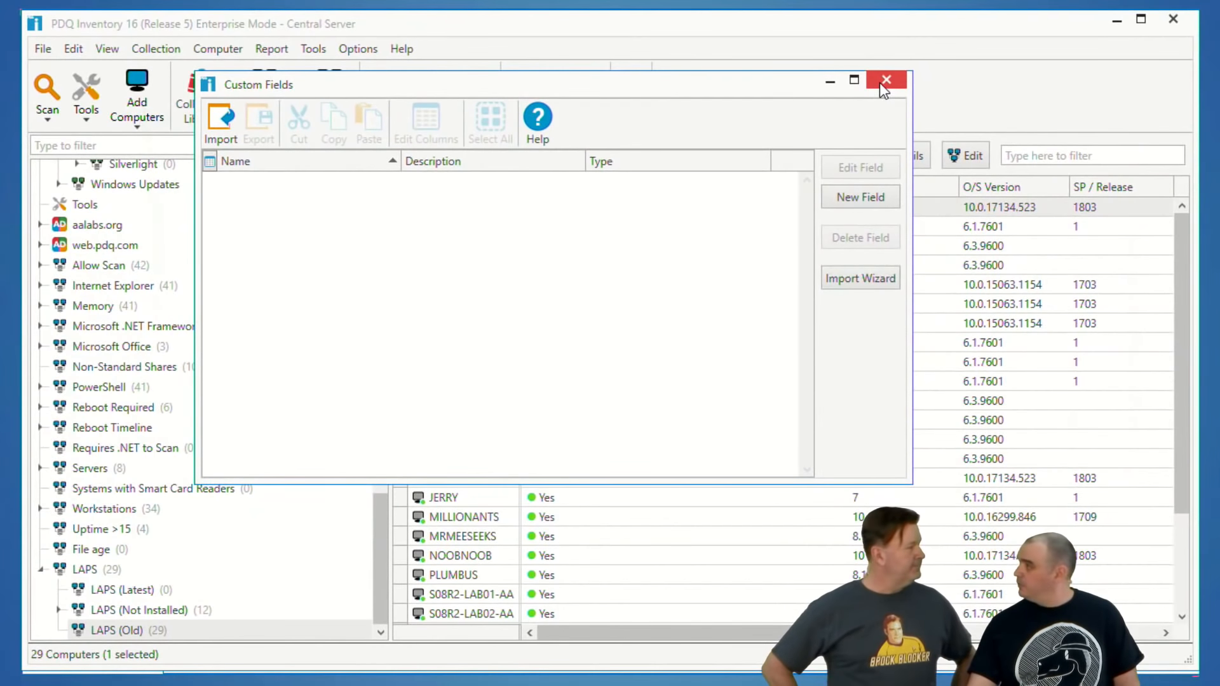
Step: Close the custom fields window and open the Run Command tool for the computer BETH
left_click(959, 12)
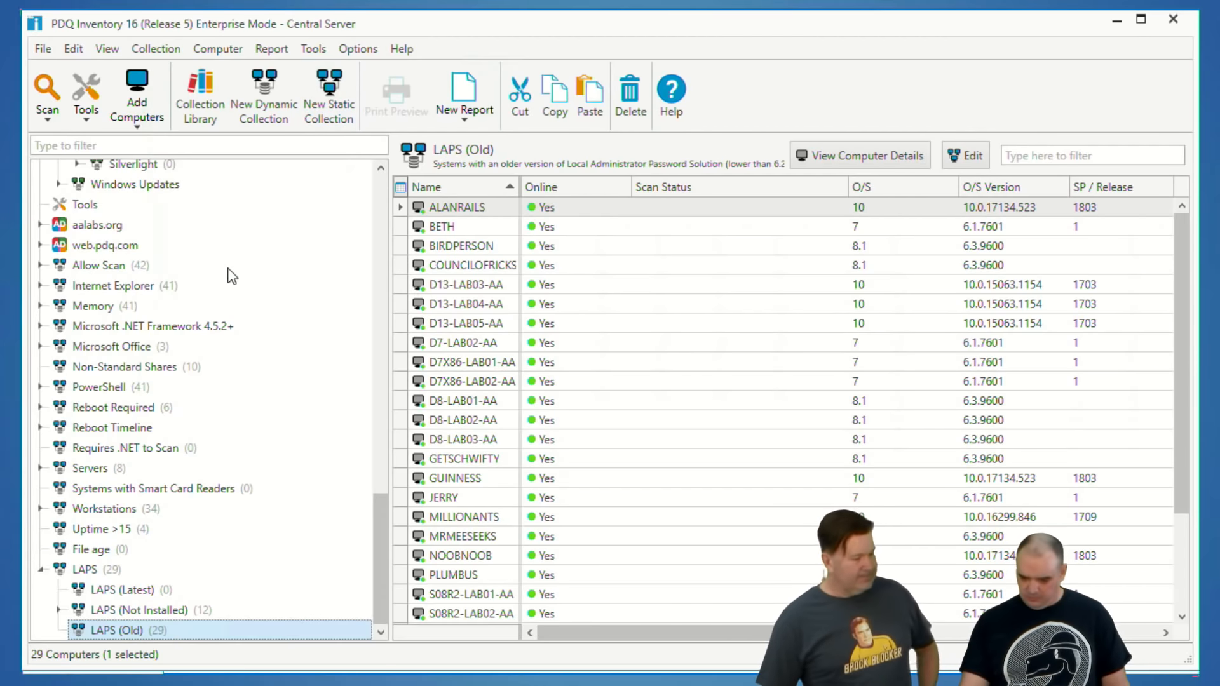
left_click(442, 226)
right_click(443, 229)
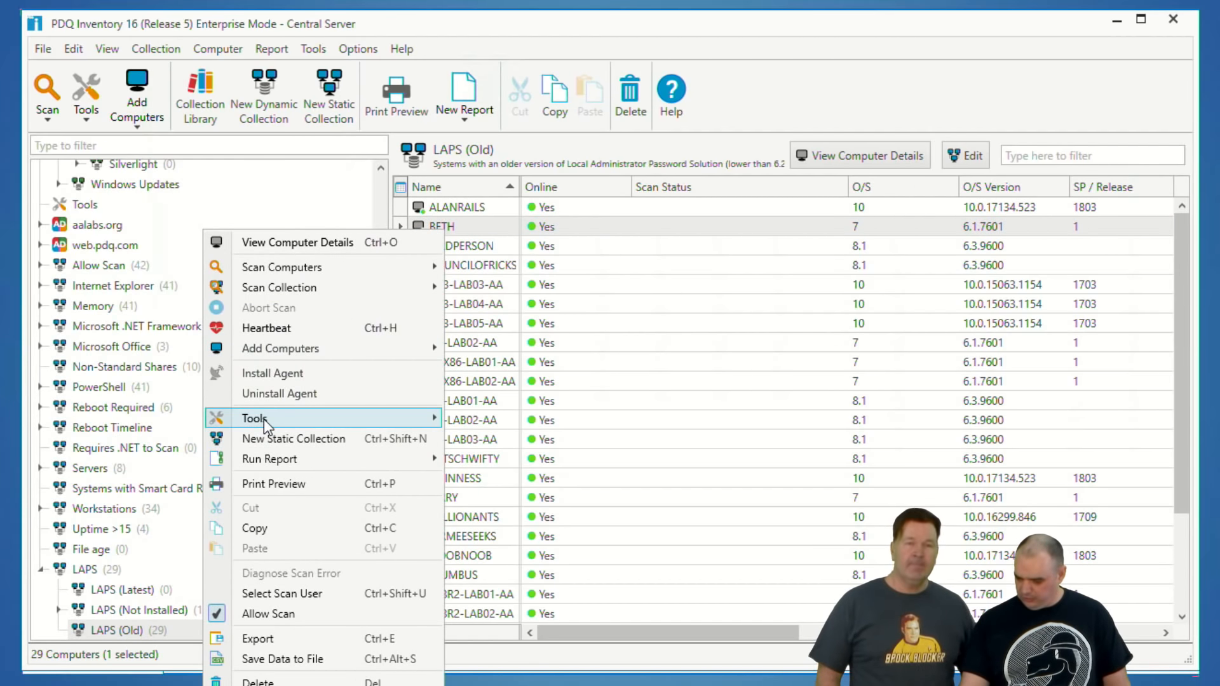
mouse_move(264, 418)
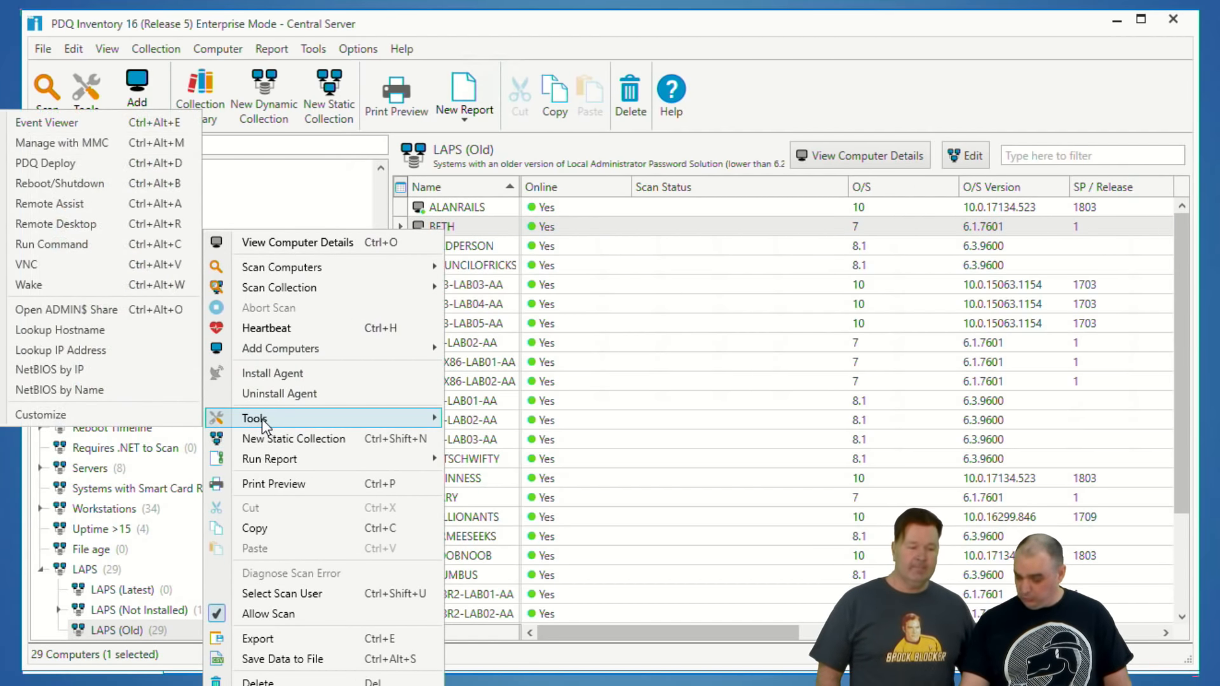
left_click(36, 245)
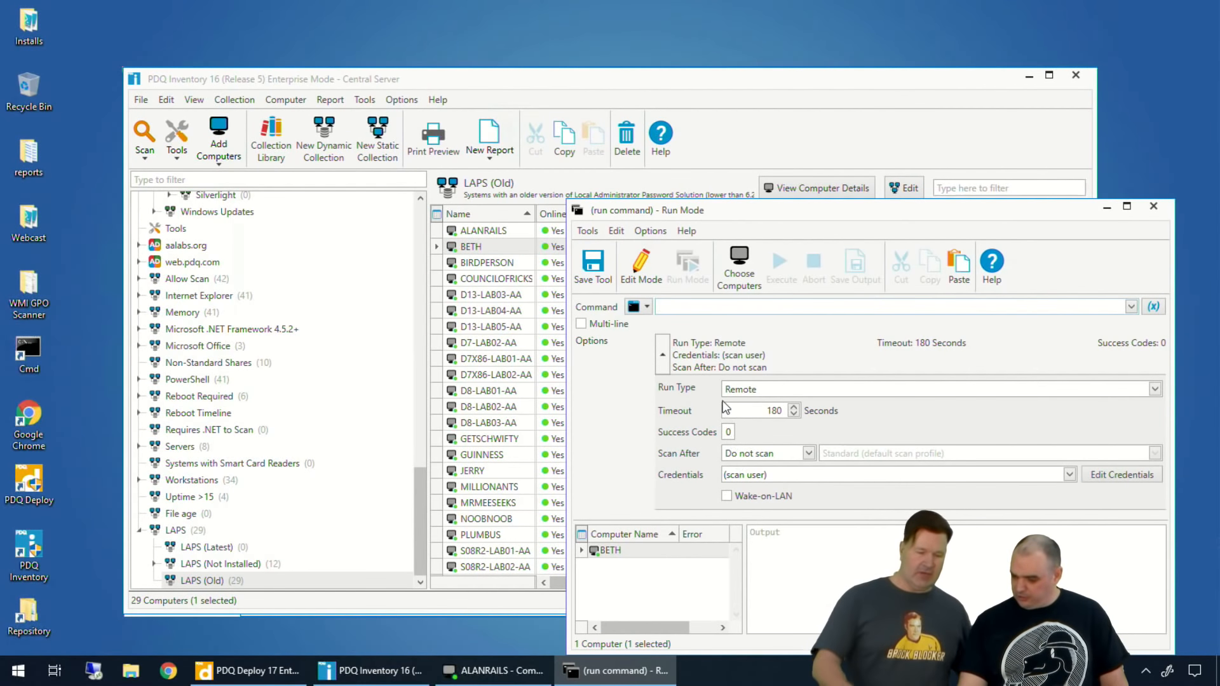
left_click_drag(725, 210, 556, 130)
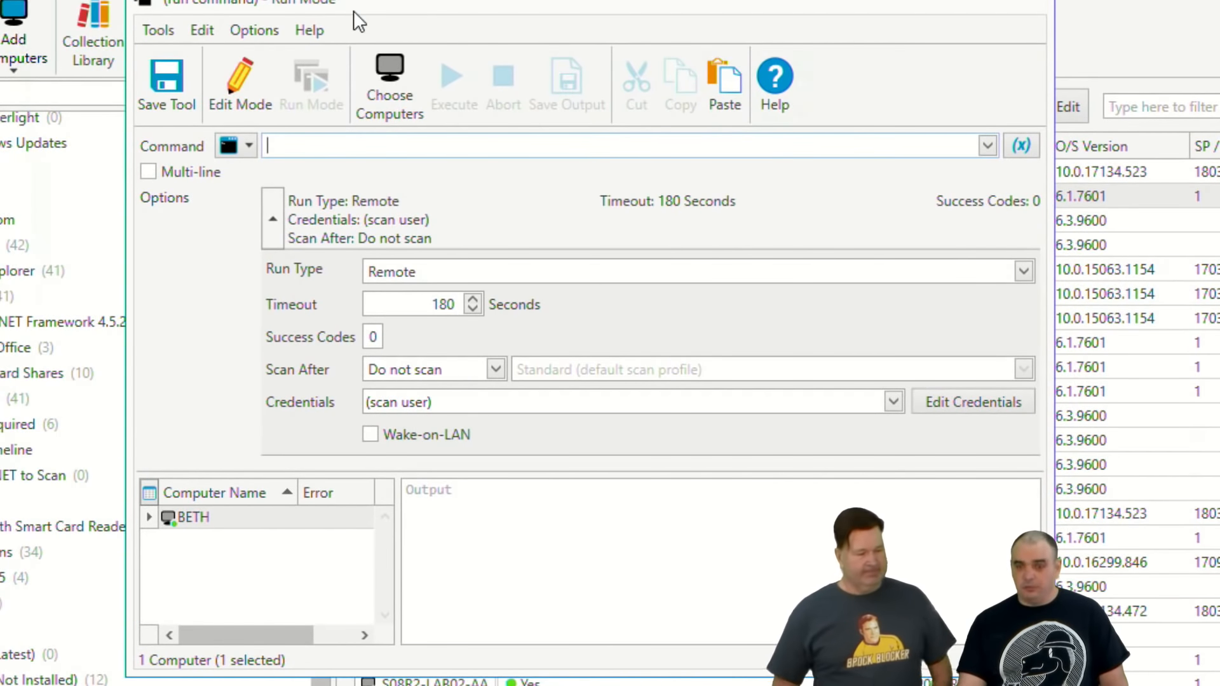
key("ctrl+2")
left_click_drag(345, 284, 431, 291)
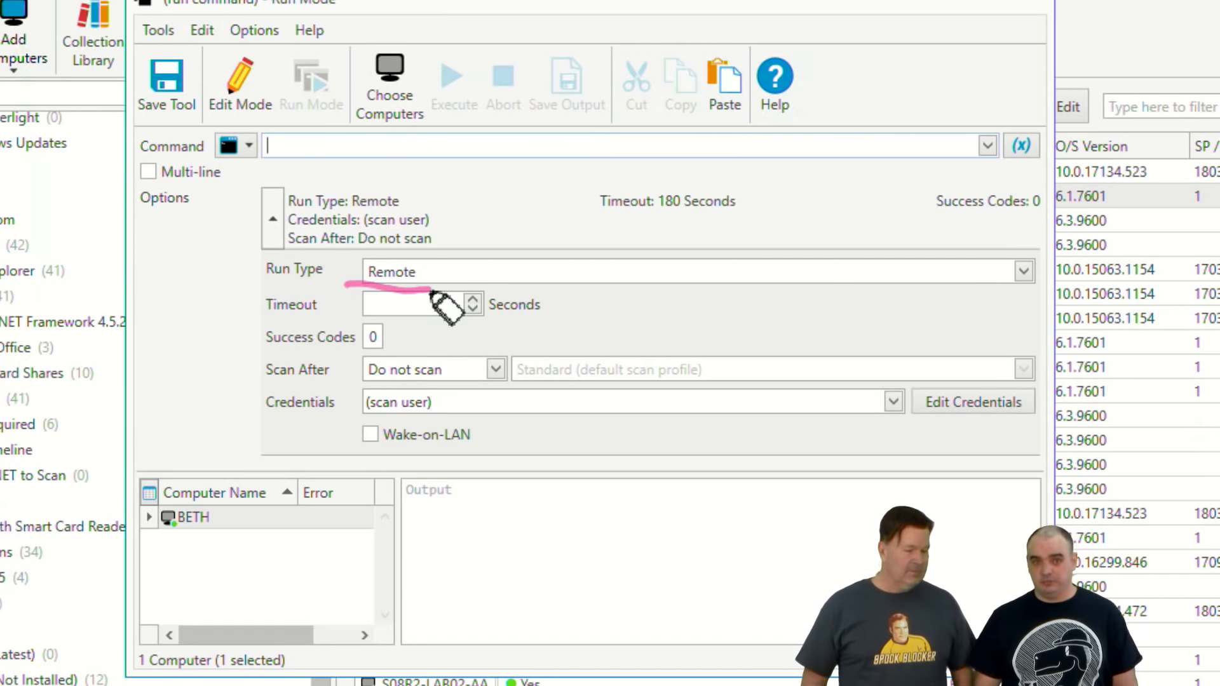
key("e")
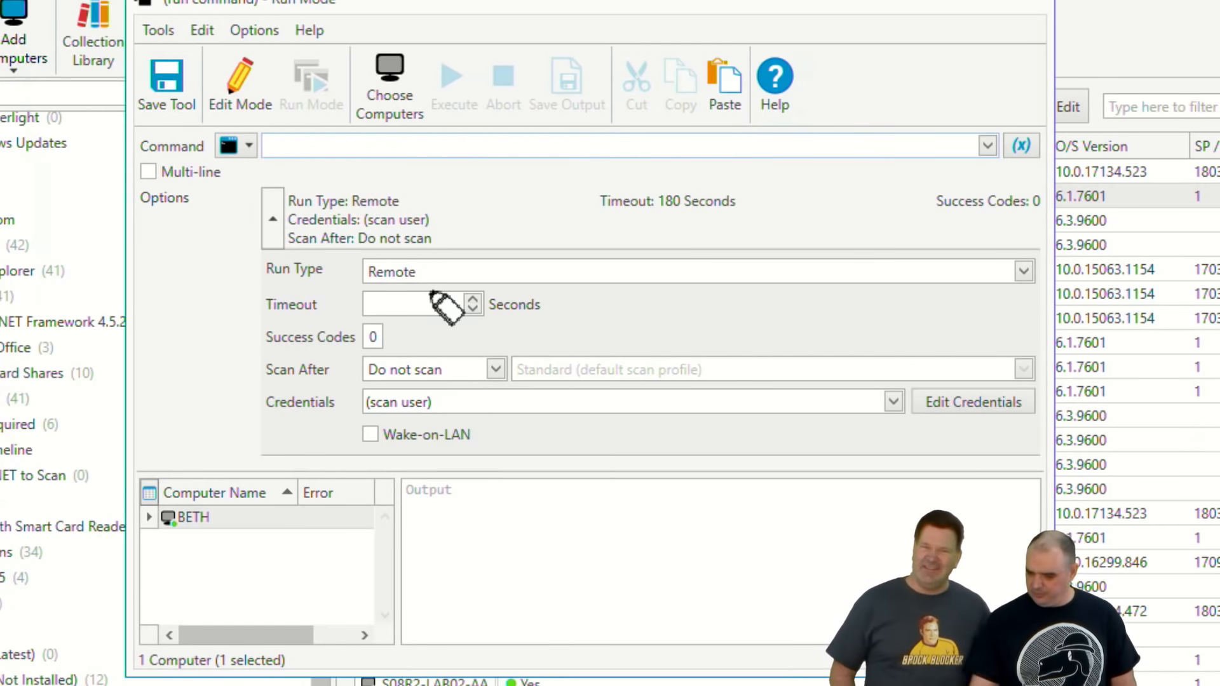
key("Escape")
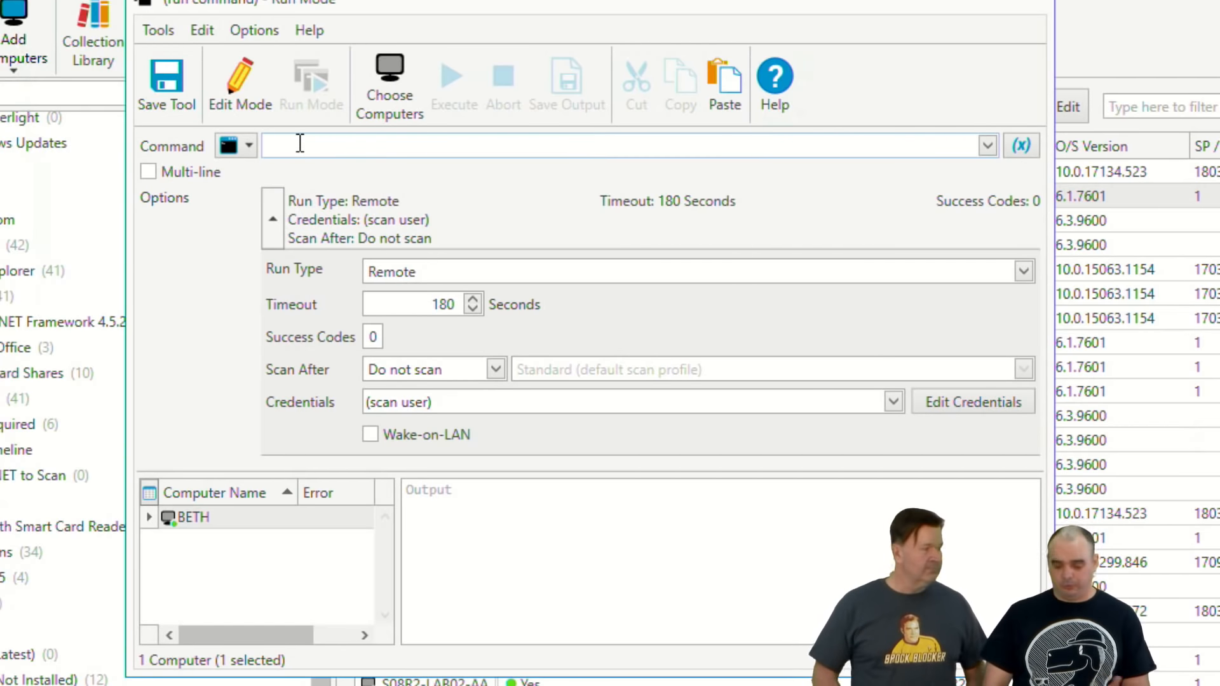
Step: Run the command gpupdate /force remotely on BETH
type("gpup")
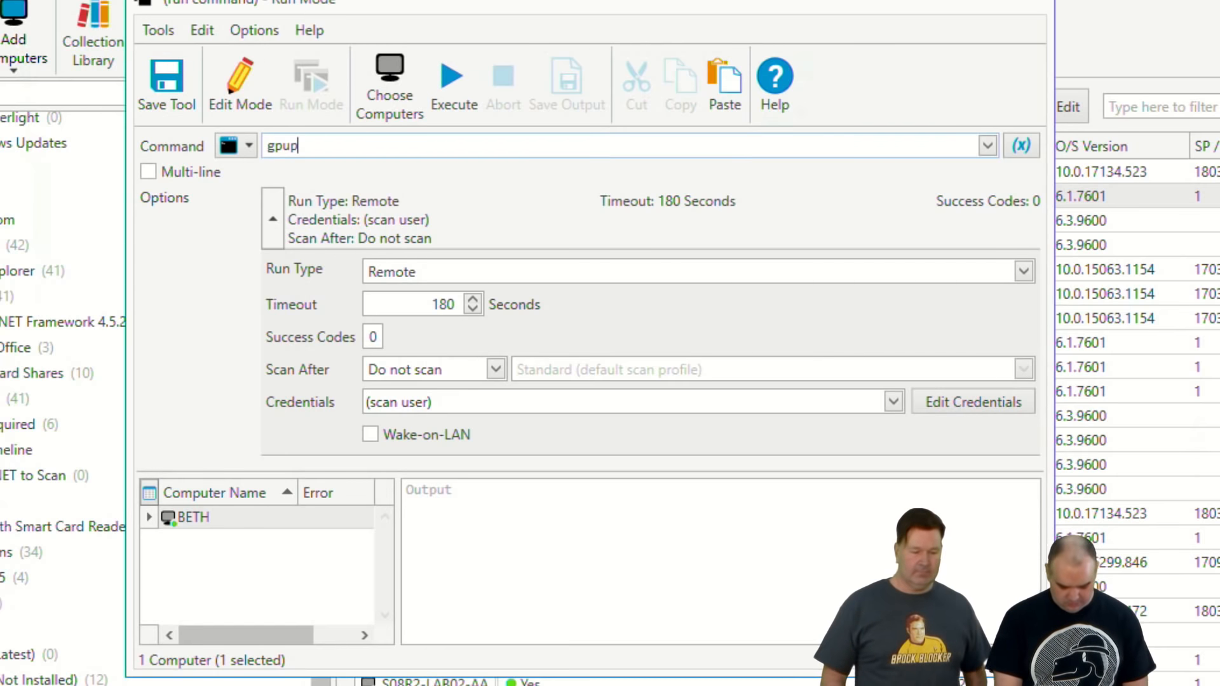
type("date /force")
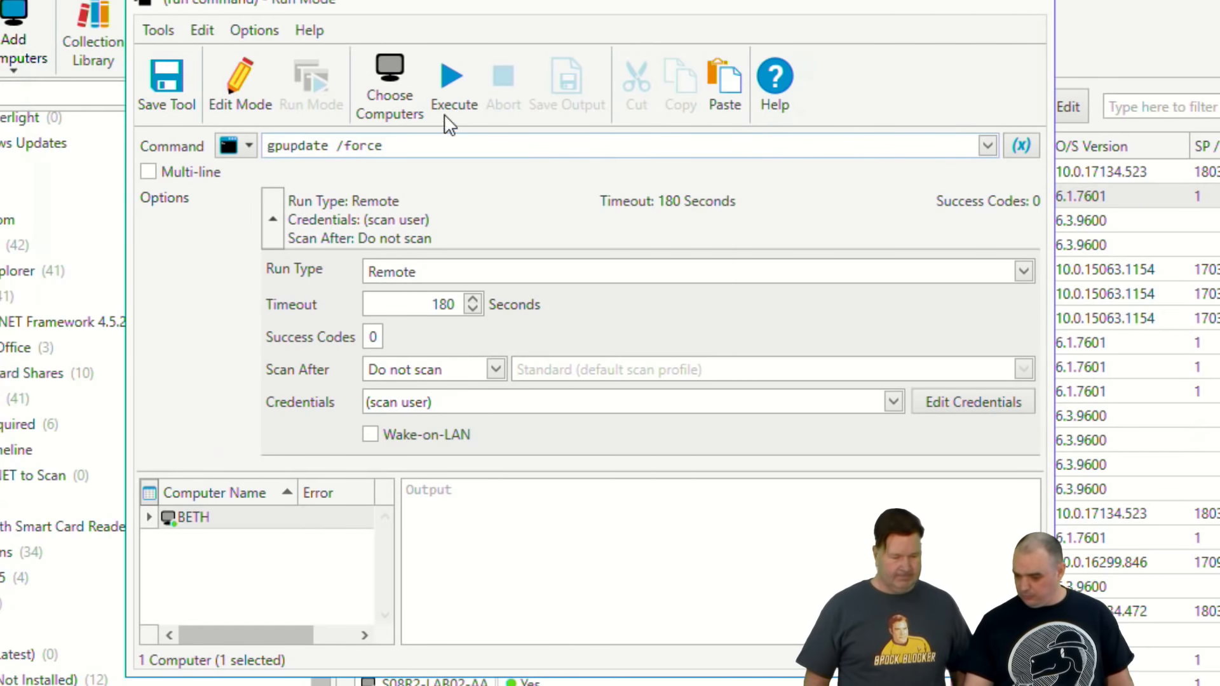
left_click(456, 74)
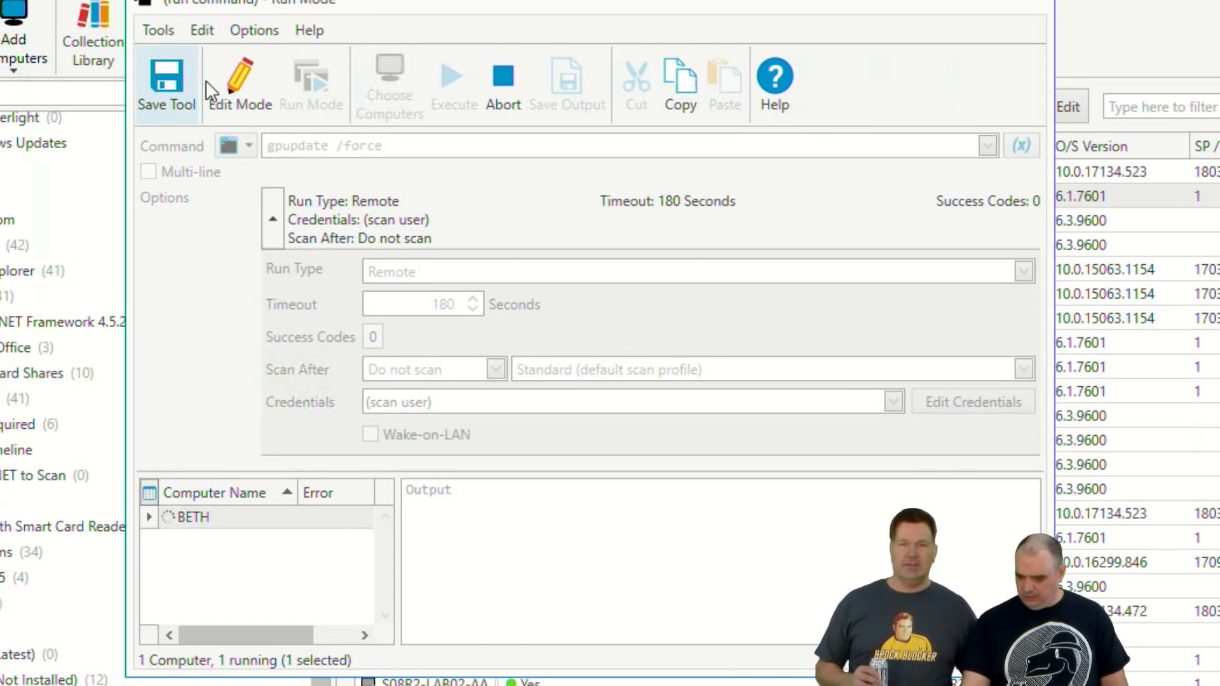
Step: Save the gpupdate command as a custom tool named GPupdate
left_click(164, 86)
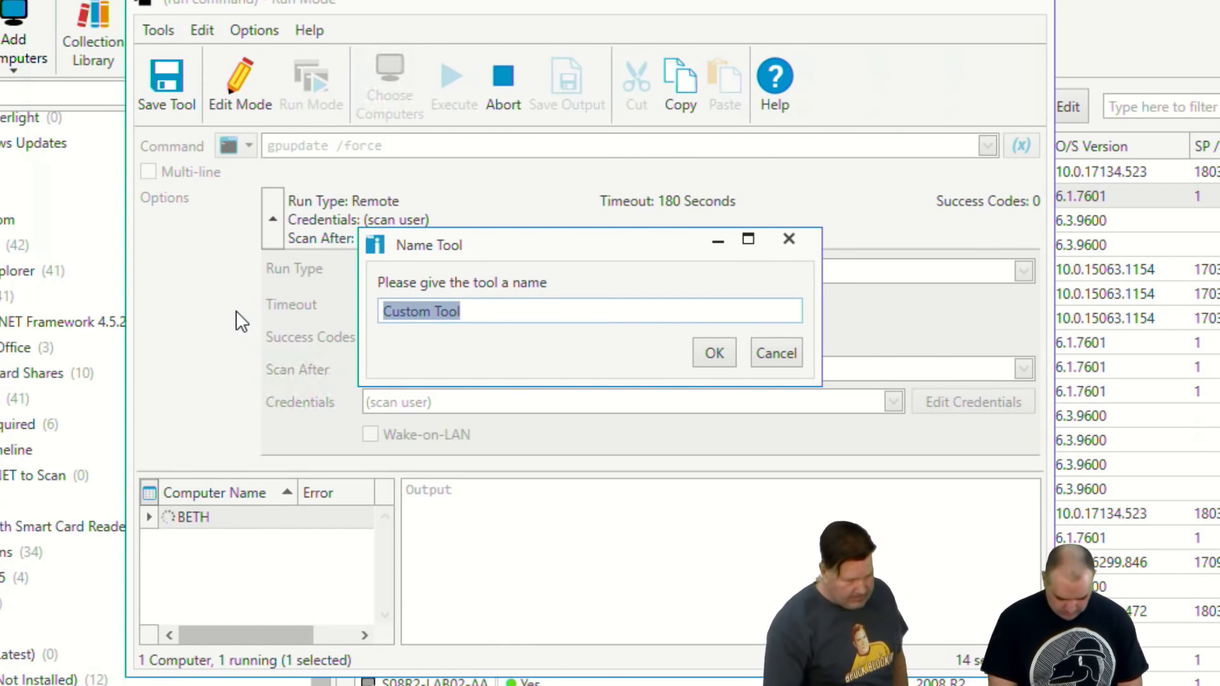
type("GPupd")
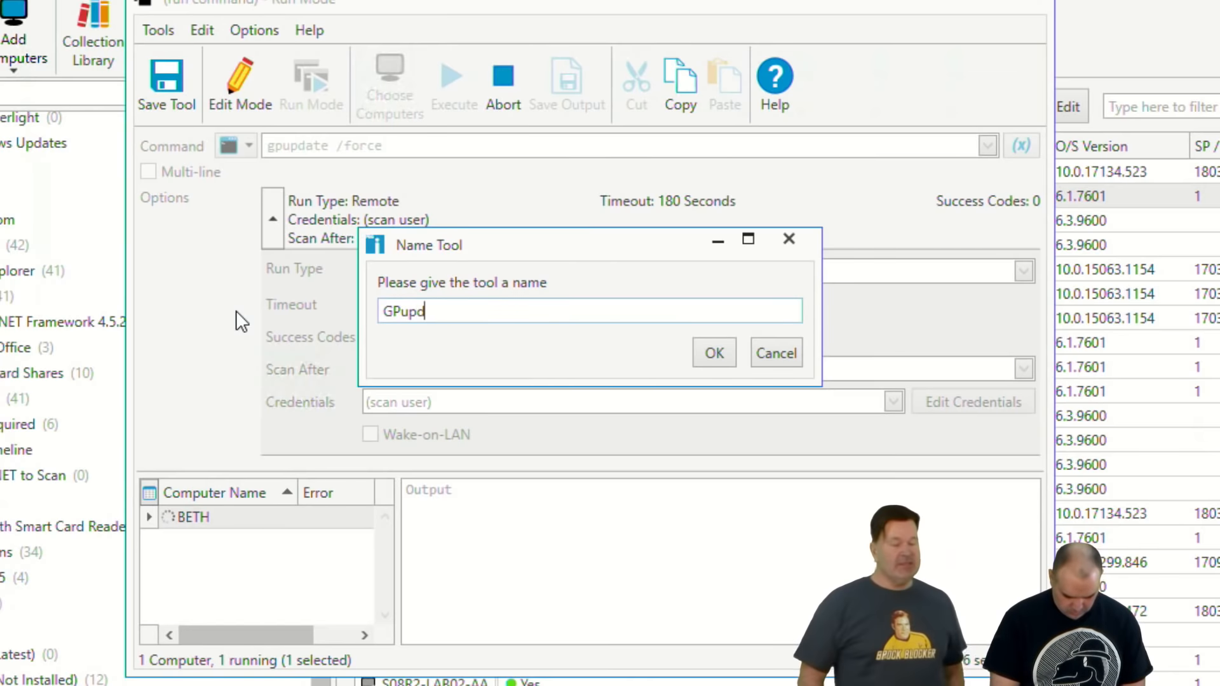
type("ate")
left_click(711, 352)
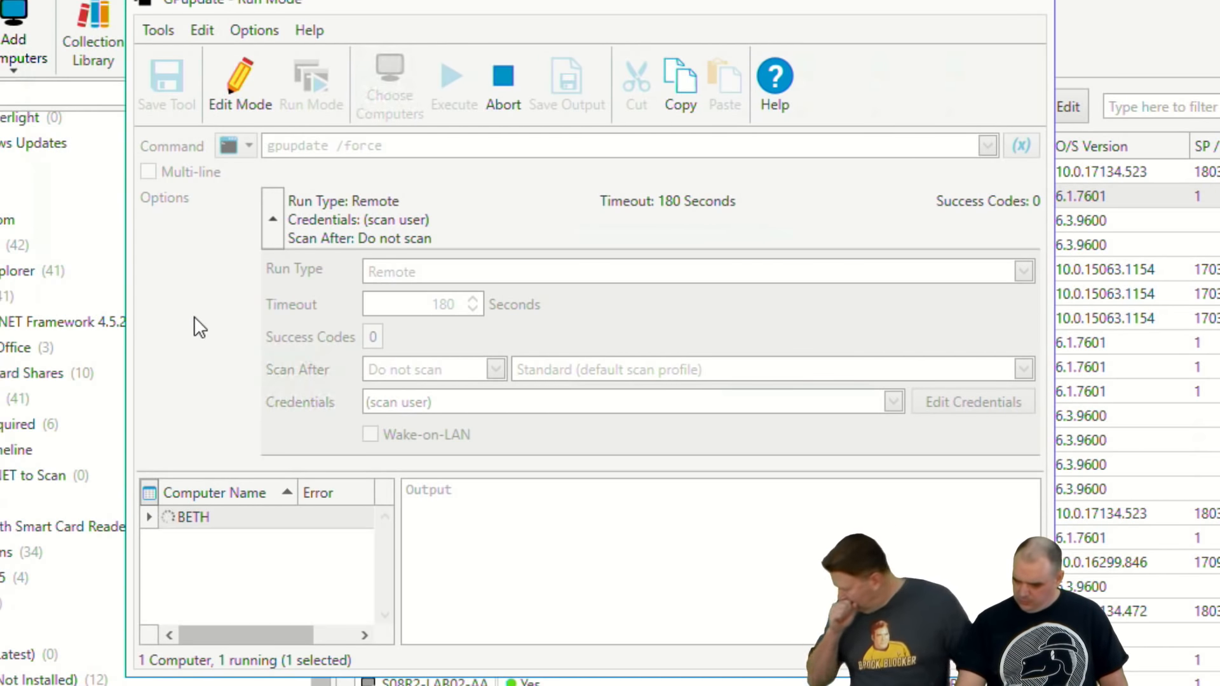
Step: Put the run window away and choose the saved GPupdate tool for the computers BIRDPERSON and COUNCILOFRICKS together
left_click(1036, 1)
left_click(8, 2)
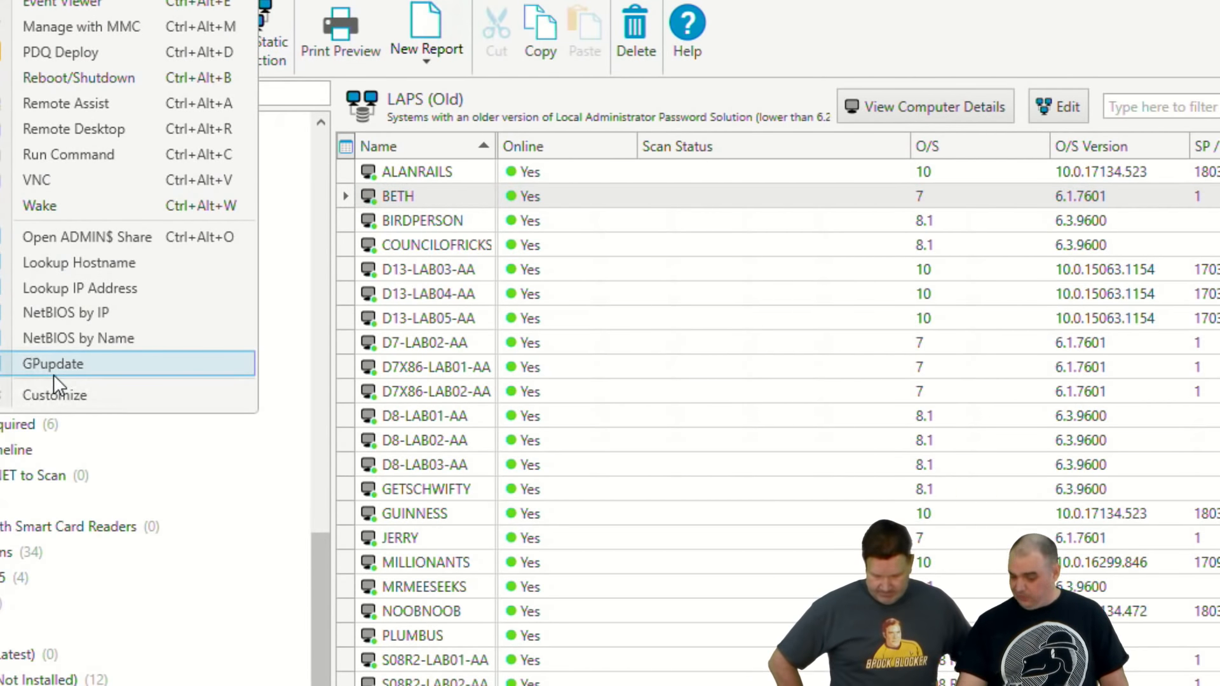
left_click(426, 226)
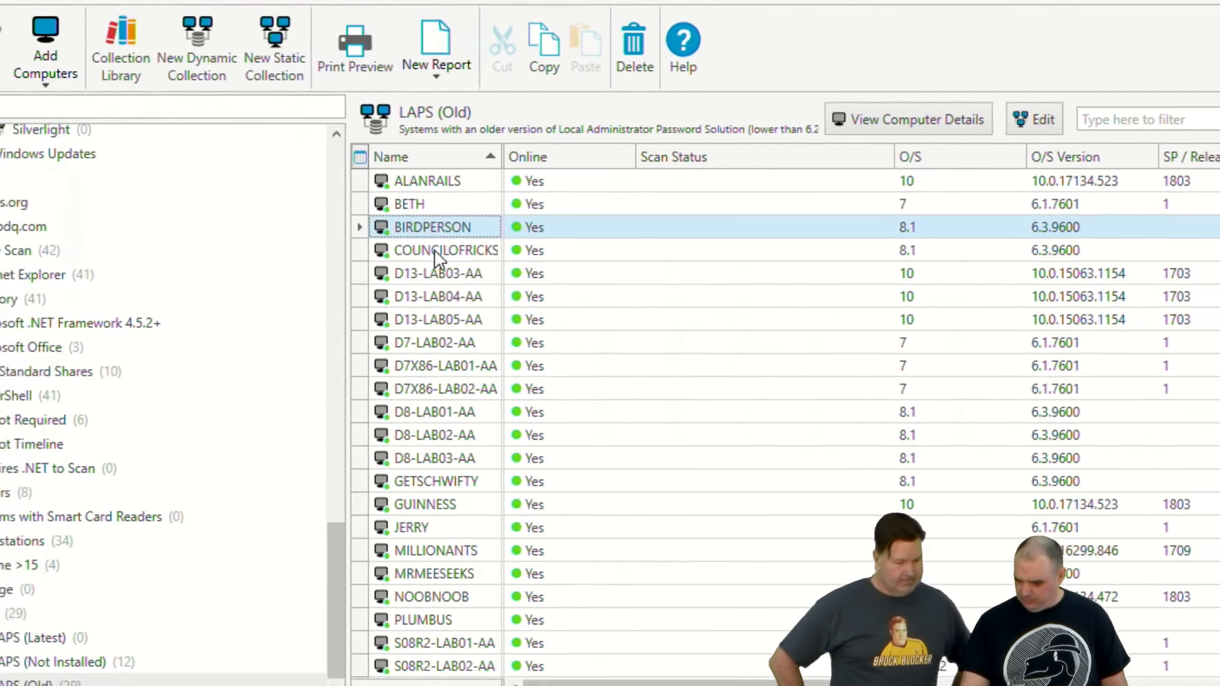
left_click(423, 247, "ctrl")
right_click(454, 253)
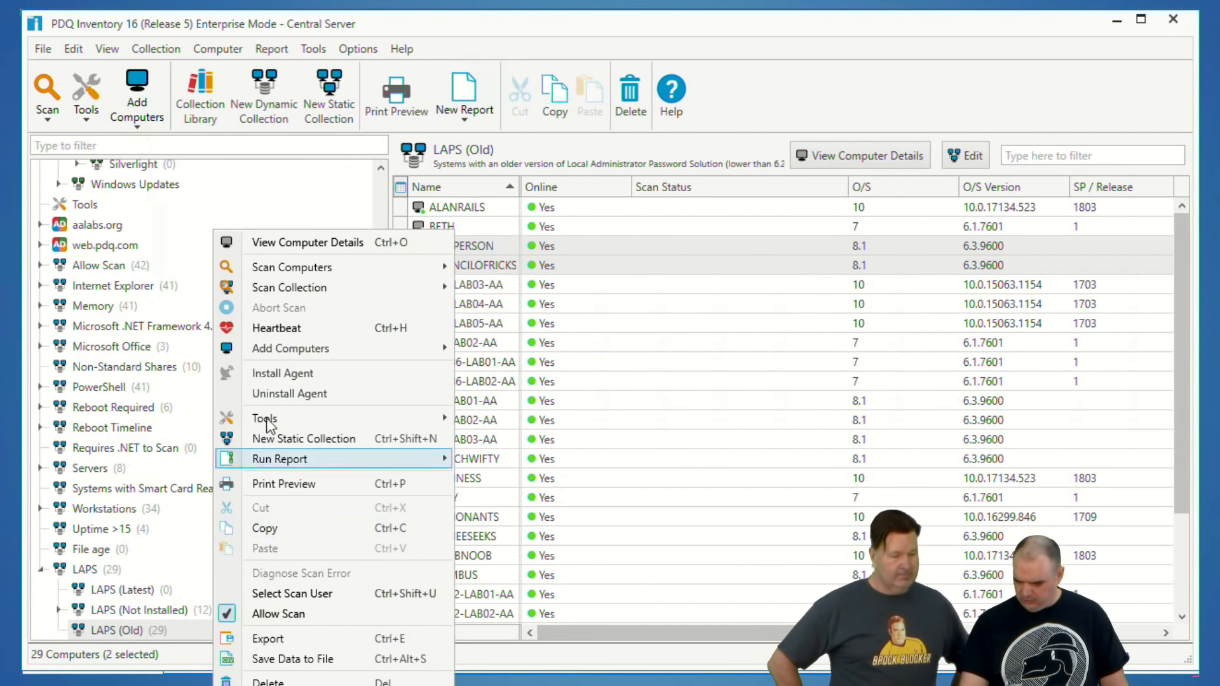
mouse_move(275, 422)
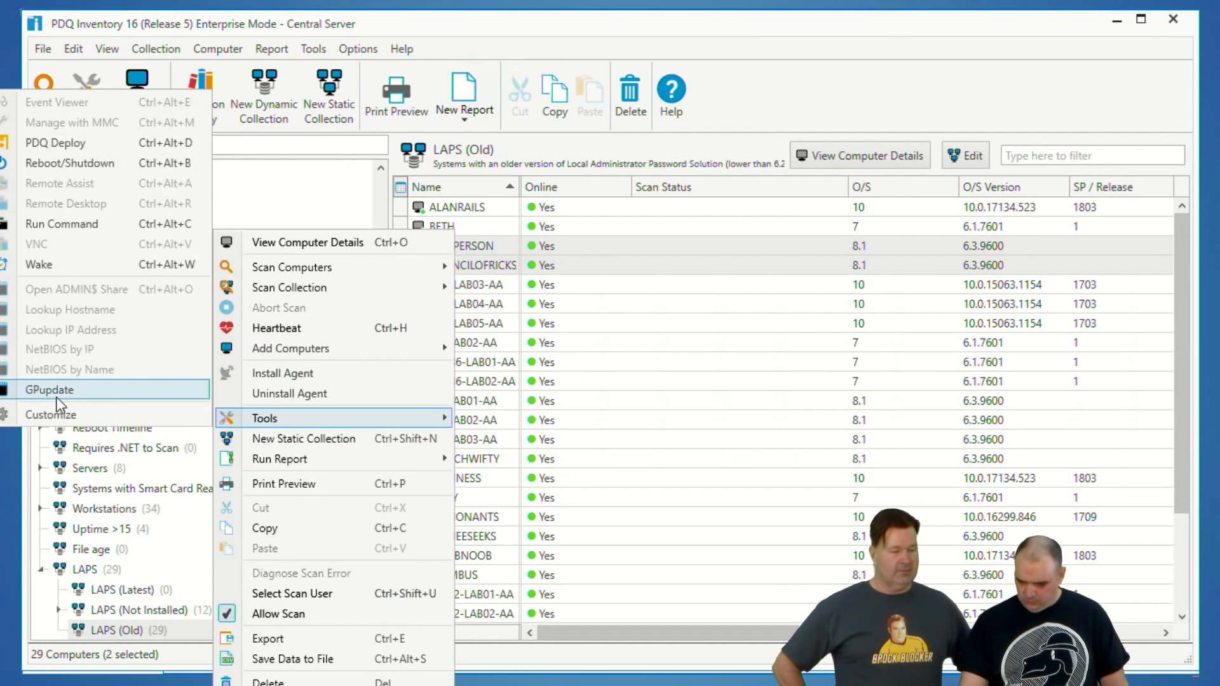
left_click(56, 395)
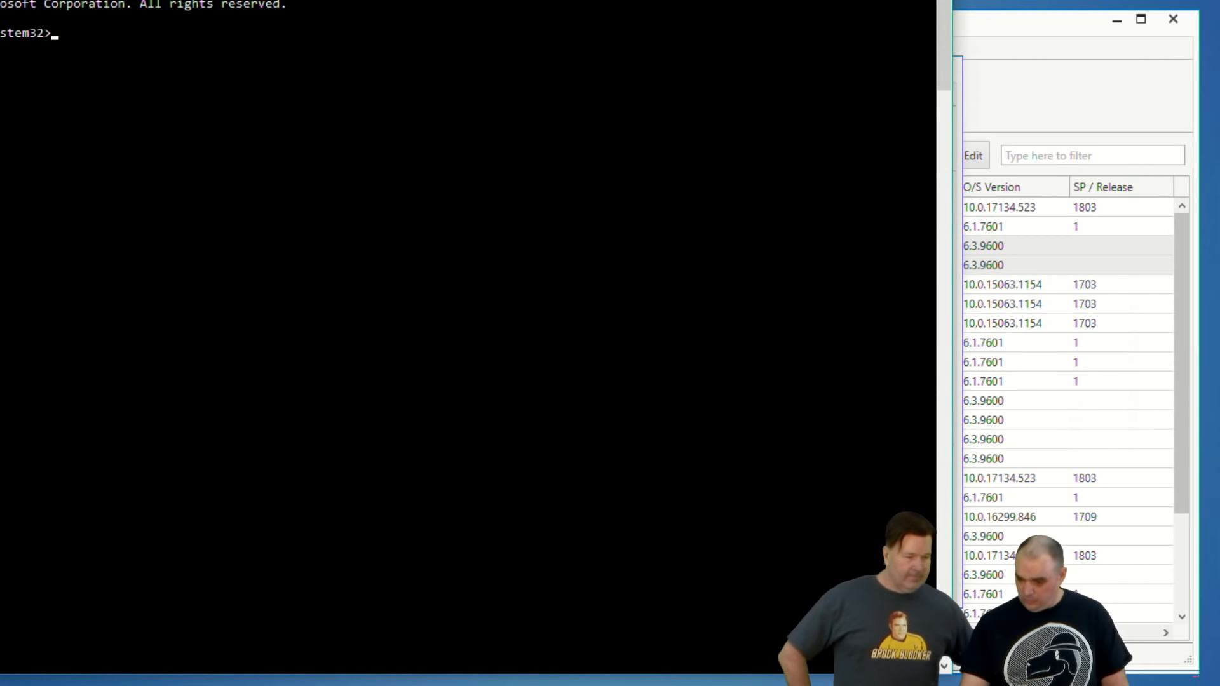
Step: In an administrator command prompt, run pdqdeploy to review its available command-line commands, and close the prompt
left_click_drag(947, 677, 639, 403)
left_click_drag(318, 0, 693, 108)
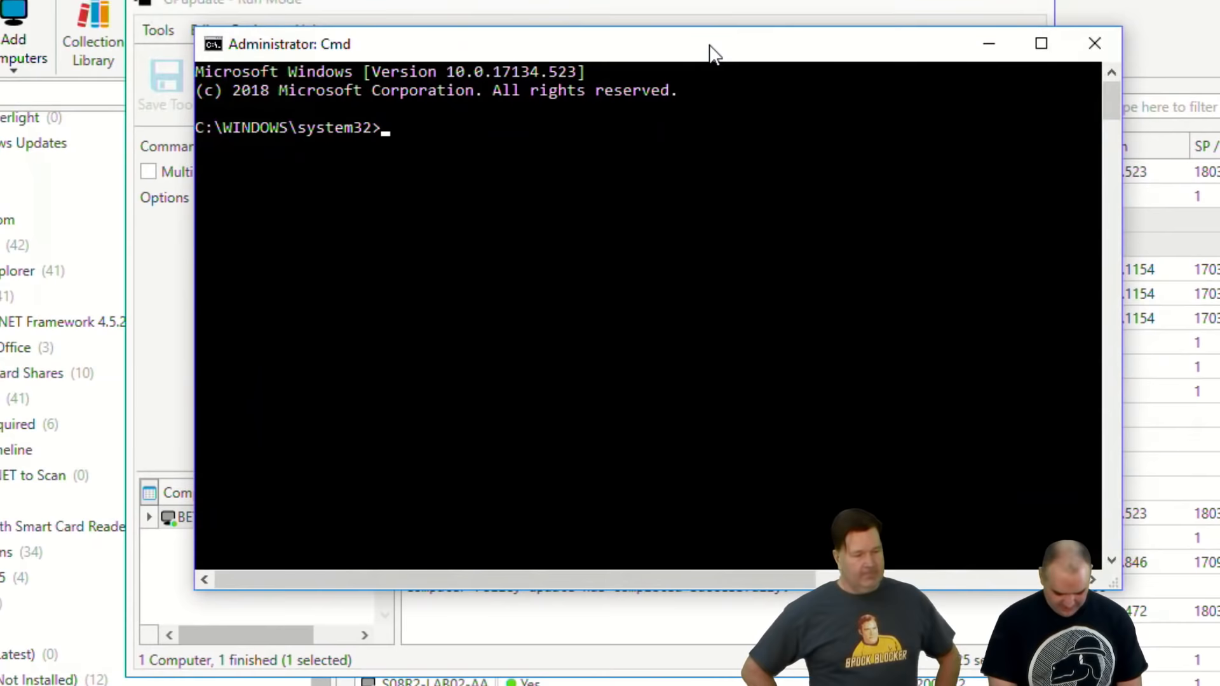
type("pdq dep")
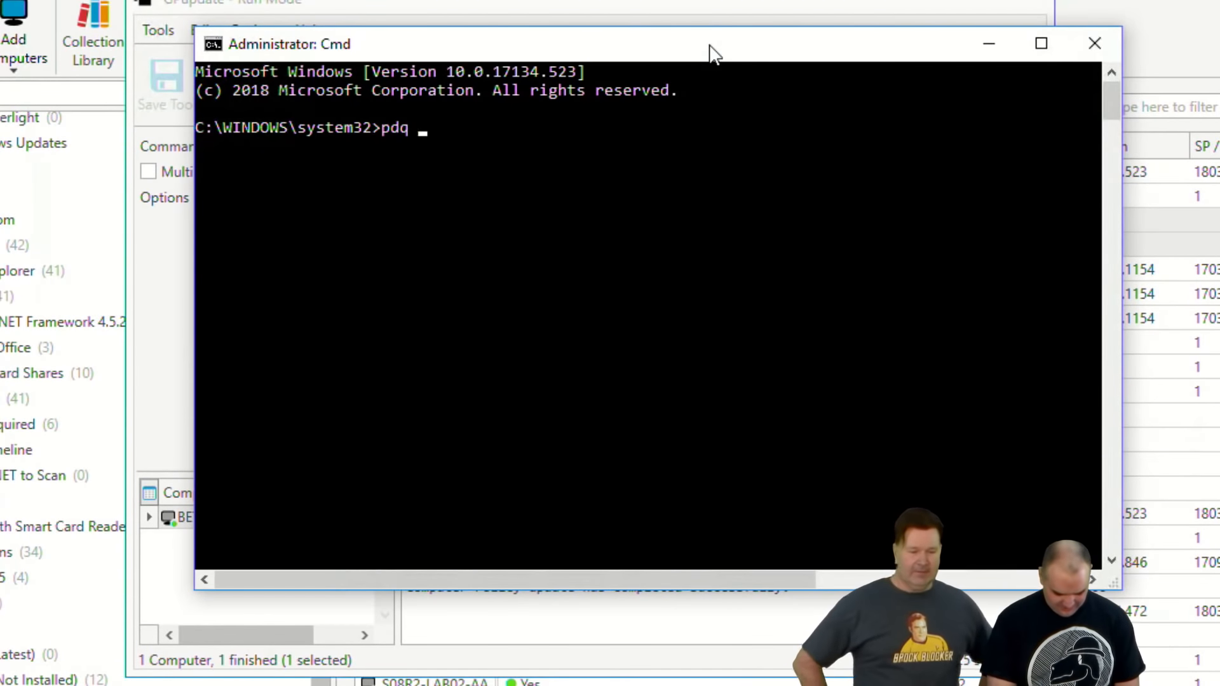
key("BackSpace")
key("BackSpace")
key("BackSpace")
key("BackSpace")
type("deploy")
key("Return")
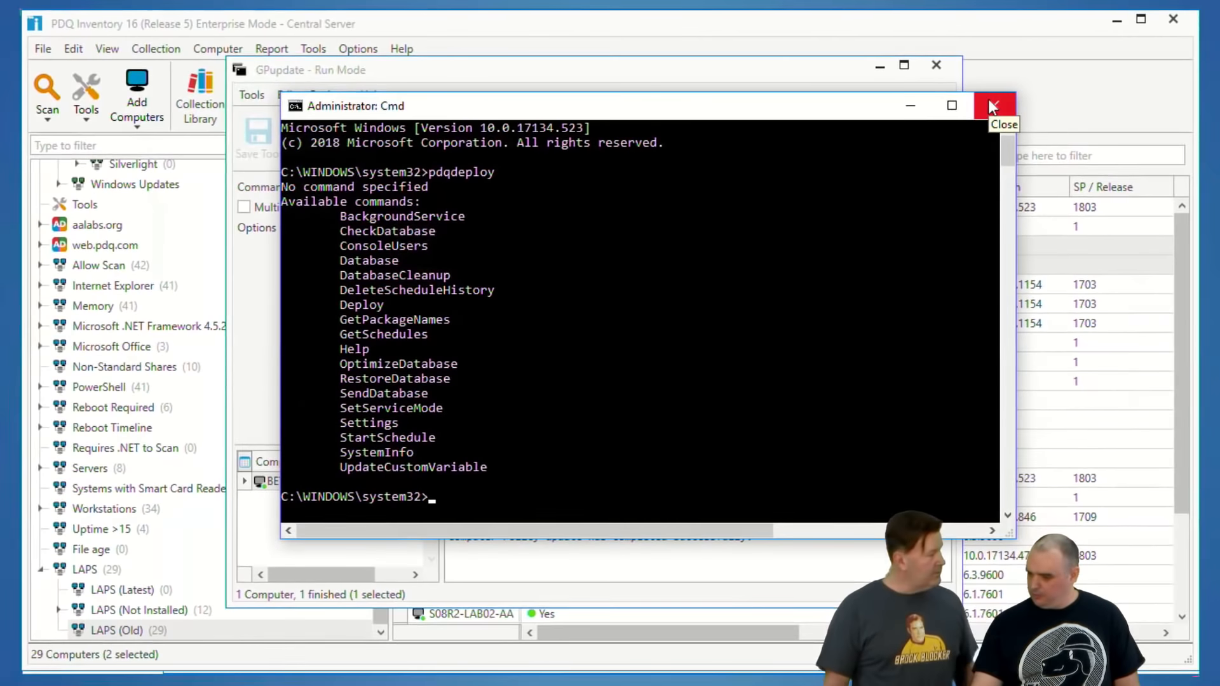
left_click(992, 107)
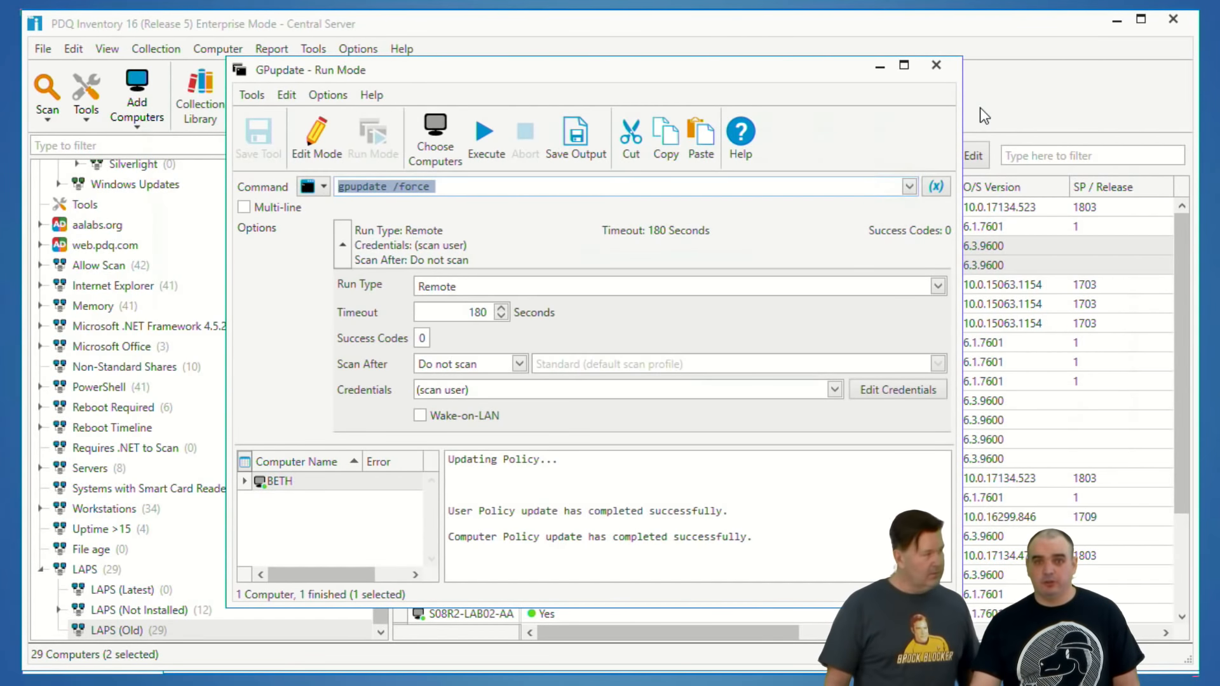